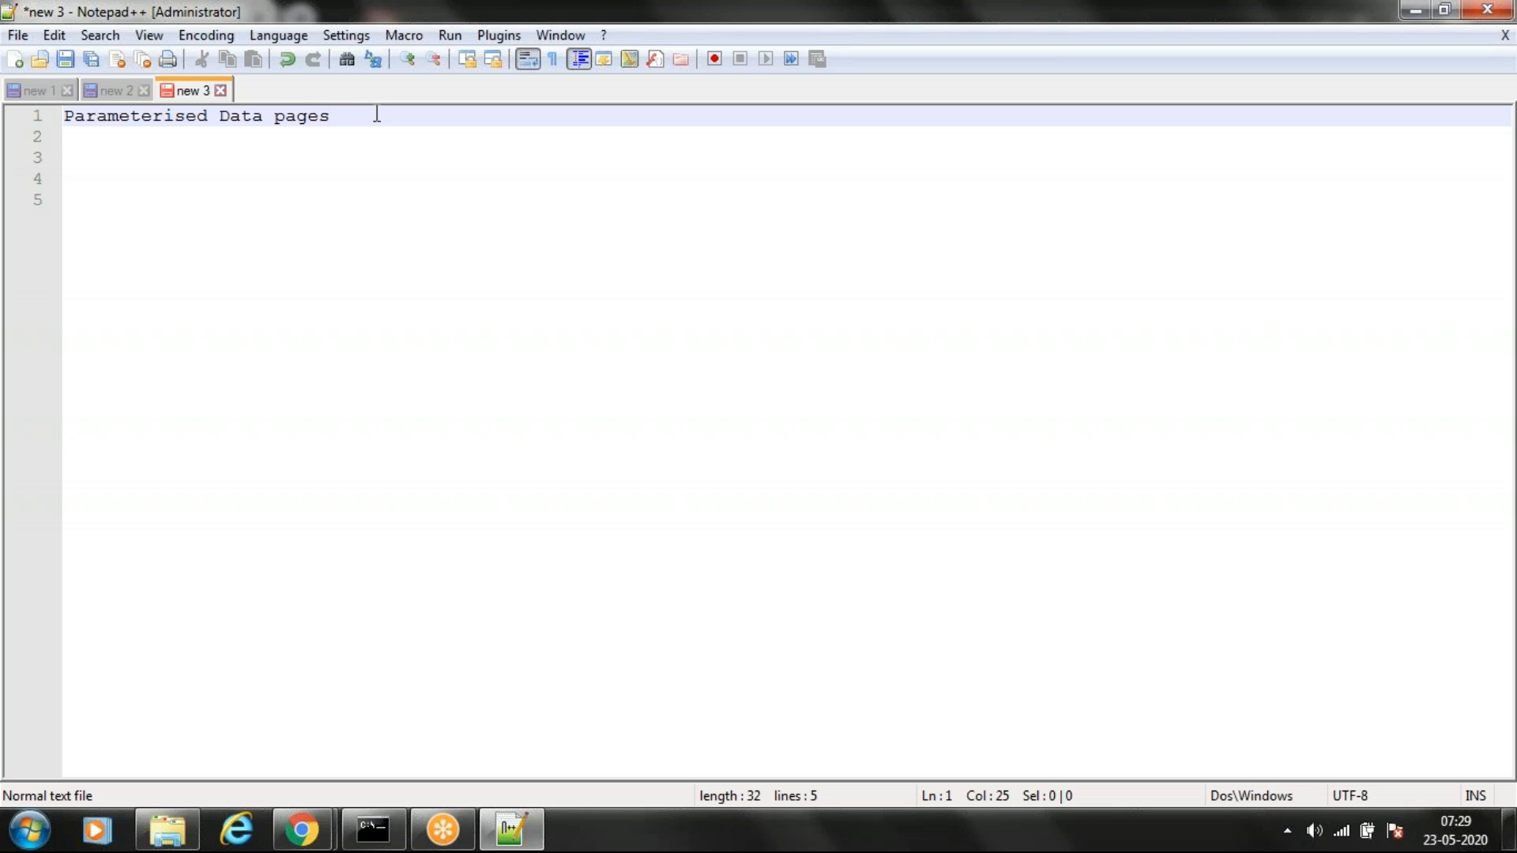
Write the query line "select * from States" on line 4, leaving two blank lines below the heading
key("Return")
key("Return")
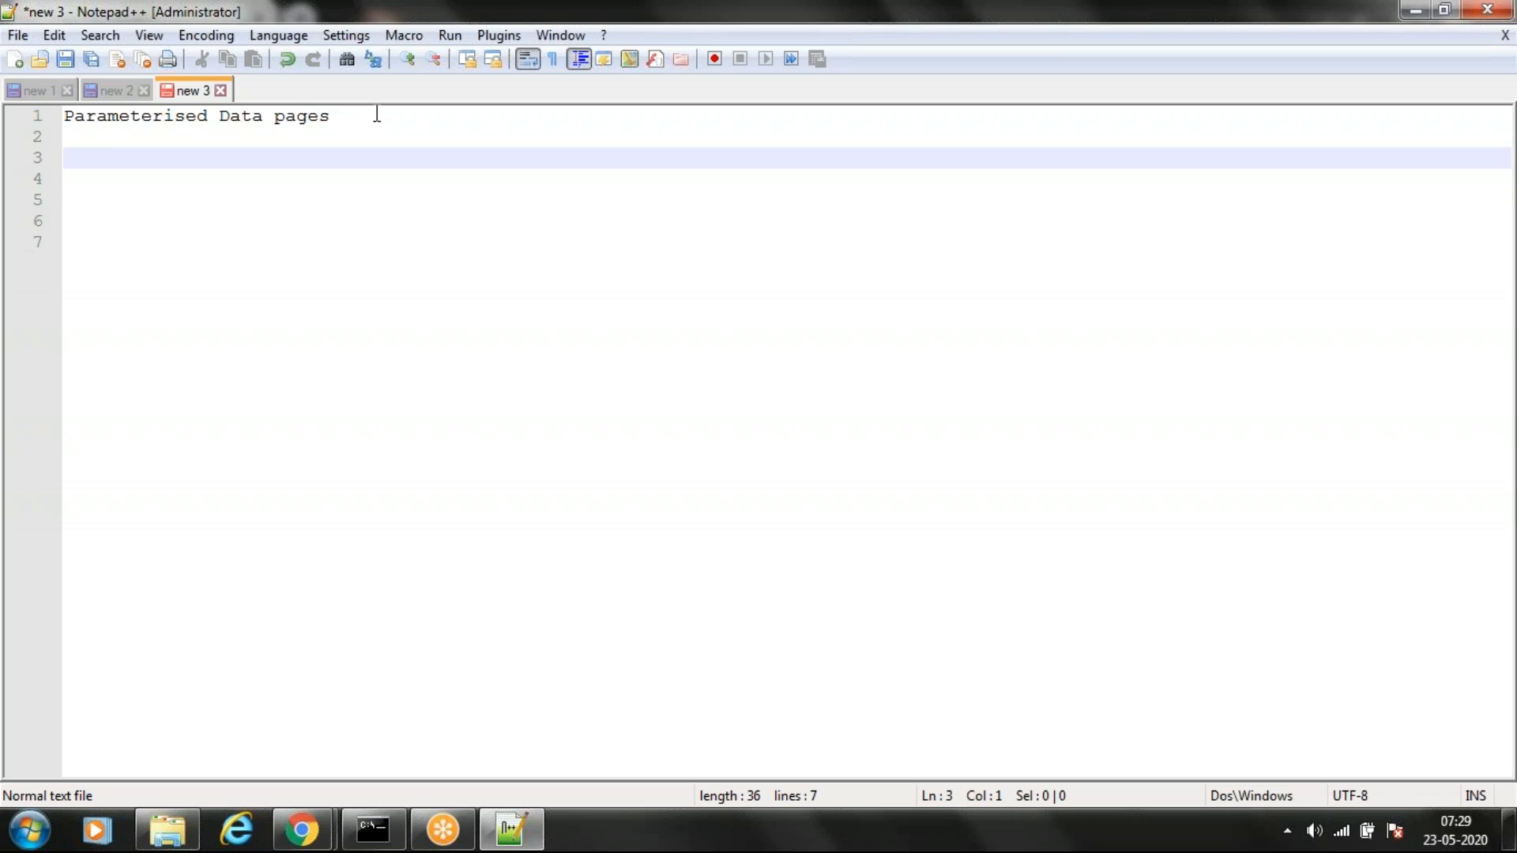
key("Return")
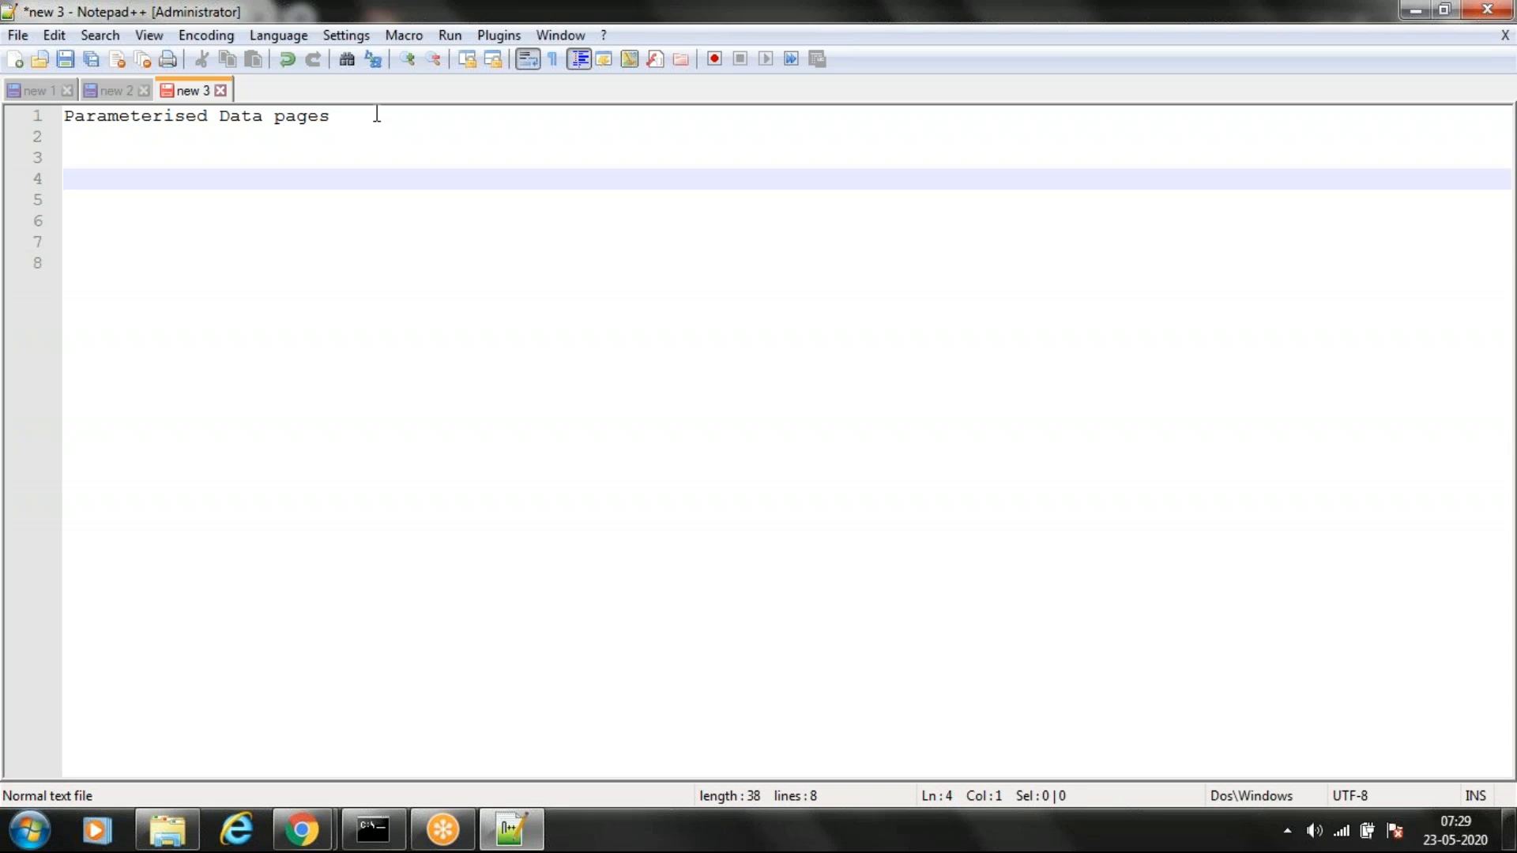
type("select * fro")
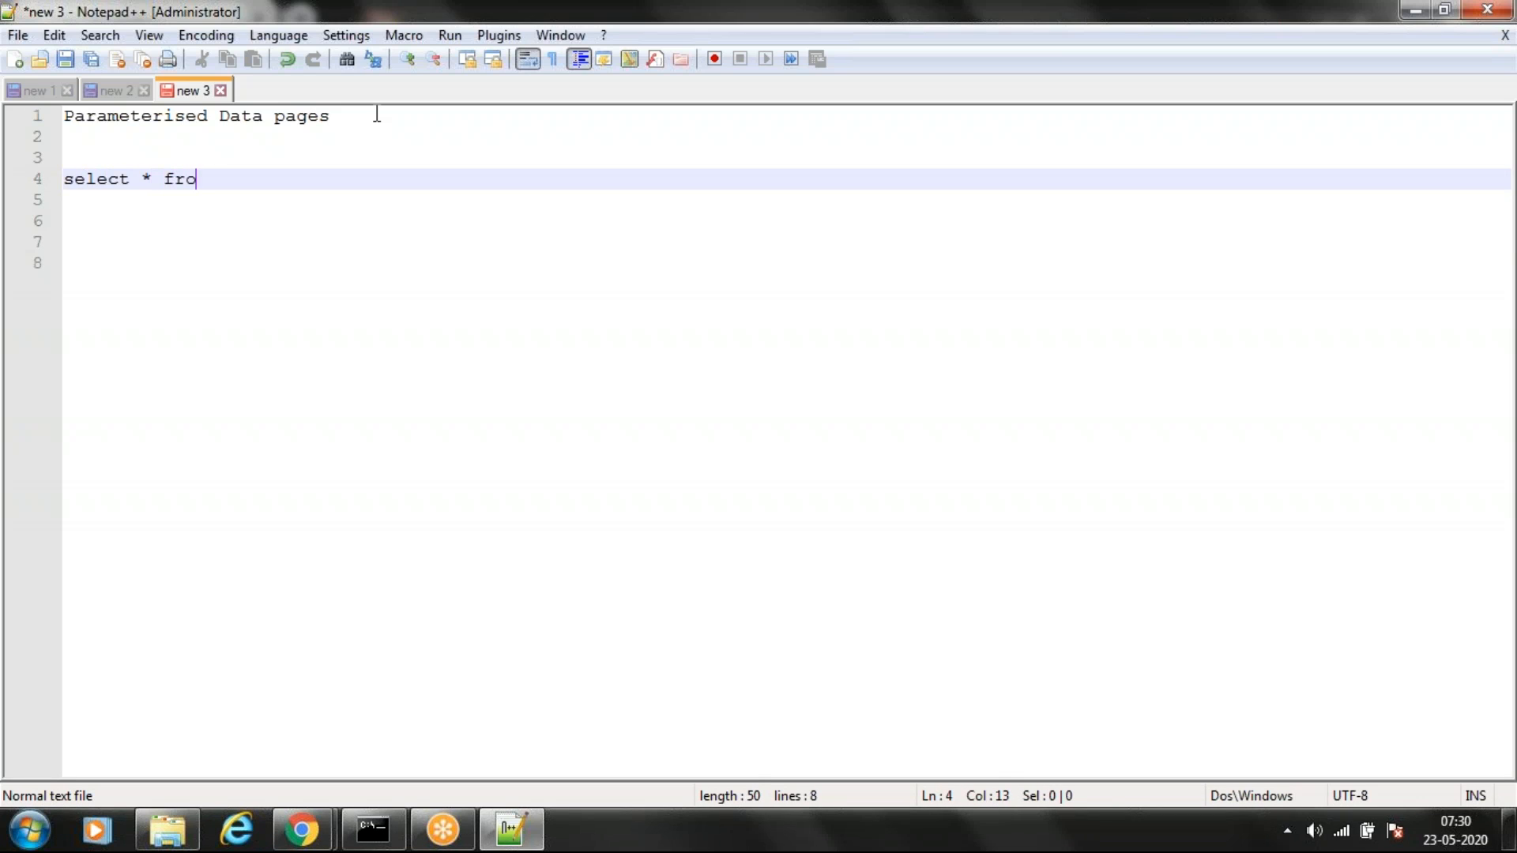
type("m States")
key("Return")
Add the condition "where country={pyWorkPage.Country}" below the select line, separated by a blank line
key("Return")
type("whe")
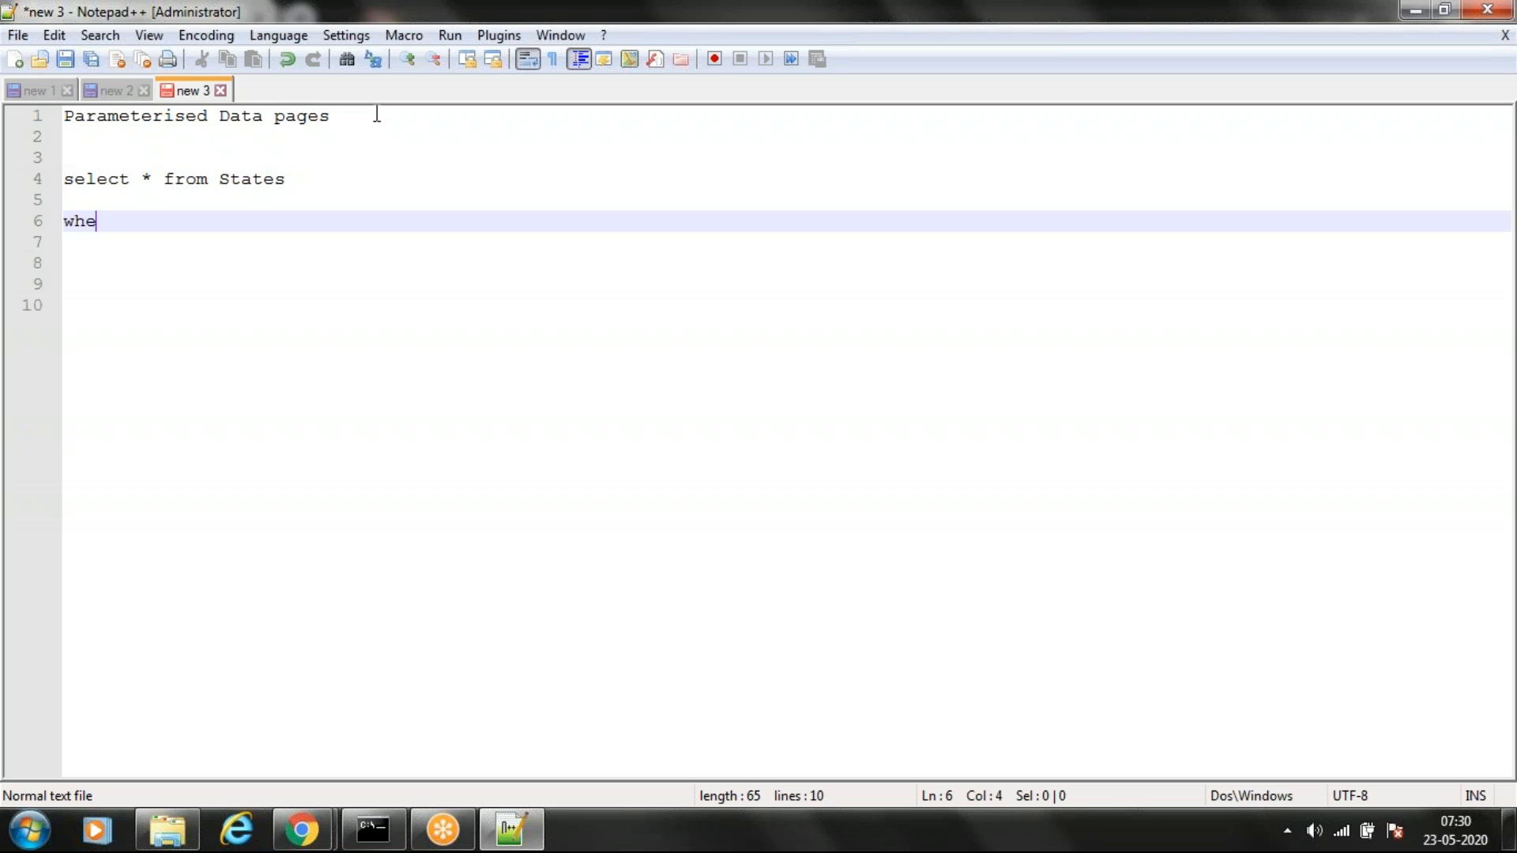
type("re count")
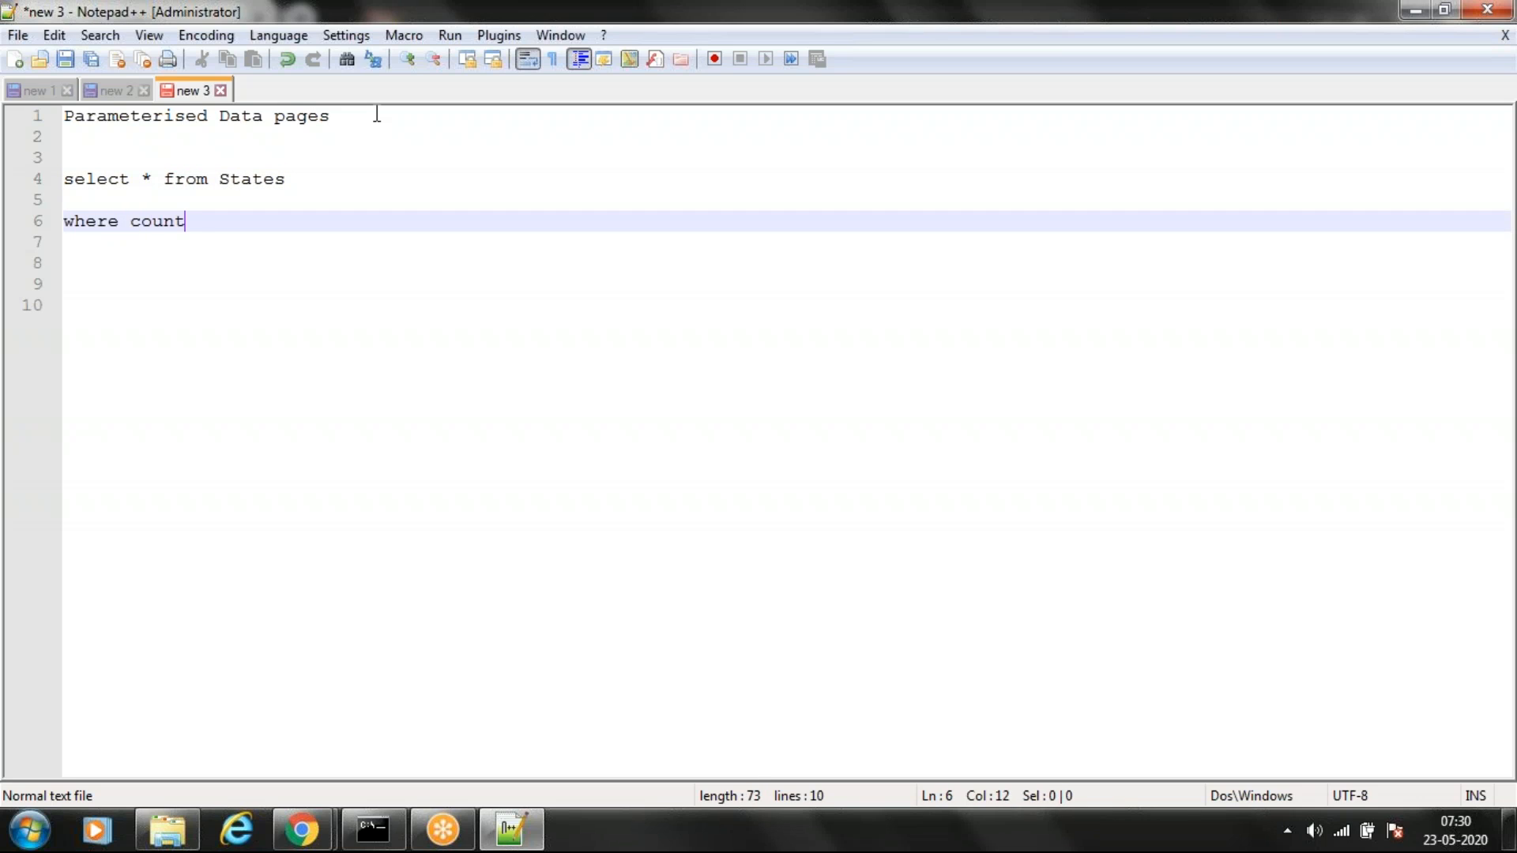
type("ry={}")
key("Left")
type("pyWork")
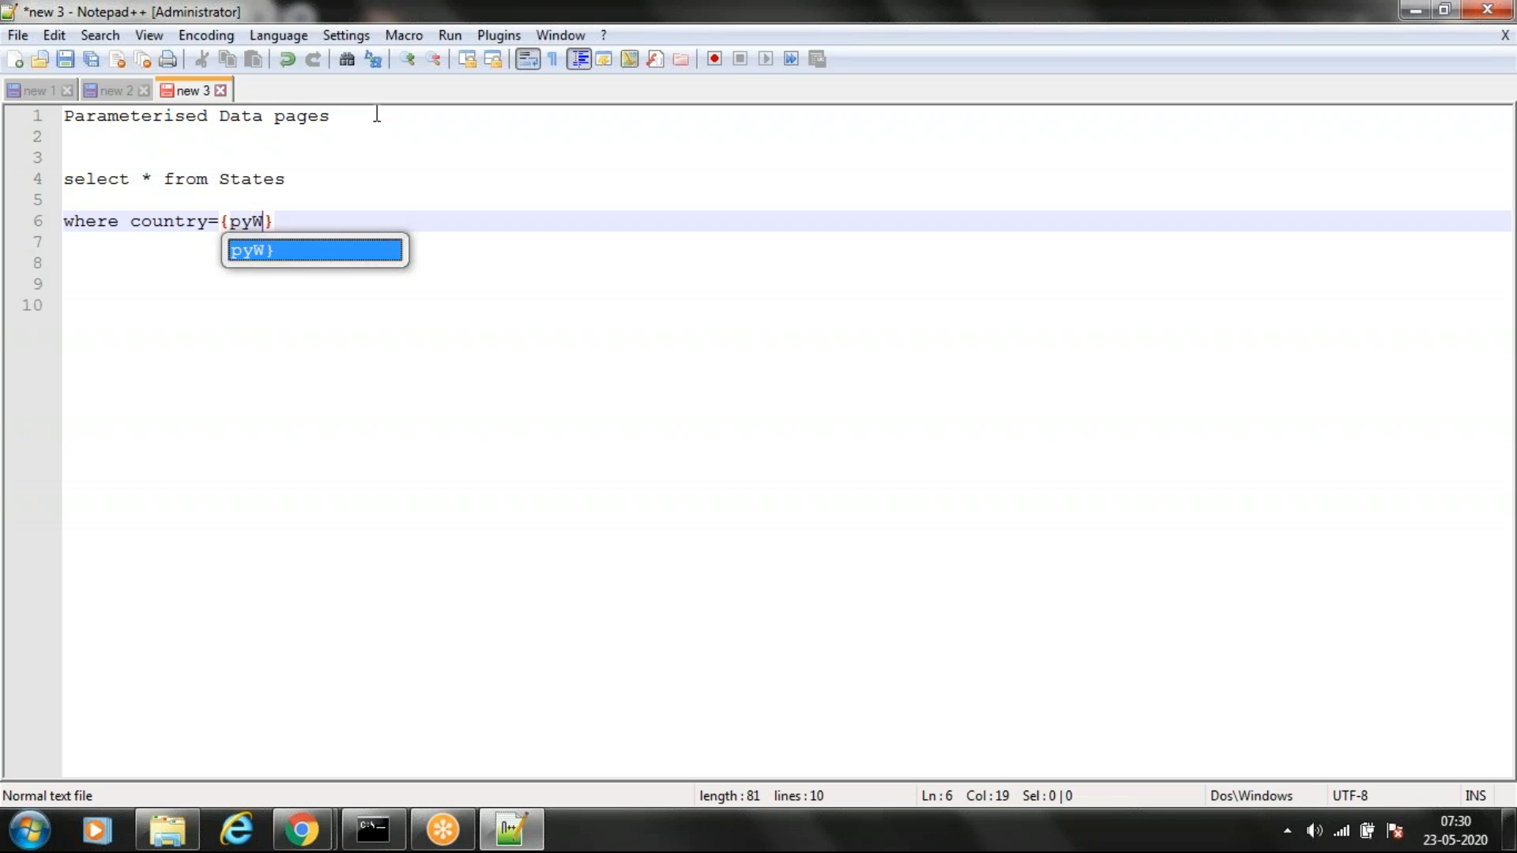
type("Page")
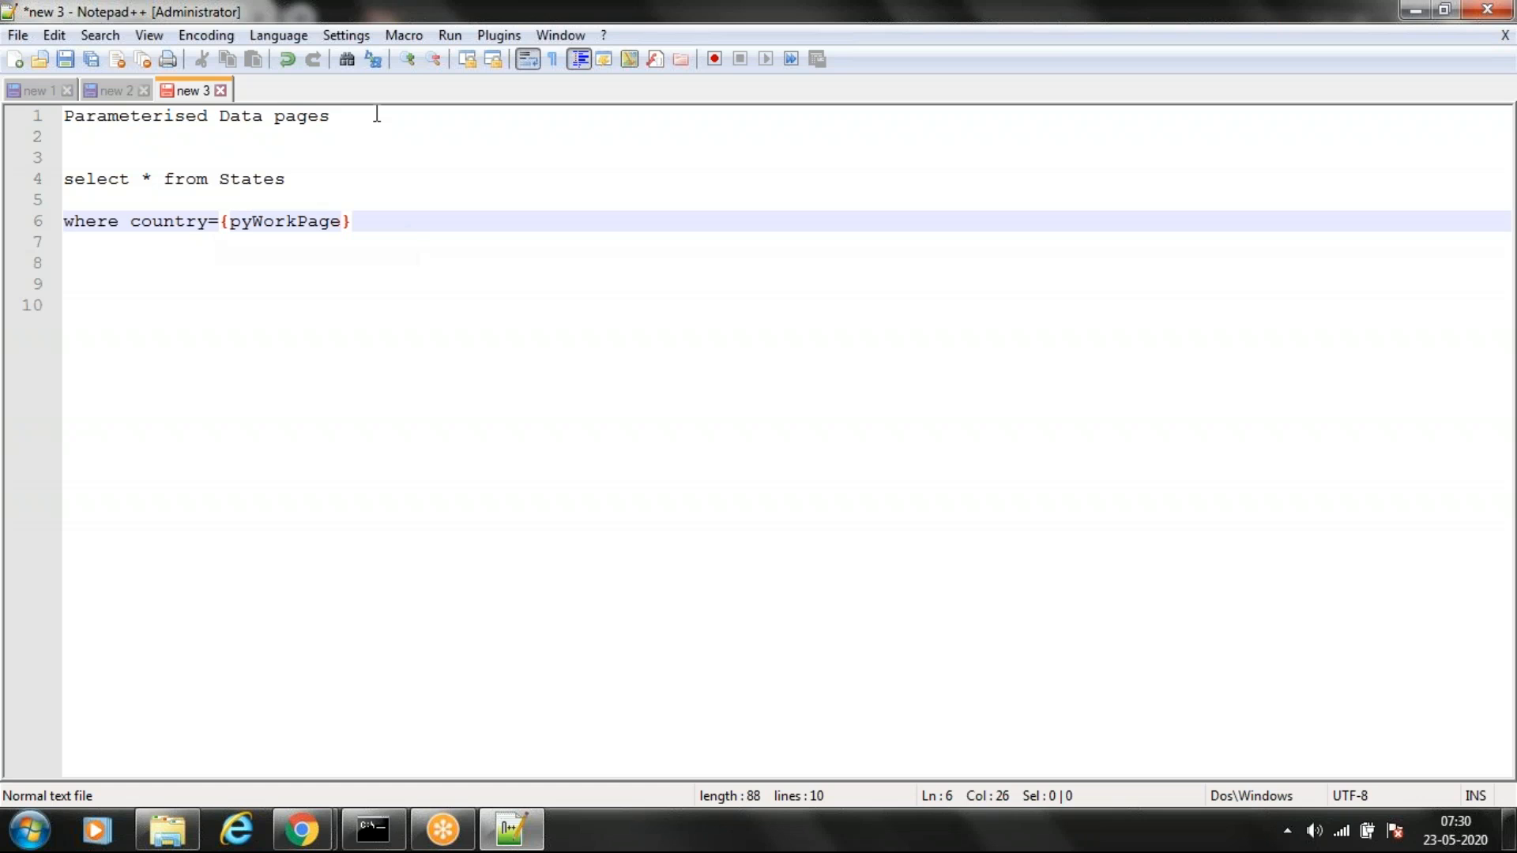
type(".Country")
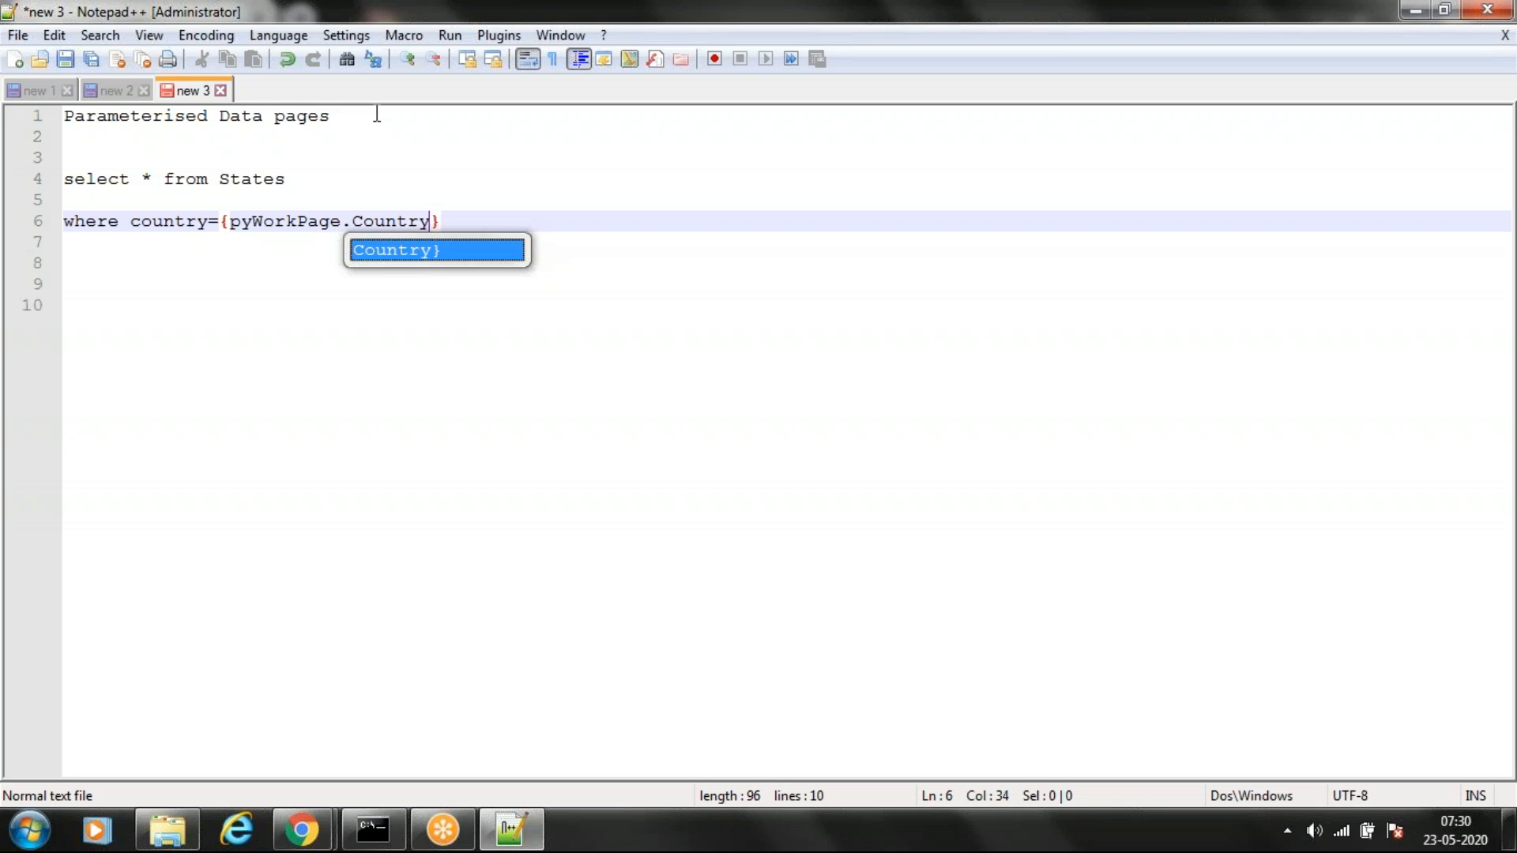
left_click(313, 344)
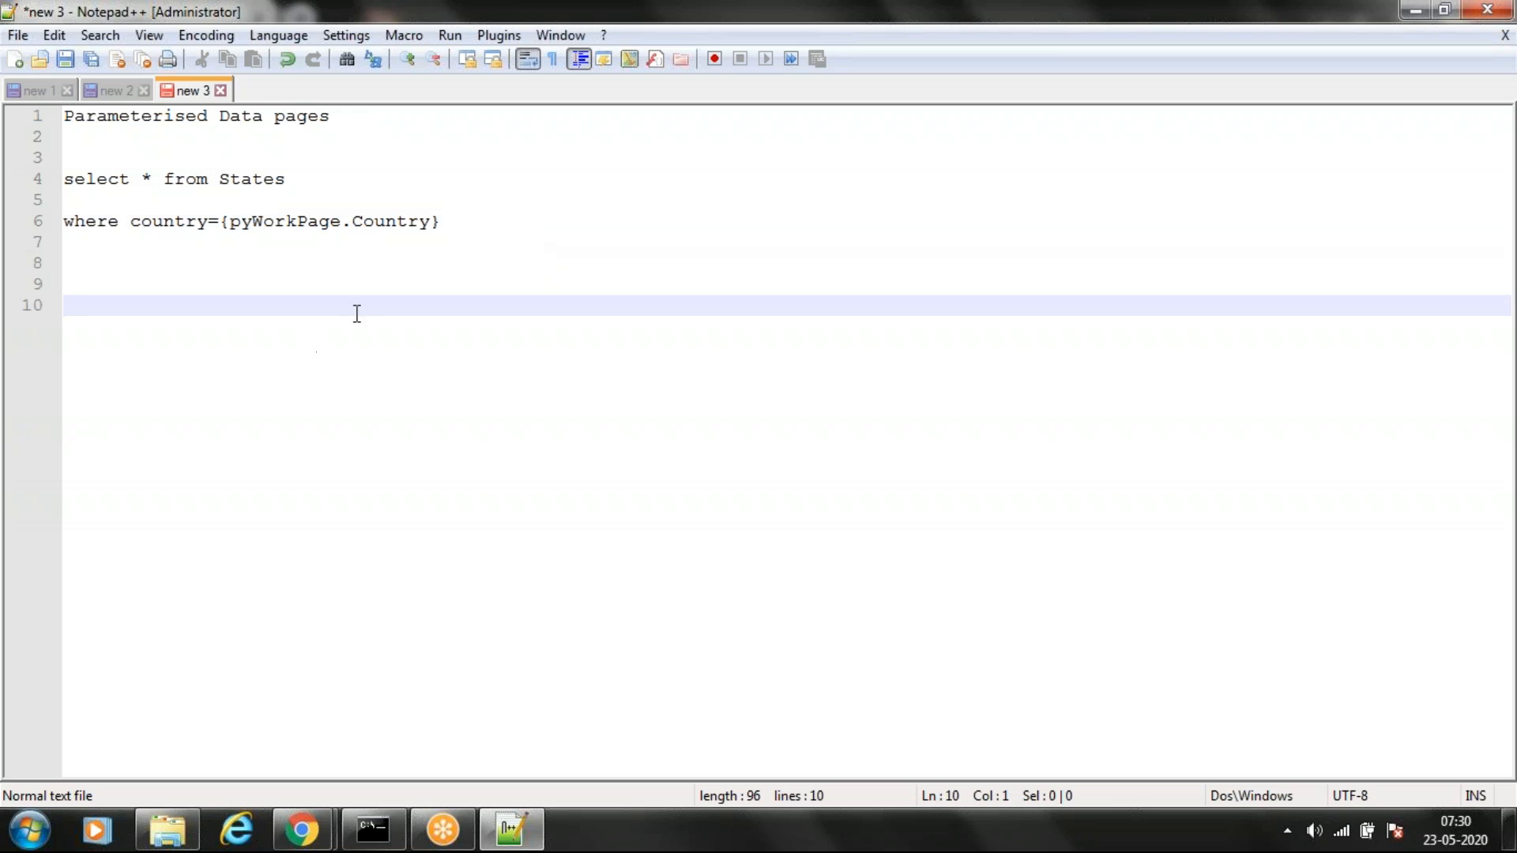
left_click_drag(451, 228, 64, 181)
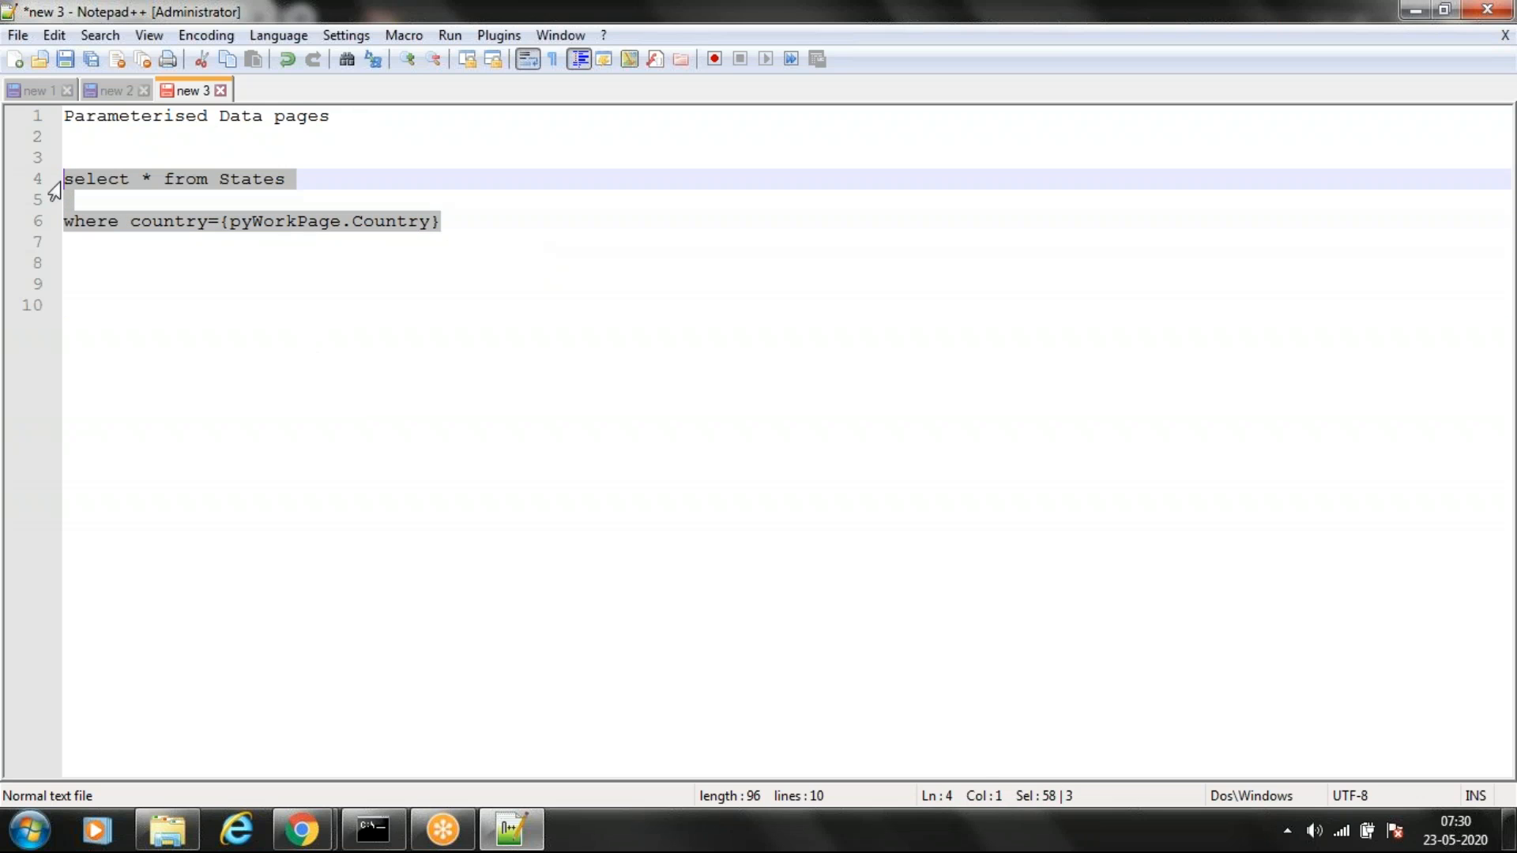
left_click(226, 389)
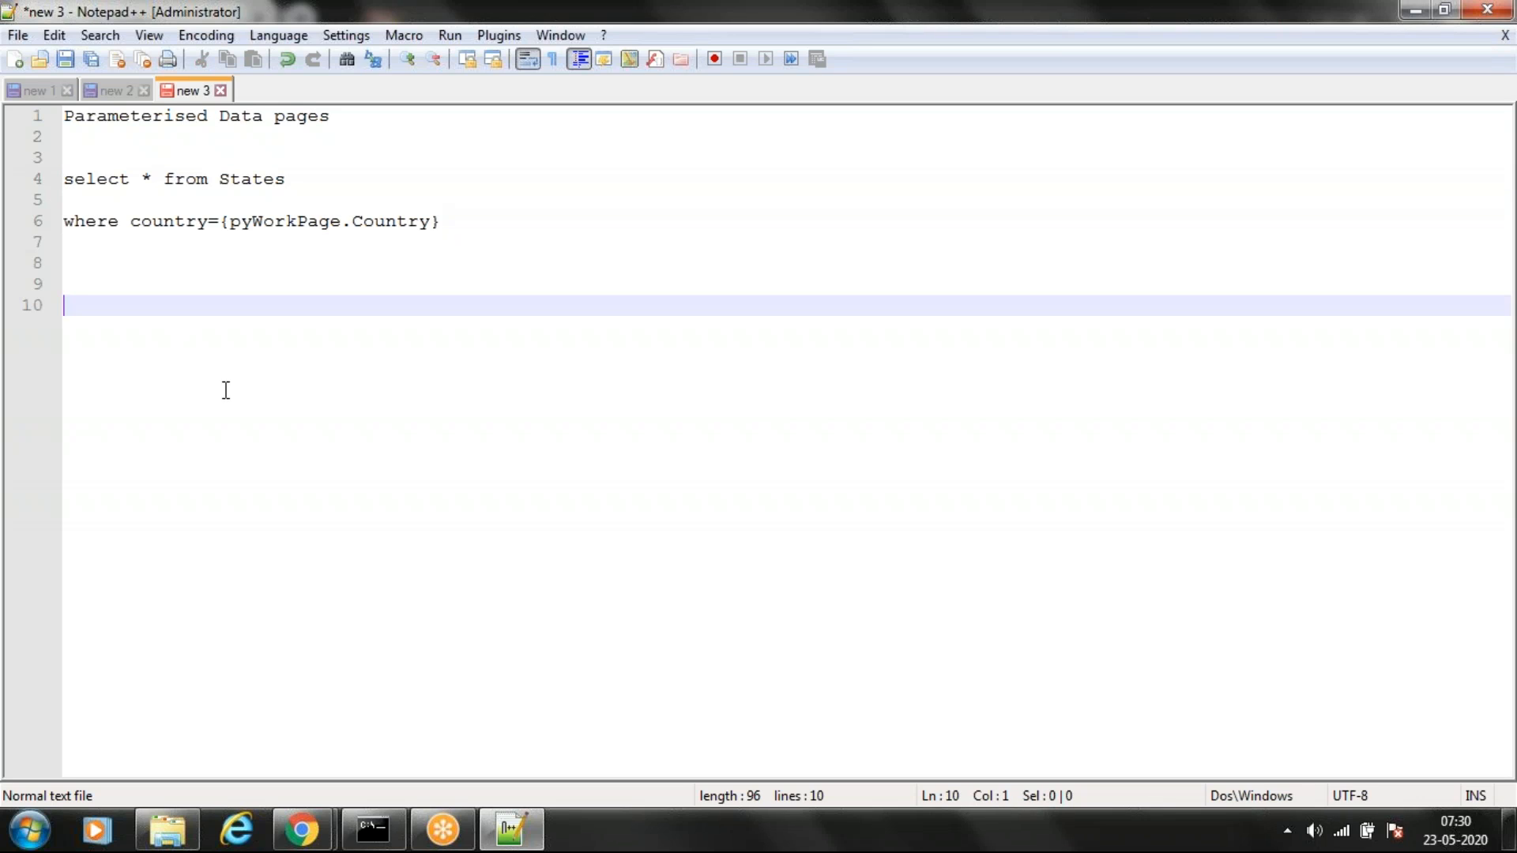
double_click(266, 223)
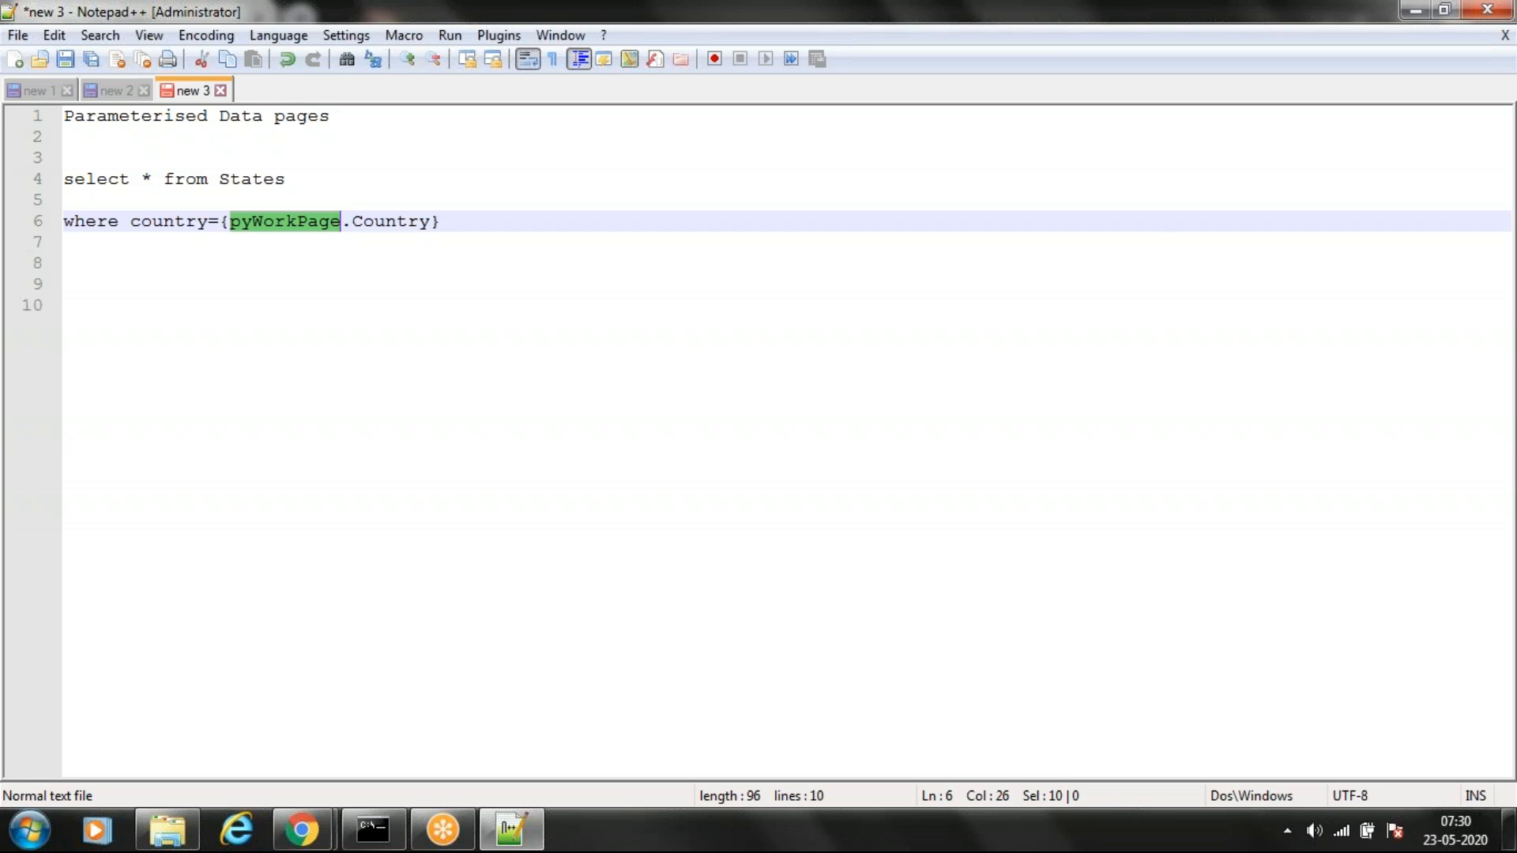
left_click_drag(470, 222, 48, 175)
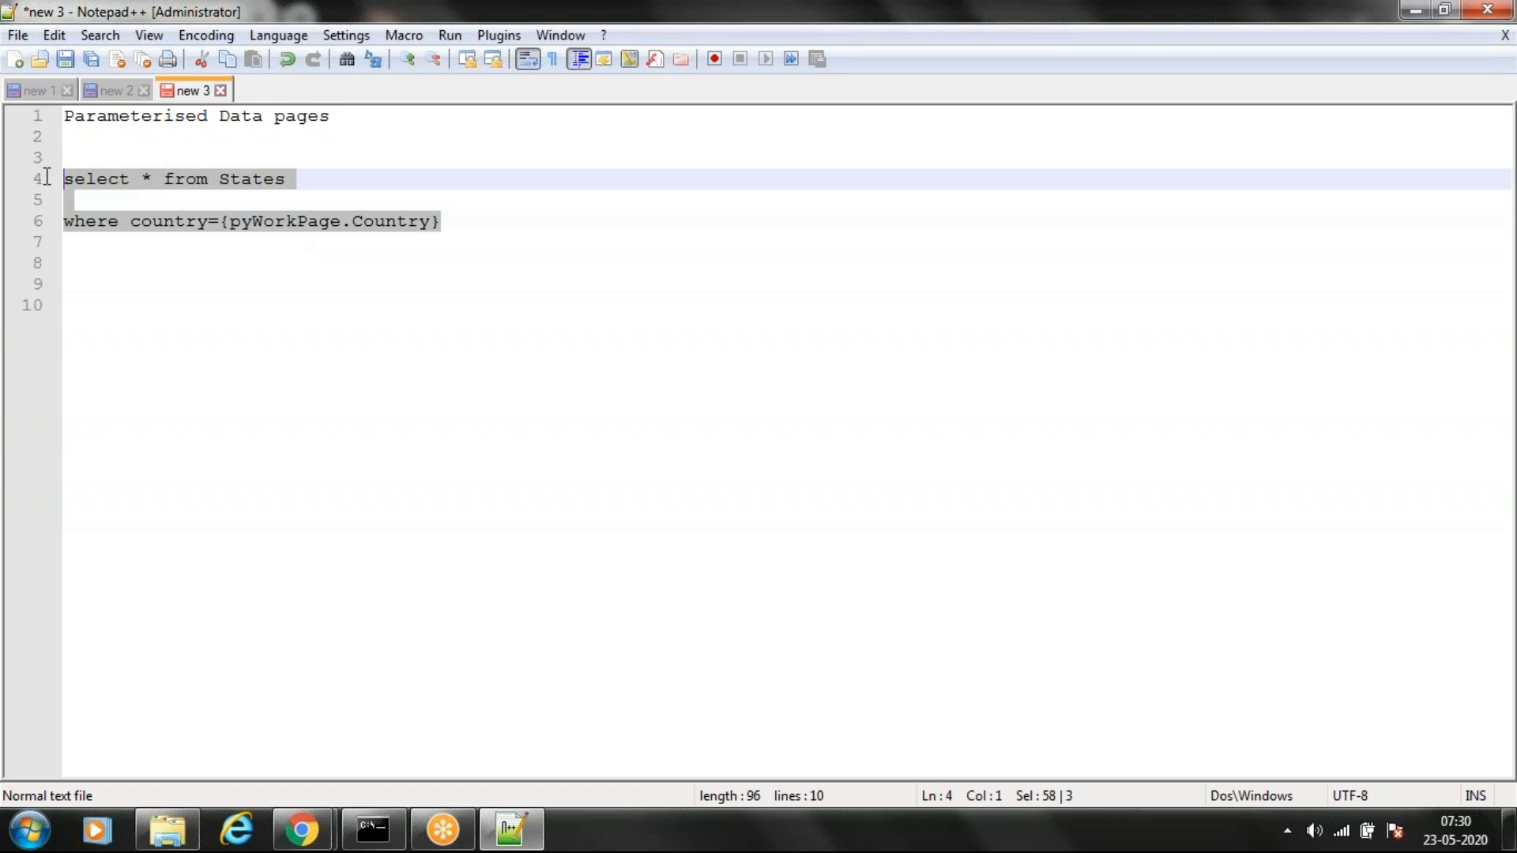
left_click(218, 308)
Replace the page name pyWorkPage in the where condition with TempData
double_click(287, 222)
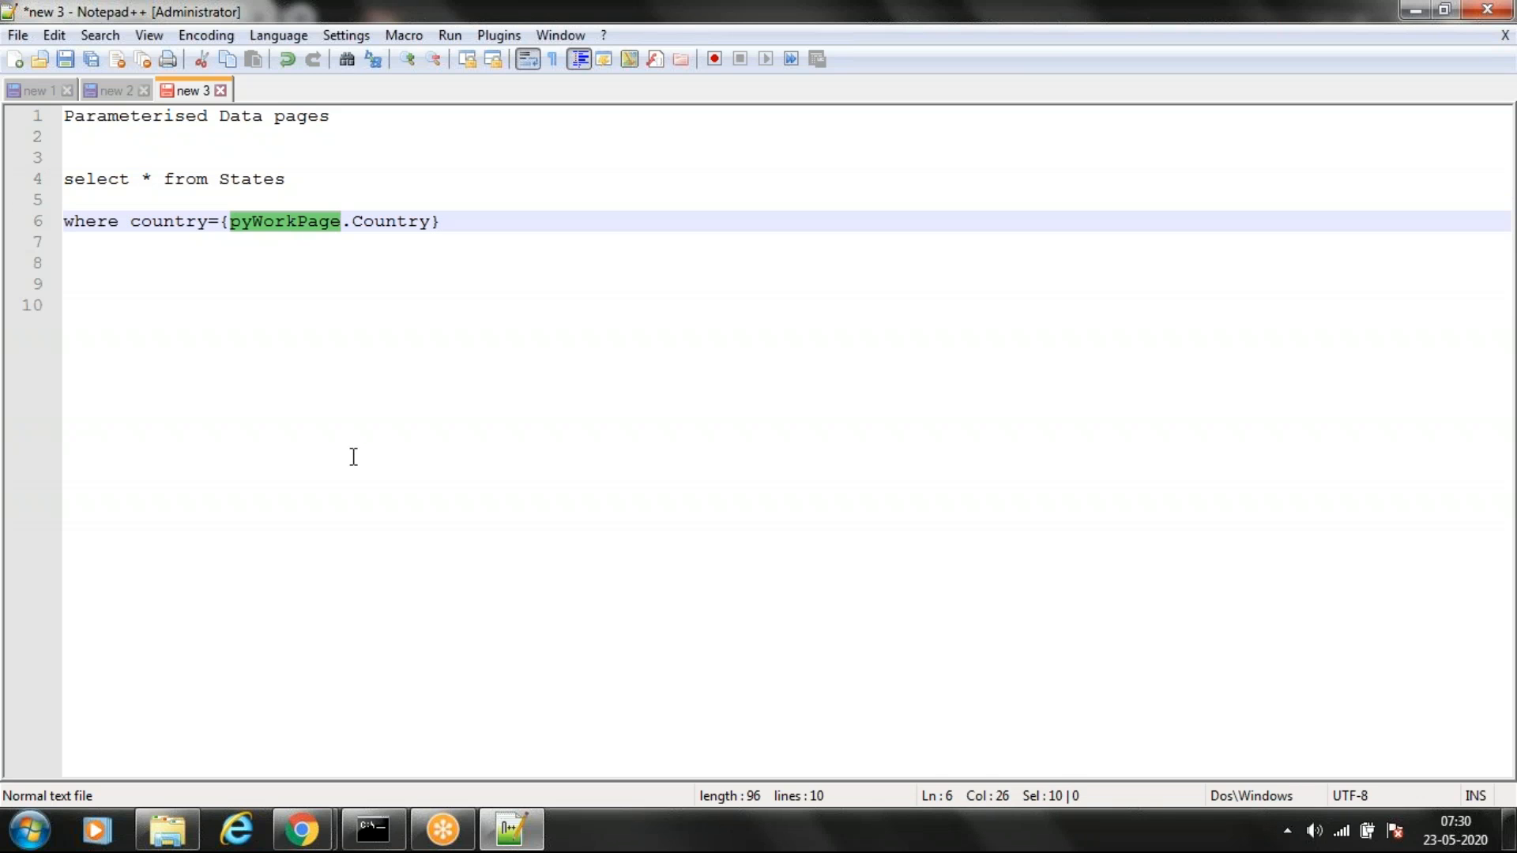
key("Delete")
type("Temp")
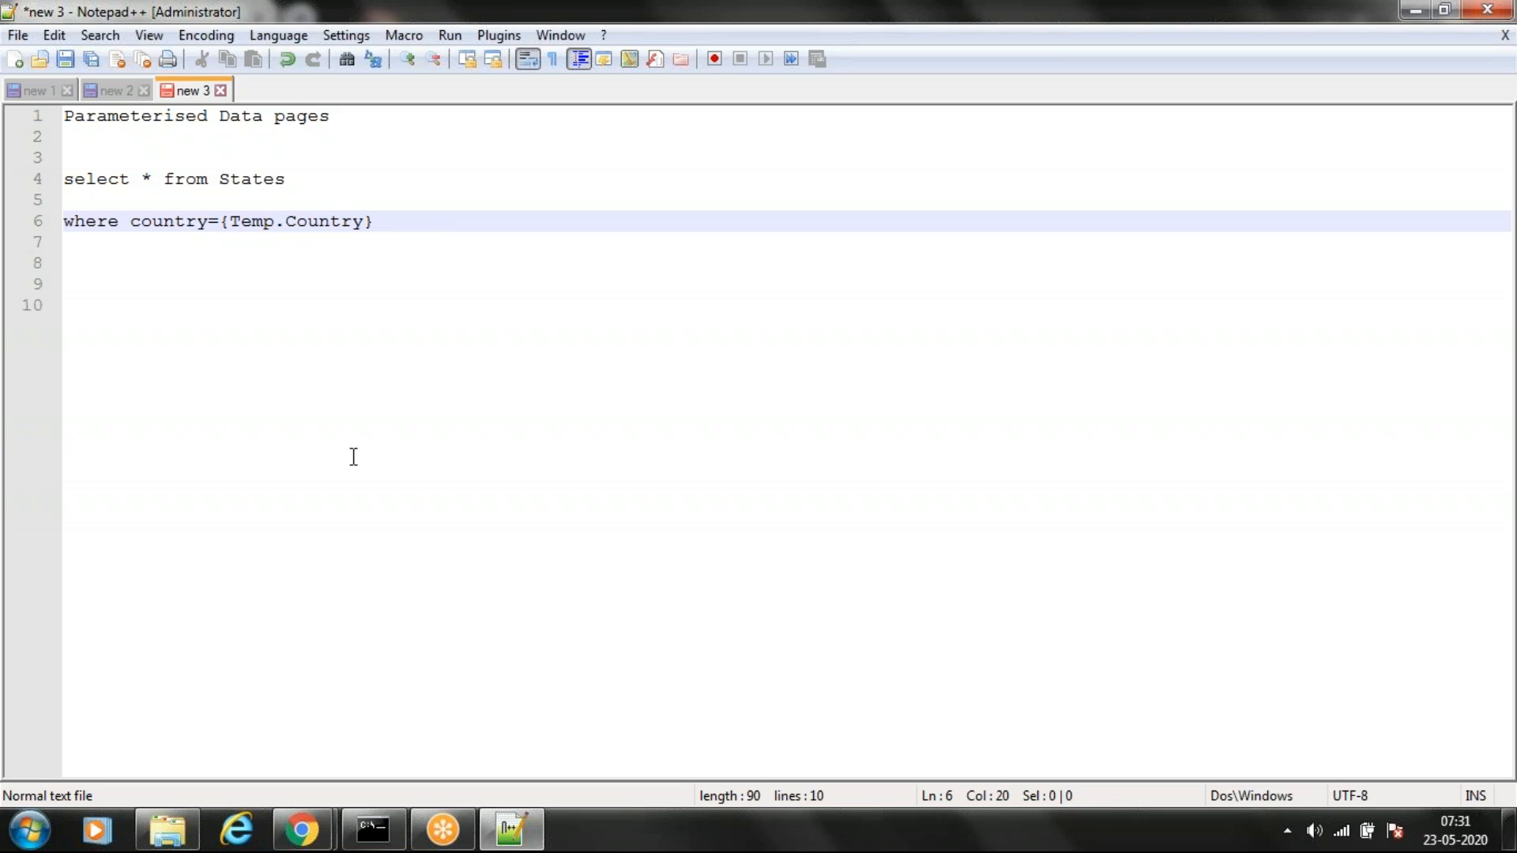
type("Data")
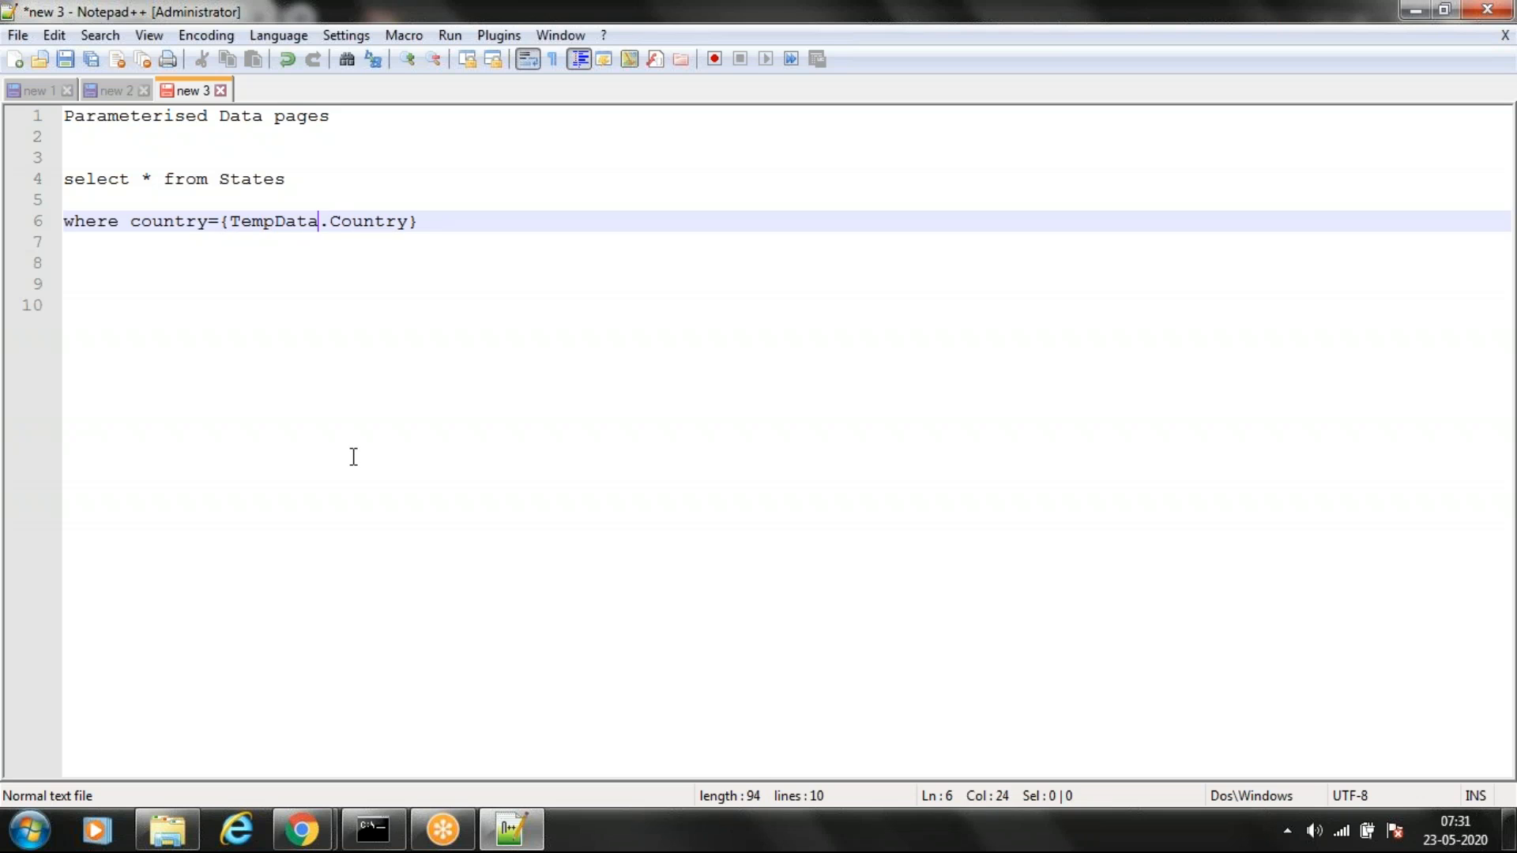
Change the page name in the where condition to Test so it reads {Test.Country}
key("BackSpace")
key("BackSpace")
key("BackSpace")
key("BackSpace")
key("BackSpace")
key("BackSpace")
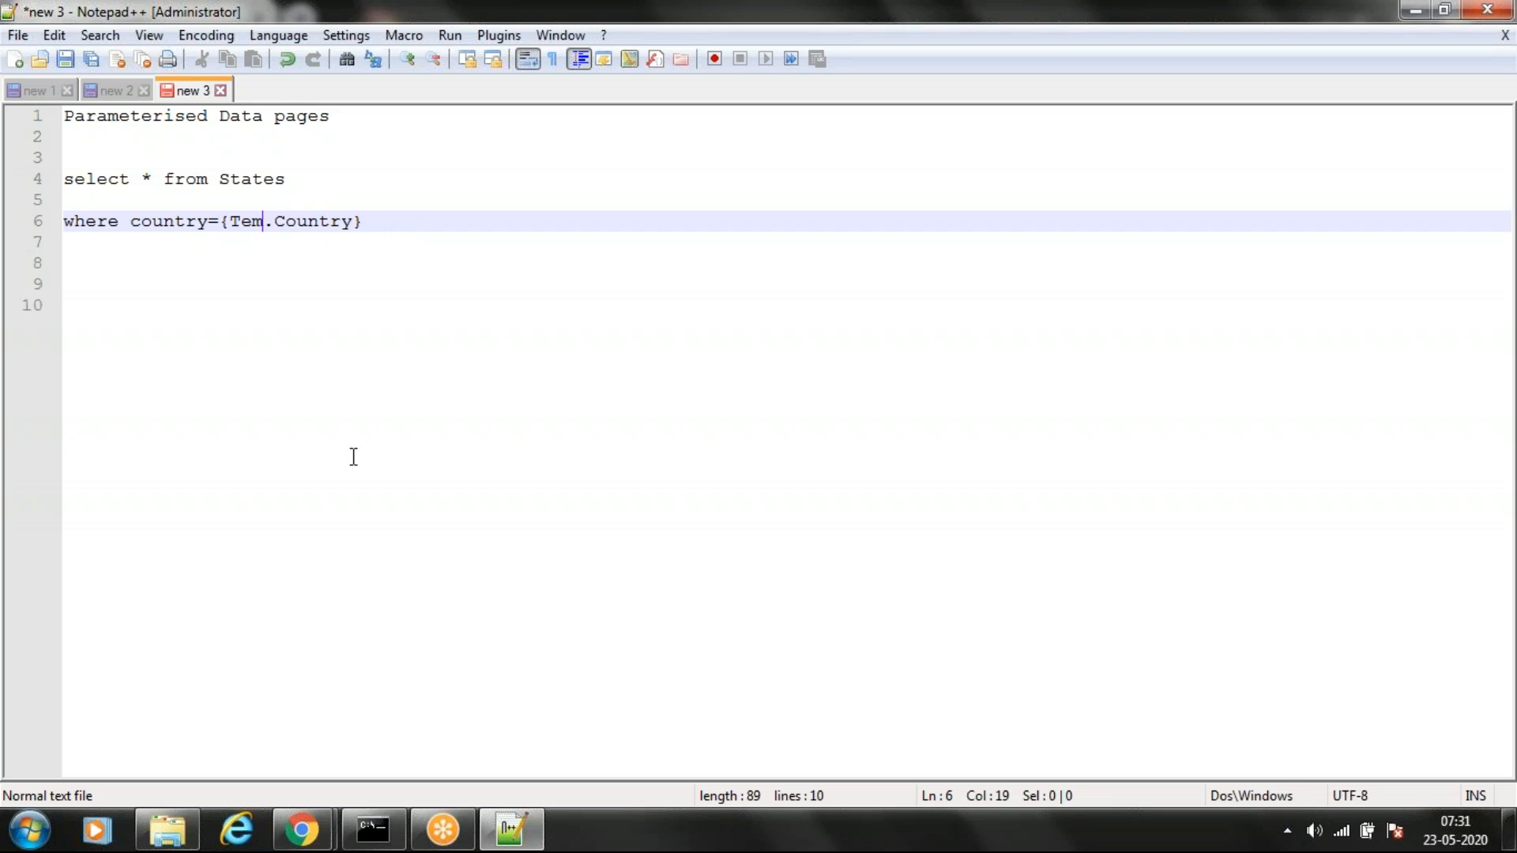
type("st")
Replace the whole States query with the function header "Function (Param1 param2, param3)"
left_click_drag(374, 221, 64, 179)
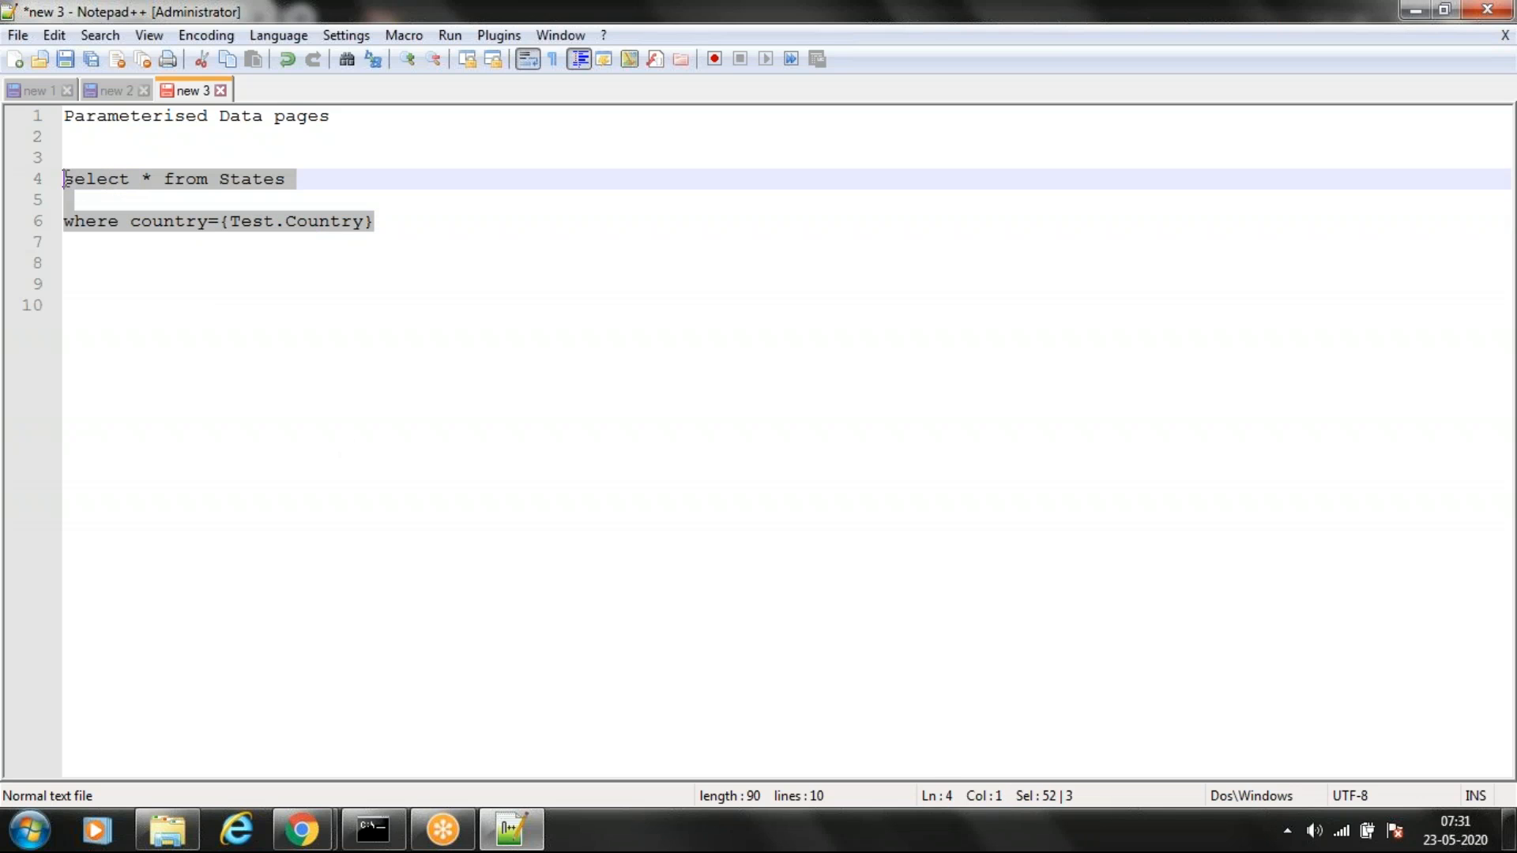
key("Delete")
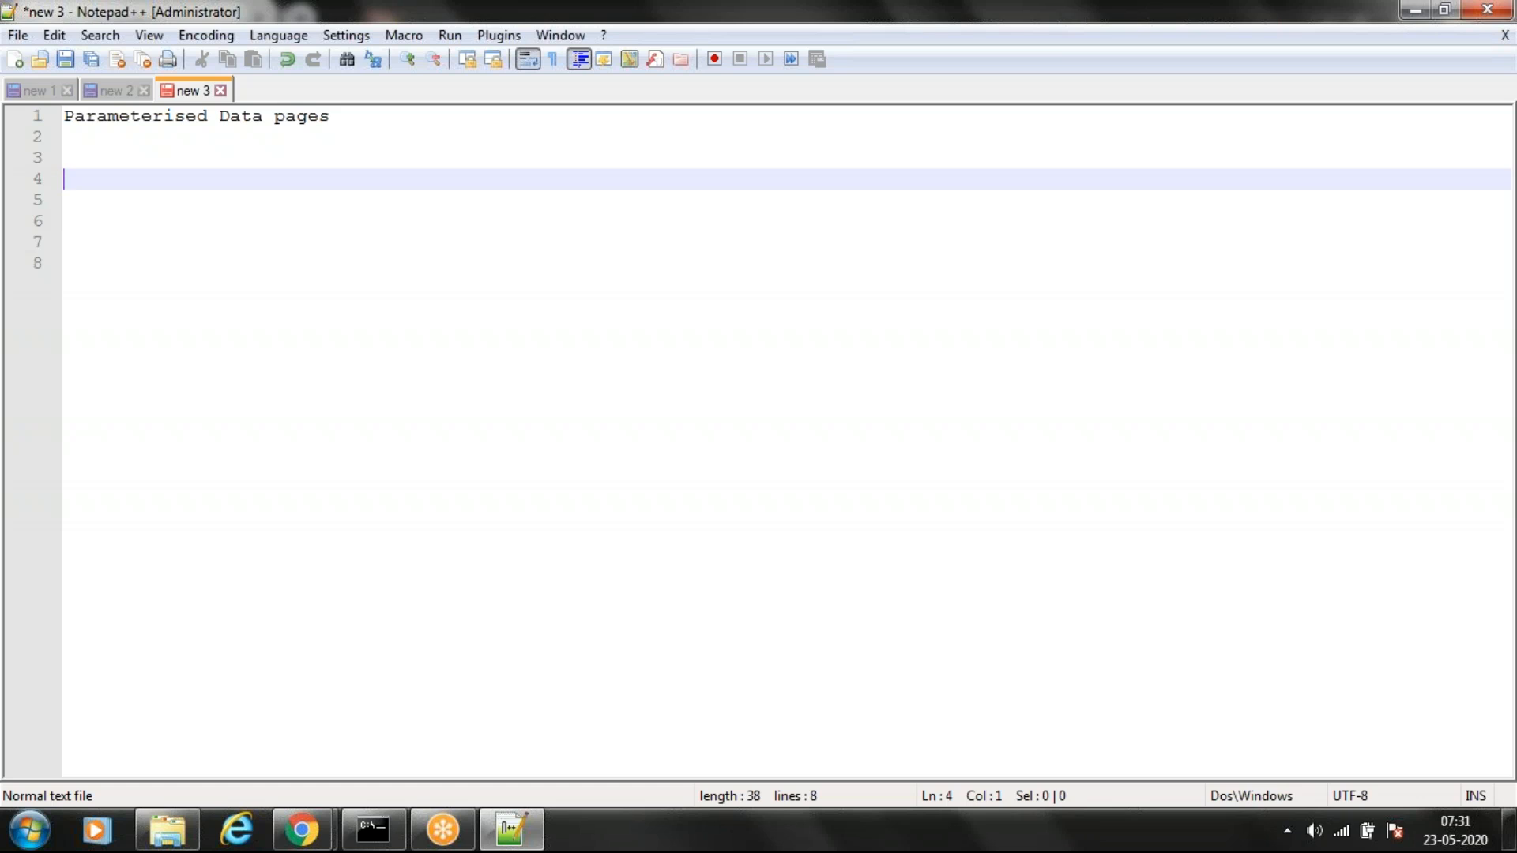
type("Function")
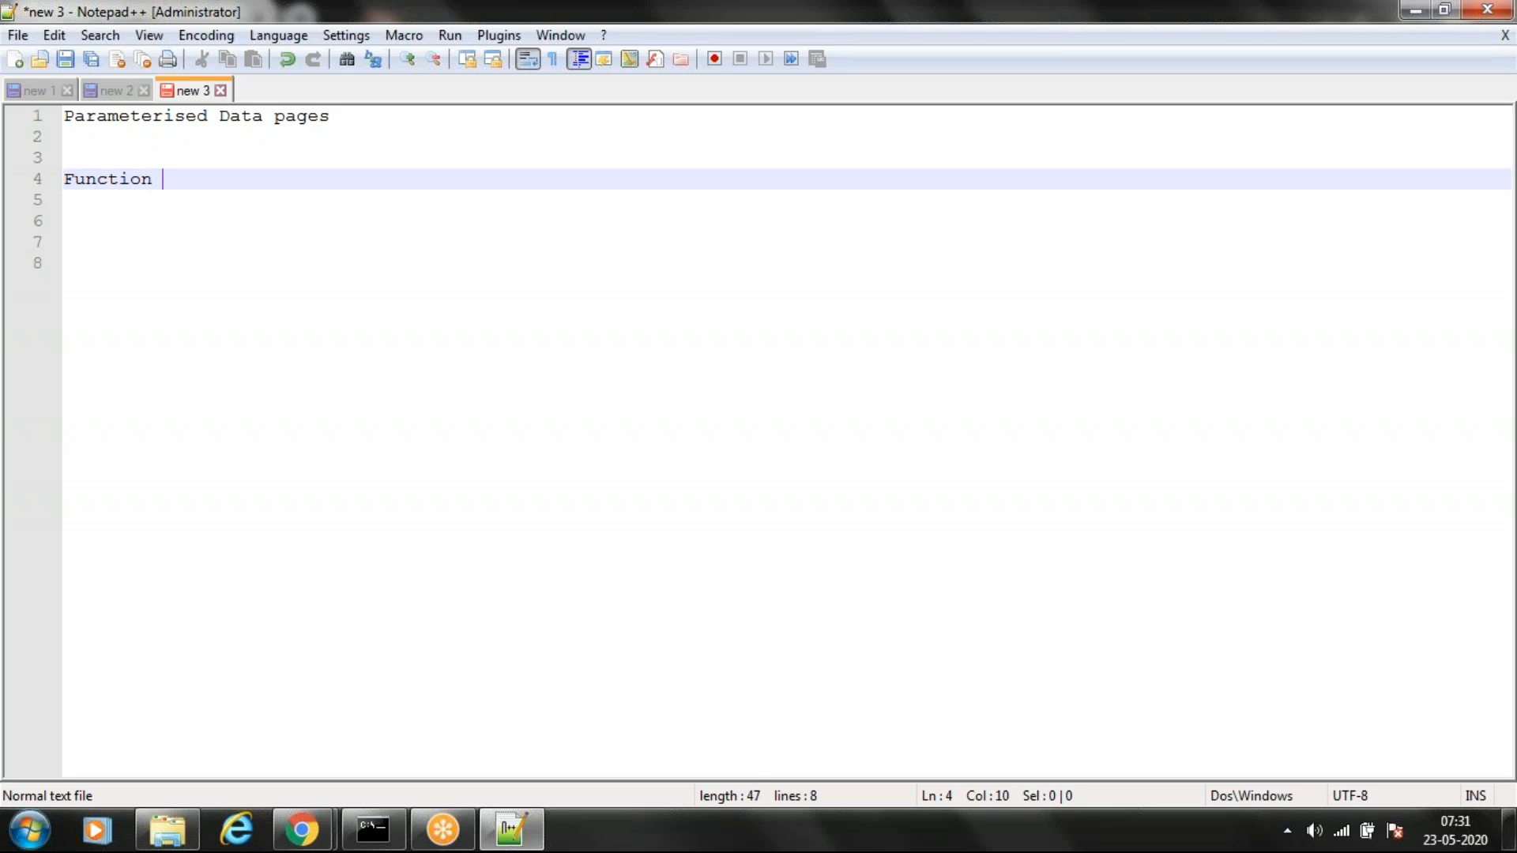
type(" (Param")
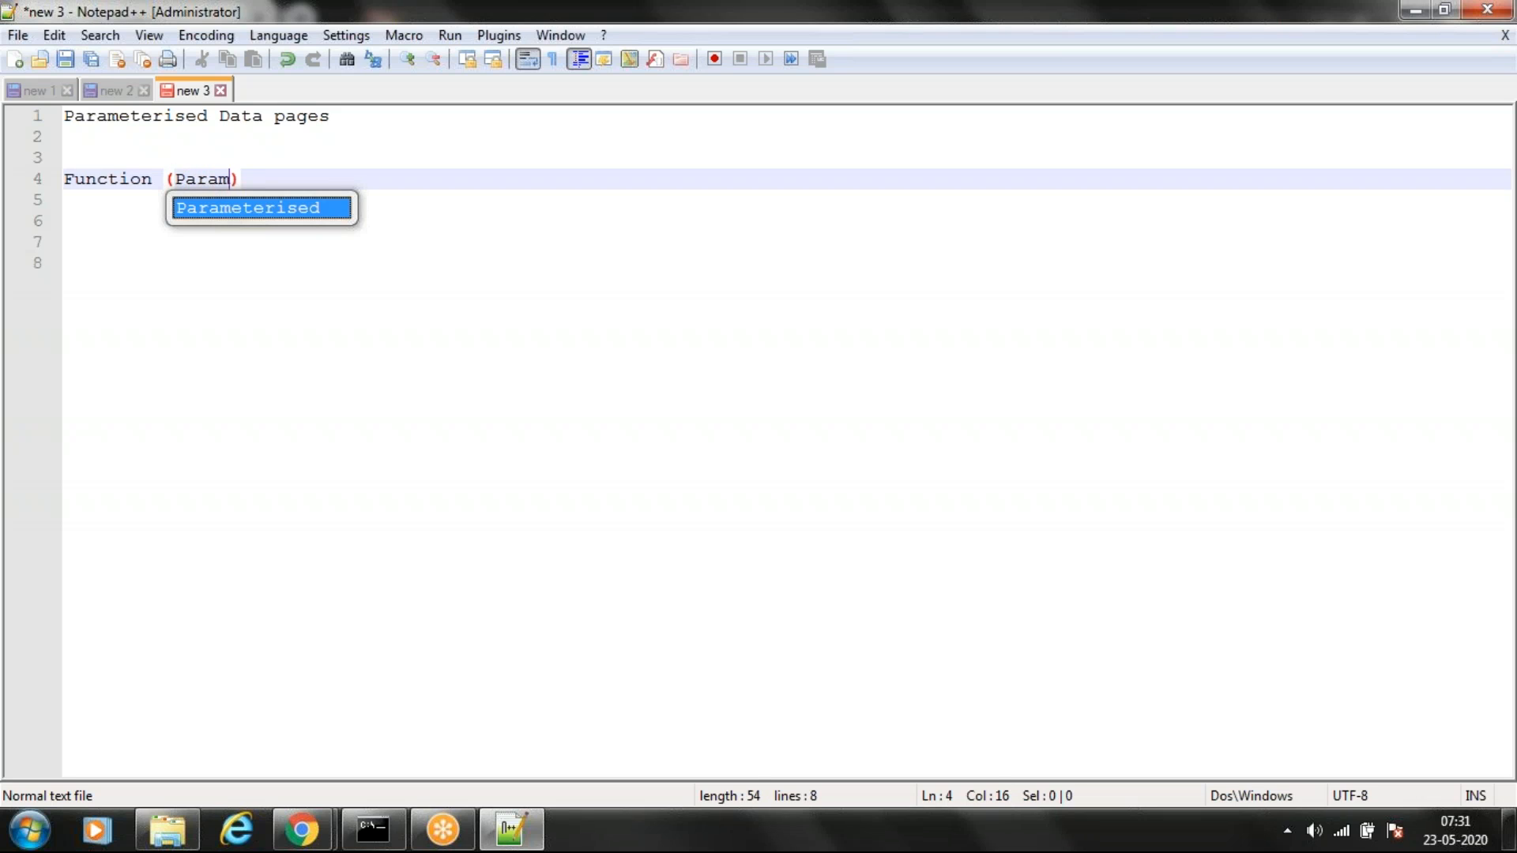
type("1 pata")
key("BackSpace")
key("BackSpace")
type("ram2, param3")
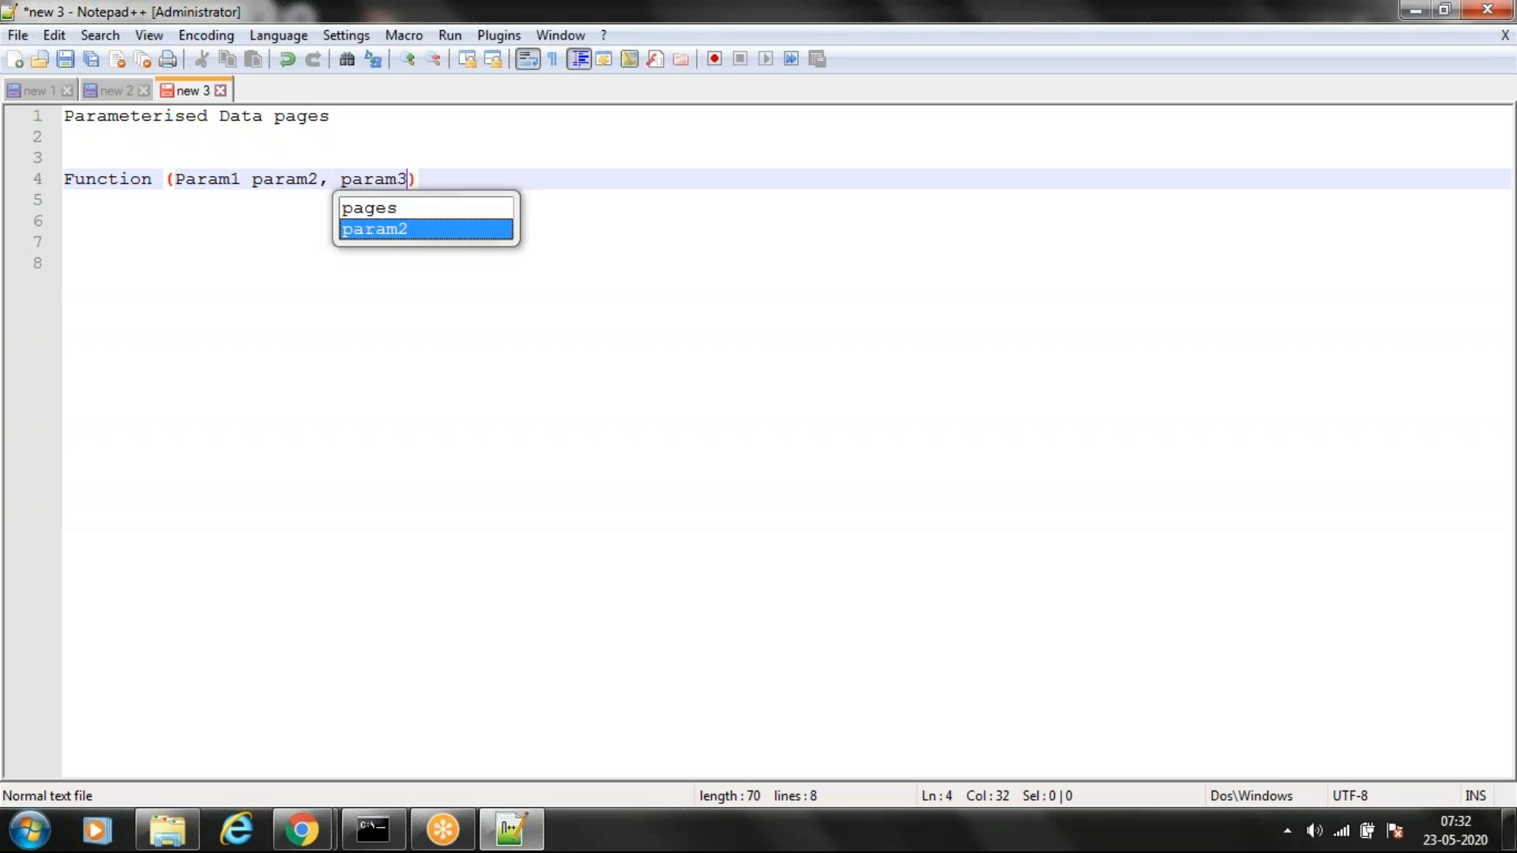
Insert the missing comma after Param1 in the function's parameter list
key("Escape")
left_click(244, 179)
key("Left")
type(",")
left_click(196, 178)
left_click(380, 180)
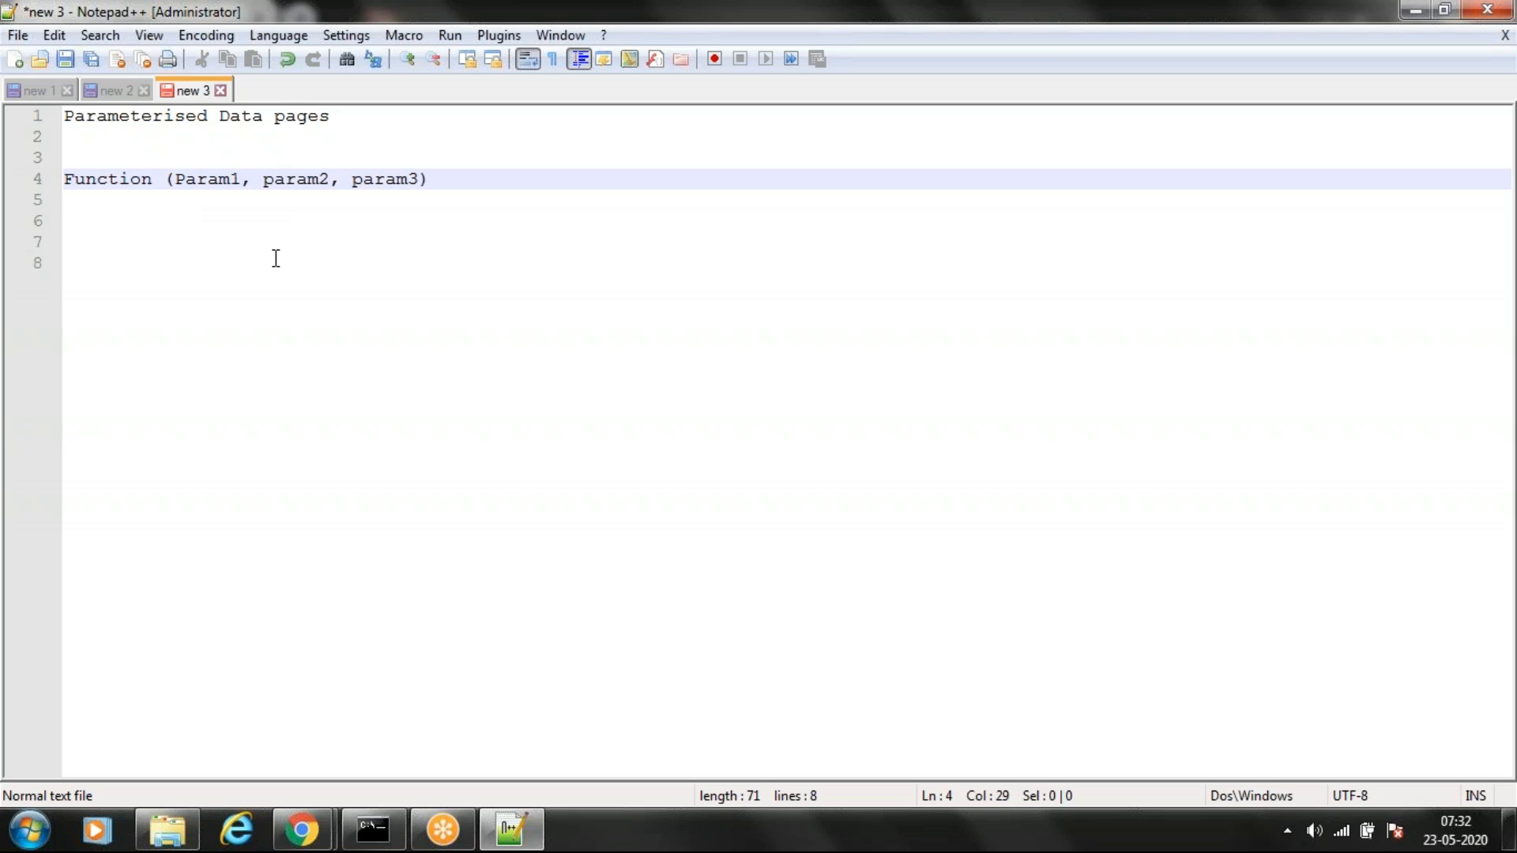
Add an empty body in curly braces on separate lines below the function header
left_click(459, 186)
key("Return")
key("Return")
type("{")
key("Return")
key("Return")
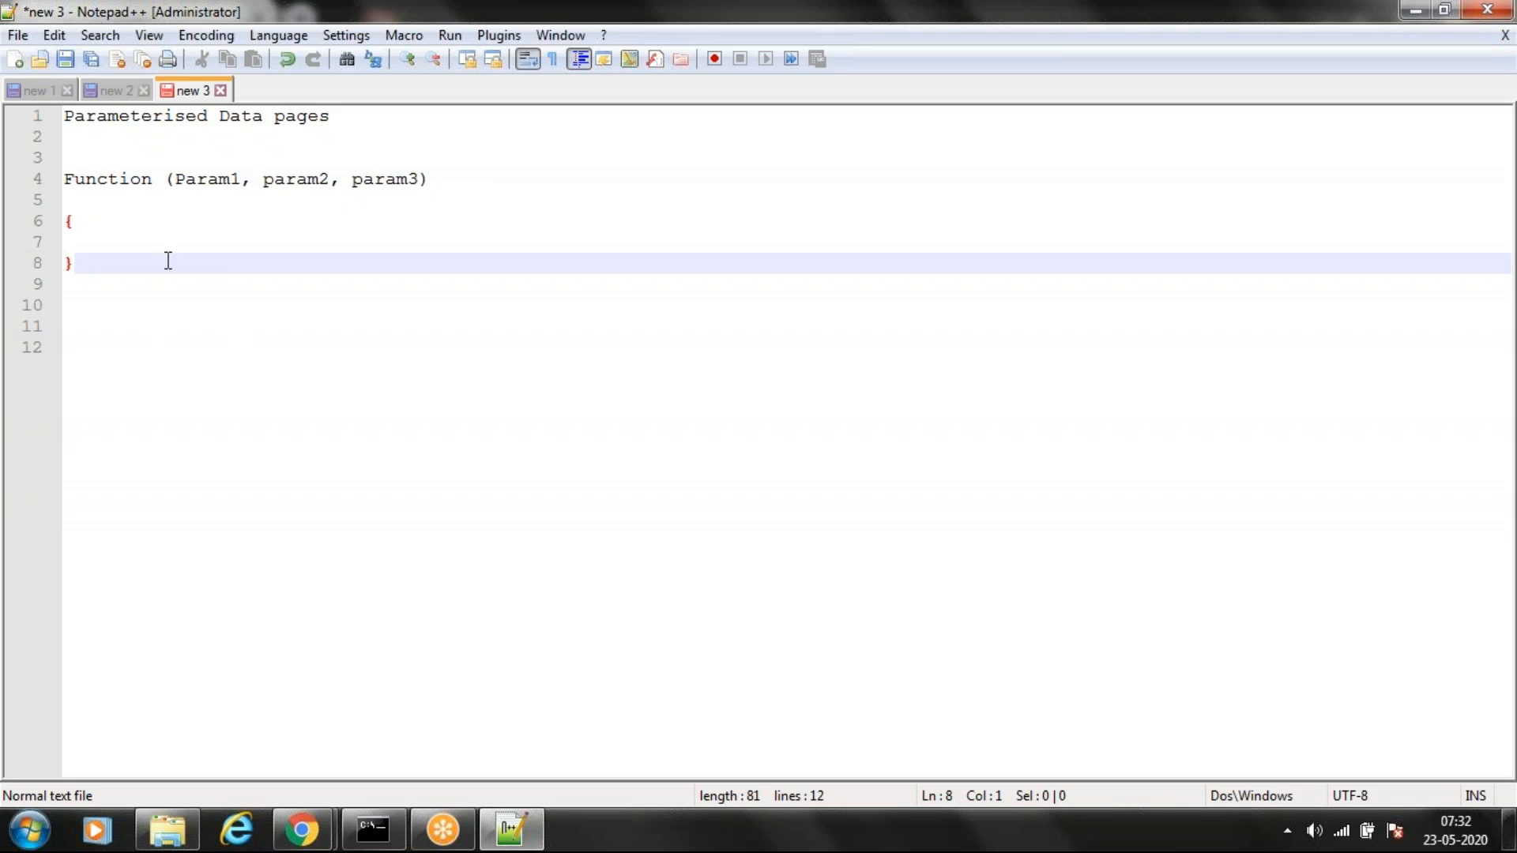
Replace the function example with the line "Datapage->Call activity to fetch states->Obj/rdb {param.Country}"
left_click_drag(87, 263, 67, 158)
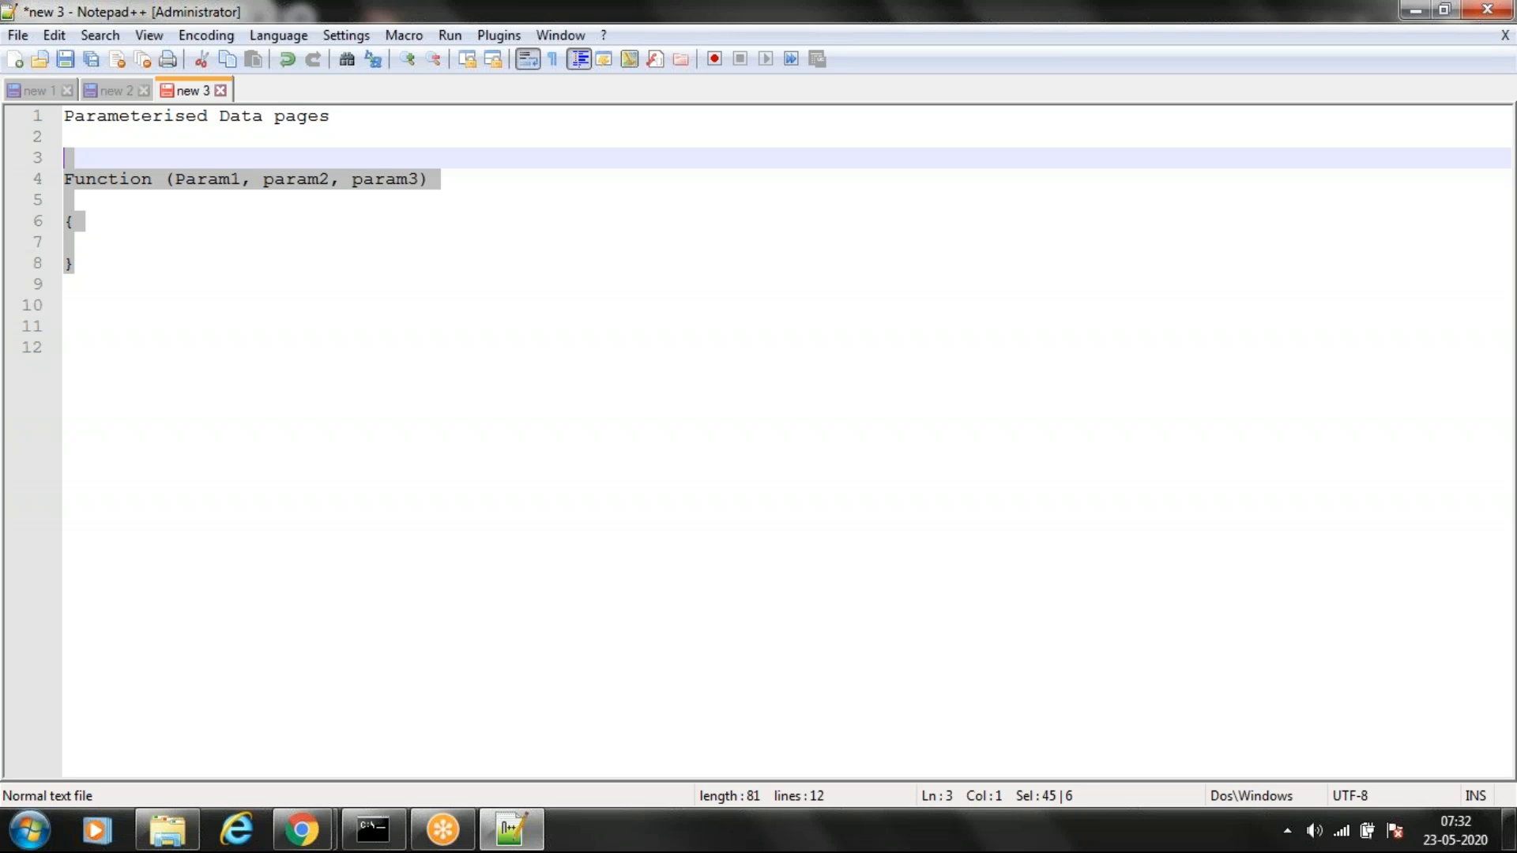
key("Delete")
type("D")
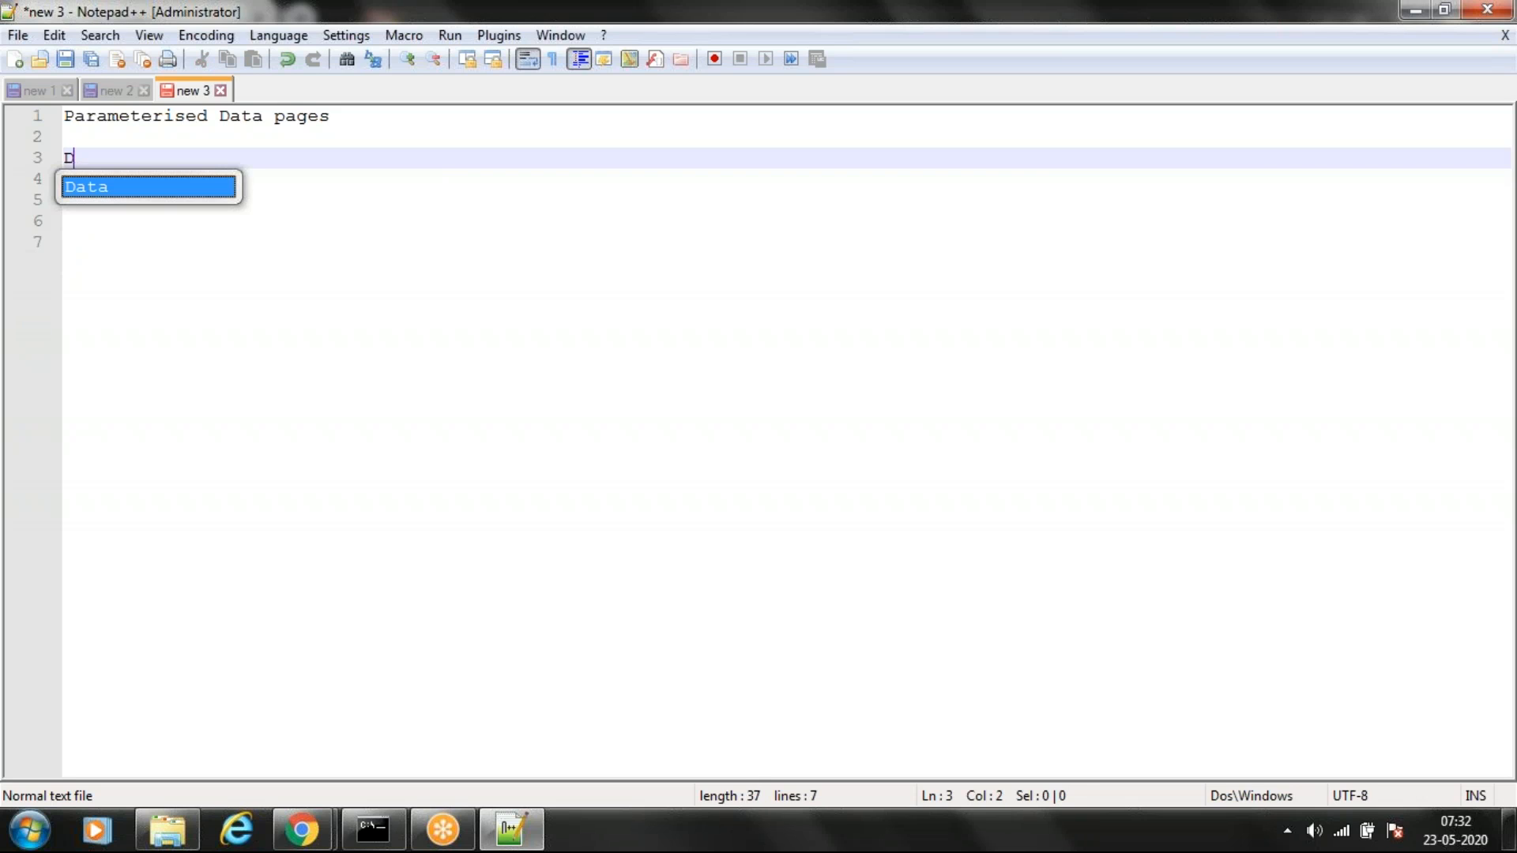
type("atapag")
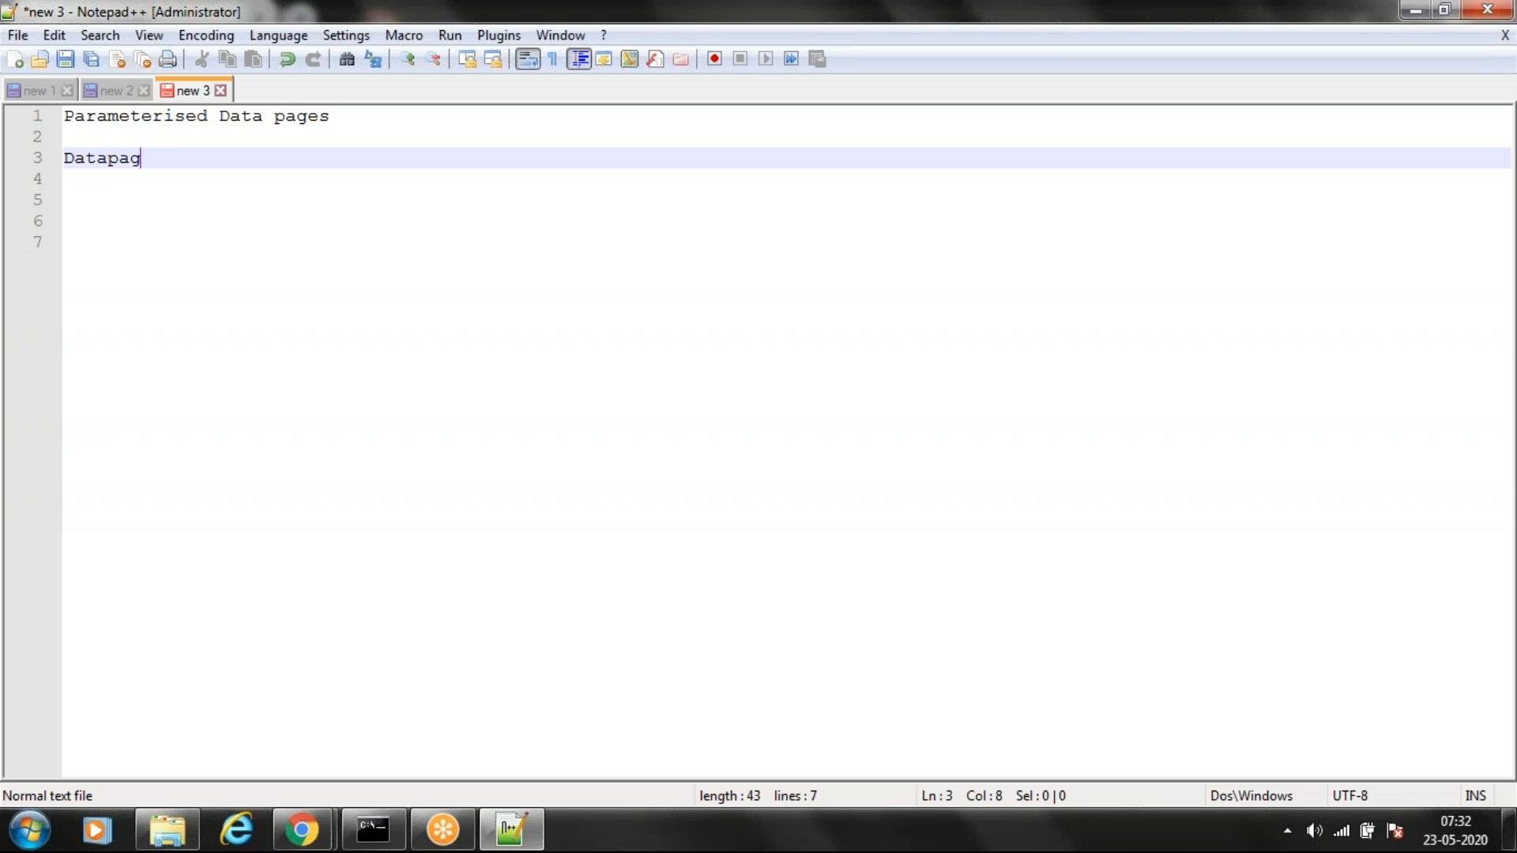
type("e->Call acti")
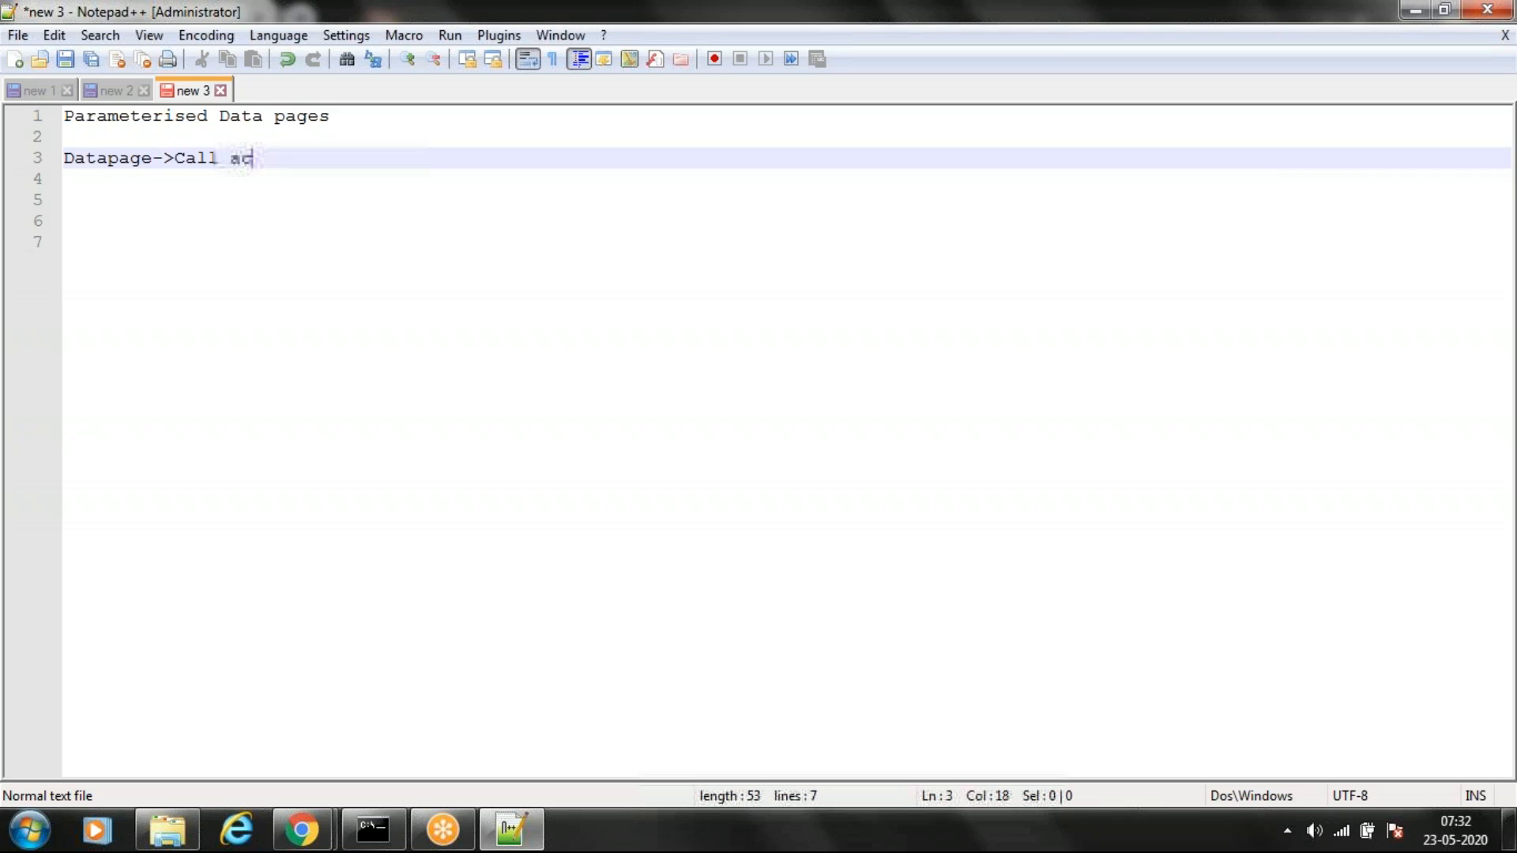
type("ity to fet")
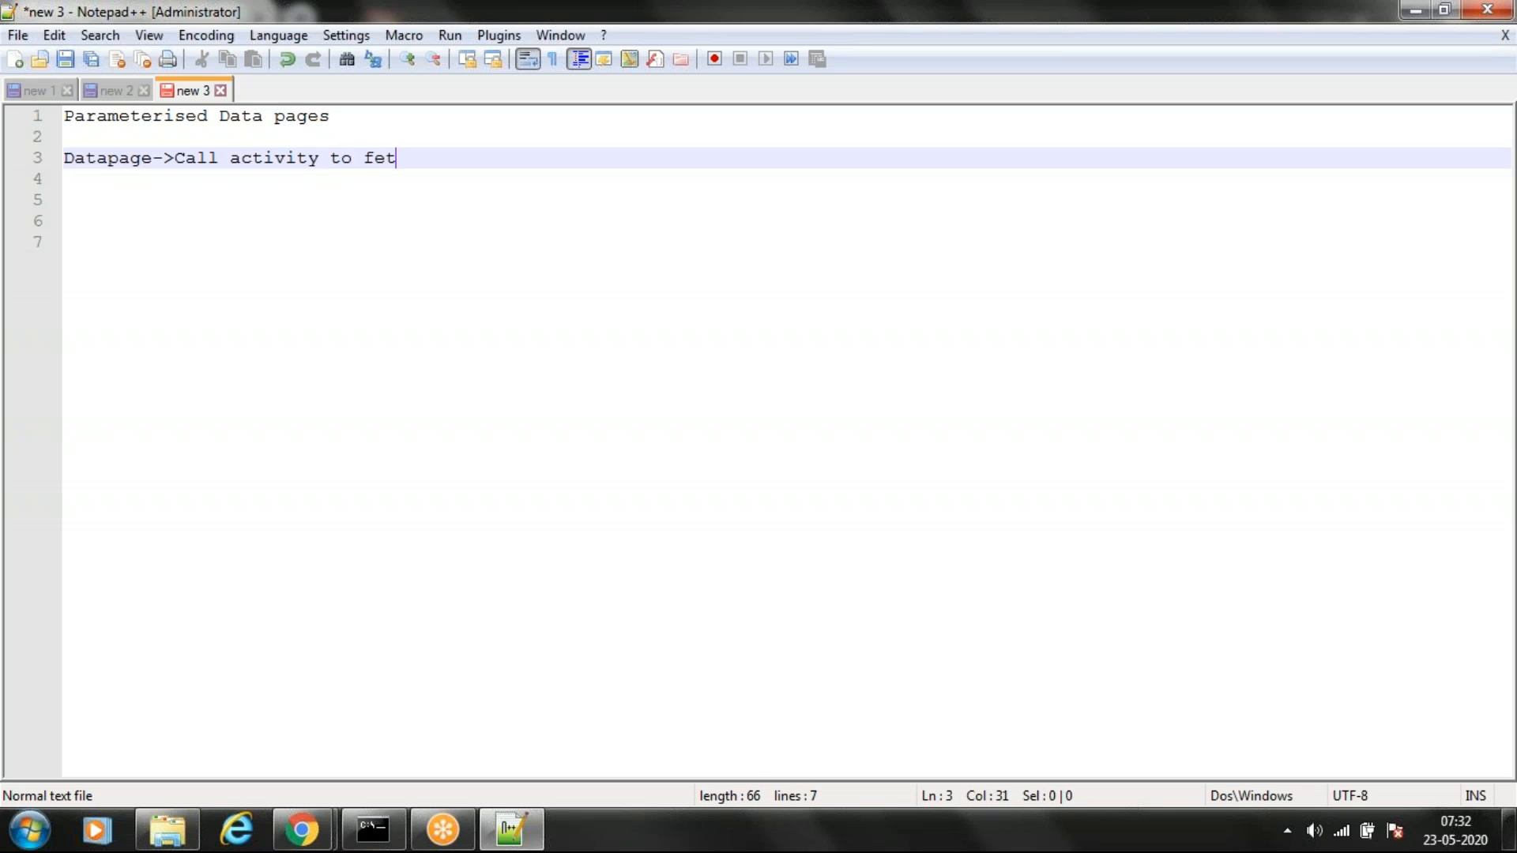
type("ch states->Obj/")
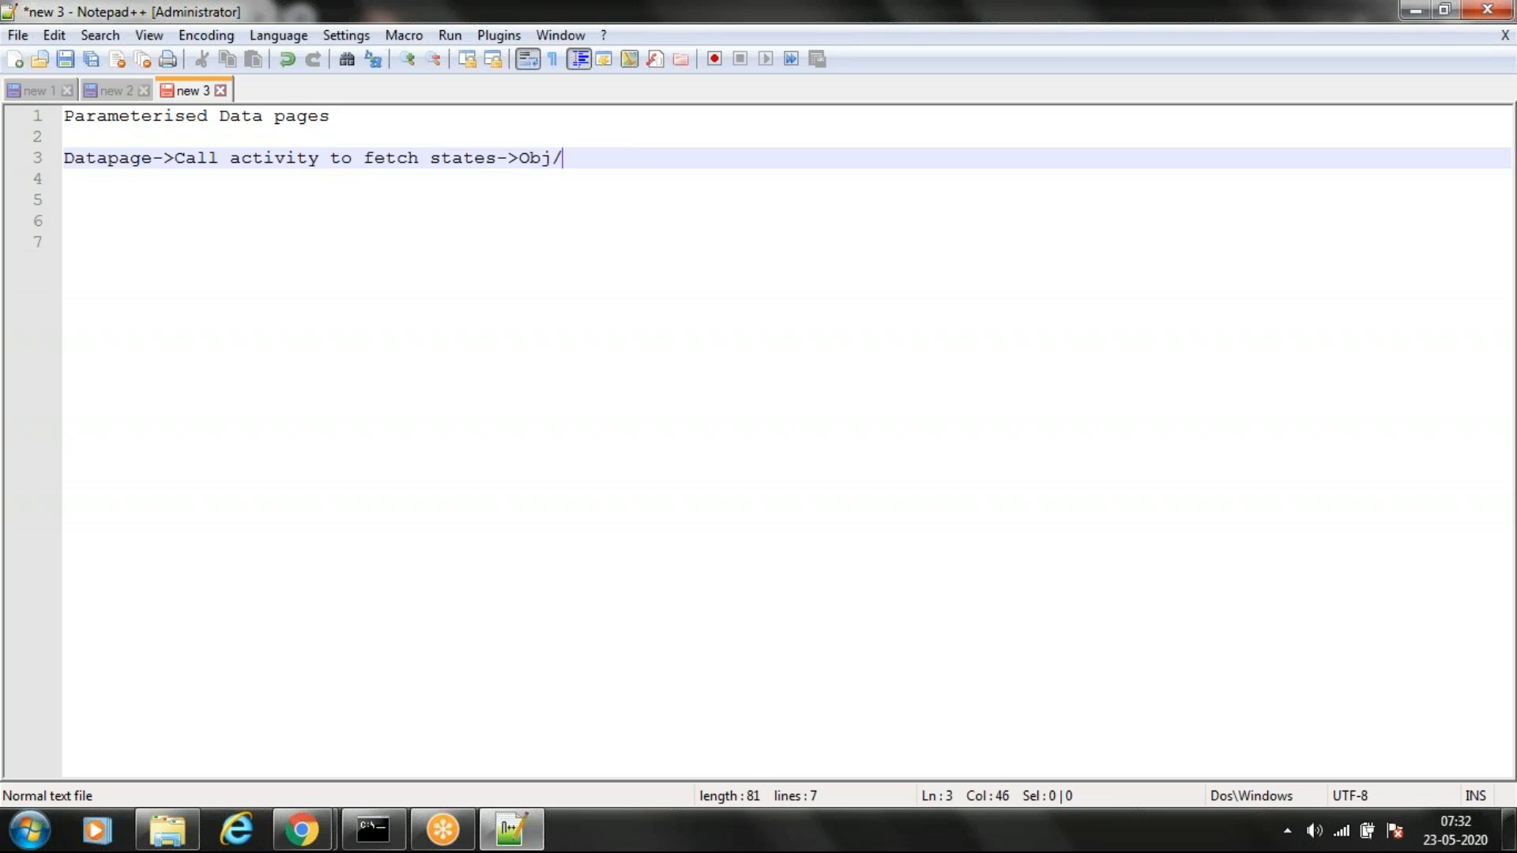
type("rdb {param")
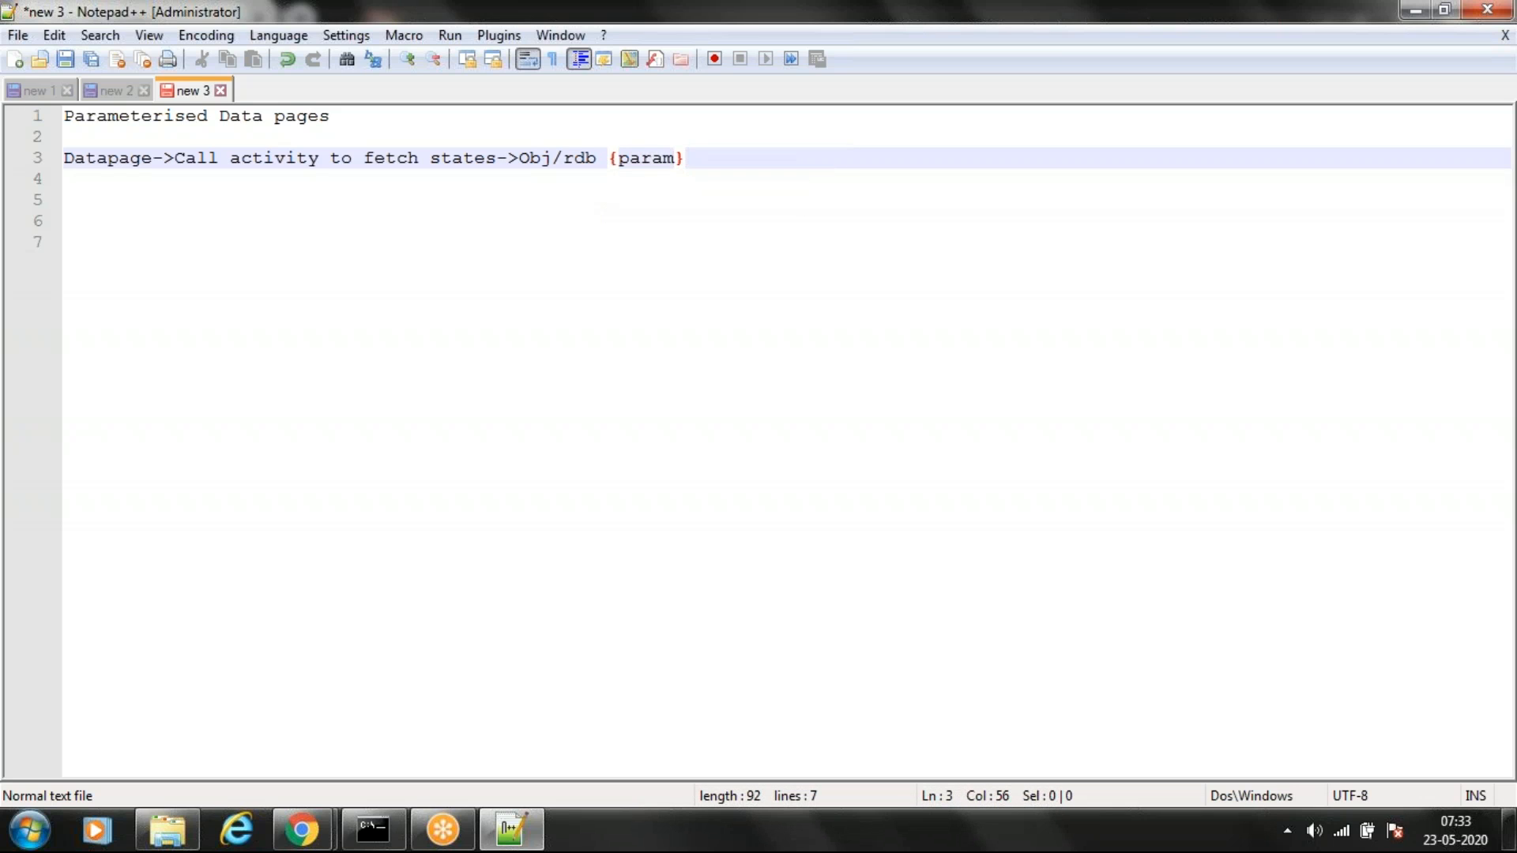
type(".Country")
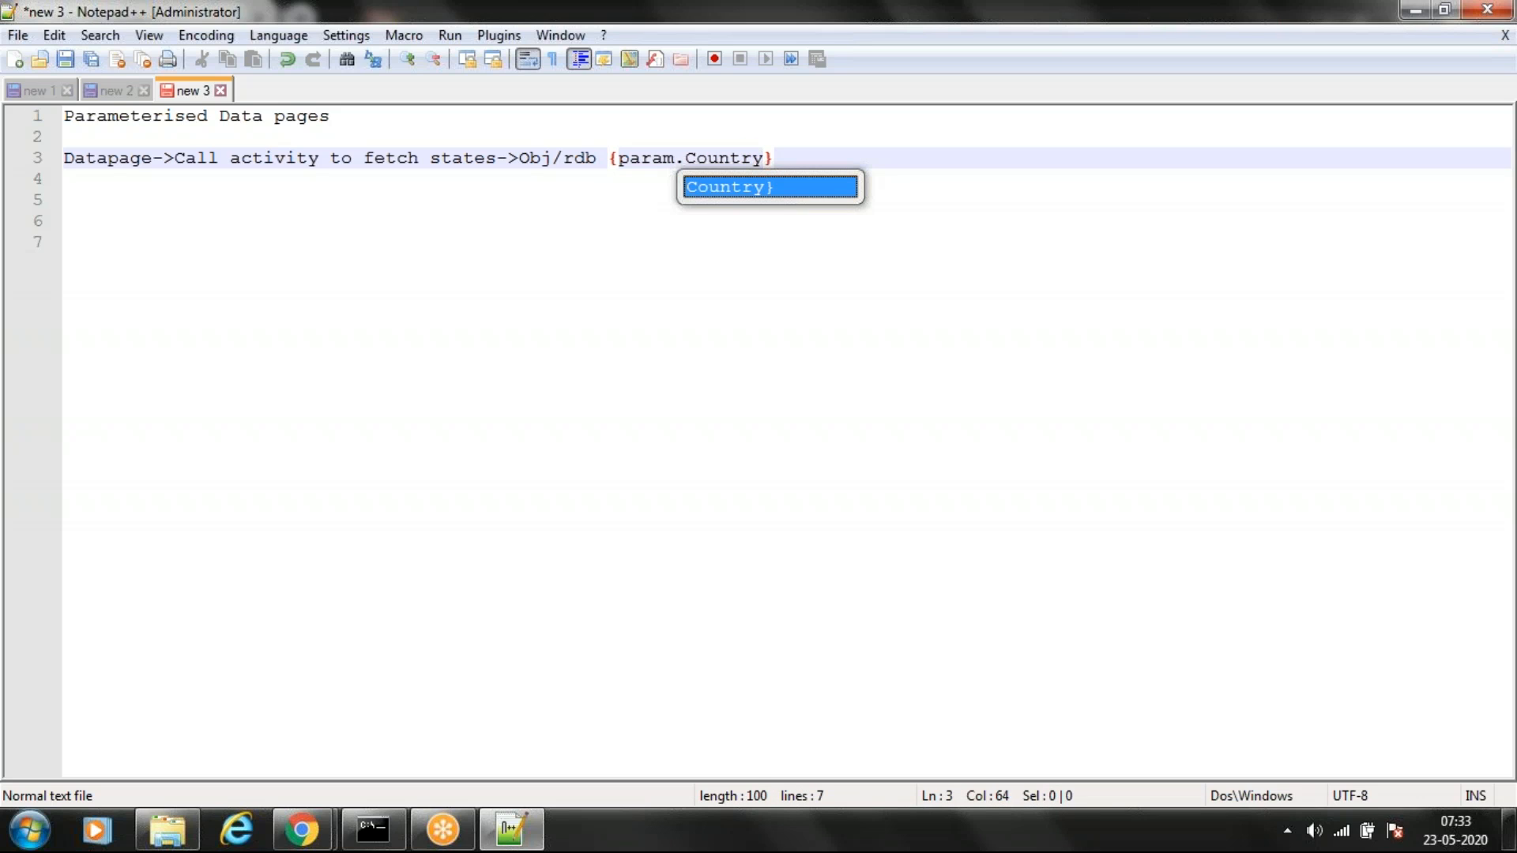
left_click(485, 405)
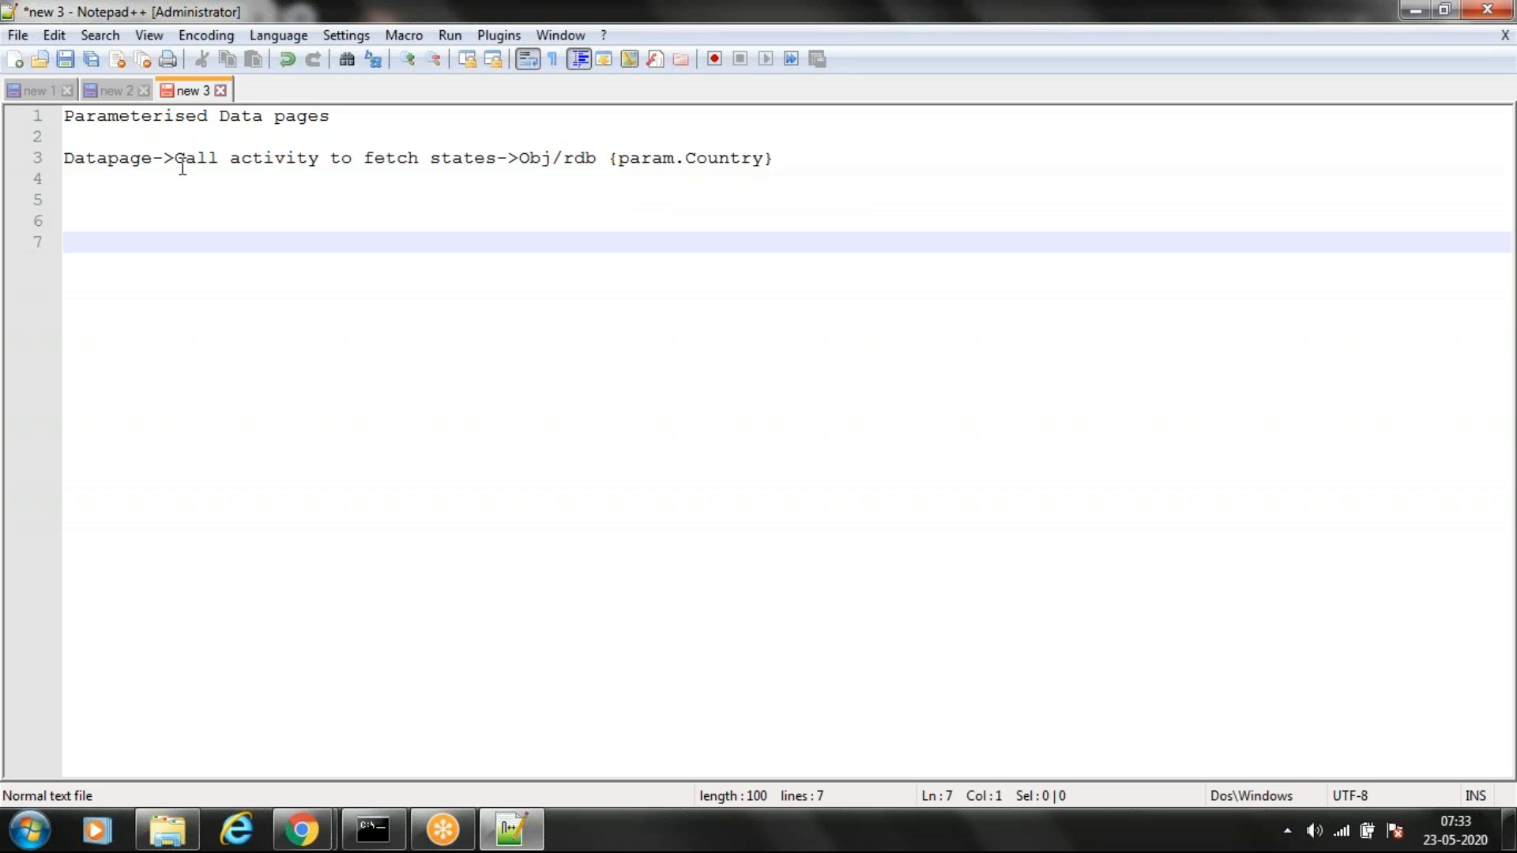
left_click_drag(619, 158, 764, 158)
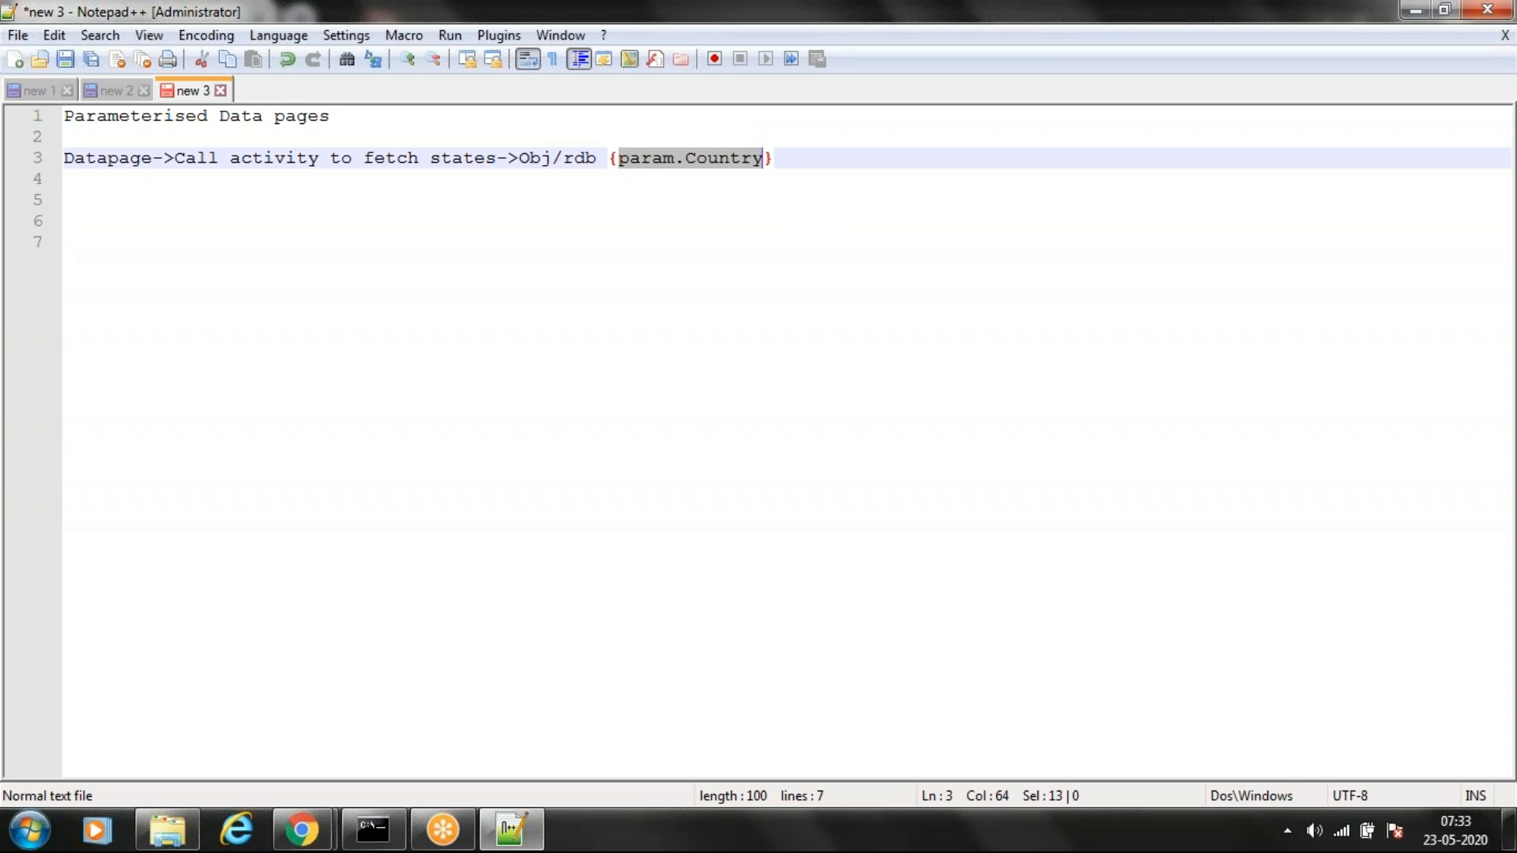
left_click(780, 175)
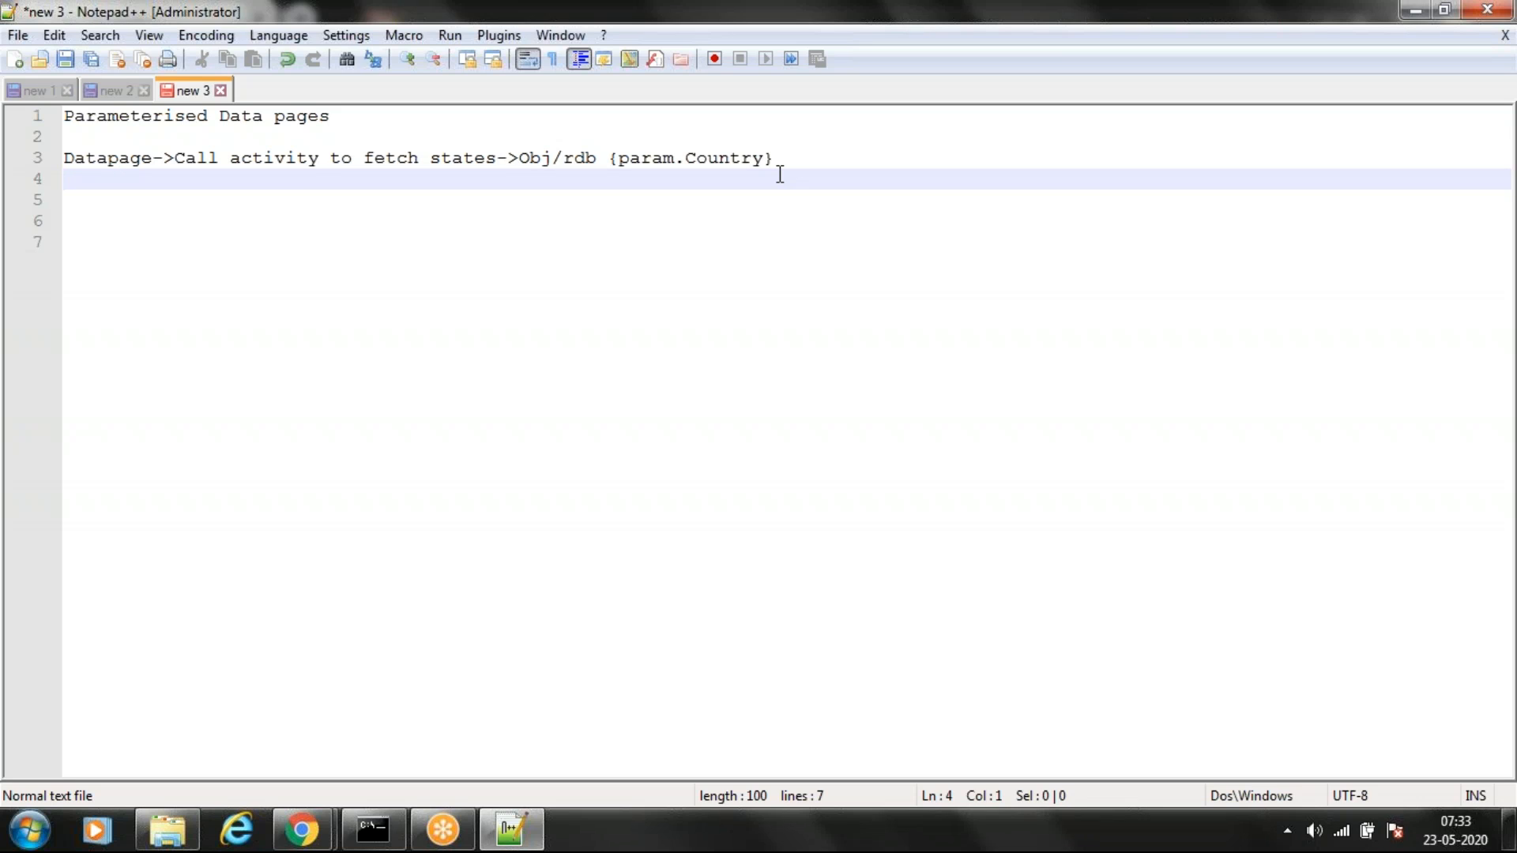
Add the country names India, USA and UK on separate, spaced-out lines below the data page line
left_click(783, 166)
key("Return")
key("Return")
key("Return")
key("Return")
type("India")
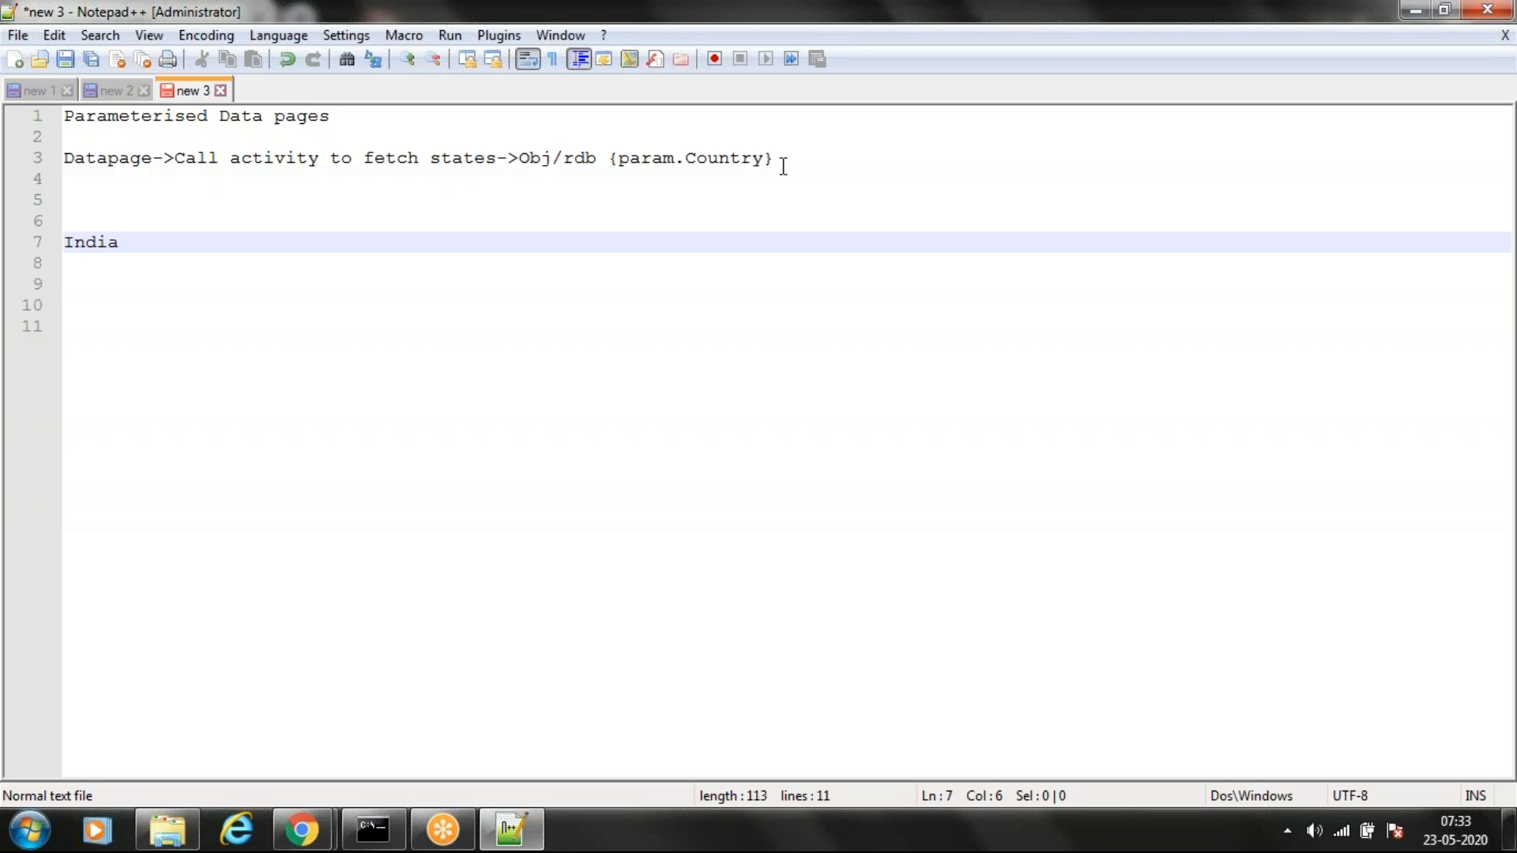
key("Return")
key("Return")
key("Return")
type("USA")
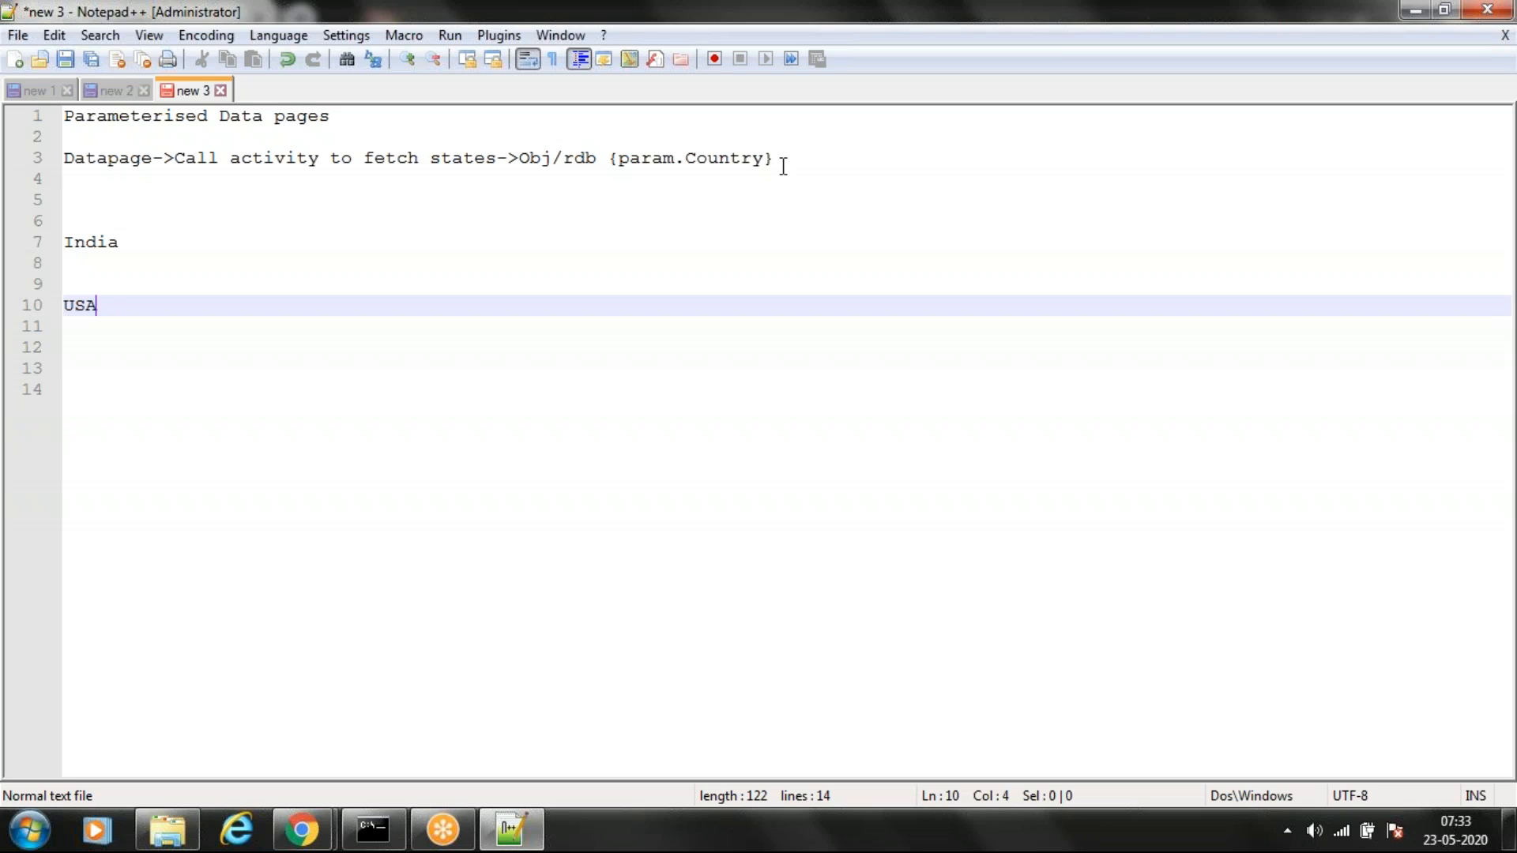
key("Return")
key("Return")
key("Return")
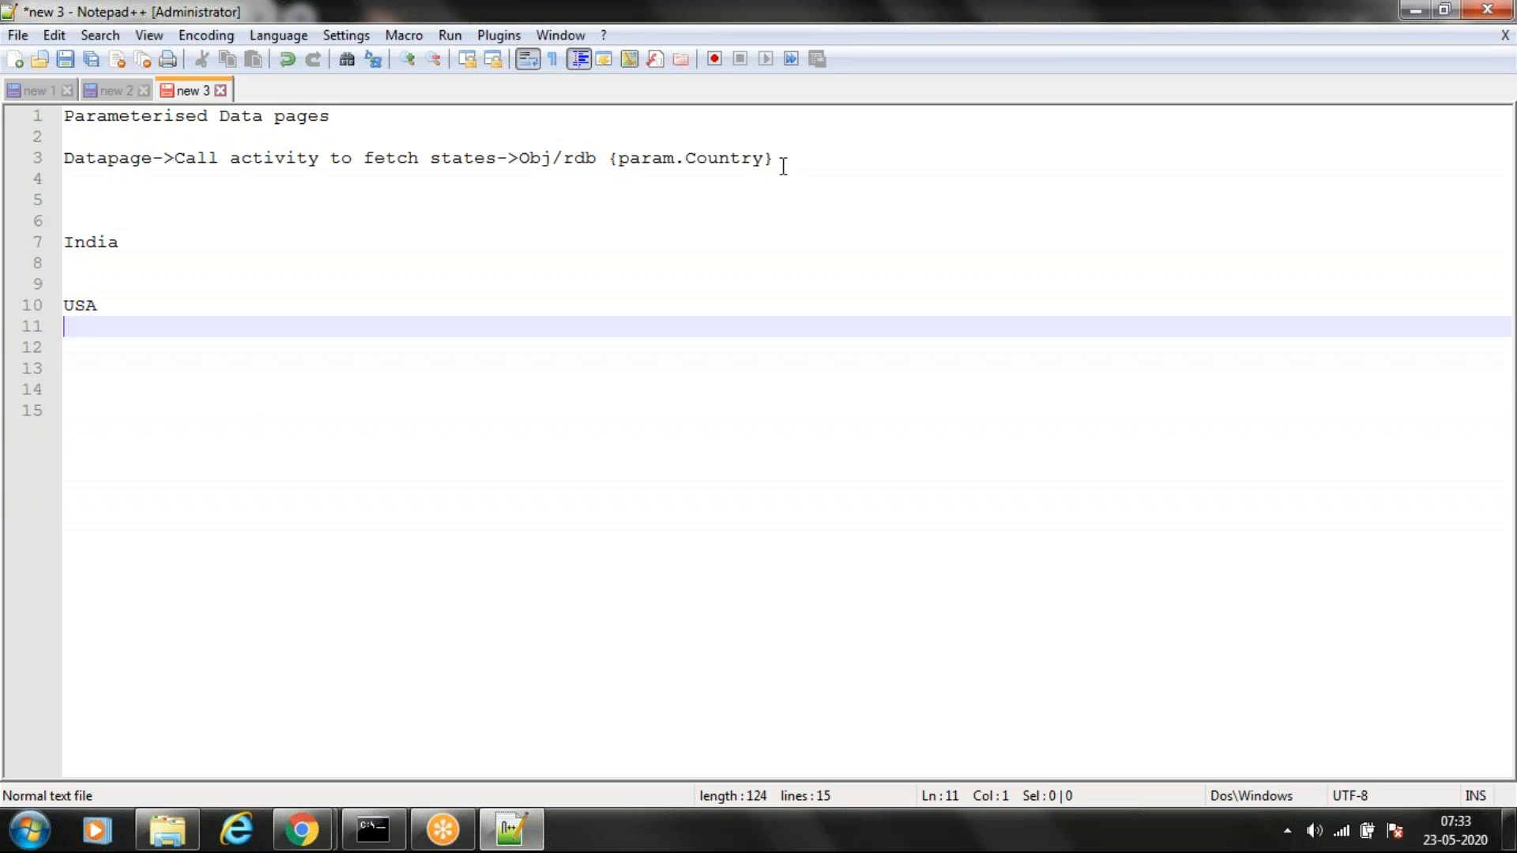
type("UK")
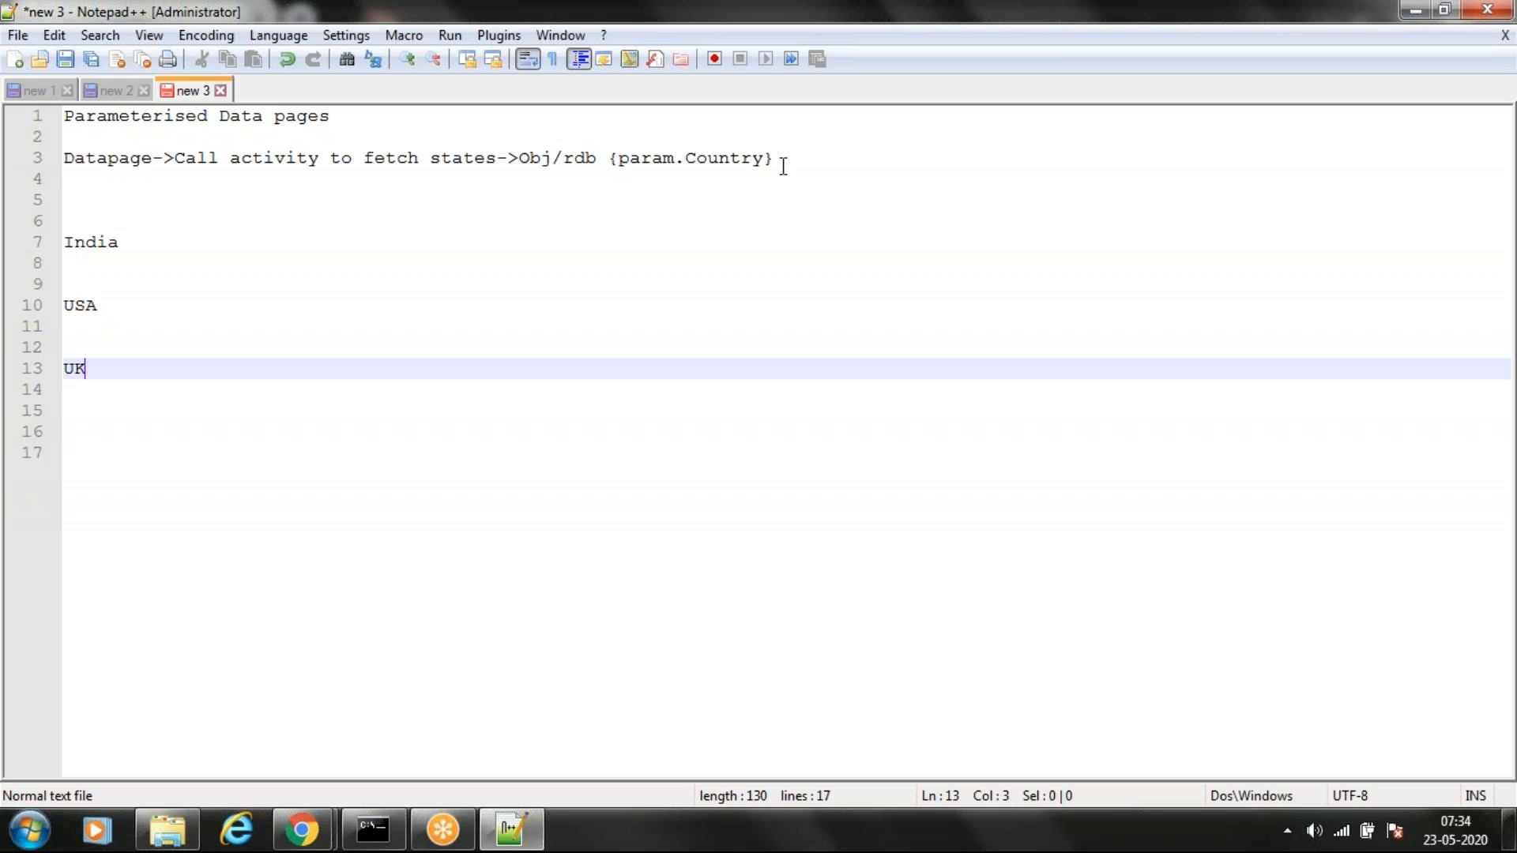
Add a second India entry below UK, leaving blank lines between them
key("Return")
key("Return")
key("Return")
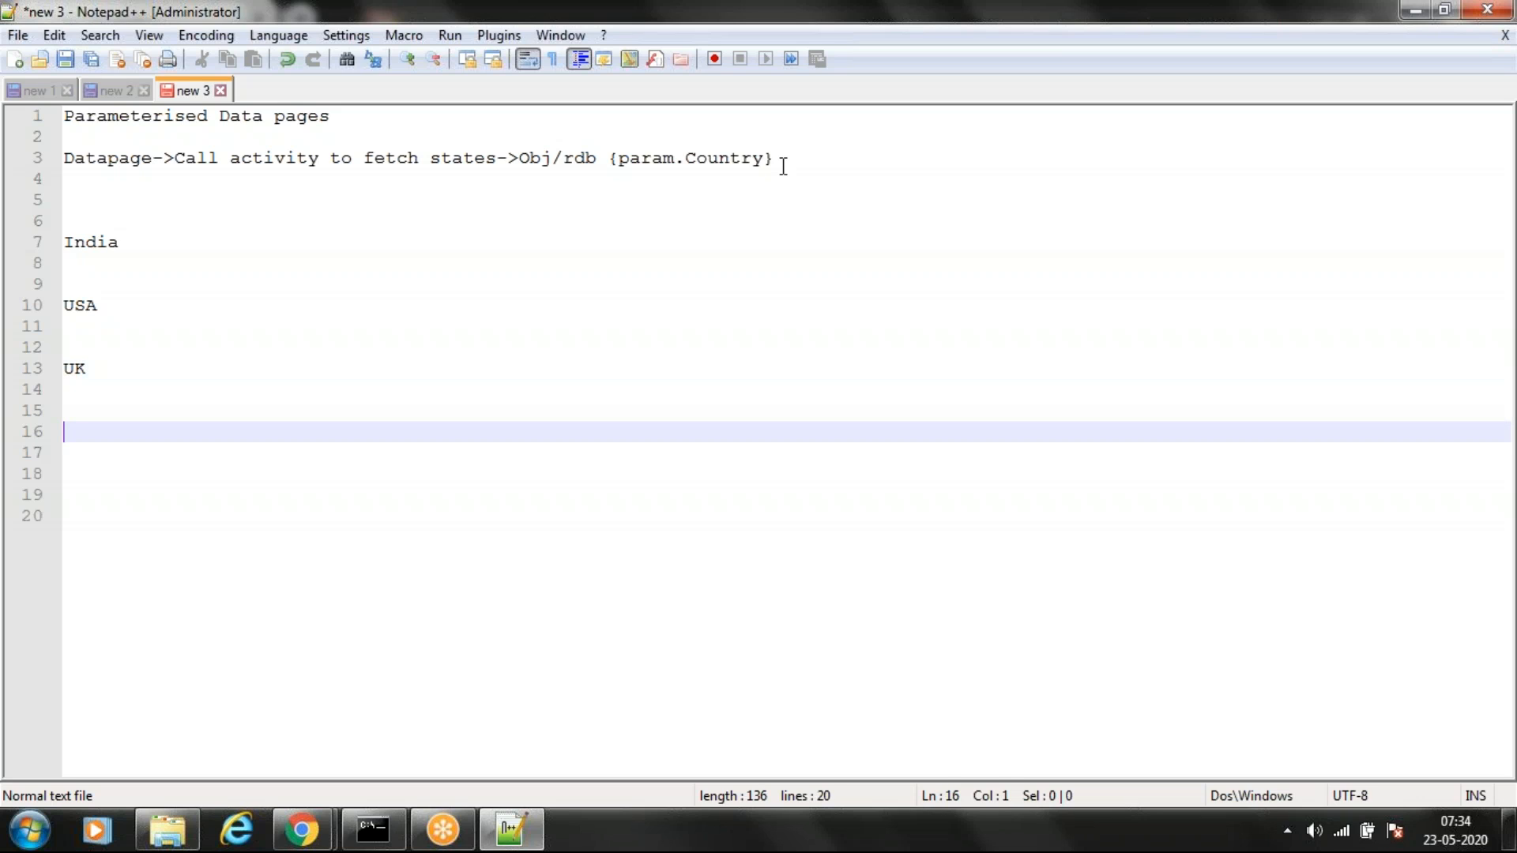
type("India")
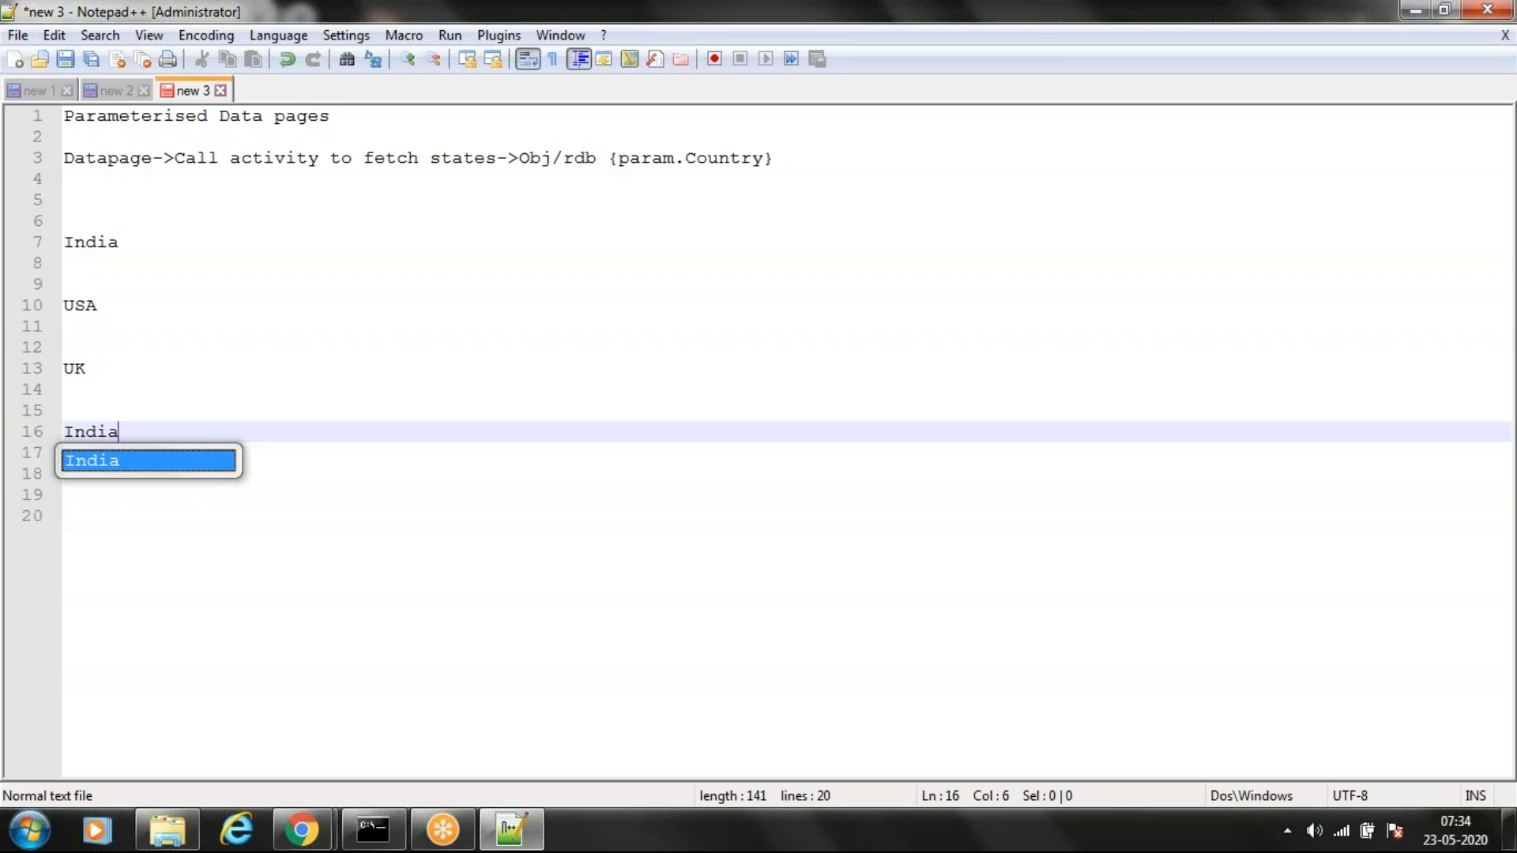
Highlight the India, USA and UK entries in turn, and delete the repeated India entry below UK
double_click(88, 245)
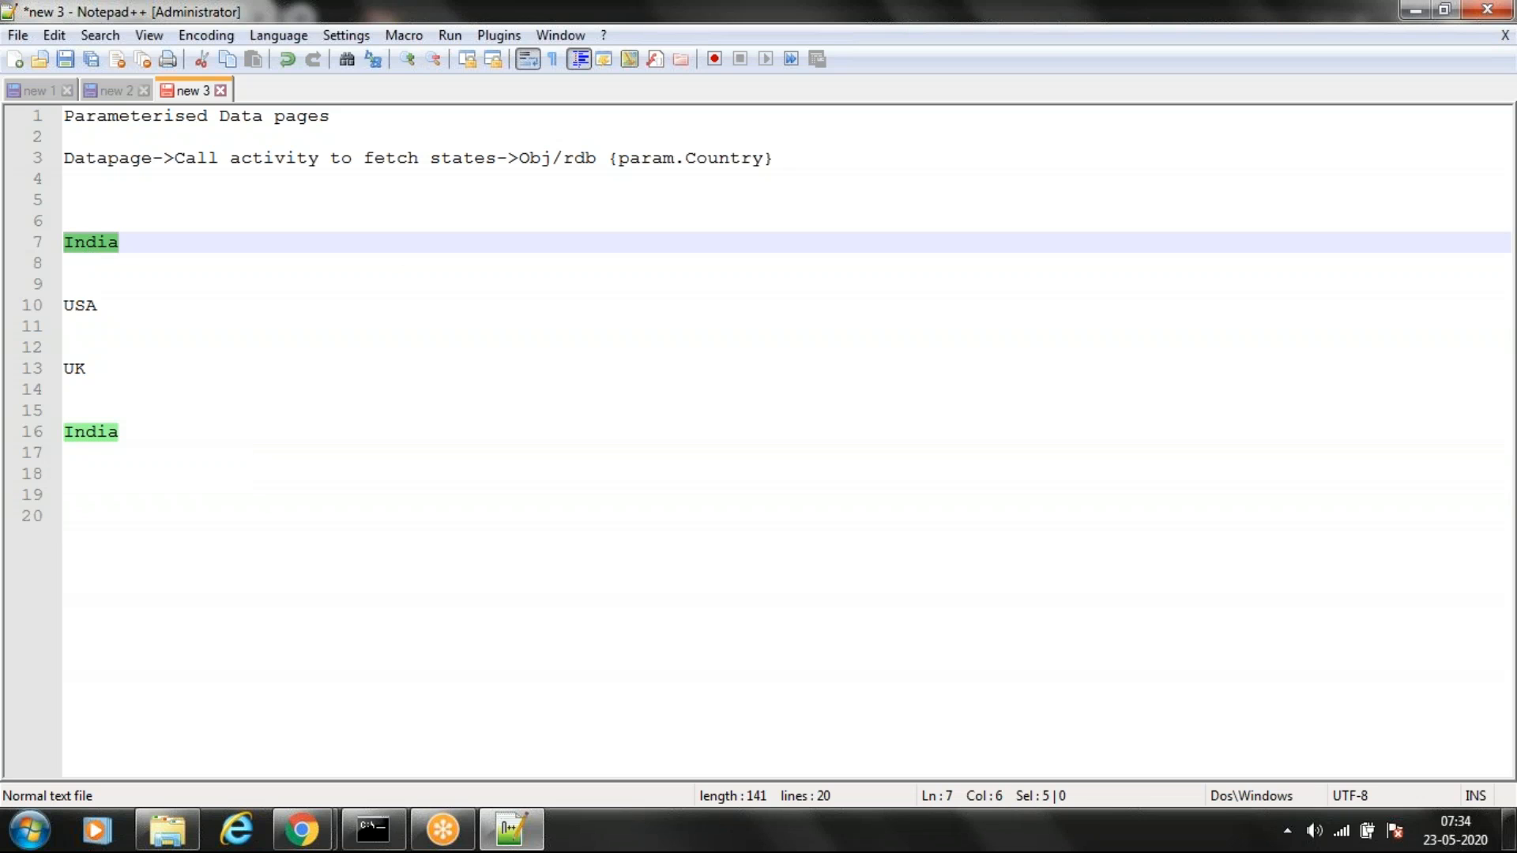
double_click(80, 304)
left_click_drag(150, 302, 37, 312)
left_click(114, 374)
left_click_drag(114, 374, 56, 376)
left_click_drag(148, 430, 68, 411)
key("Delete")
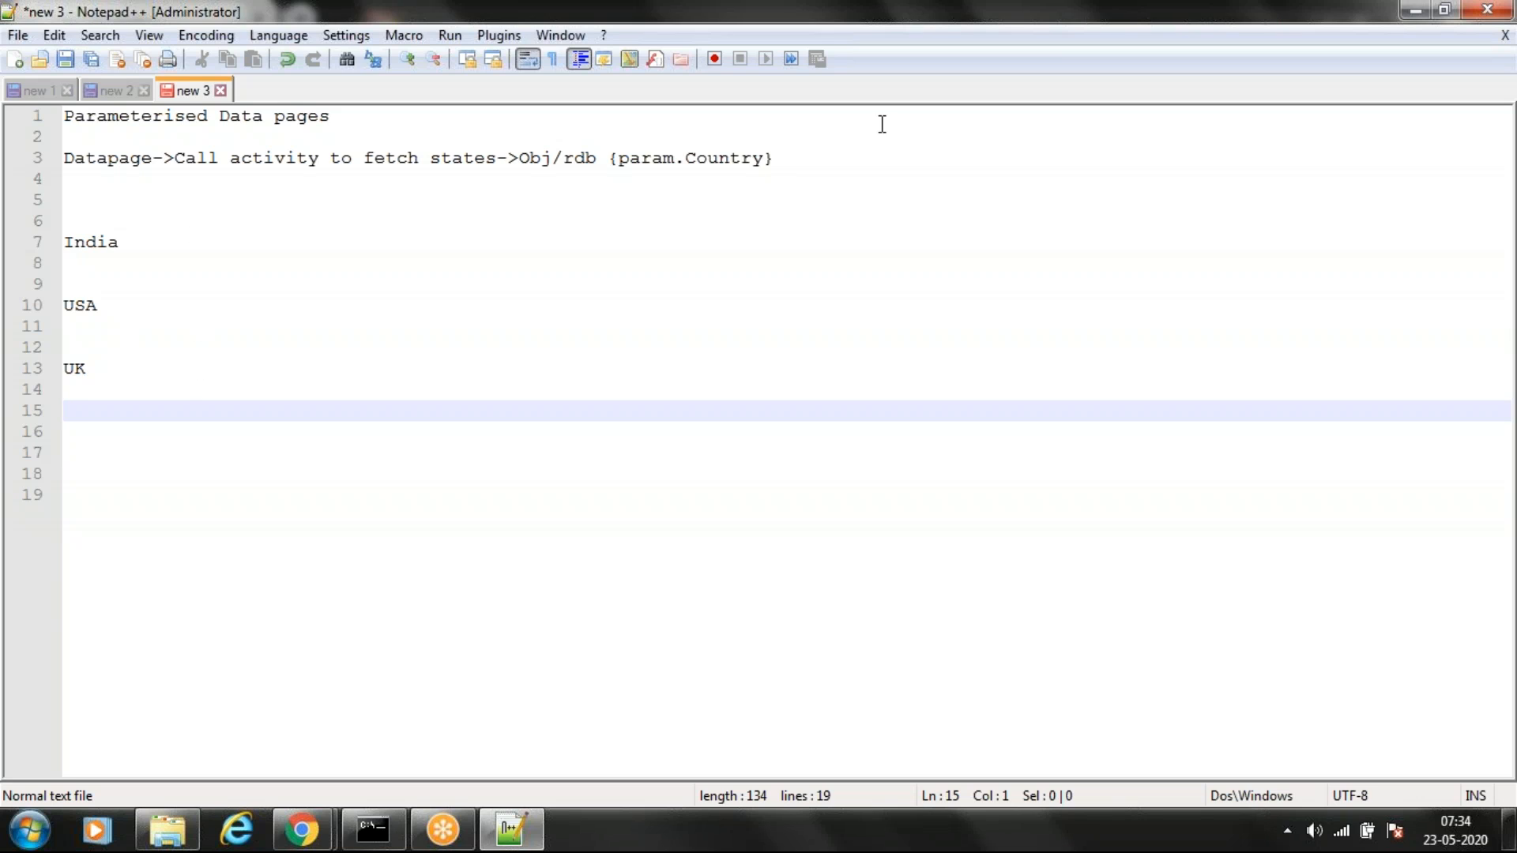
Highlight the {param.Country} reference and the list of three countries in the notes
left_click_drag(779, 157, 597, 158)
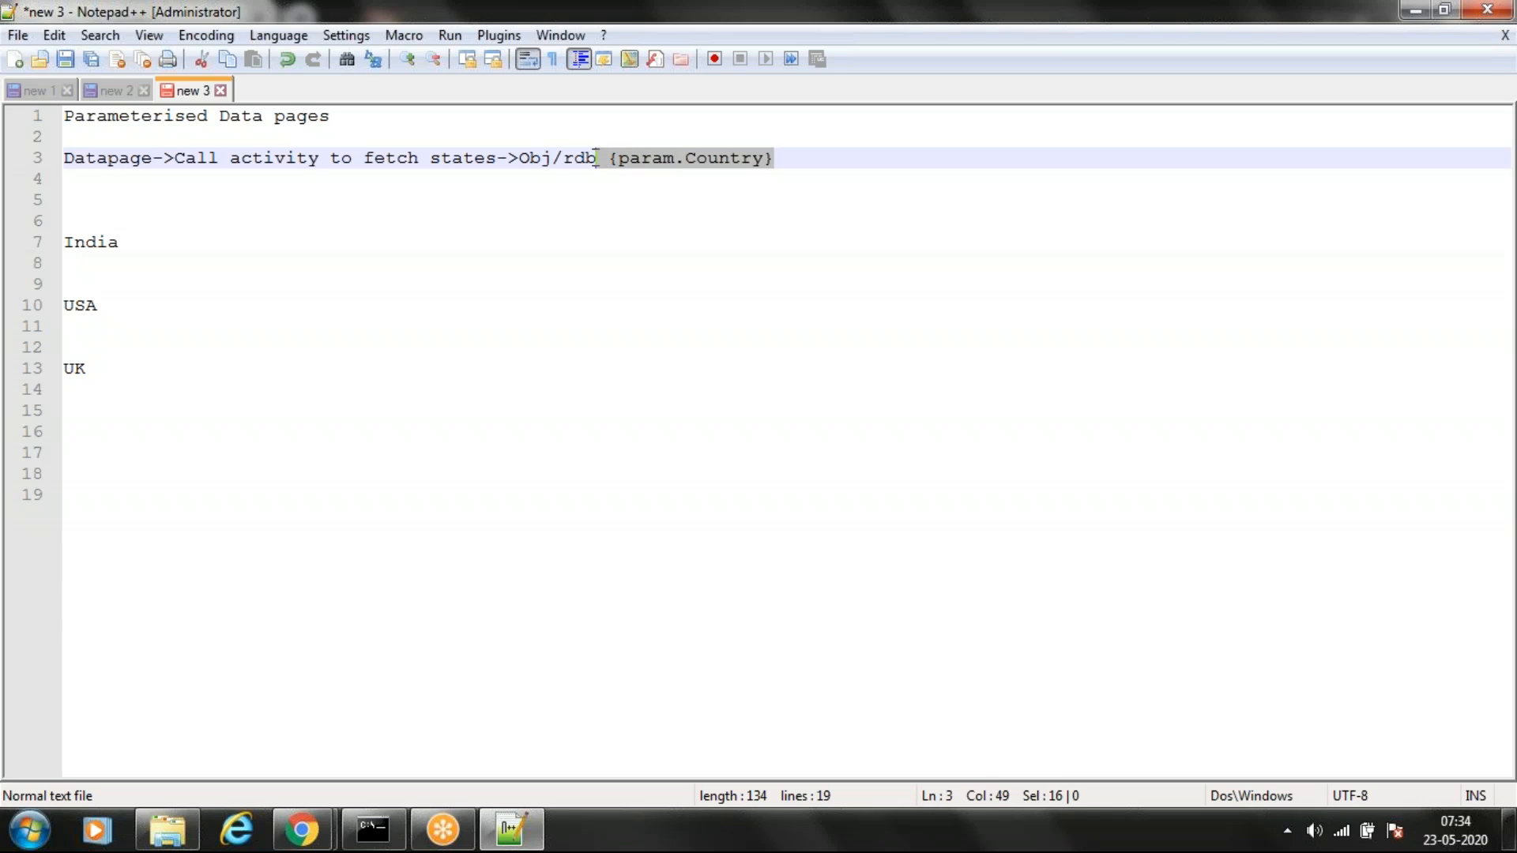
left_click(506, 265)
left_click_drag(129, 366, 64, 242)
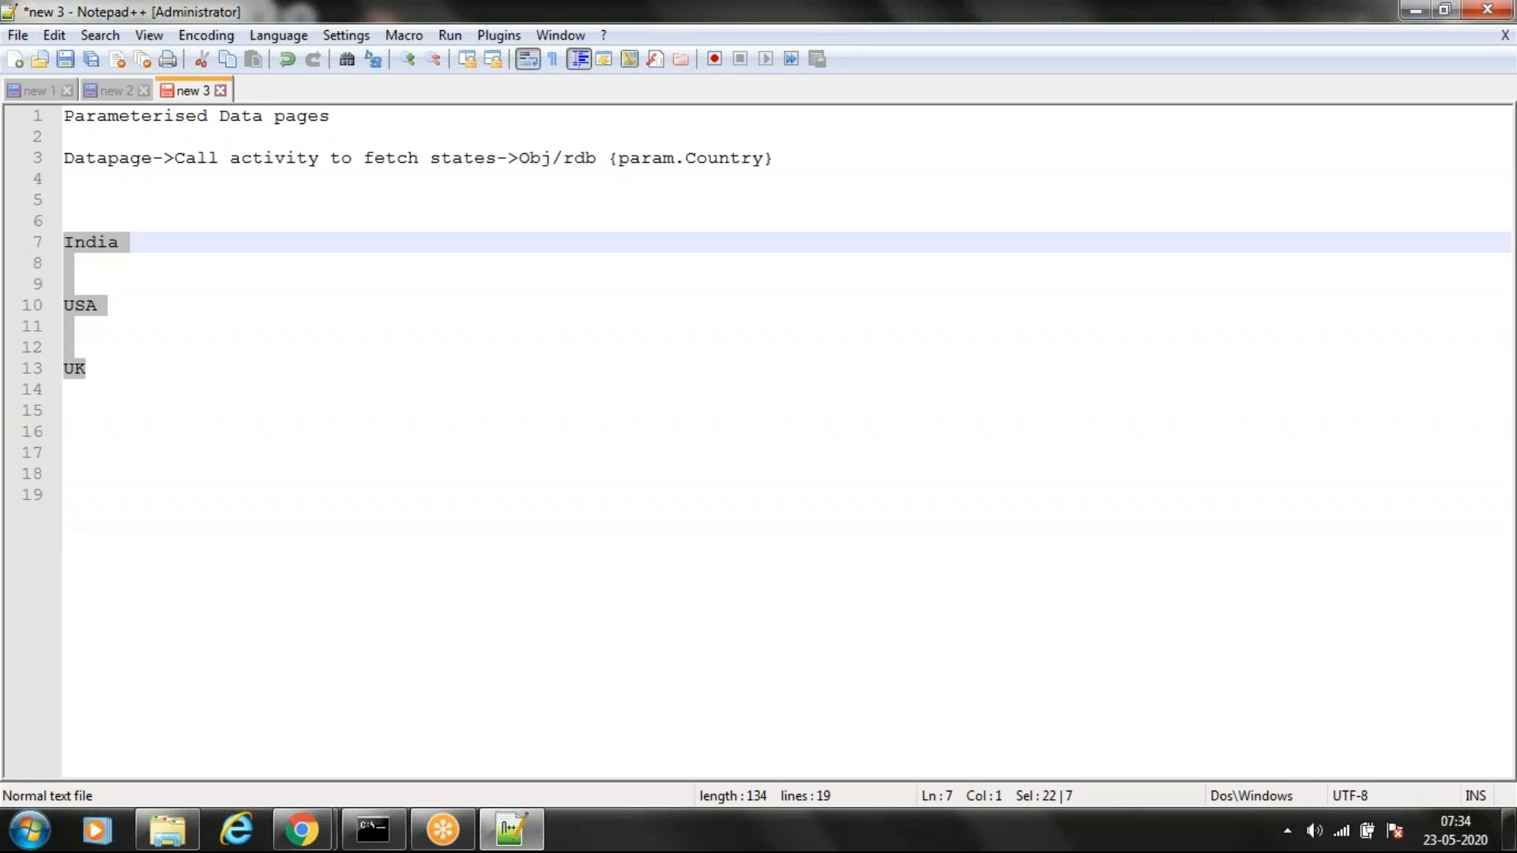
key("End")
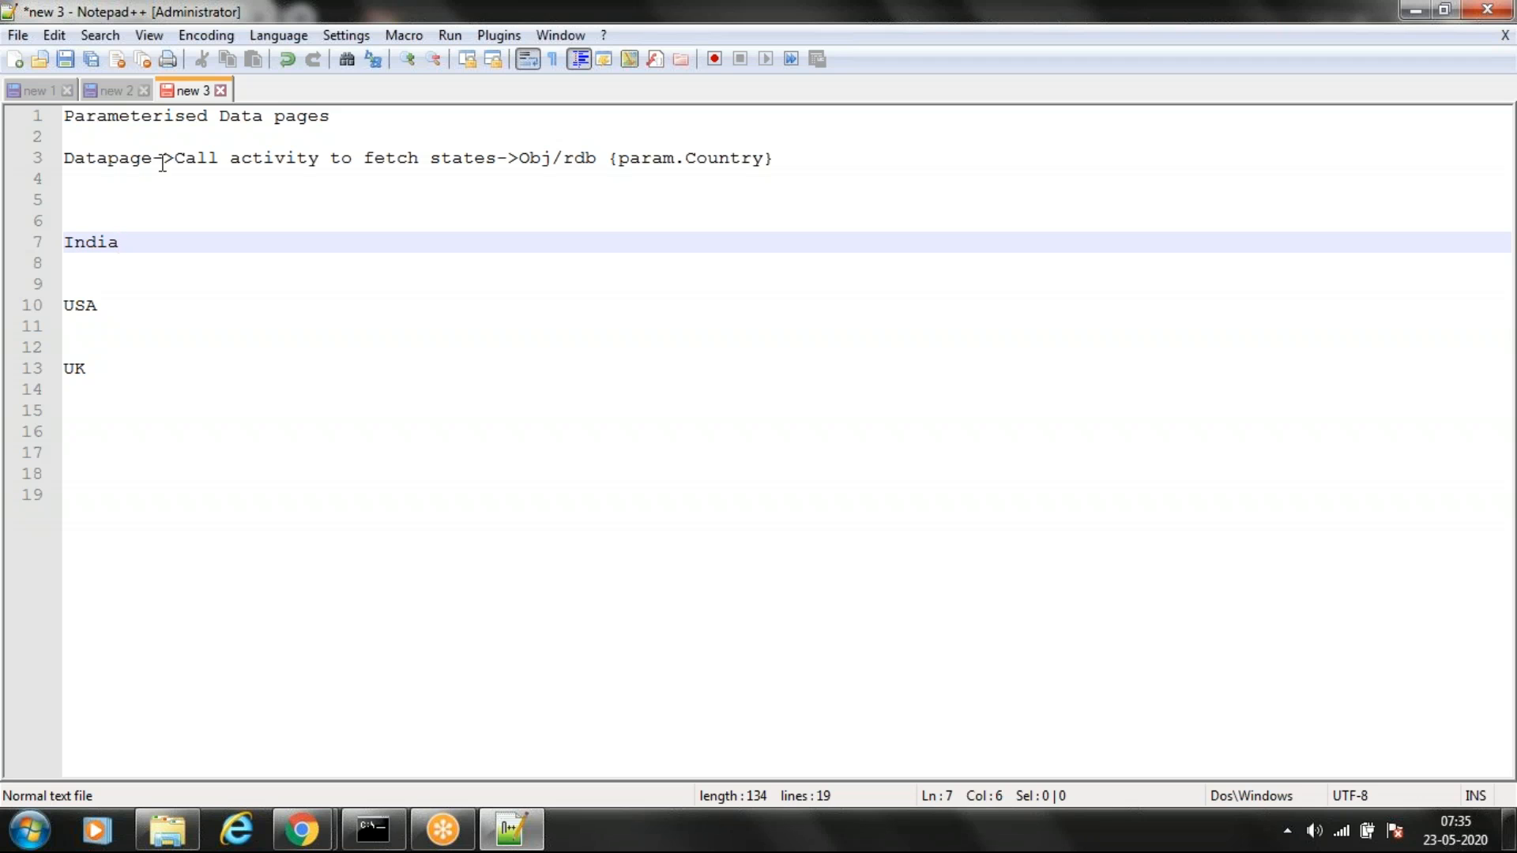
Switch to pgAdmin and examine the Country and State rows of the States table
mouse_move(295, 842)
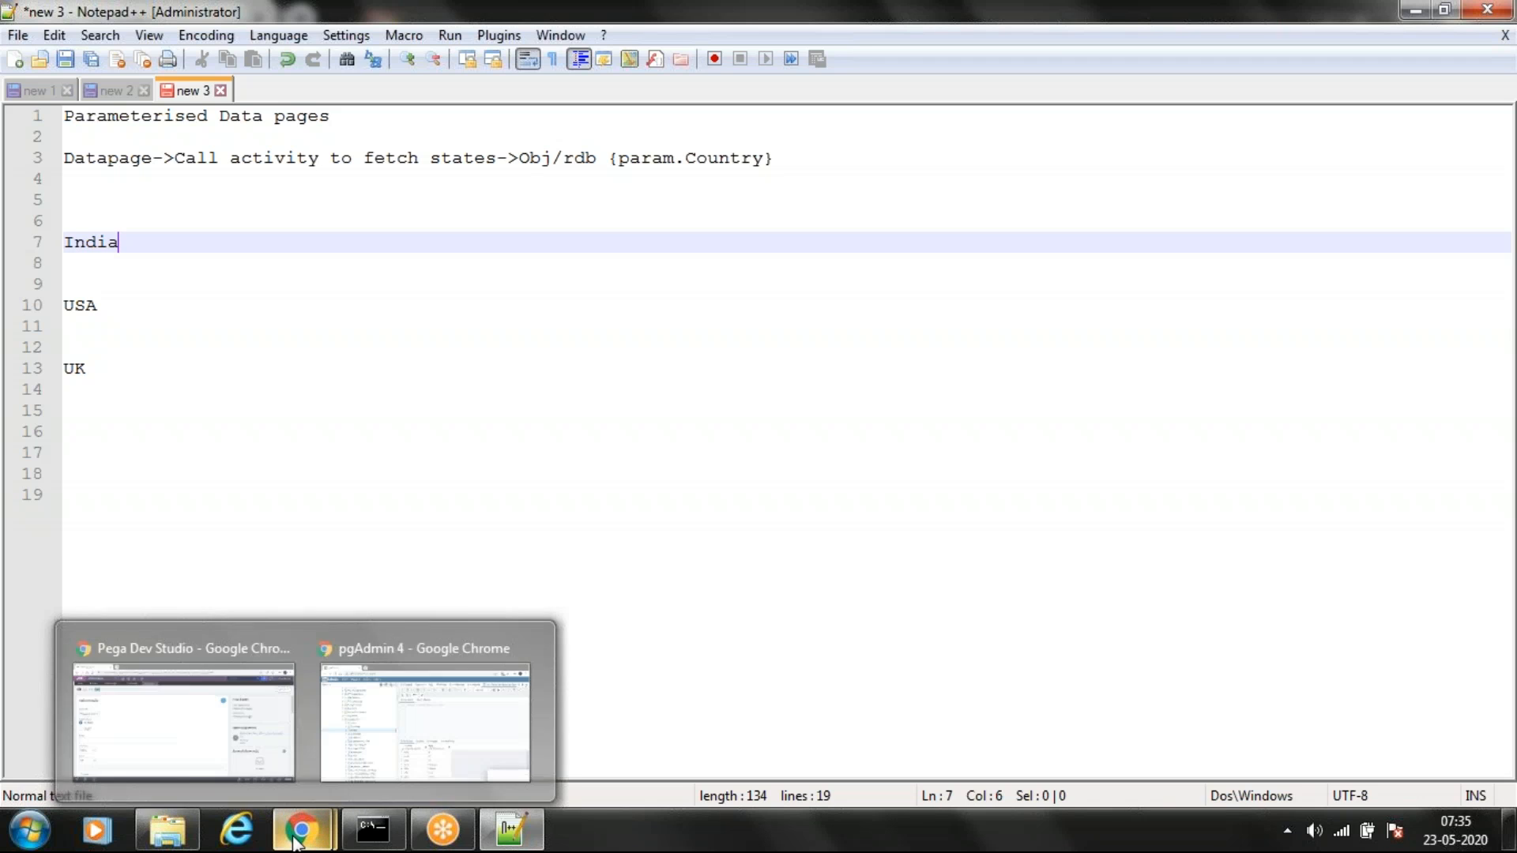
left_click(393, 722)
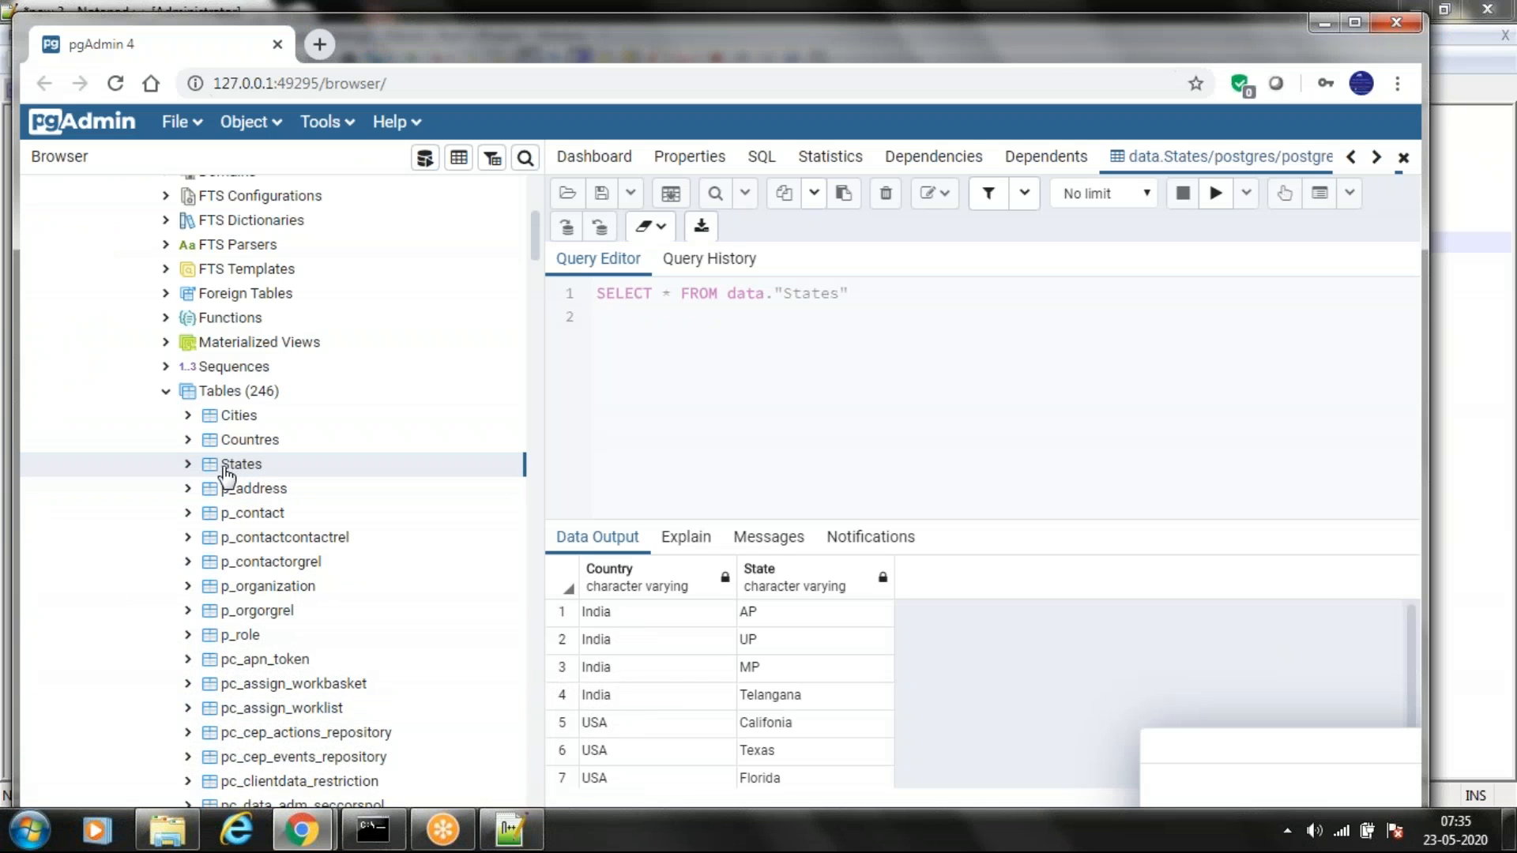
left_click(806, 674)
scroll(804, 677, "down", 1)
scroll(798, 673, "up", 1)
scroll(722, 719, "down", 1)
left_click(733, 772)
scroll(733, 772, "up", 1)
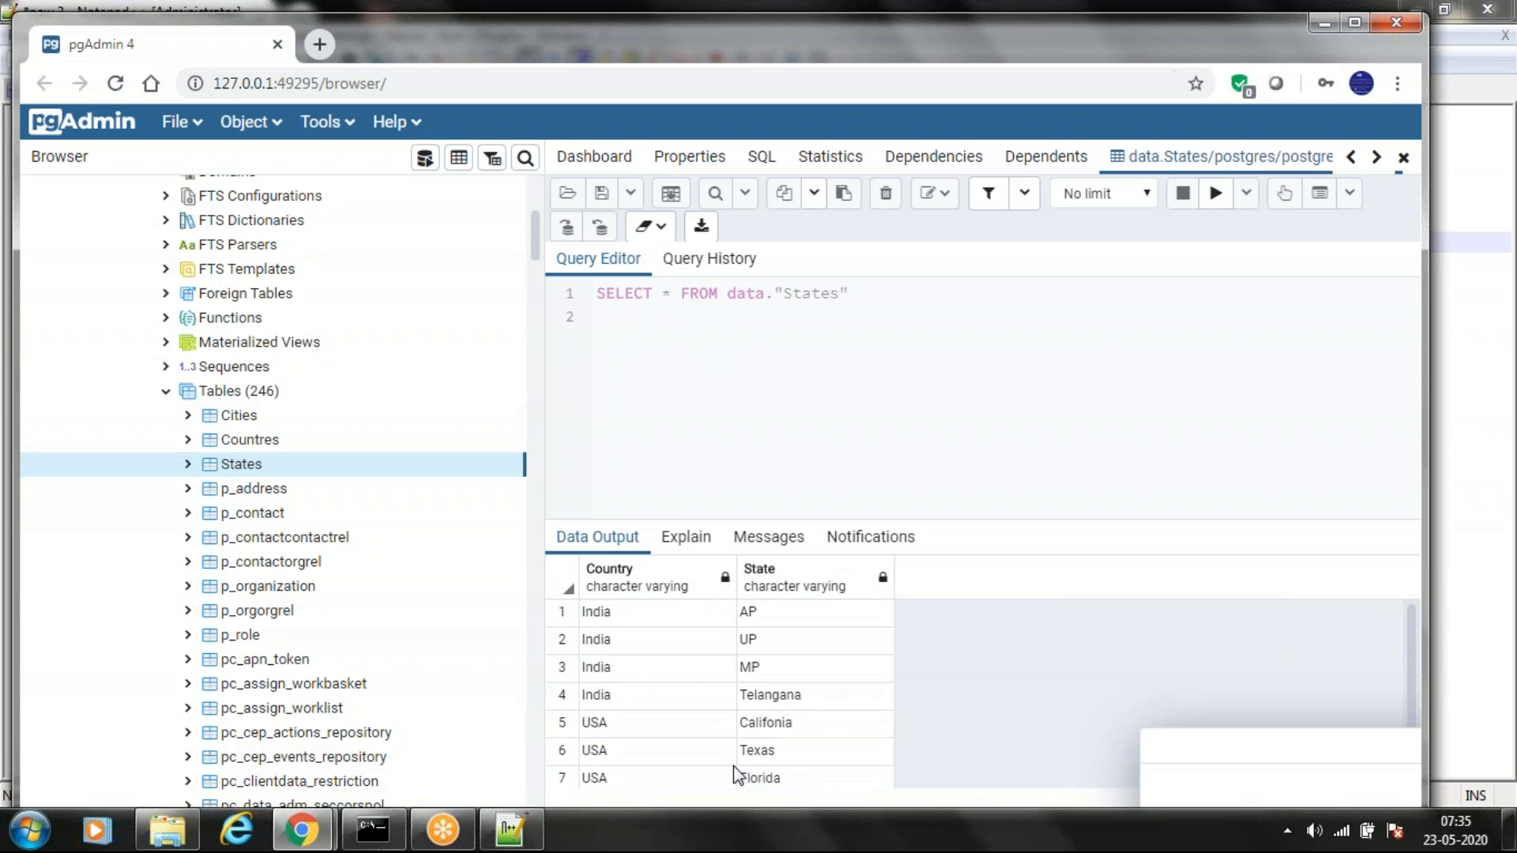
Switch to Pega Dev Studio and review the definition and data sources of the D_States data page
mouse_move(295, 813)
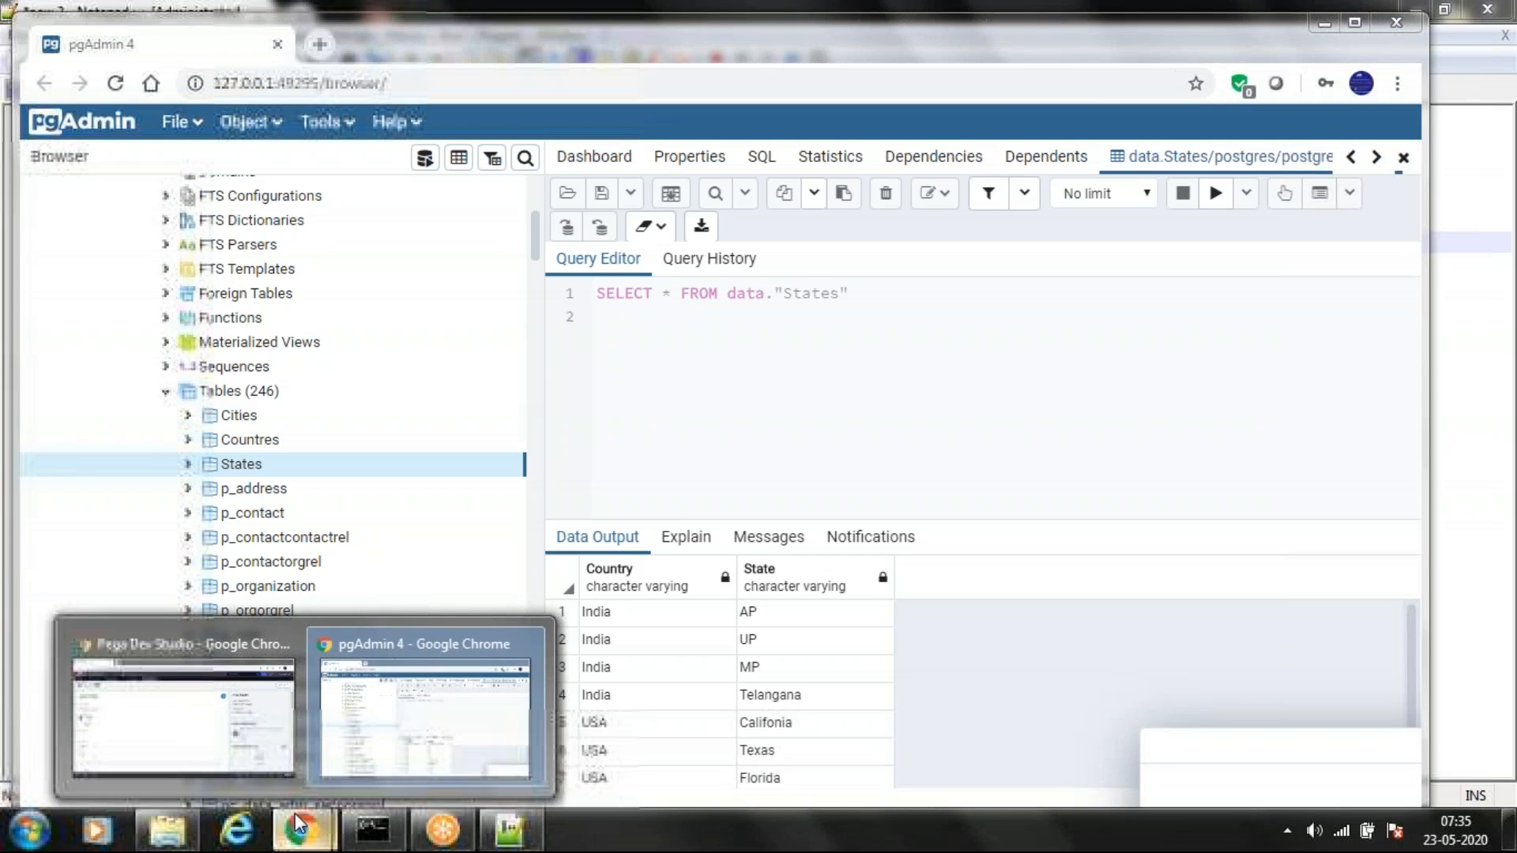
left_click(187, 711)
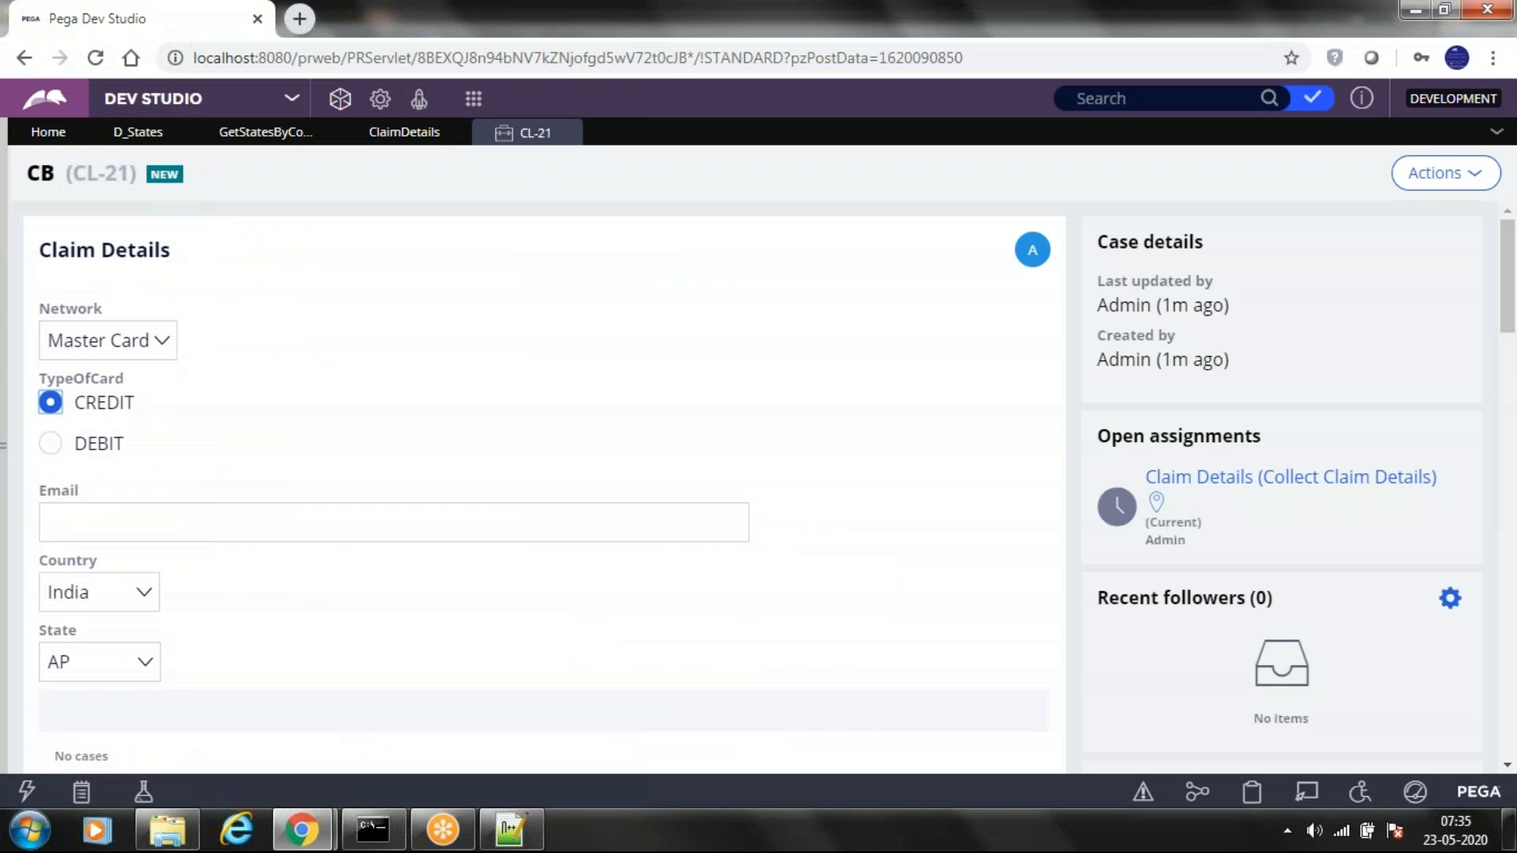
left_click(139, 132)
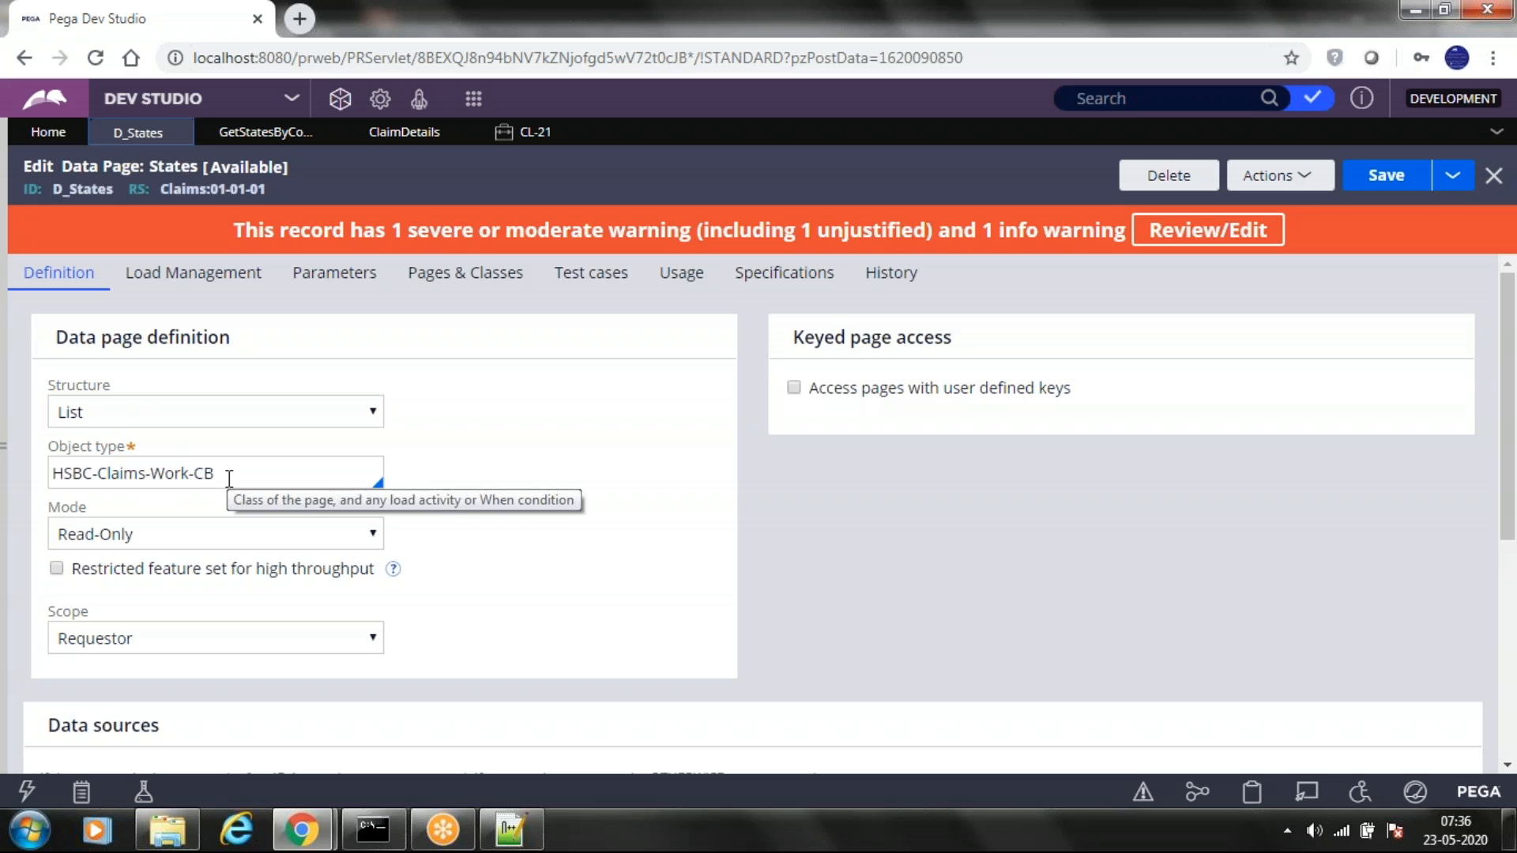
scroll(555, 500, "down", 3)
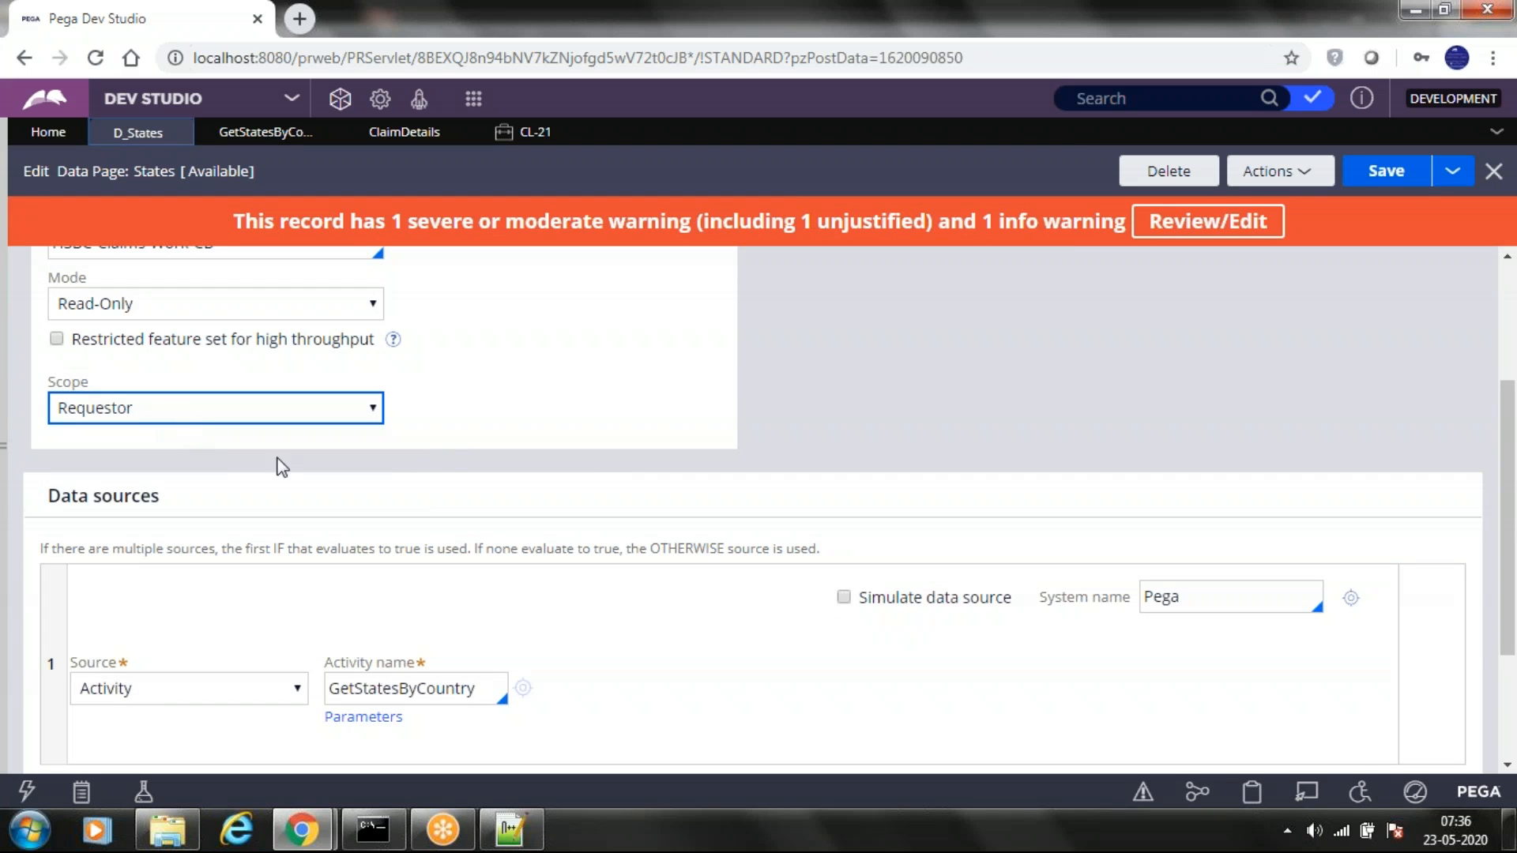
scroll(411, 498, "down", 3)
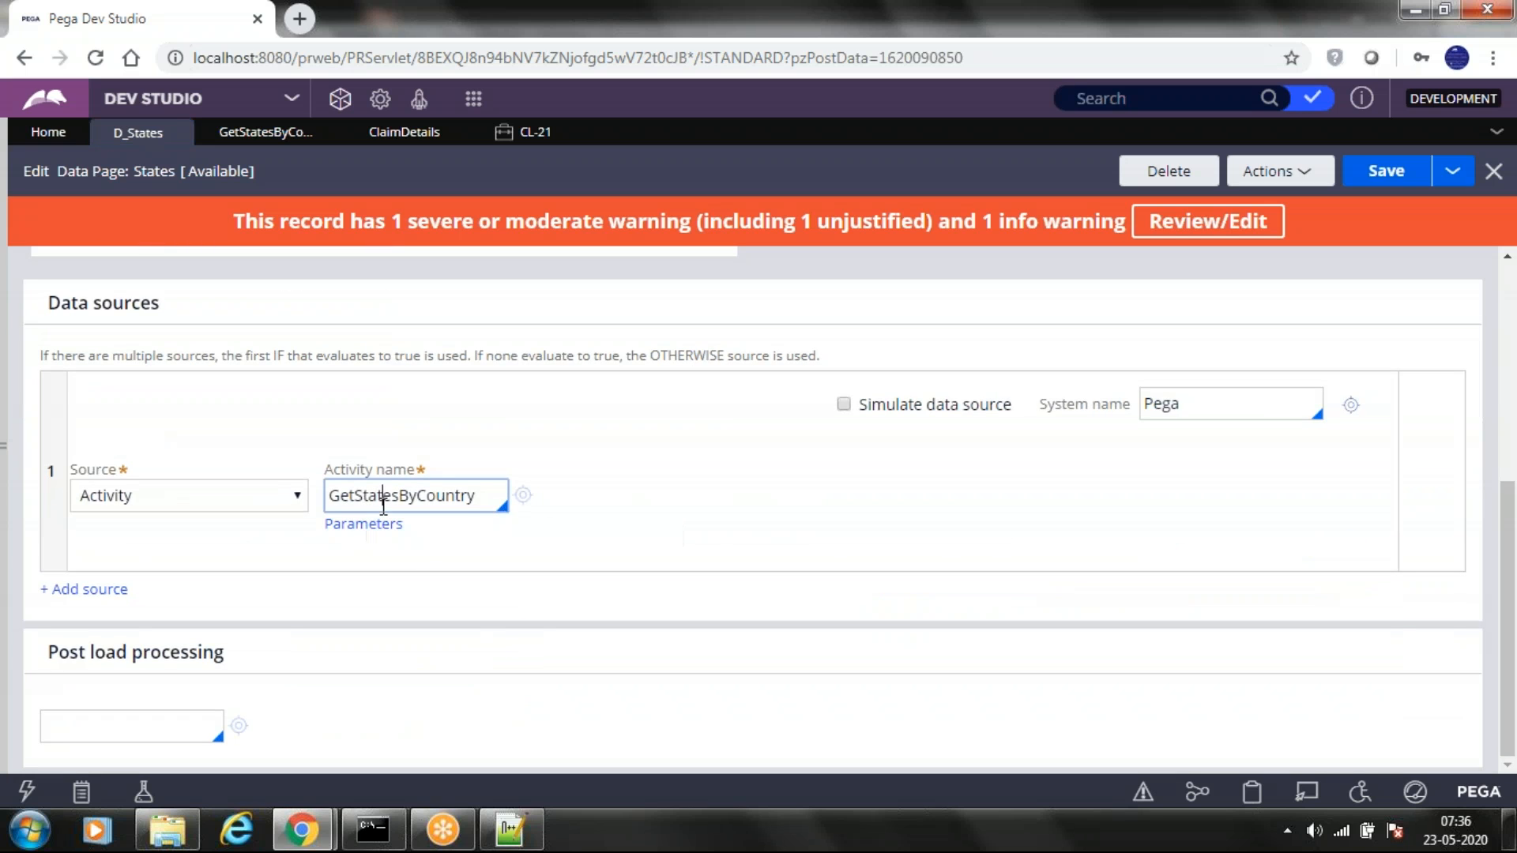
scroll(384, 506, "up", 5)
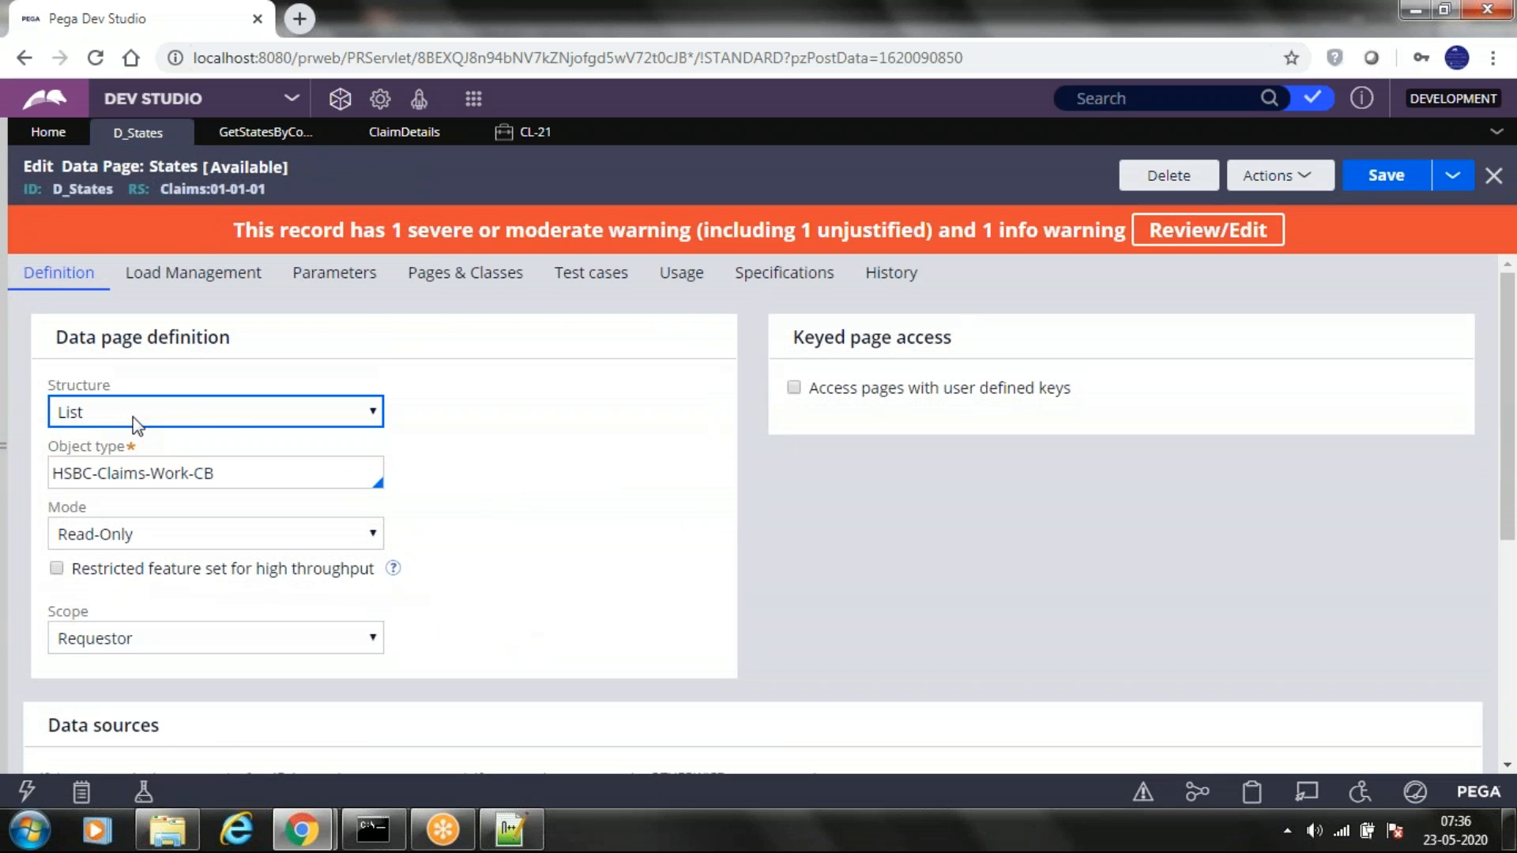
scroll(501, 533, "down", 5)
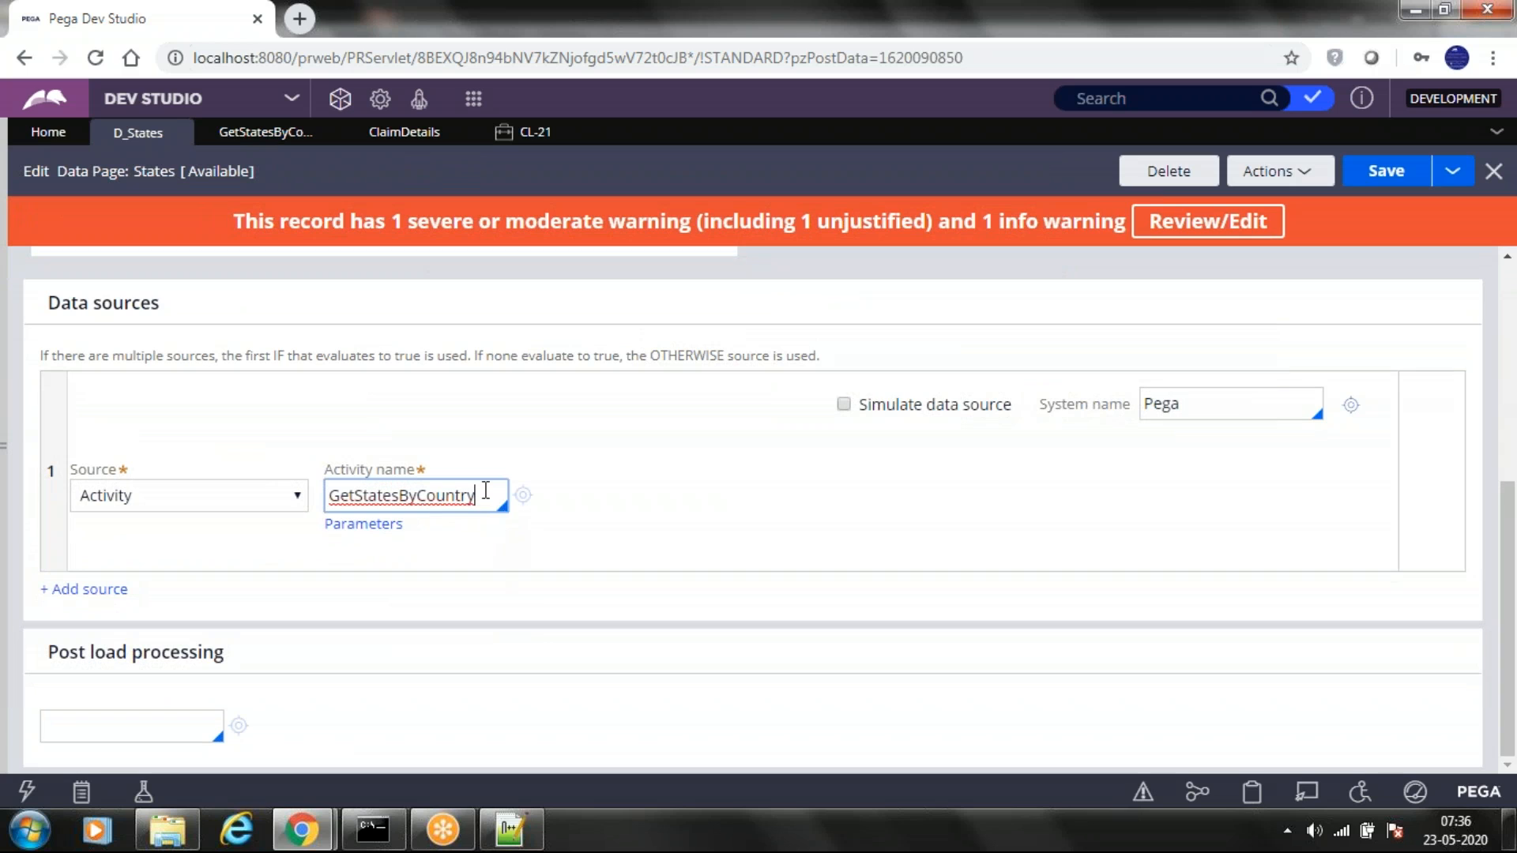
Open the GetStatesByCountry activity used as the data source, and return to the parameters of the D_States data page
left_click(486, 491)
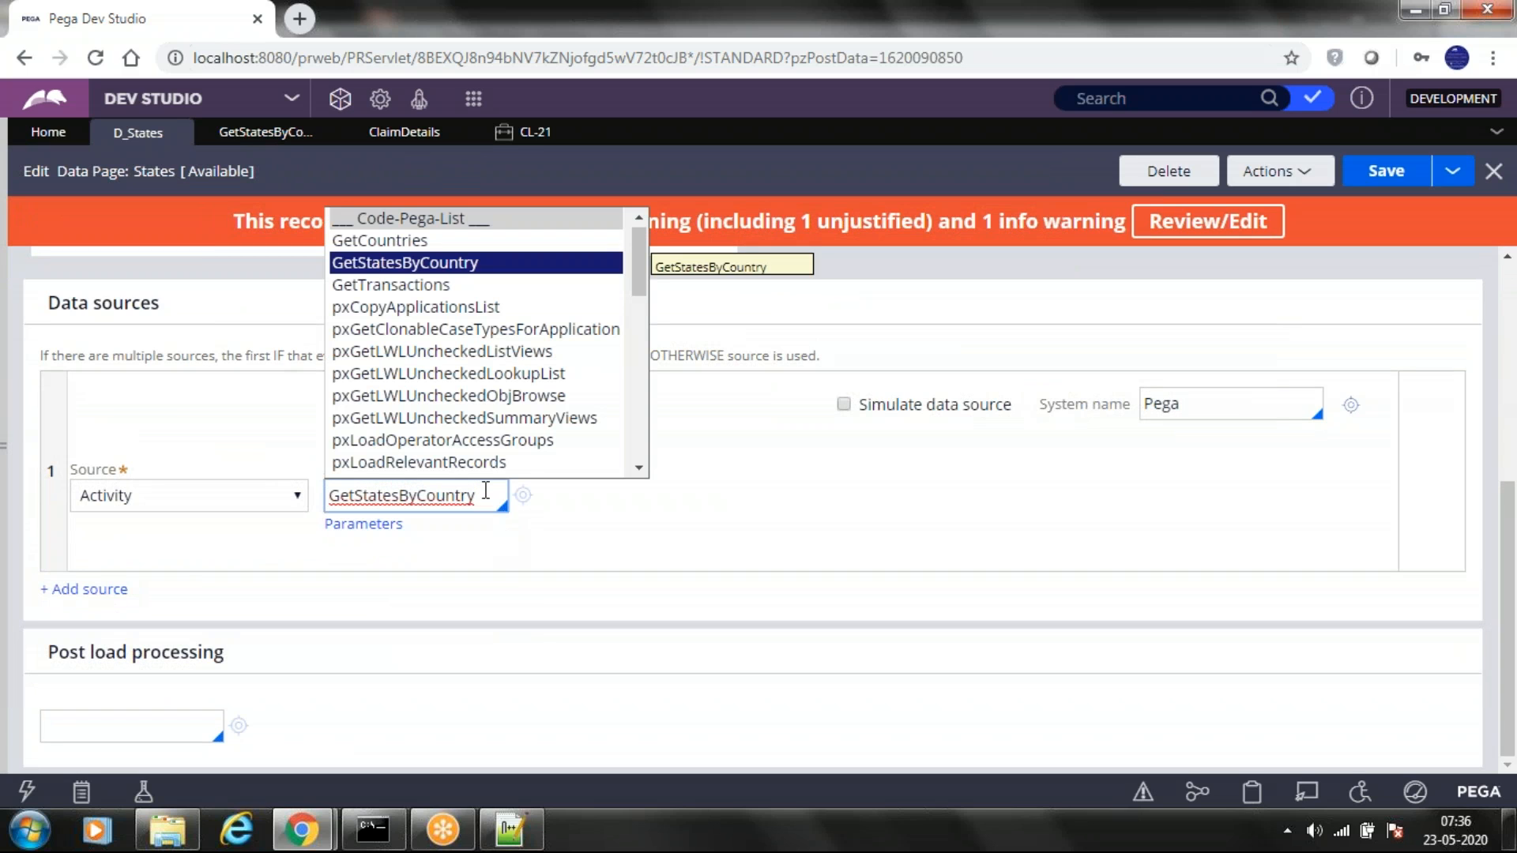
left_click(606, 521)
double_click(354, 495)
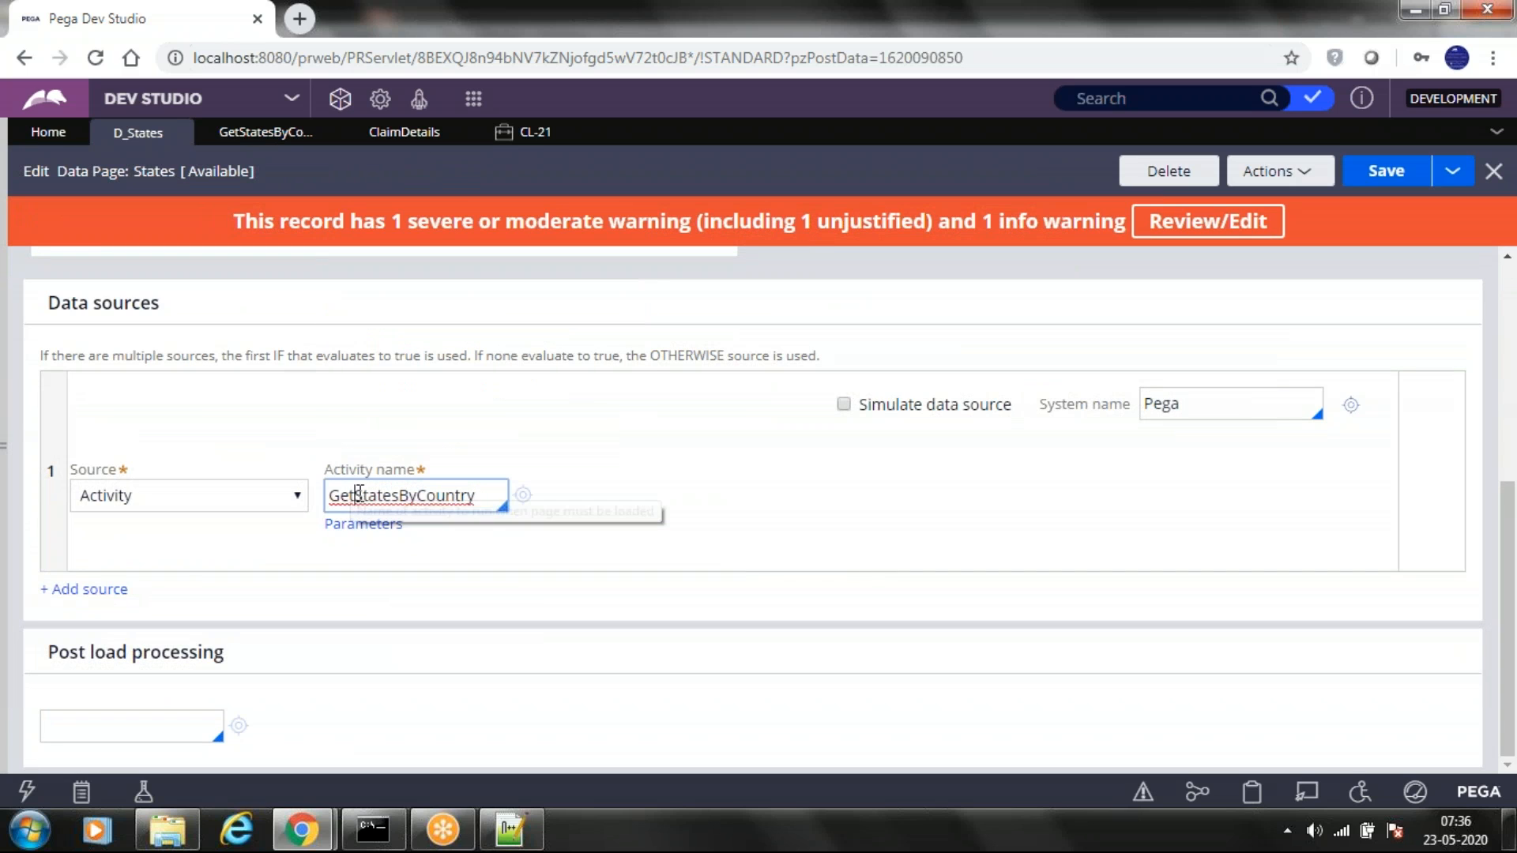
left_click(524, 496)
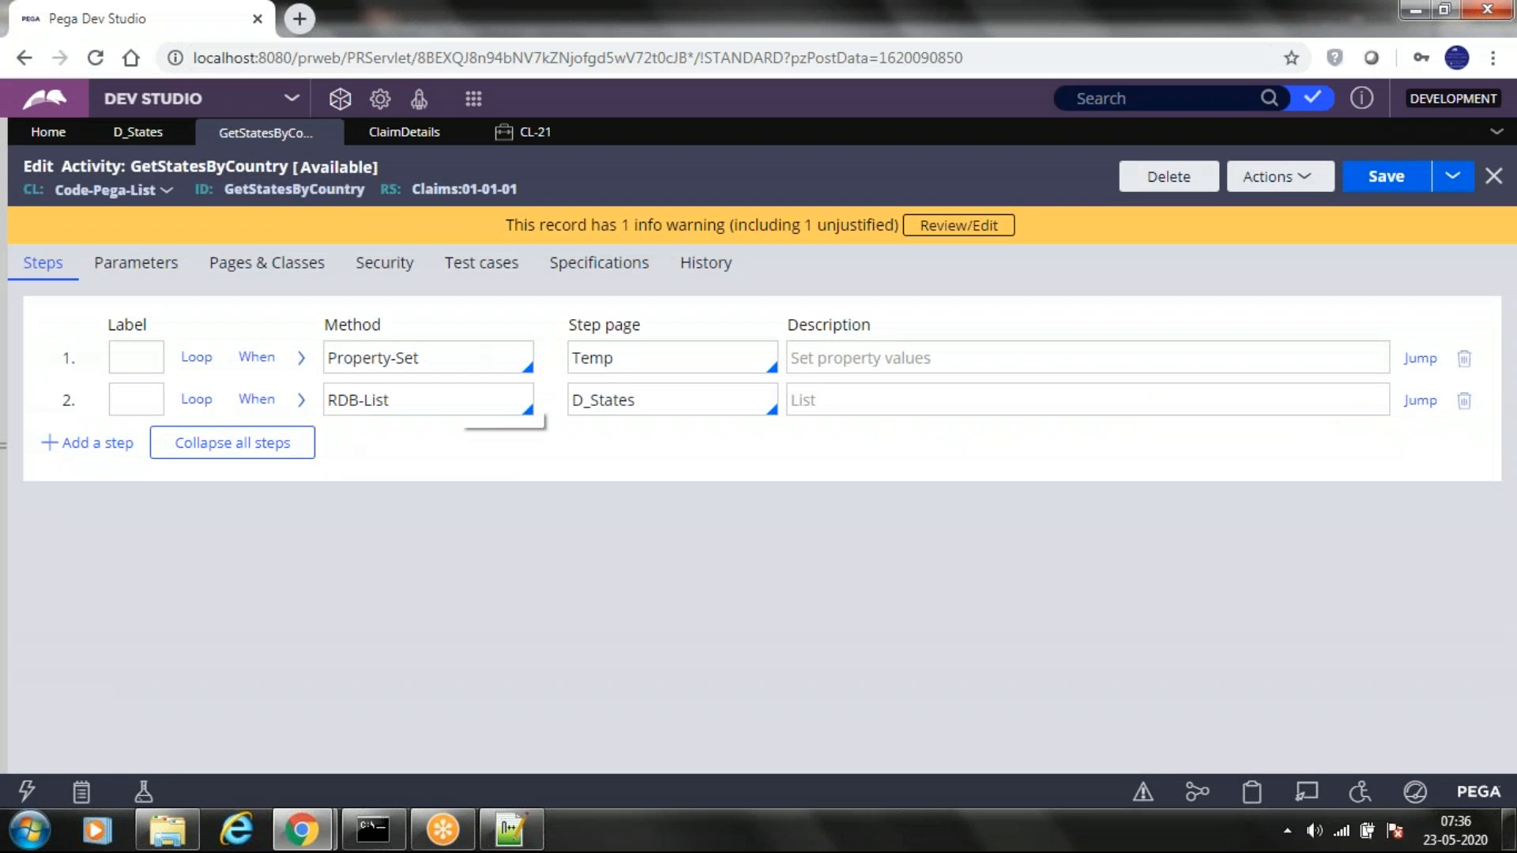
double_click(289, 190)
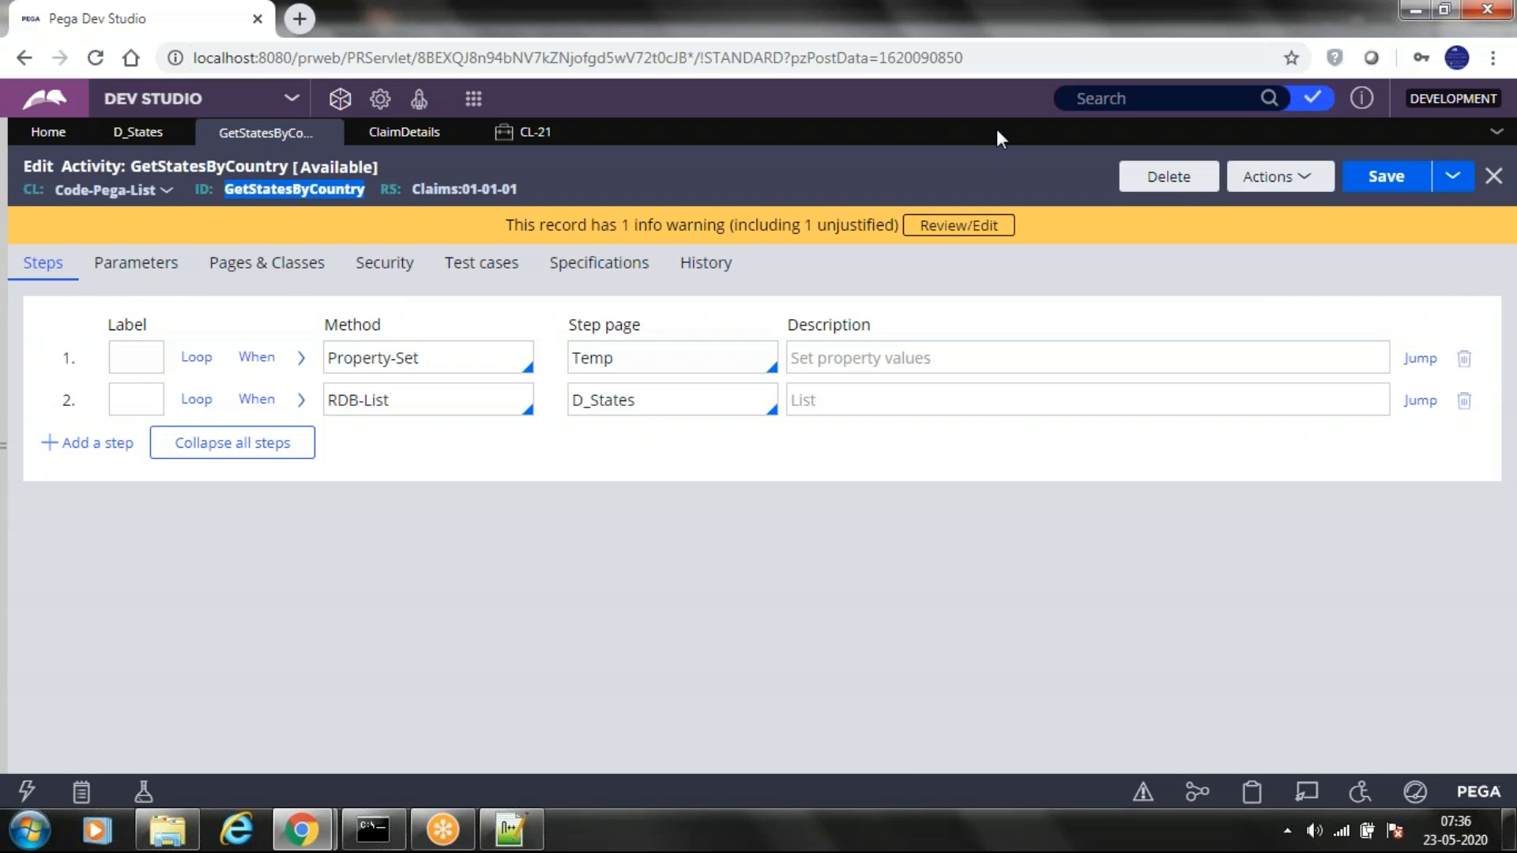
left_click(139, 132)
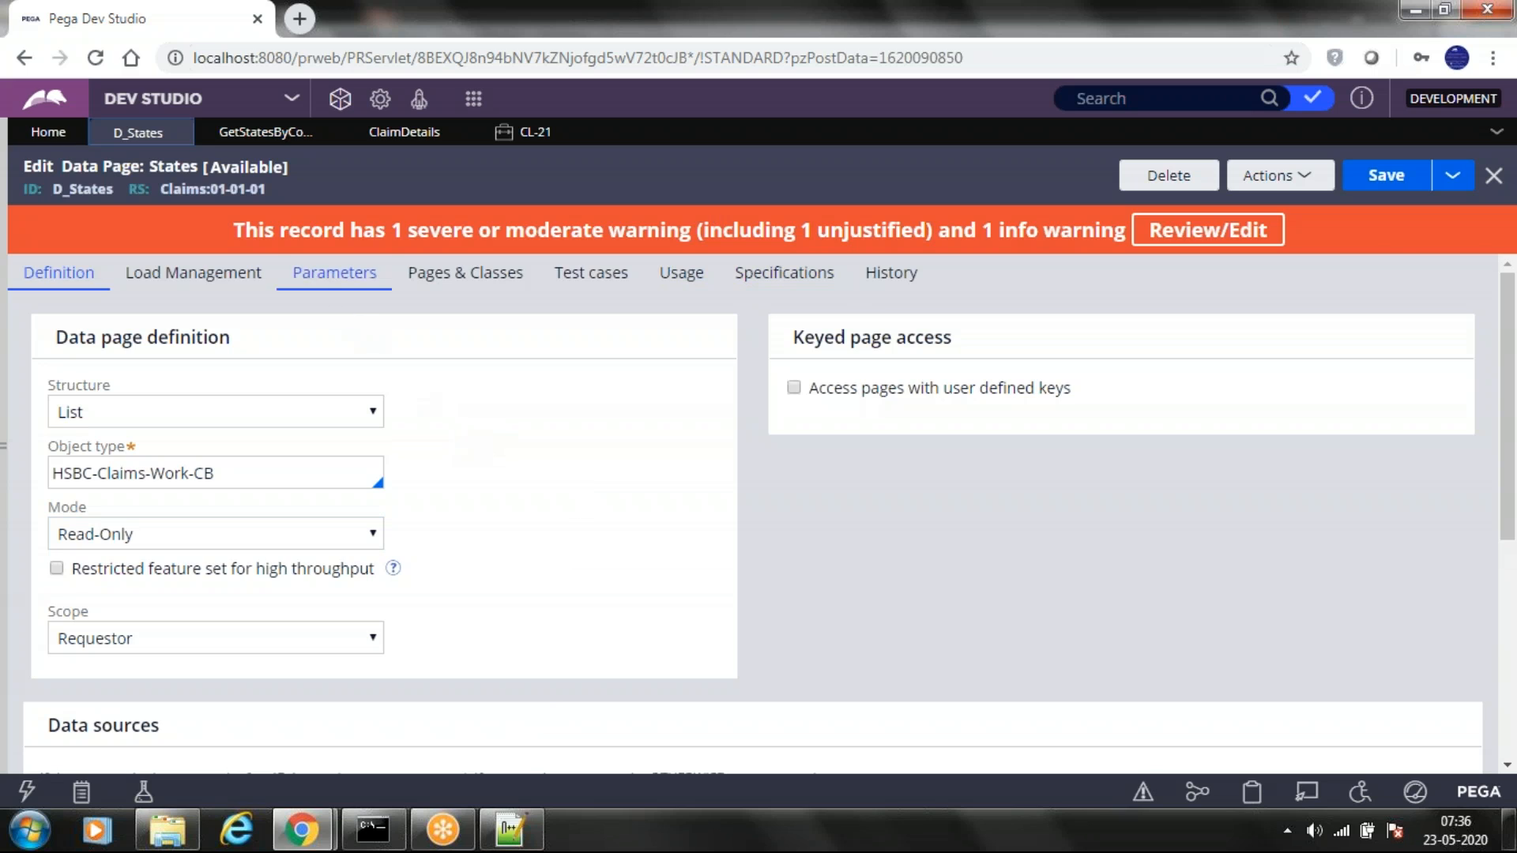
left_click(335, 273)
Switch to Notepad++ and replace all the notes with "select * from States"
key("alt+Tab")
left_click(281, 298)
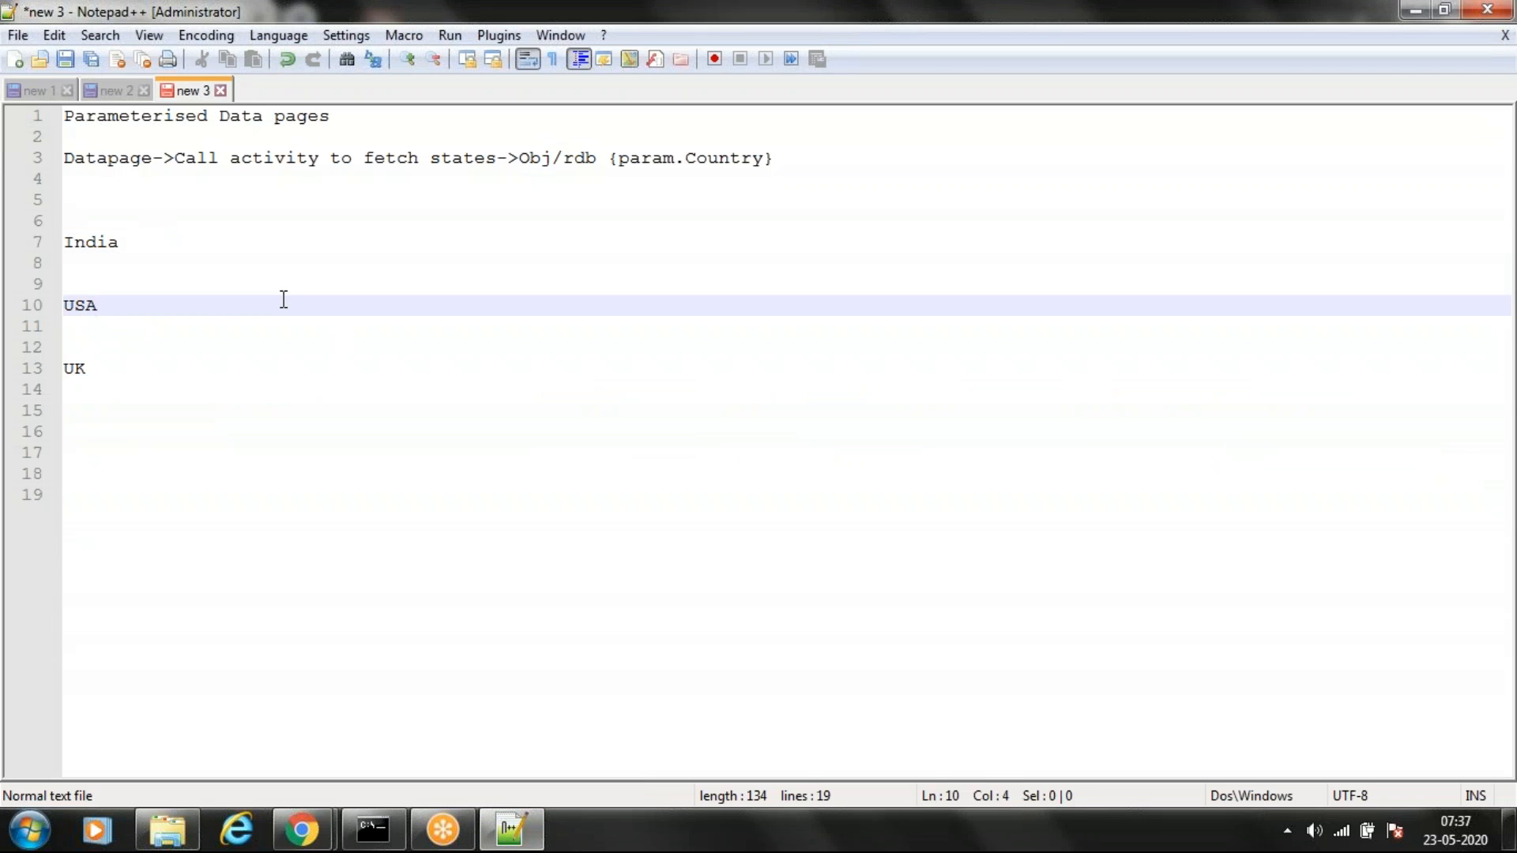
key("ctrl+a")
key("Delete")
type("selct")
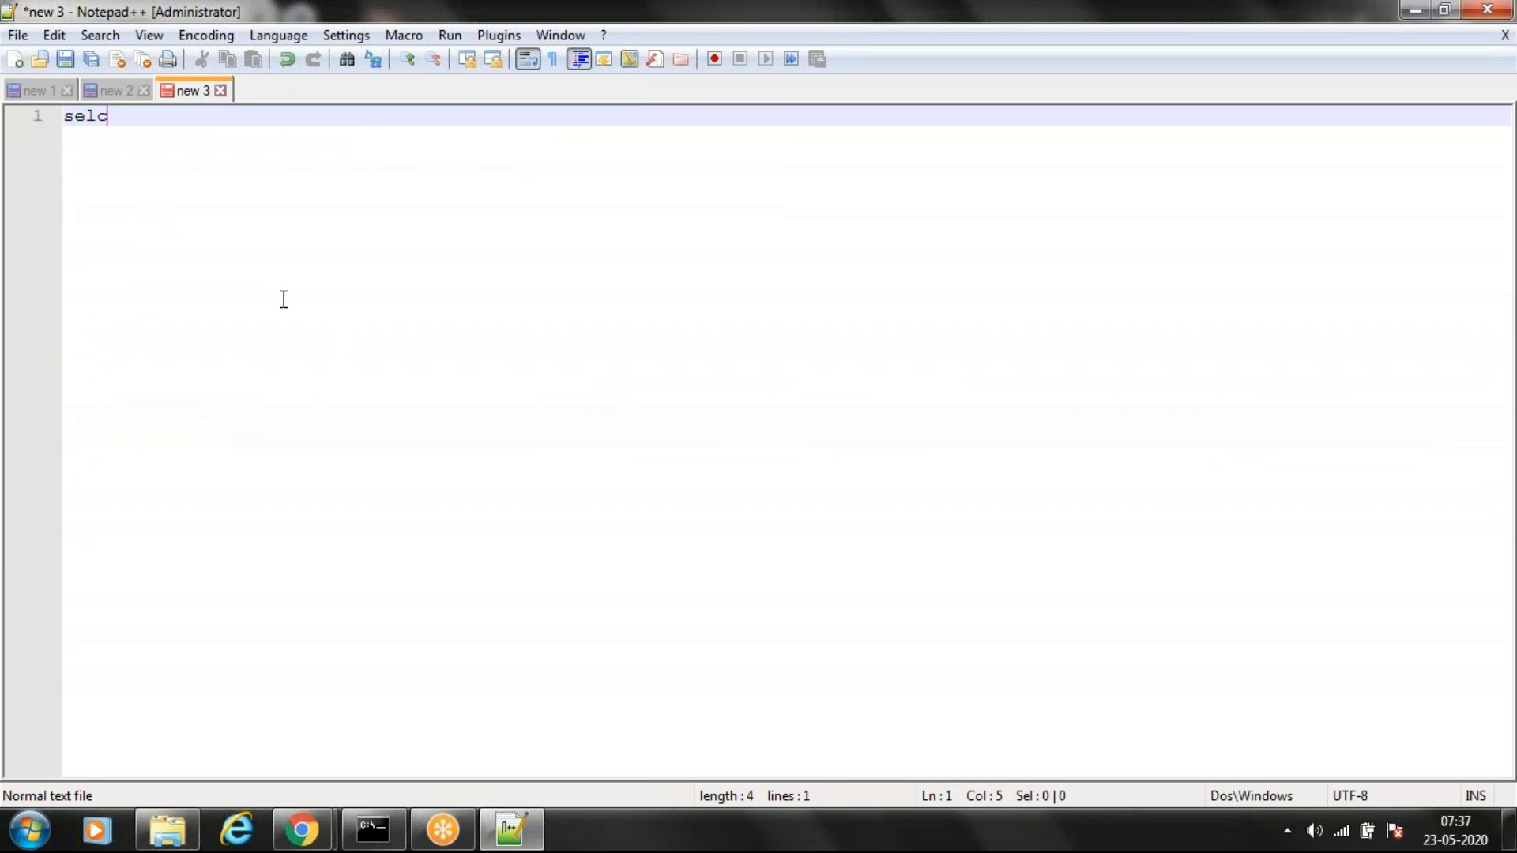
key("BackSpace")
key("BackSpace")
type("ect * from ")
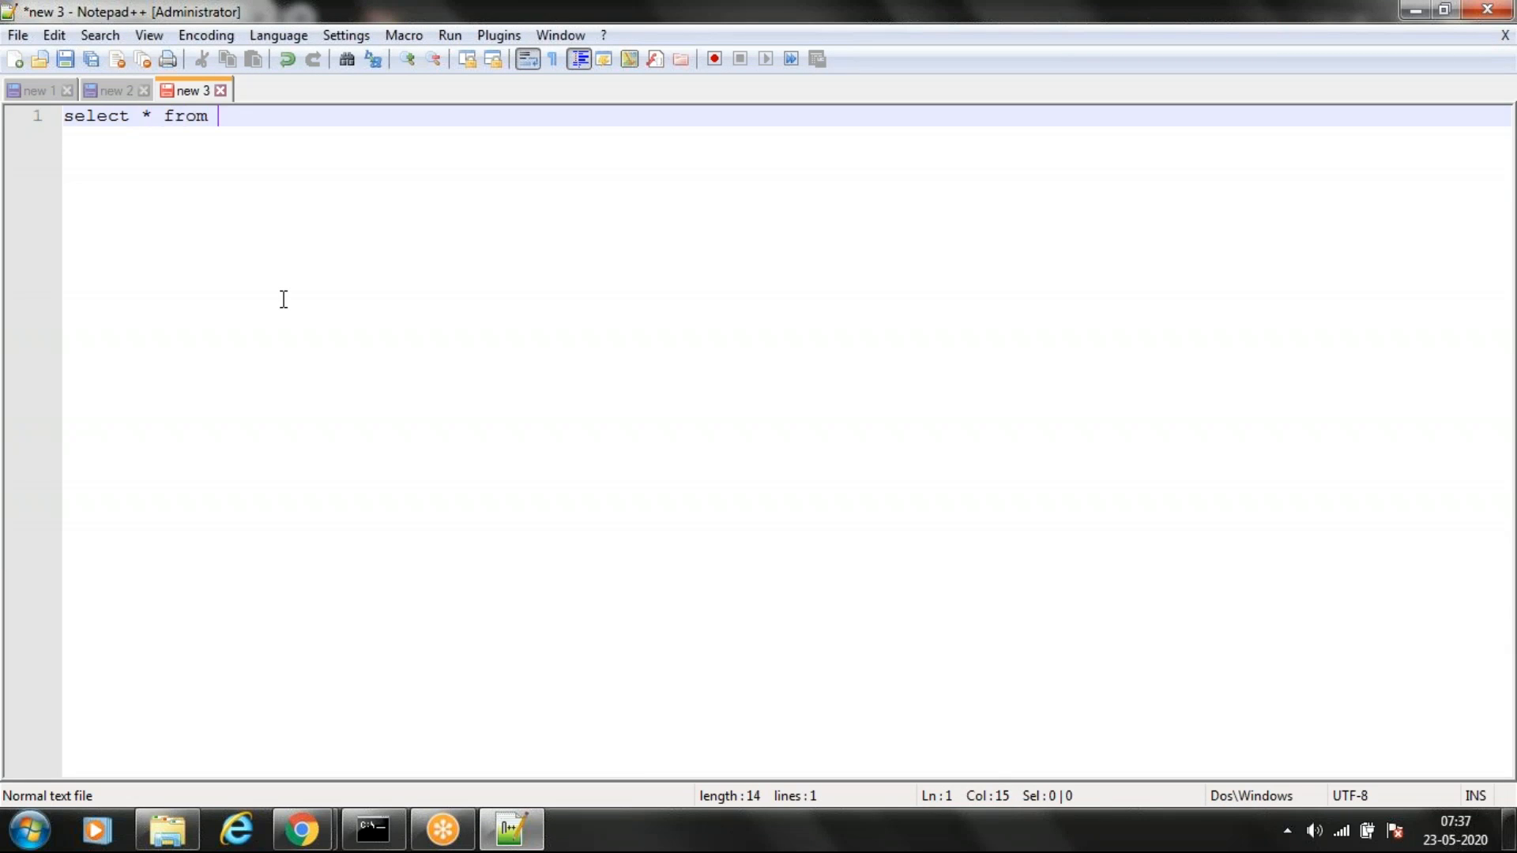
type("States")
Add "where" and the condition country="Param.Country" on separate, spaced-out lines below the select line
key("Return")
key("Return")
key("Return")
type("where")
key("Return")
key("Return")
key("Return")
type("c")
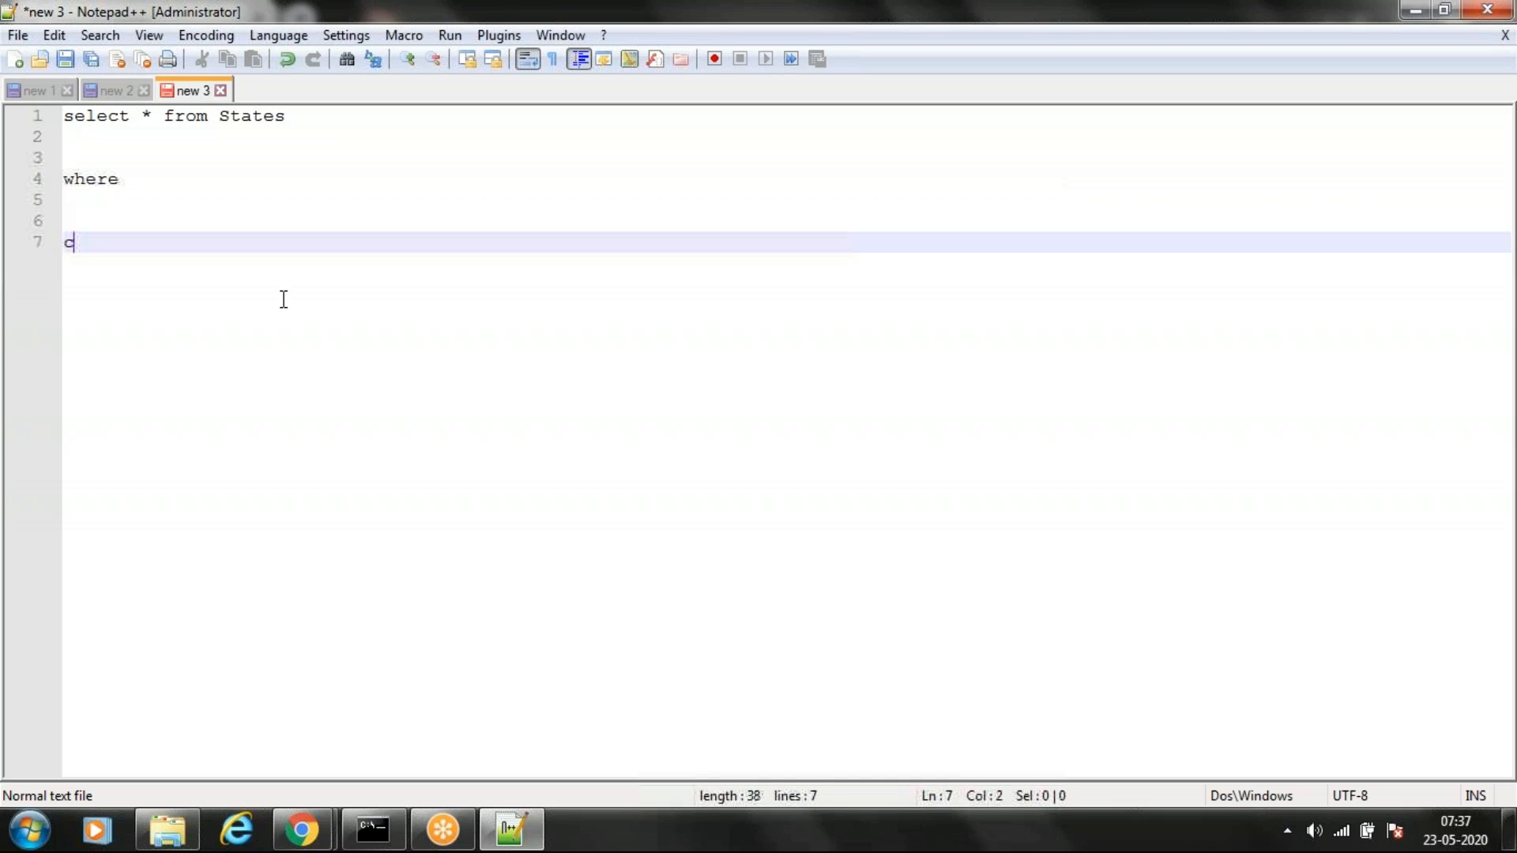
type("ountry=\"Param")
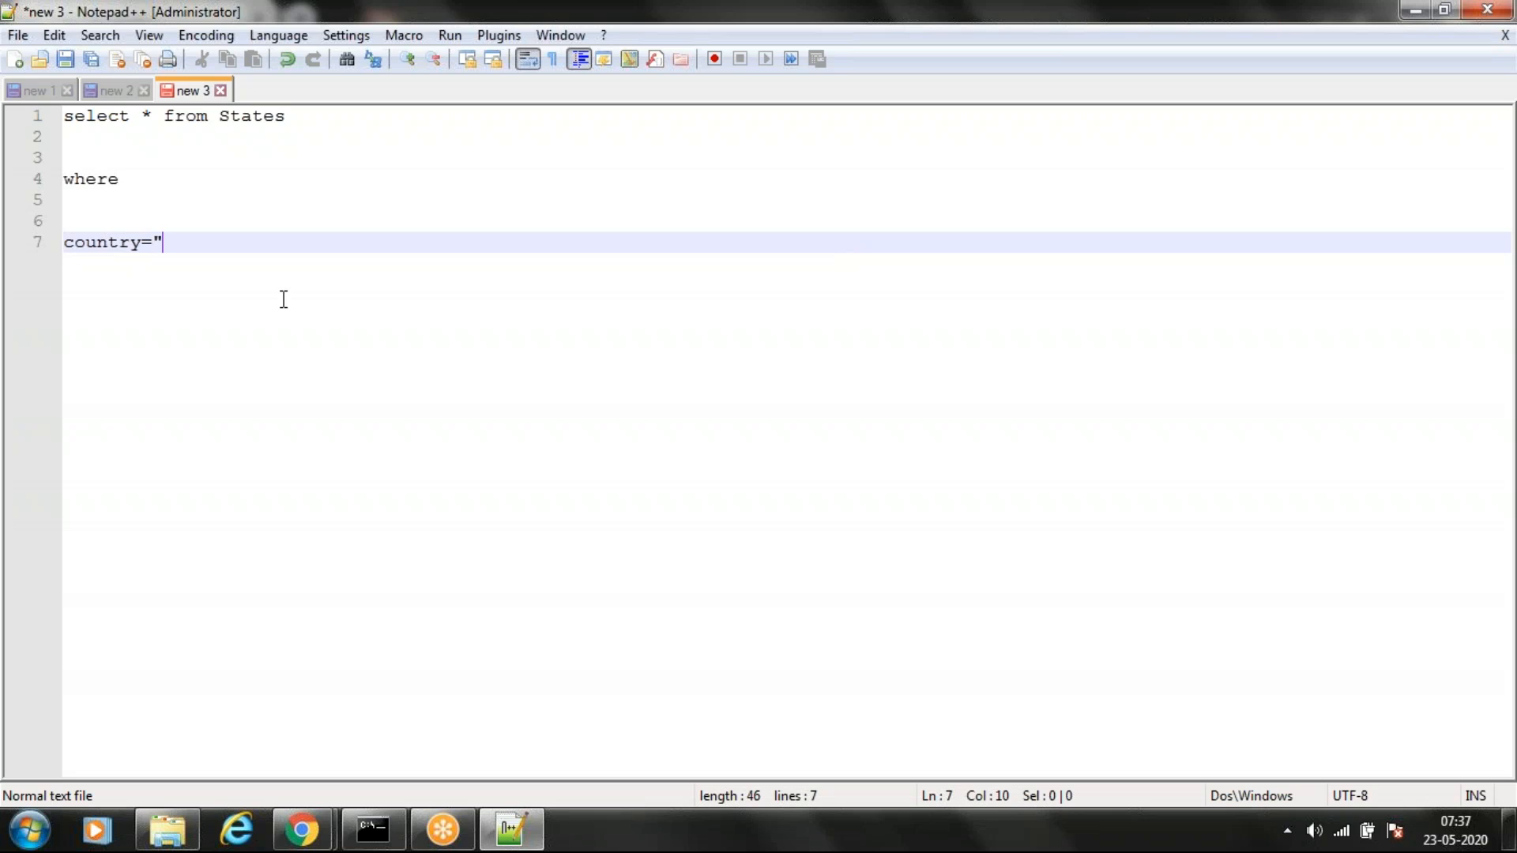
type(".Country\"")
Highlight the parameter reference in the condition, and switch to Pega Dev Studio to review the D_States data page's title and data source
double_click(189, 242)
double_click(283, 241)
key("alt+Tab")
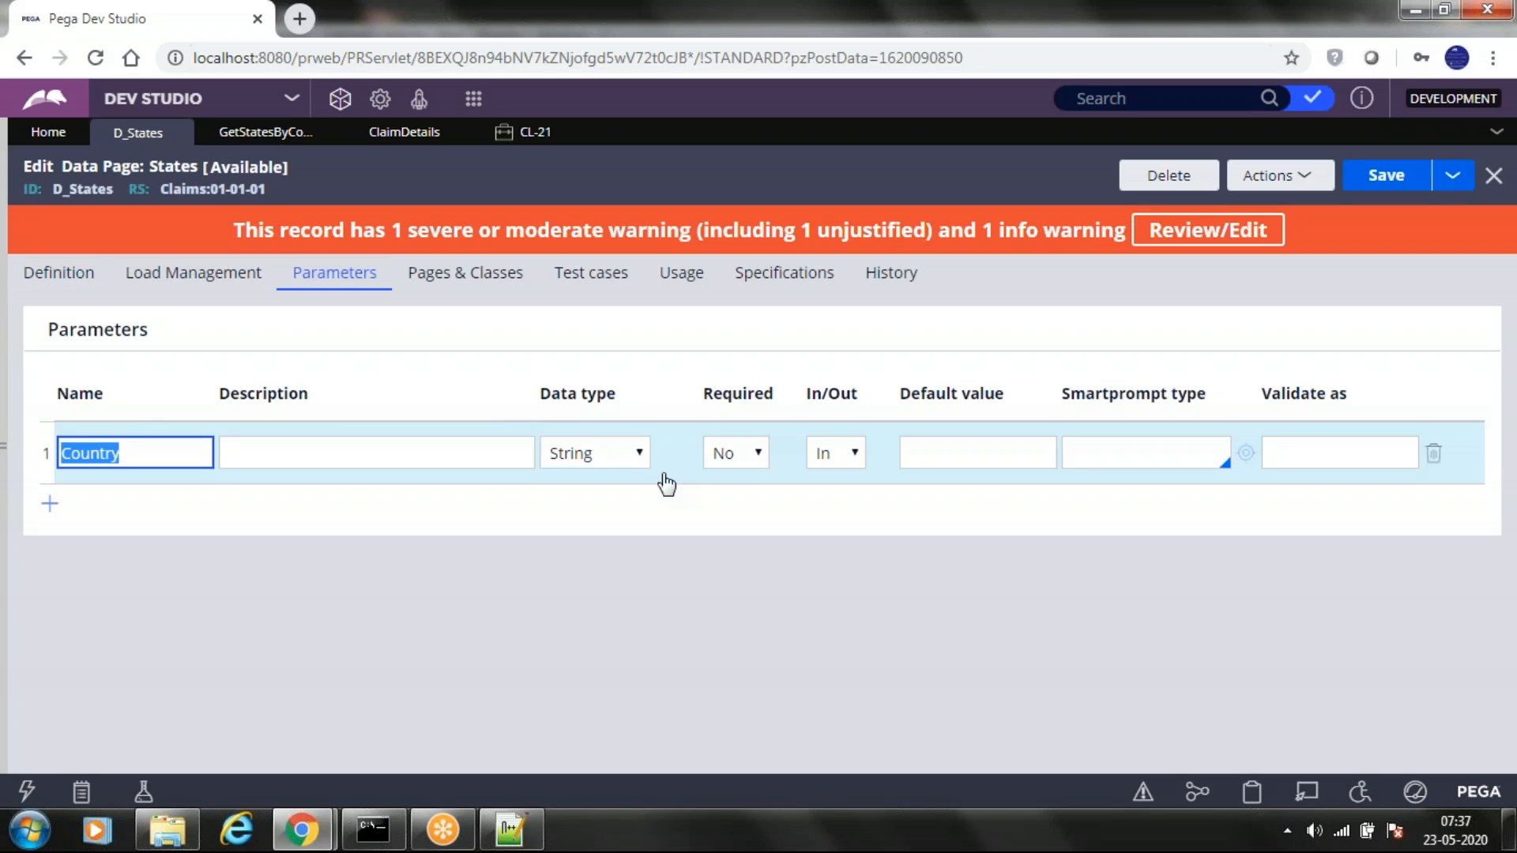
left_click(69, 286)
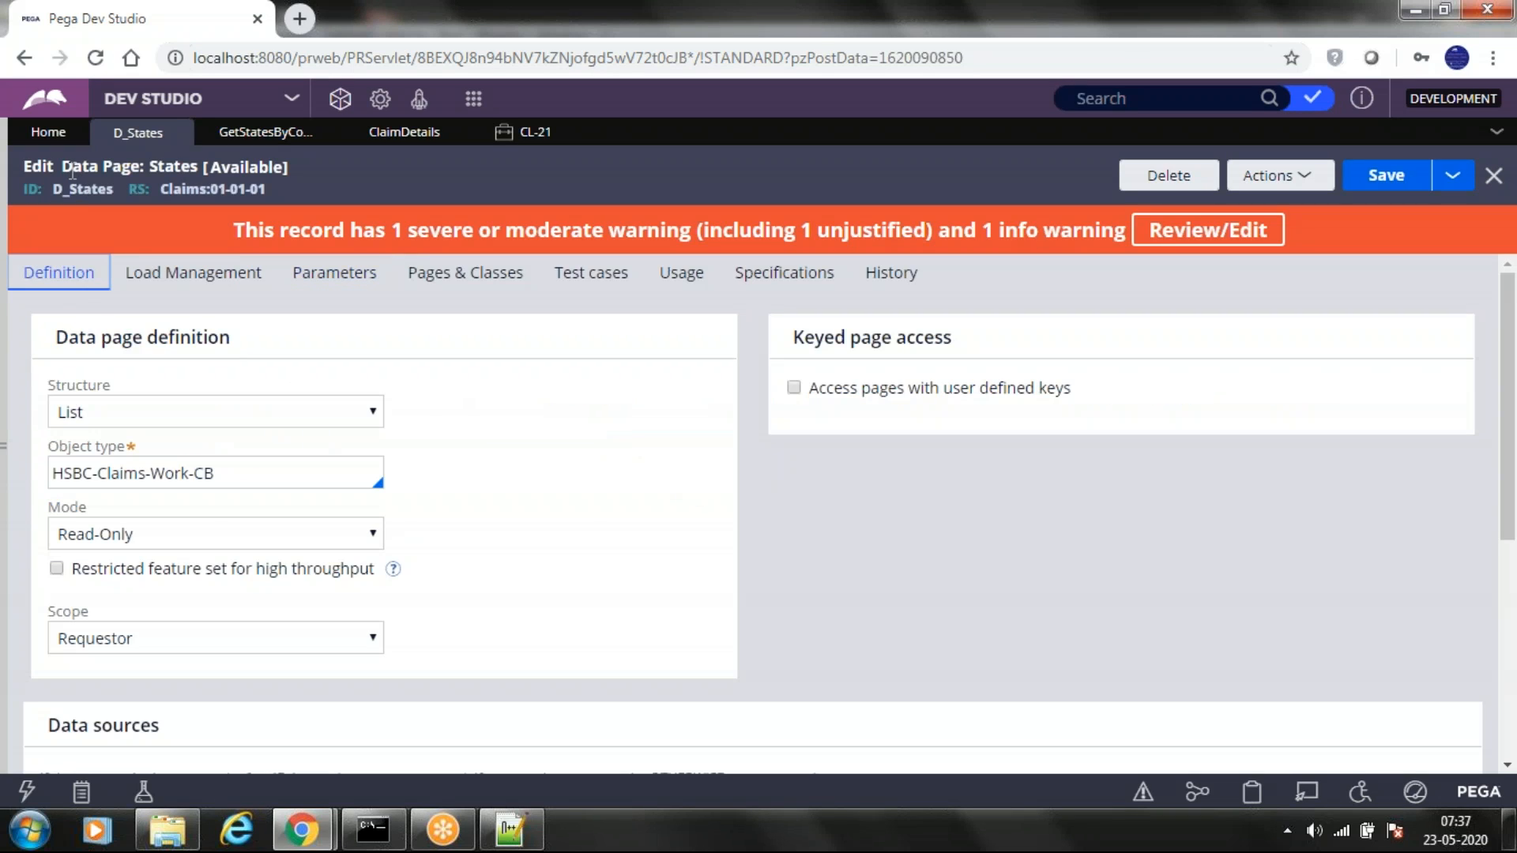
left_click_drag(64, 168, 196, 174)
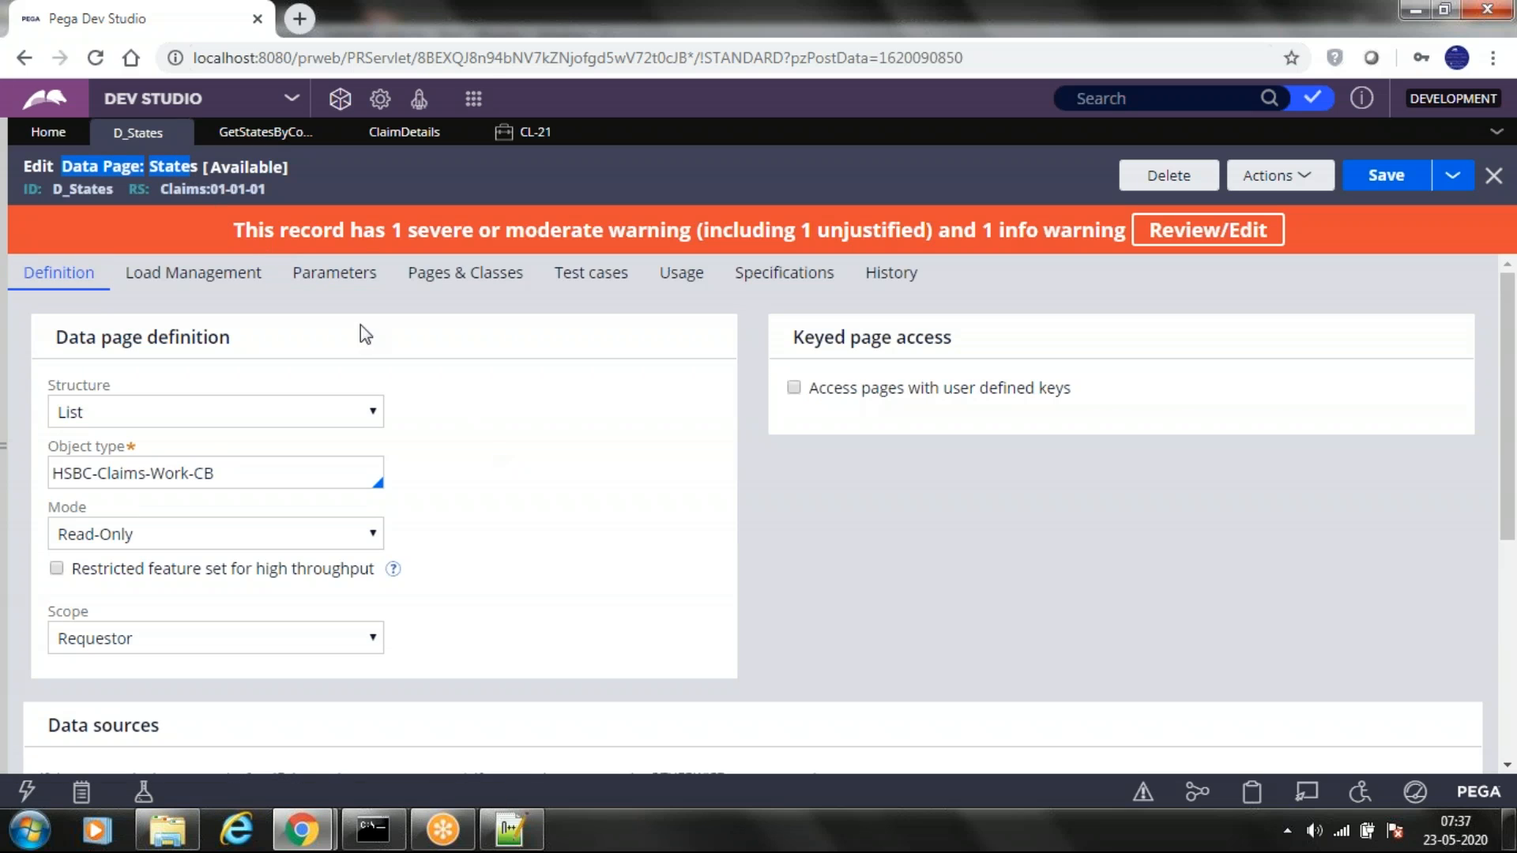
scroll(466, 553, "down", 4)
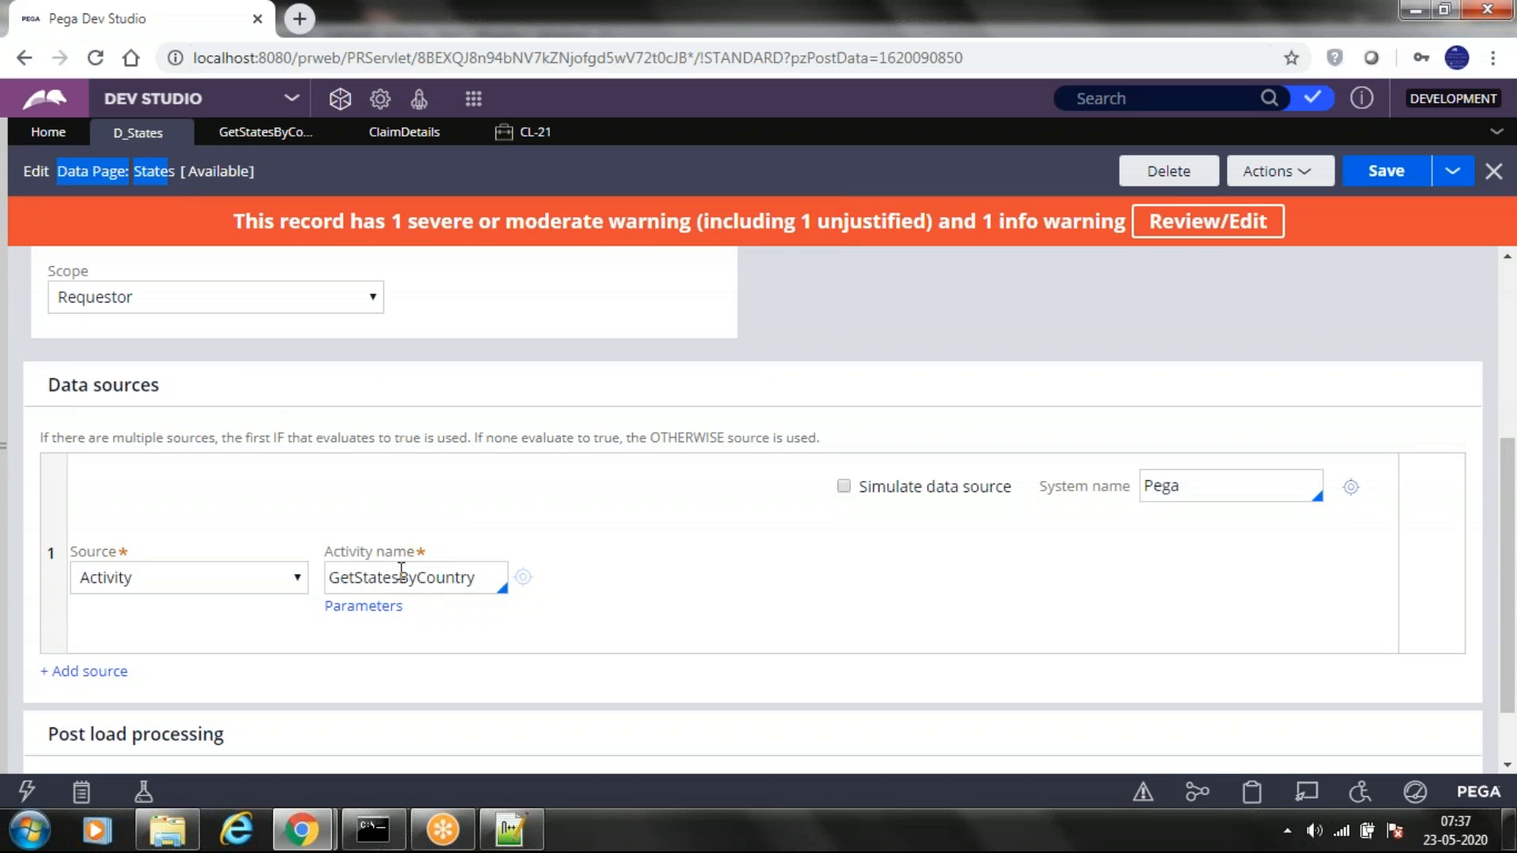
Compare the Country parameter of the GetStatesByCountry activity with the D_States data page's parameters, and open the activity's steps
left_click(401, 576)
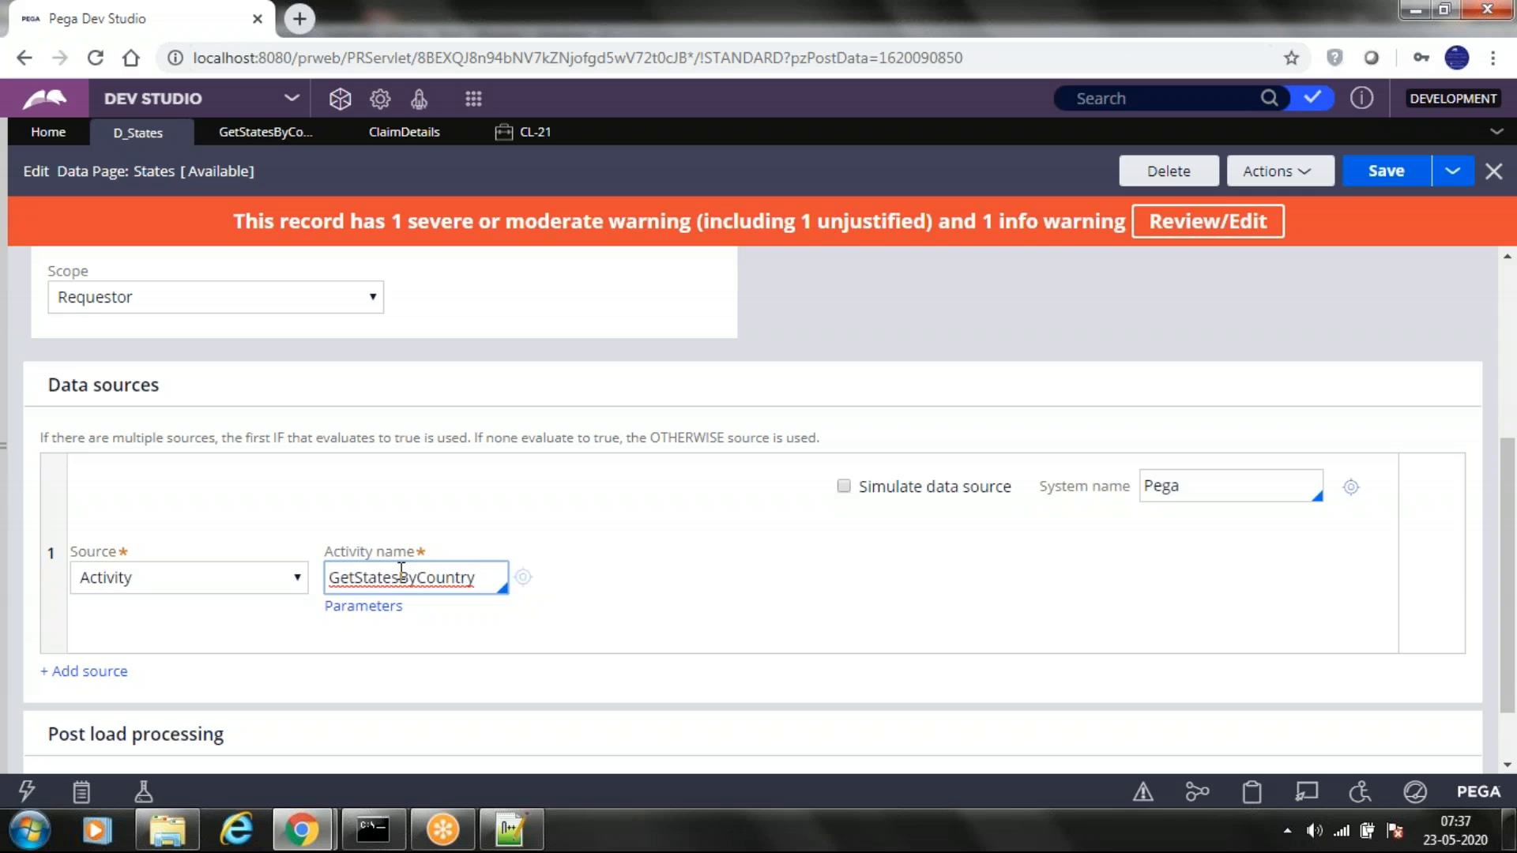
left_click(254, 133)
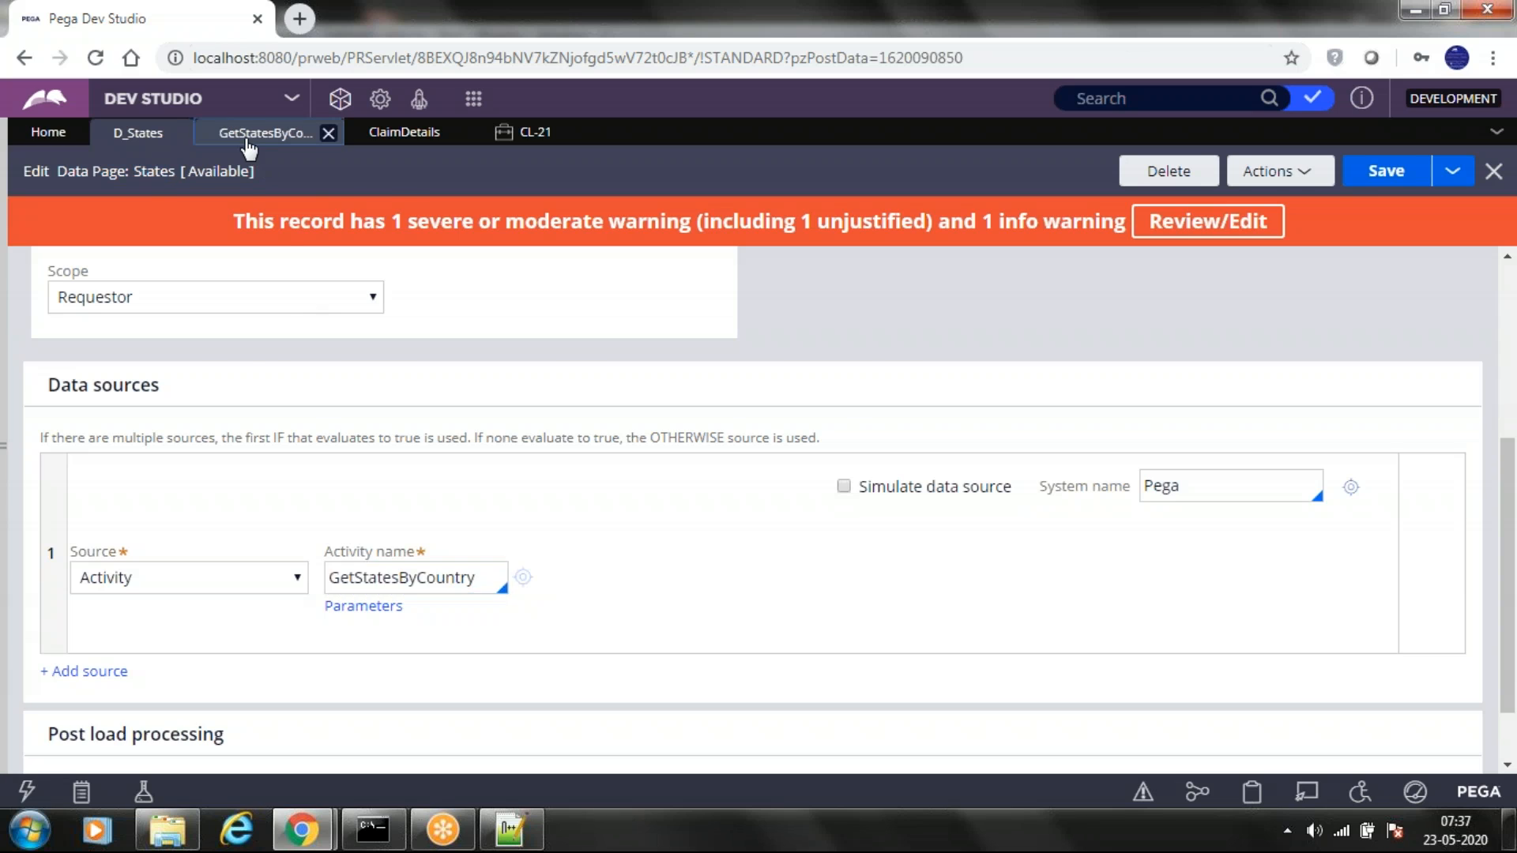
left_click(135, 264)
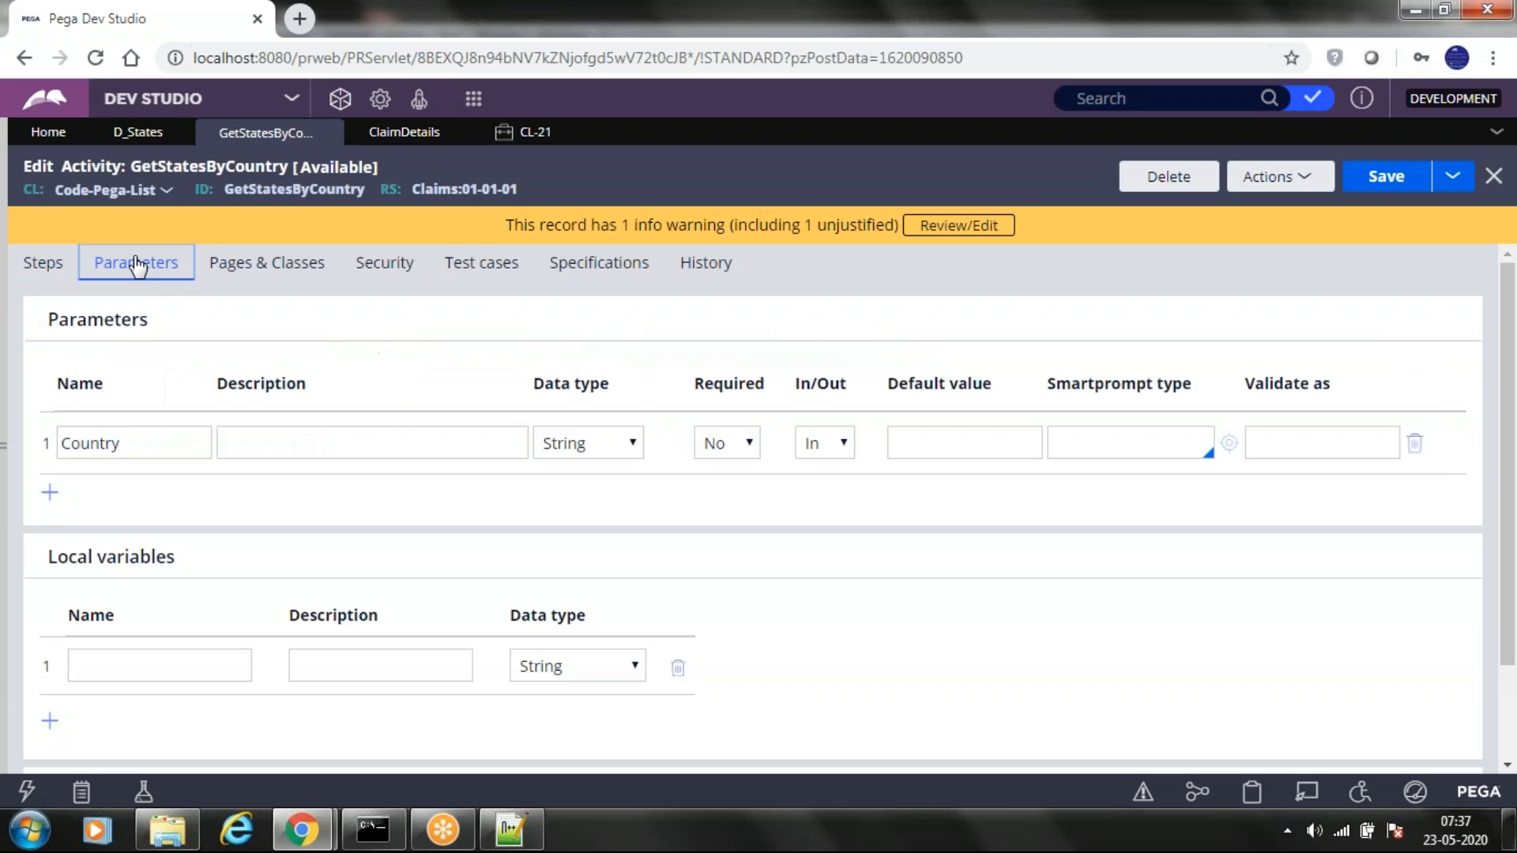
left_click(87, 439)
double_click(87, 439)
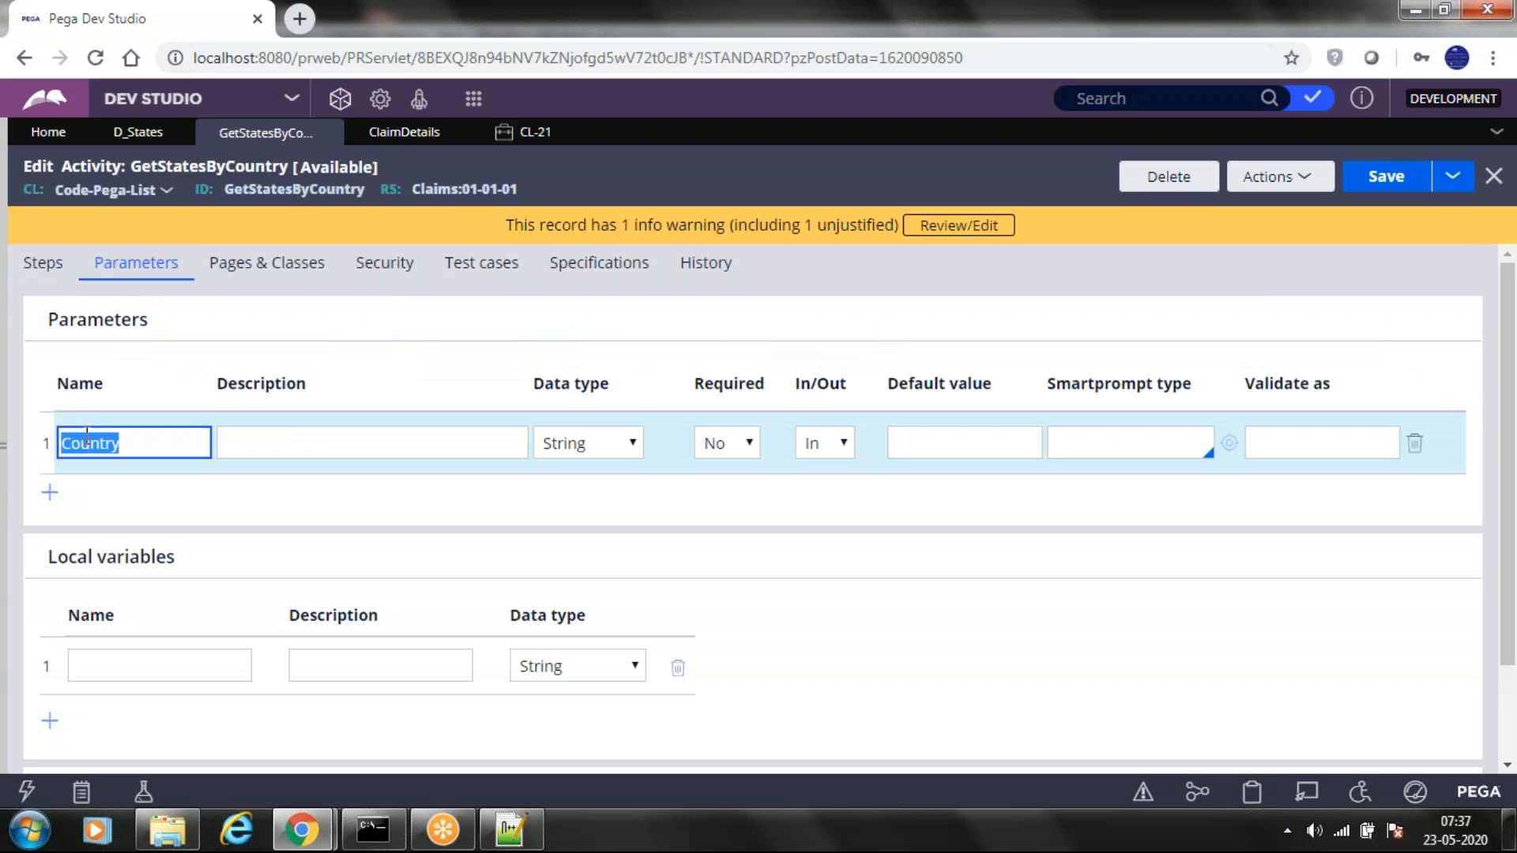
left_click(135, 132)
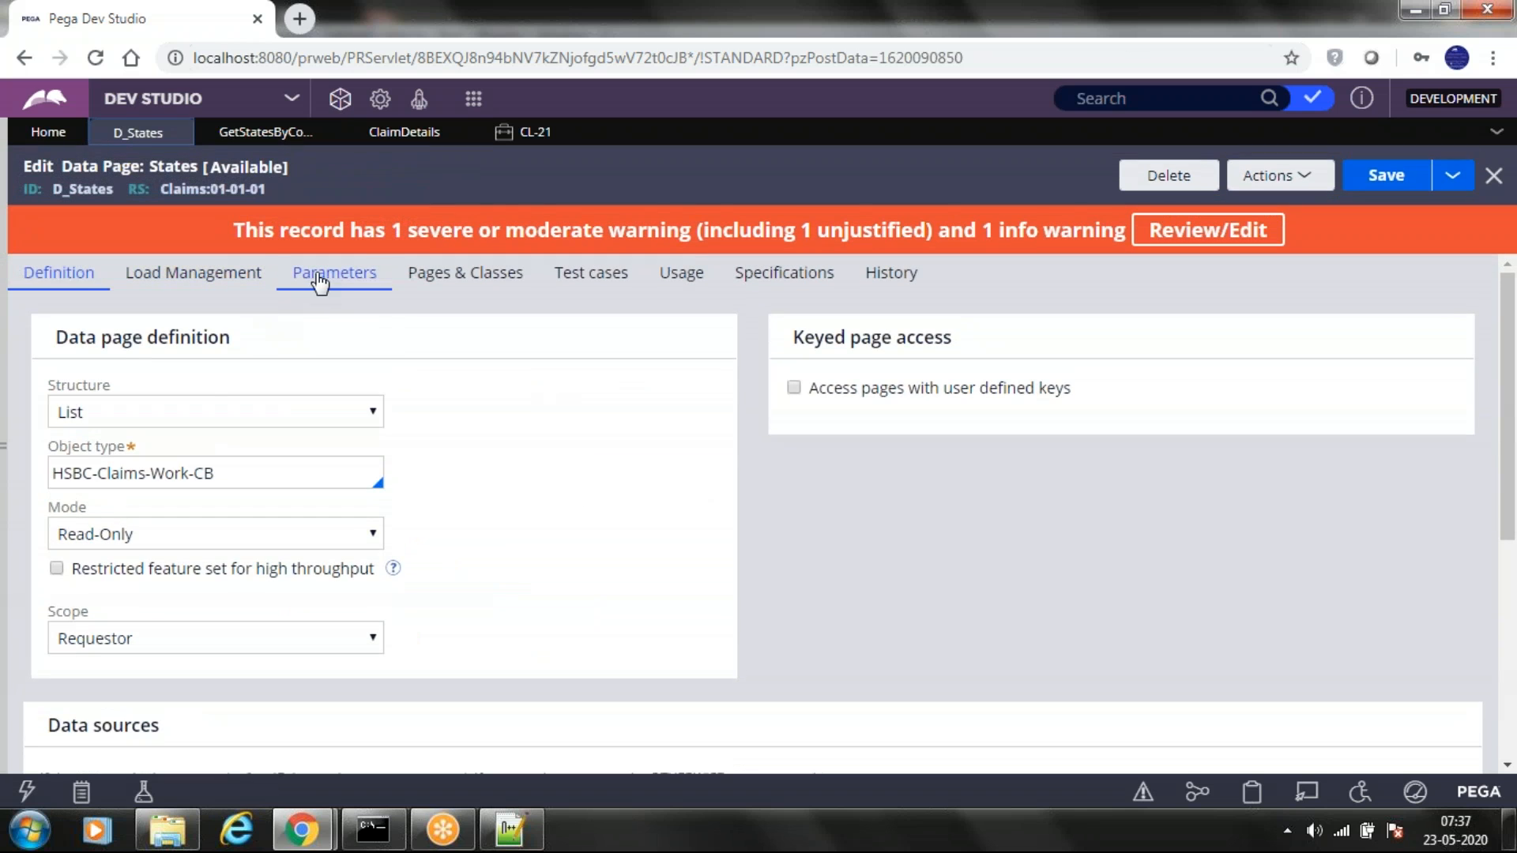
left_click(324, 275)
left_click(251, 134)
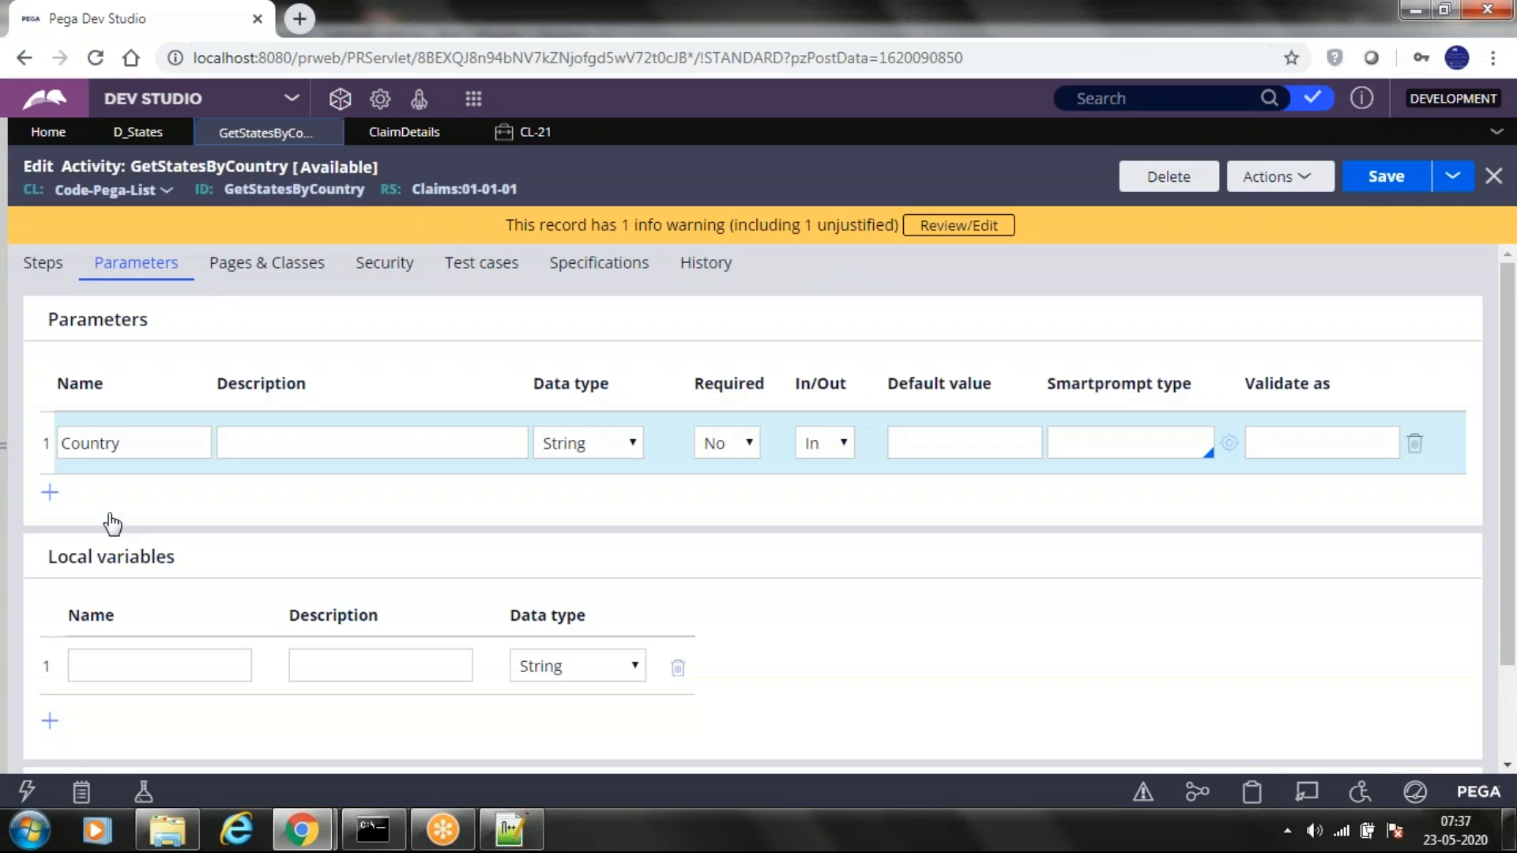
double_click(82, 445)
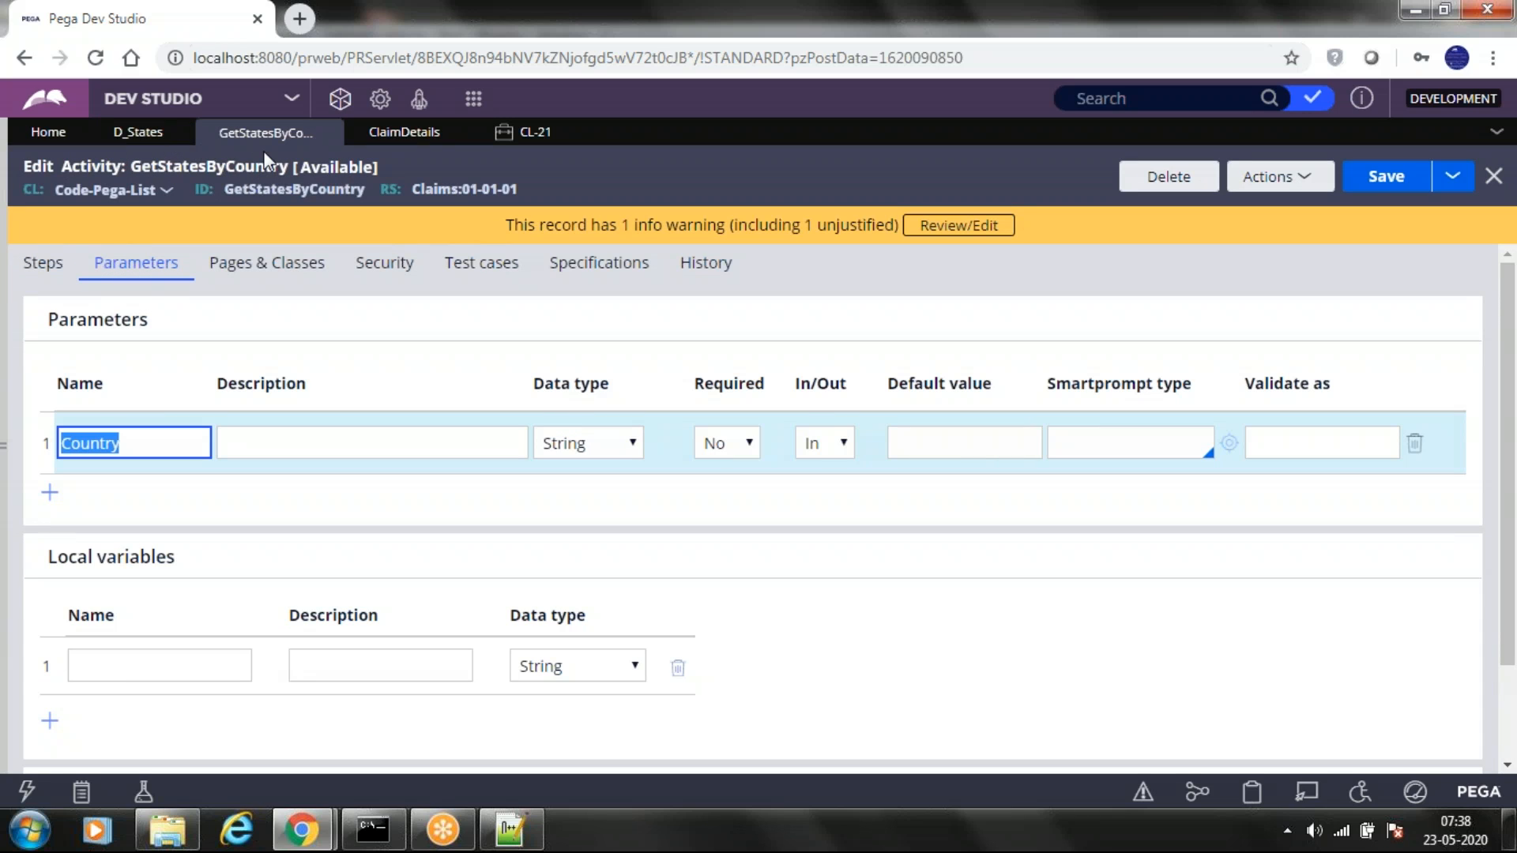
left_click(36, 268)
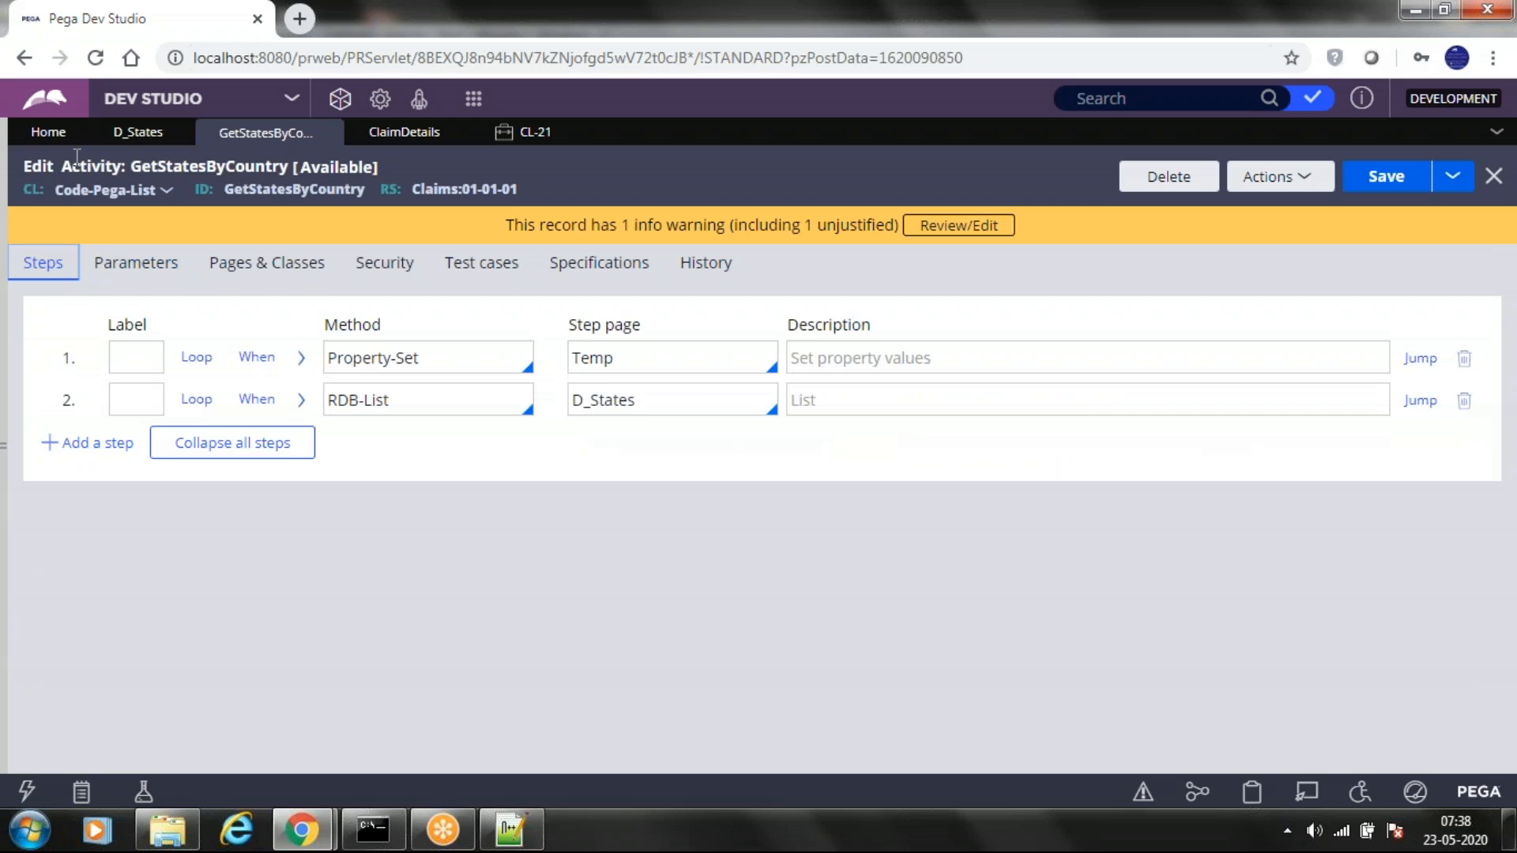
Switch to Notepad++ and replace all the notes with "Datapage->pass parameter->activity->use it in query to fetch data"
left_click(510, 830)
key("ctrl+a")
key("Delete")
type("Datap")
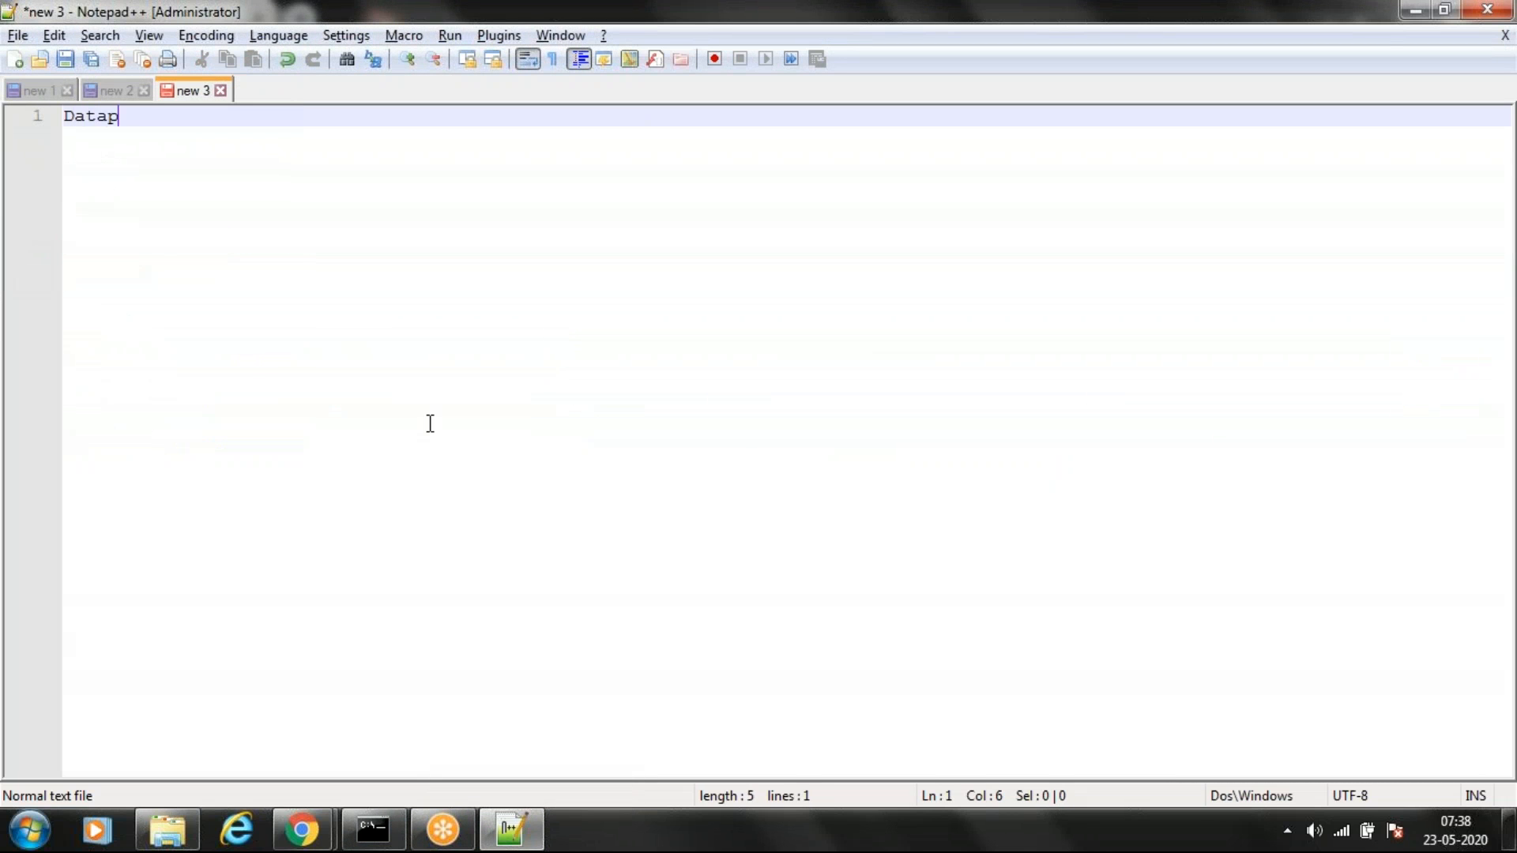
type("age->activity")
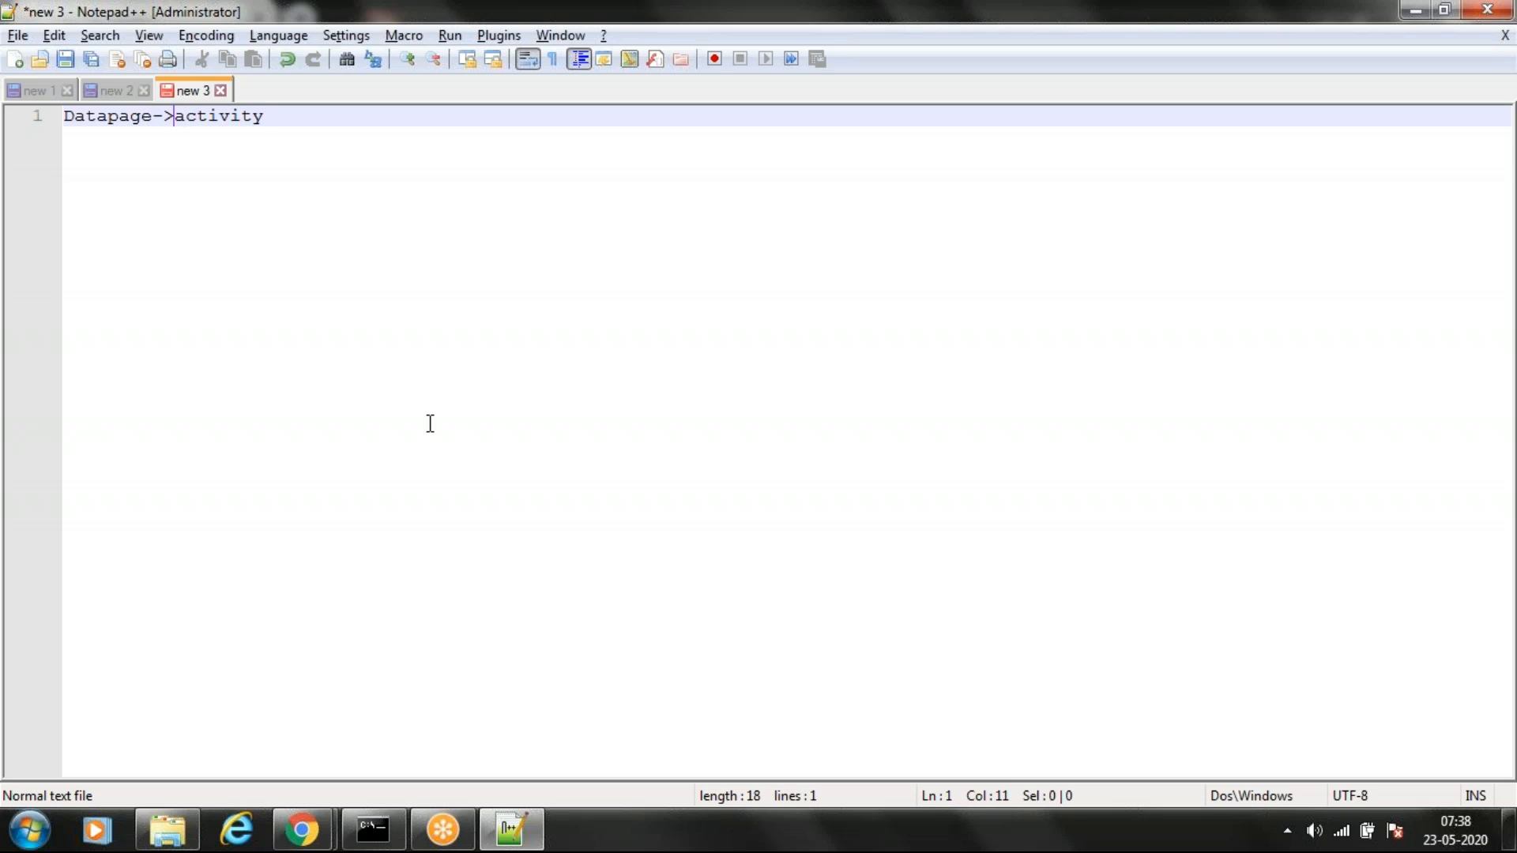
type("pass parame")
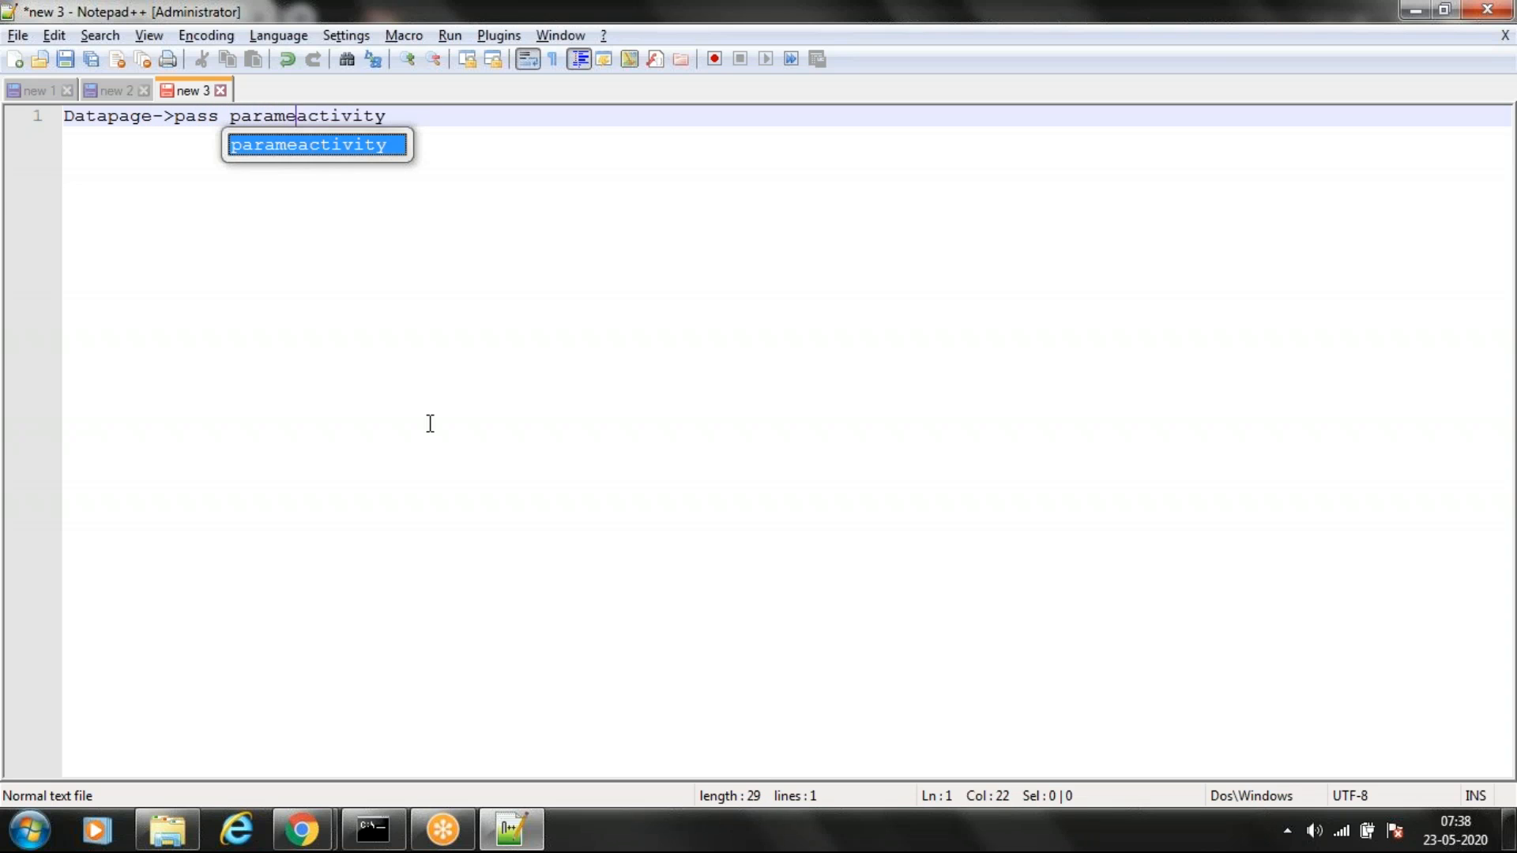
type("ter->")
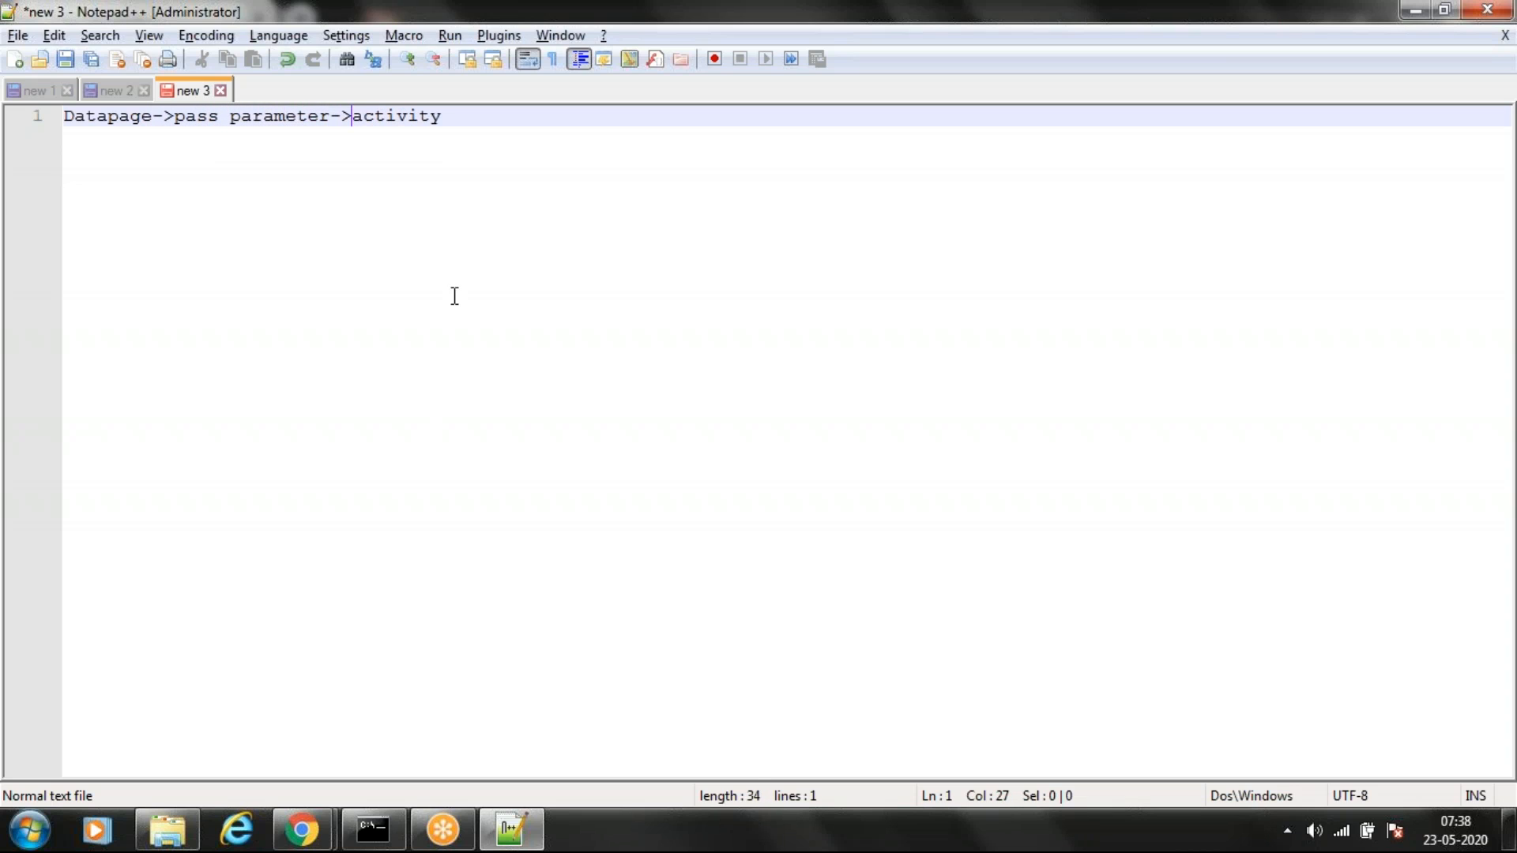
left_click(478, 123)
type("->use it in query to fetch data")
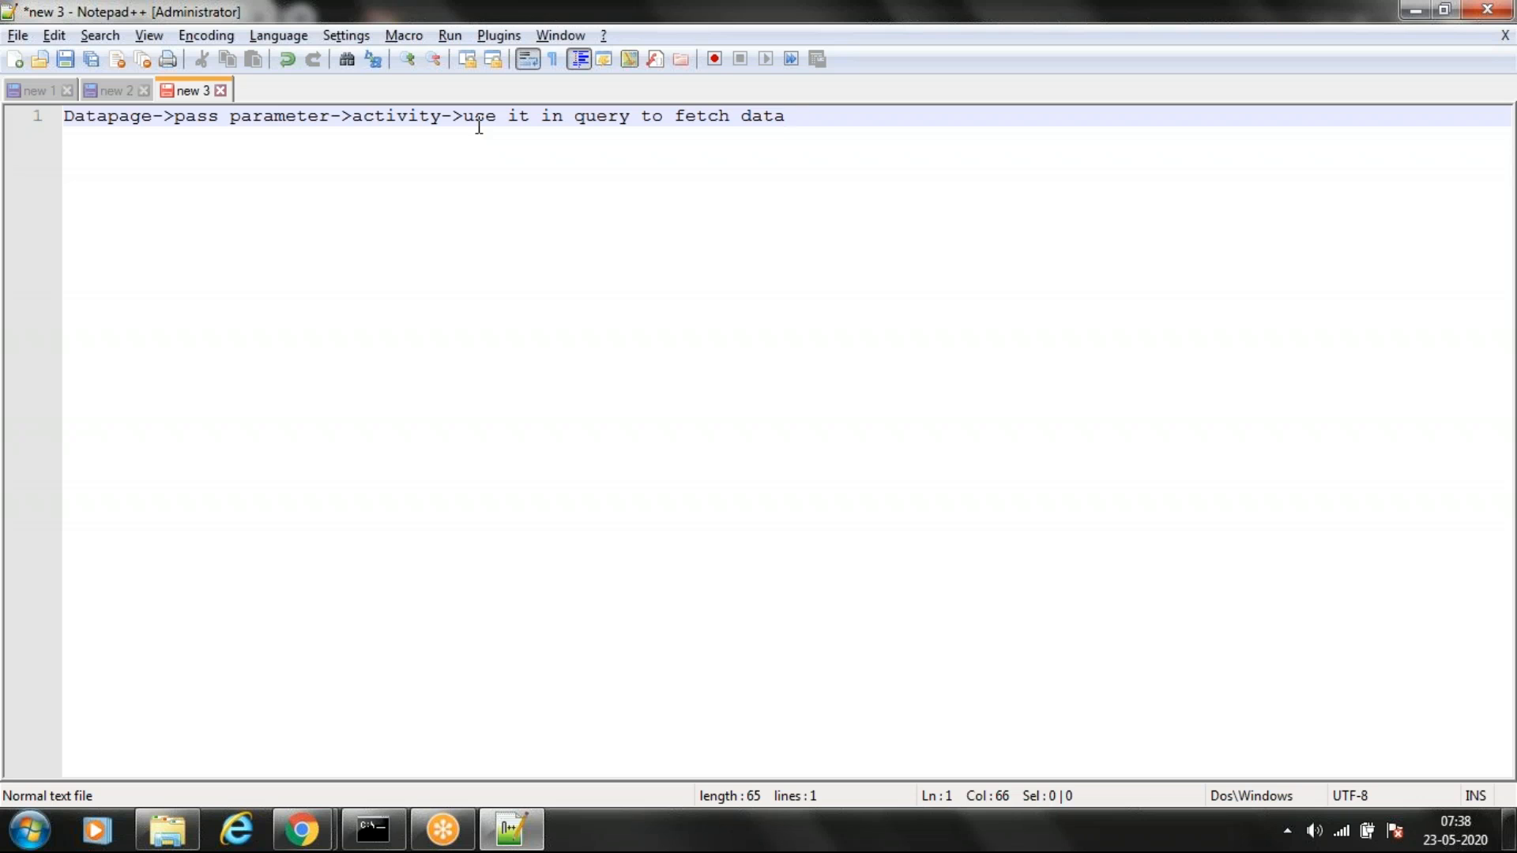
Insert six blank lines above the flow line and highlight "pass parameter" in it
key("Home")
key("Return")
key("Return")
key("Return")
key("Return")
key("Return")
key("Return")
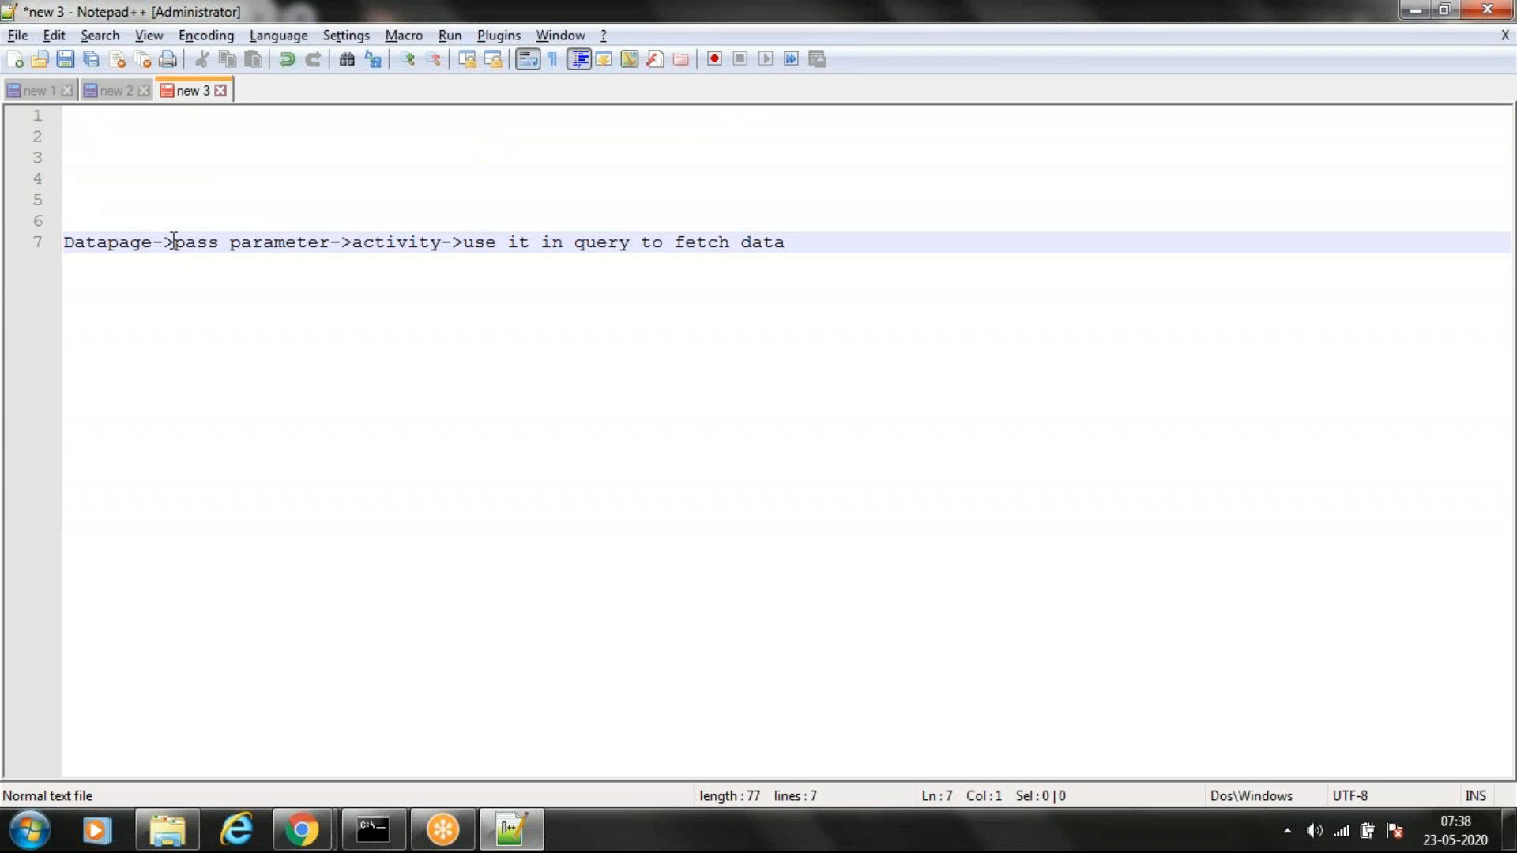
left_click_drag(174, 242, 330, 242)
Switch to Pega Dev Studio and open the GetStatesByCountry source parameters in the D_States data page's definition
key("alt+Tab")
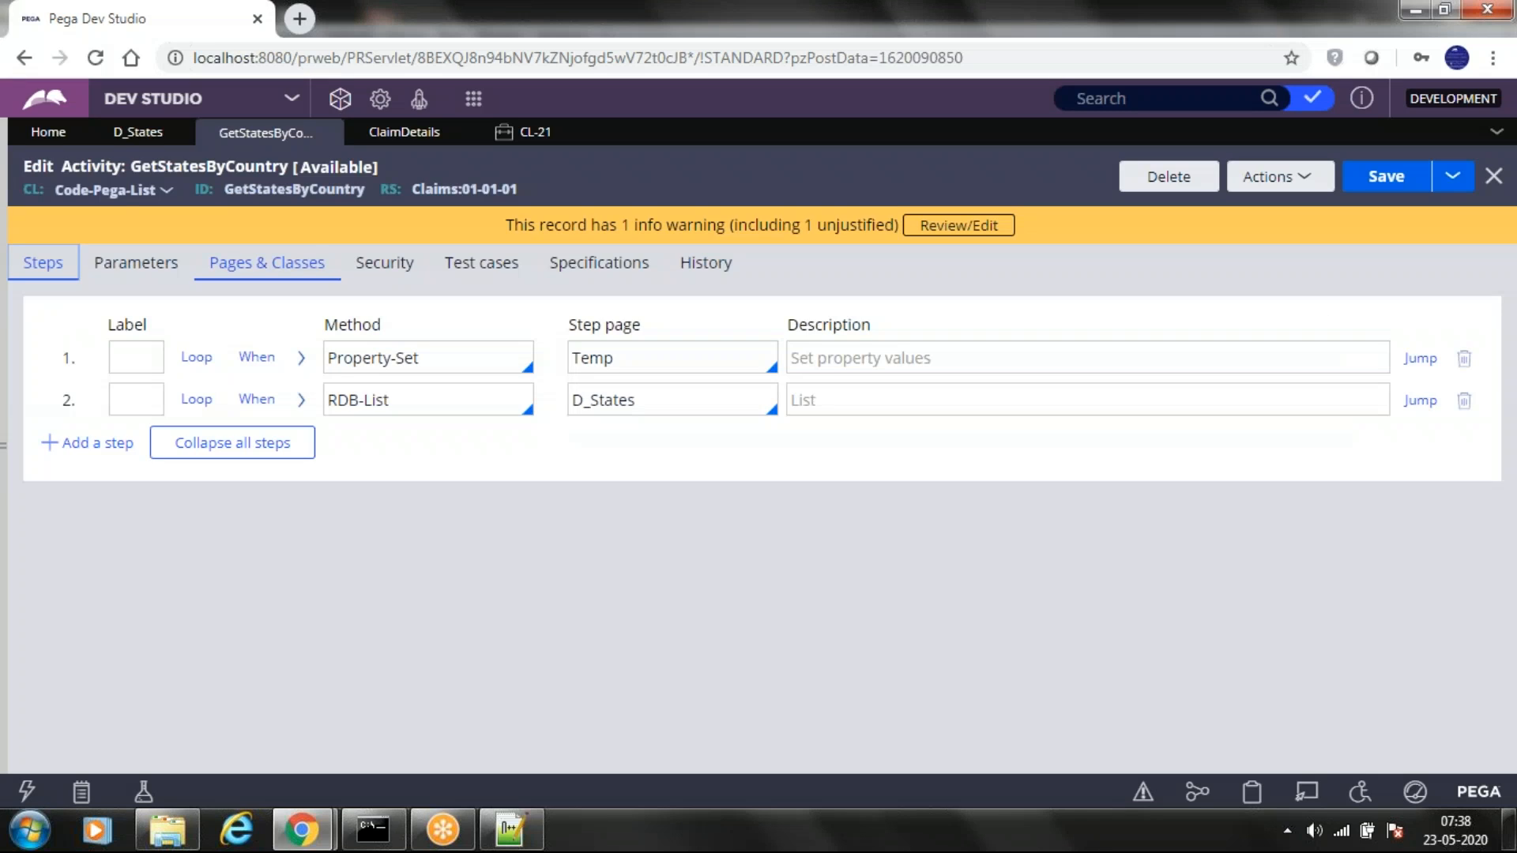
left_click(141, 132)
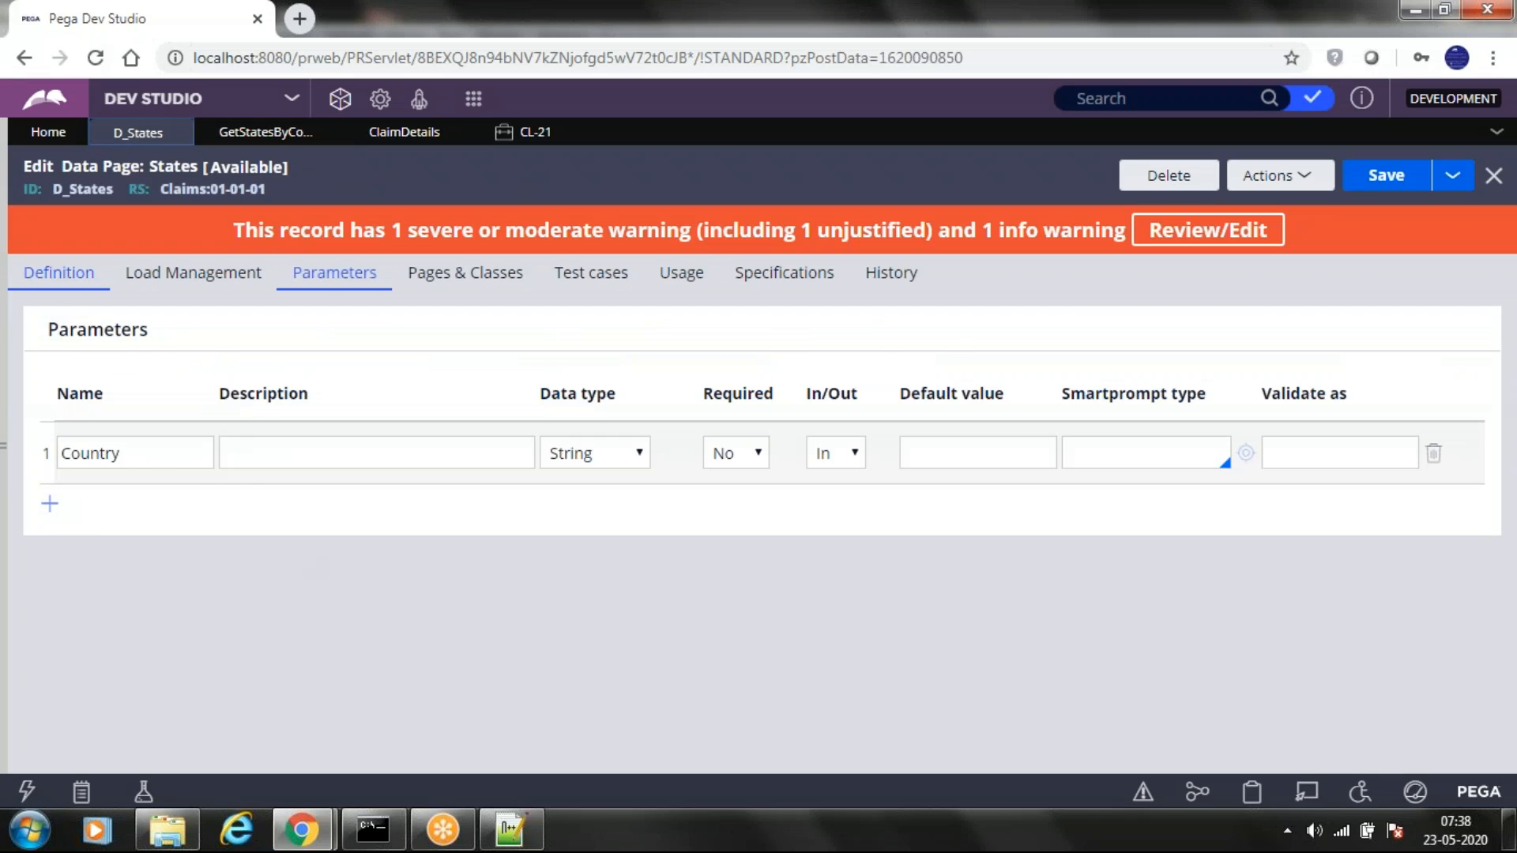
left_click(59, 273)
scroll(435, 589, "down", 5)
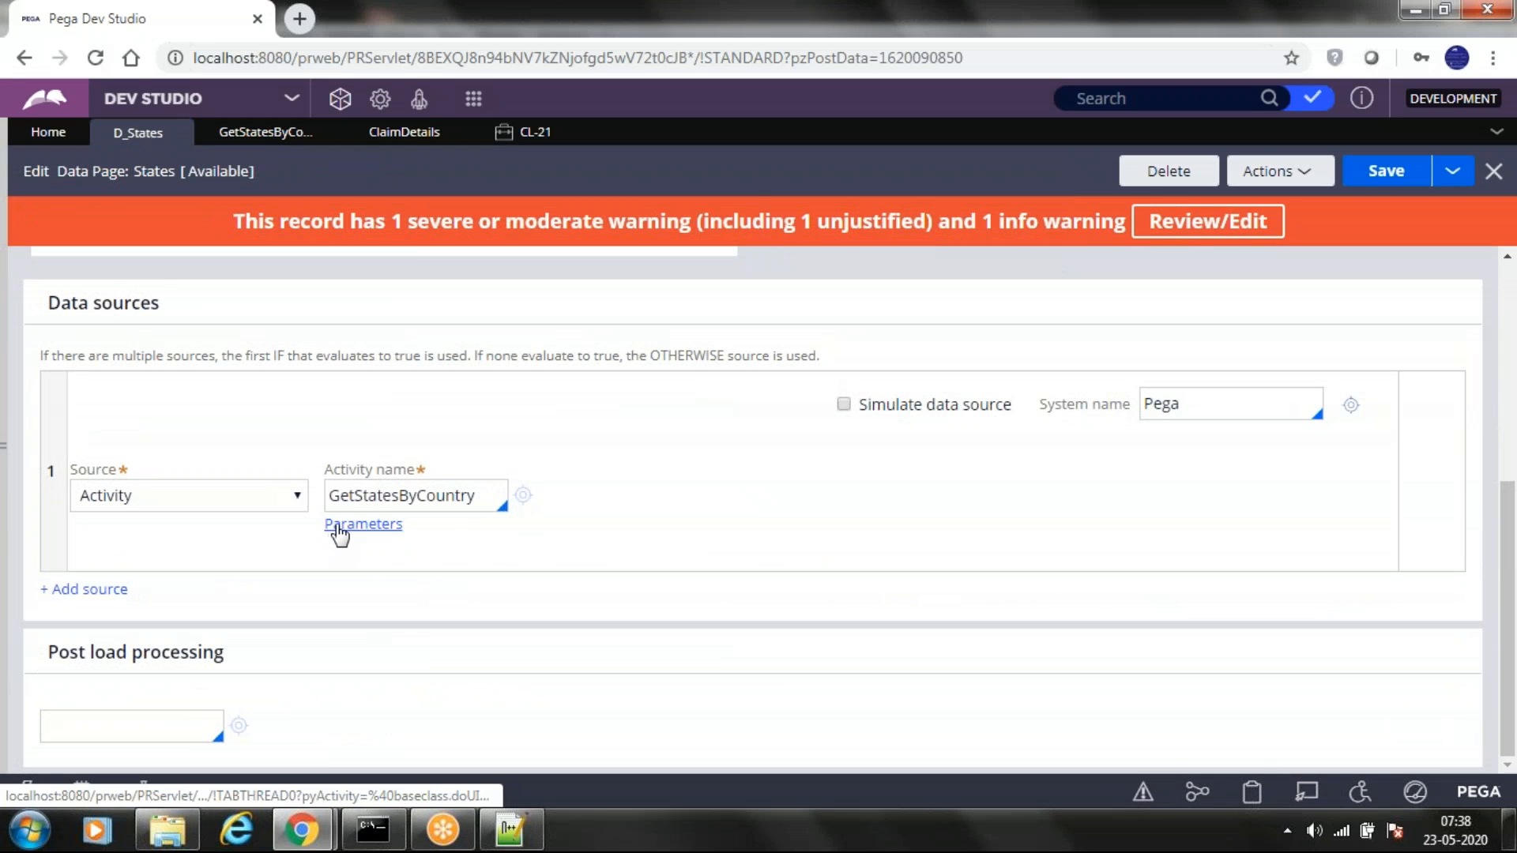
left_click(261, 132)
left_click(142, 132)
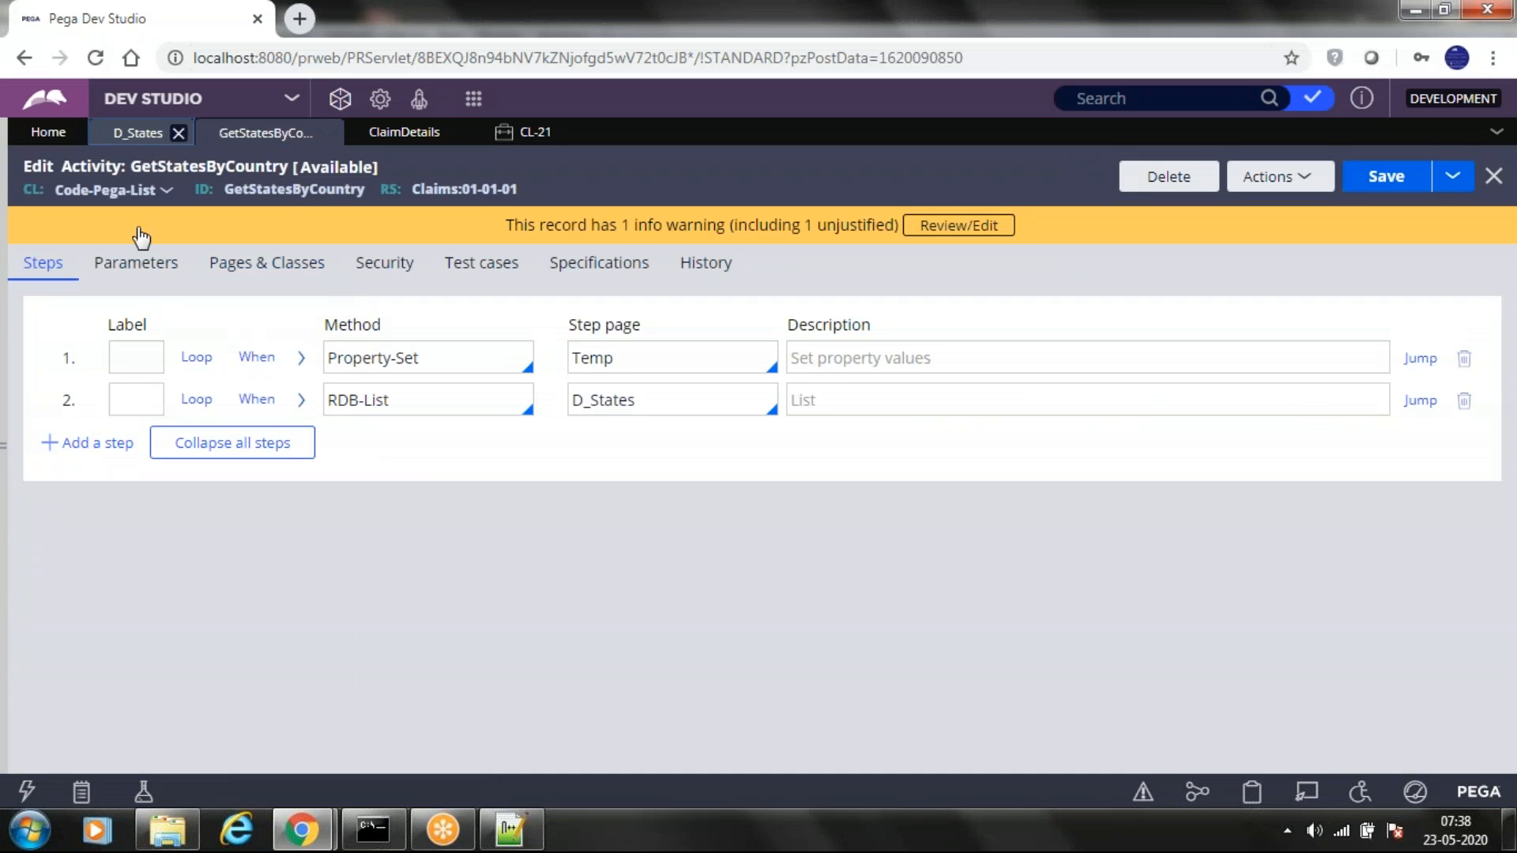
left_click(350, 527)
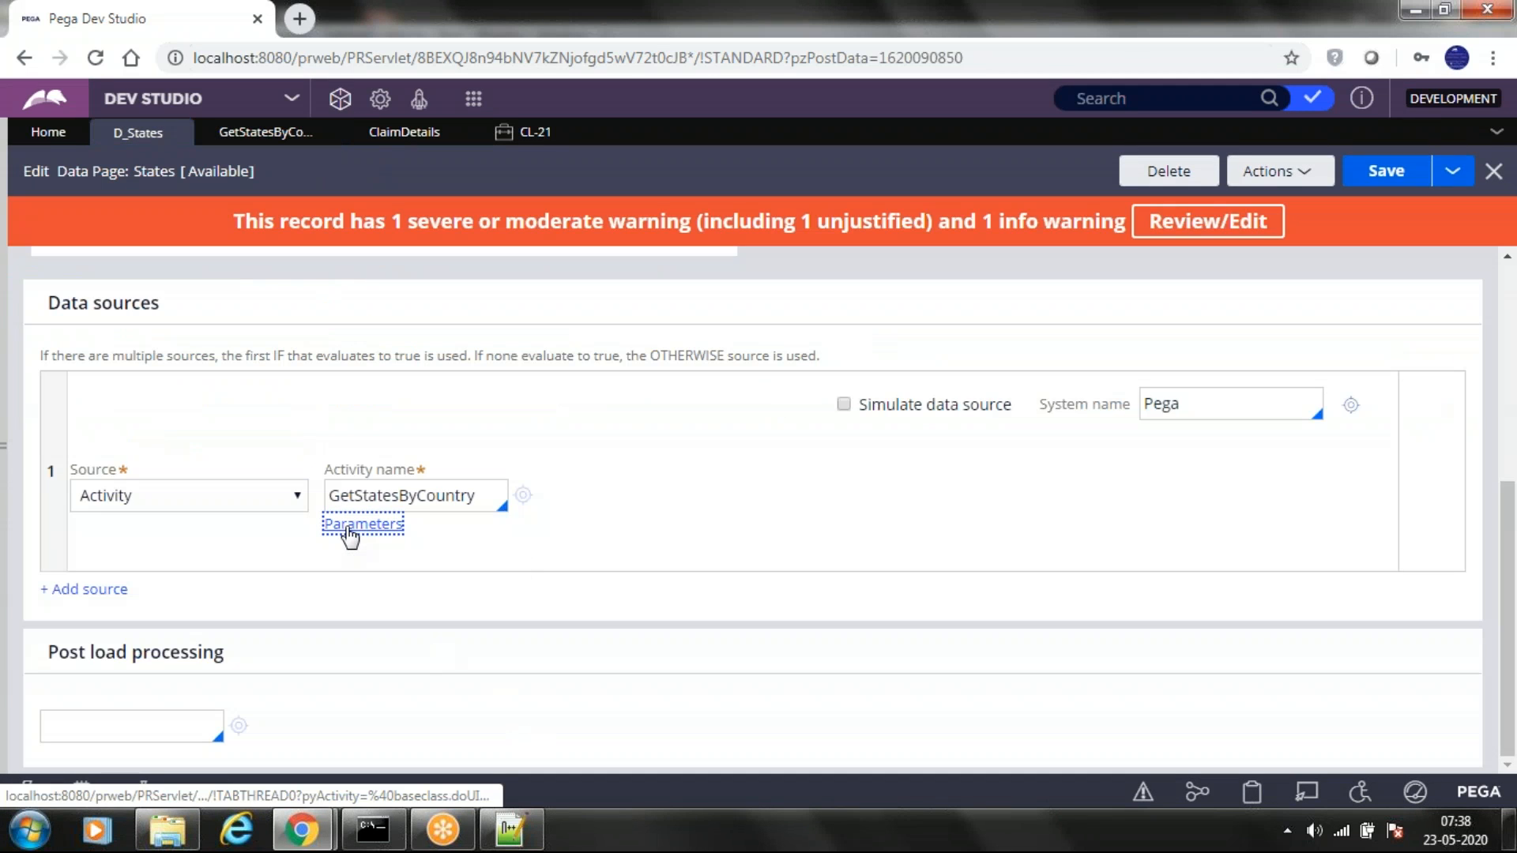
left_click(347, 527)
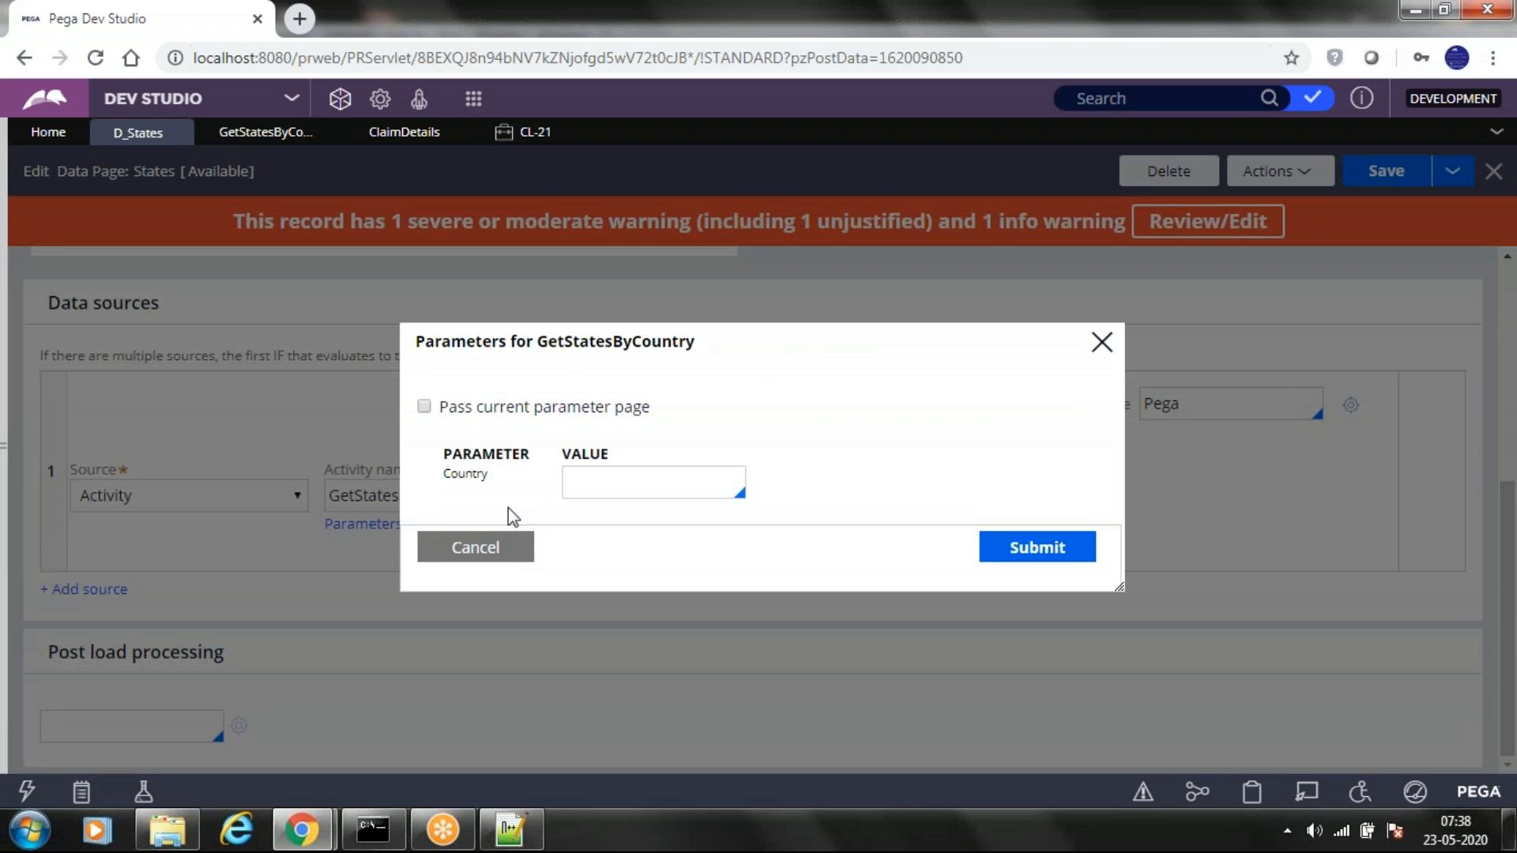
Set the Country parameter's value to Param.Country and highlight the value
left_click_drag(446, 470, 484, 475)
left_click(588, 481)
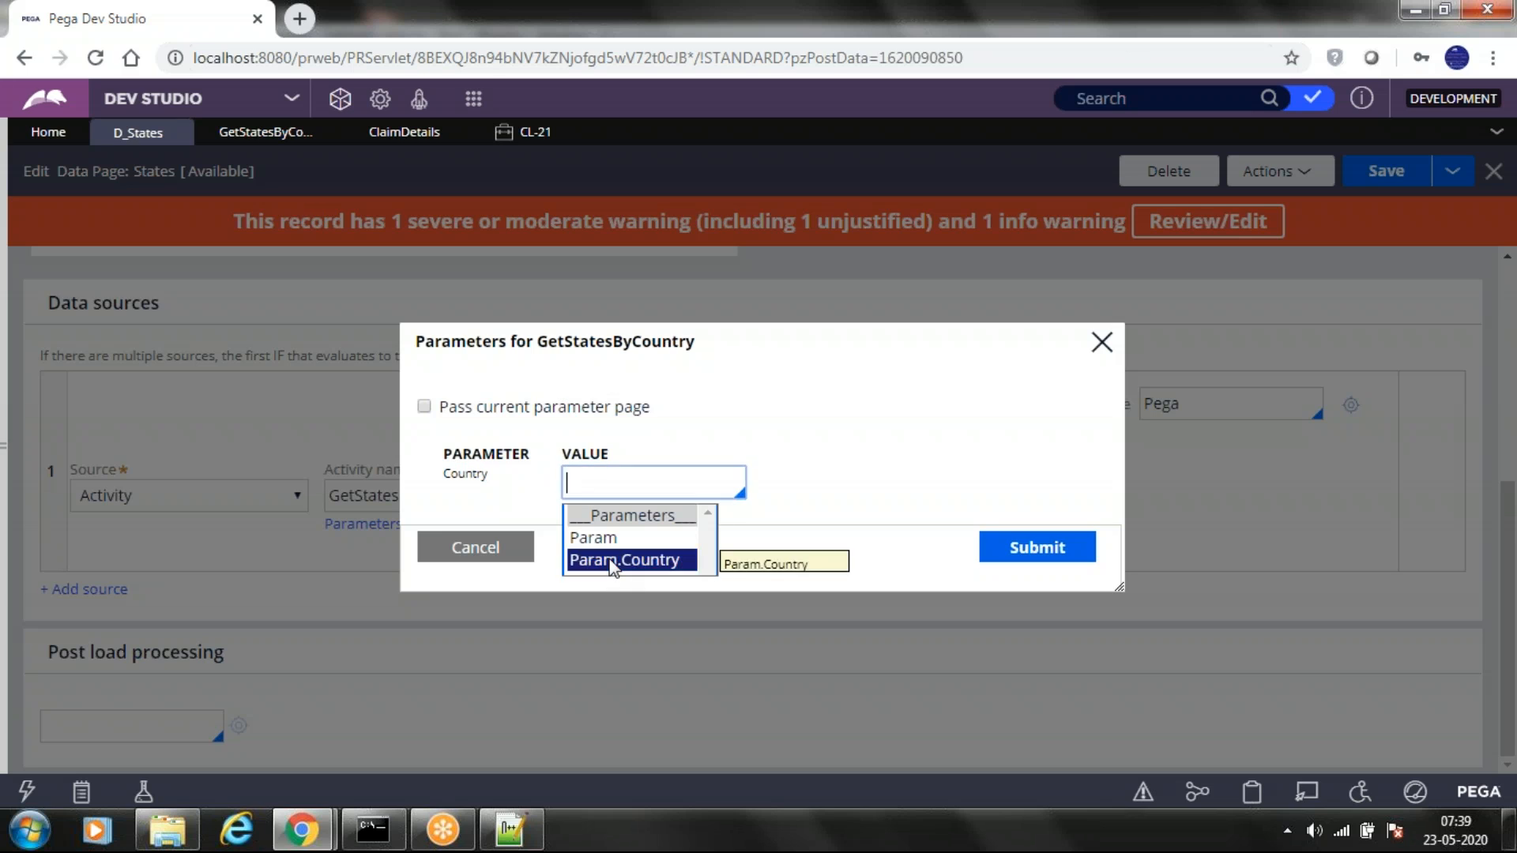
left_click(612, 558)
left_click_drag(677, 484, 568, 484)
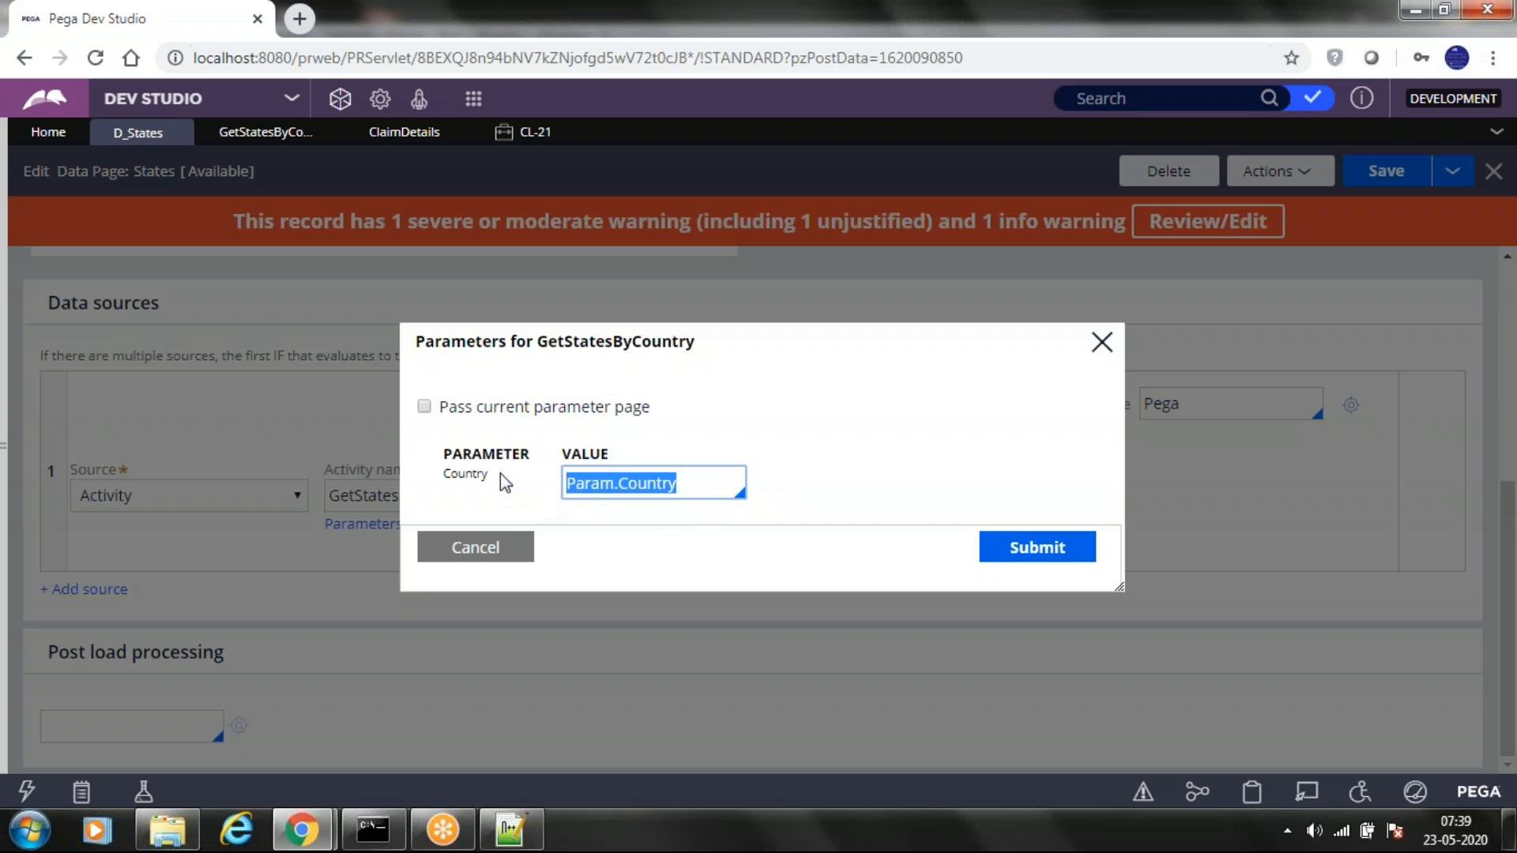
Highlight the Country parameter and its value in turn, and toggle Pass current parameter page on and off
double_click(468, 473)
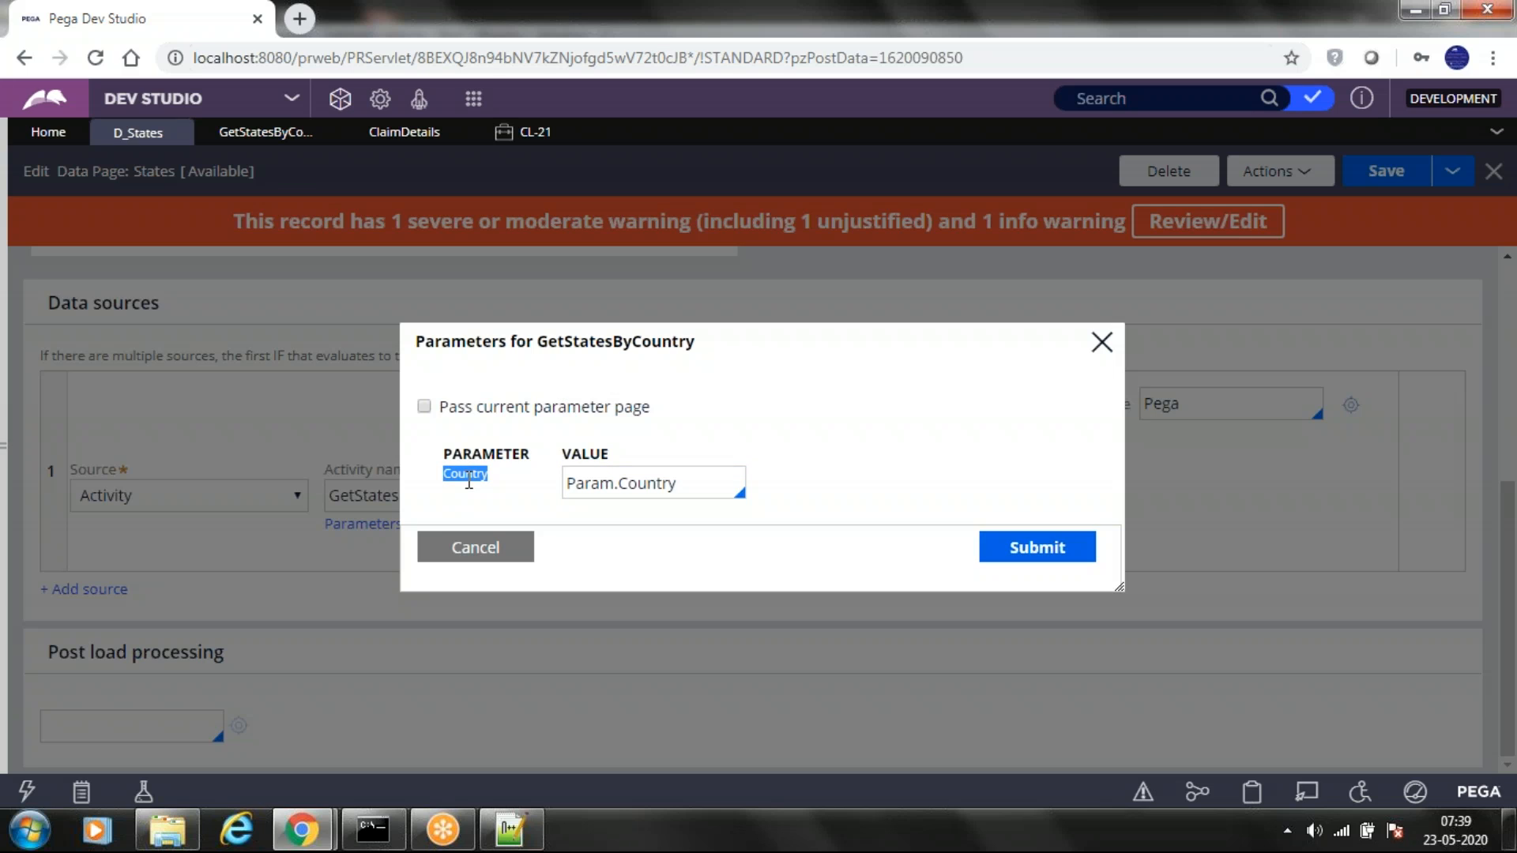
left_click_drag(721, 489, 479, 487)
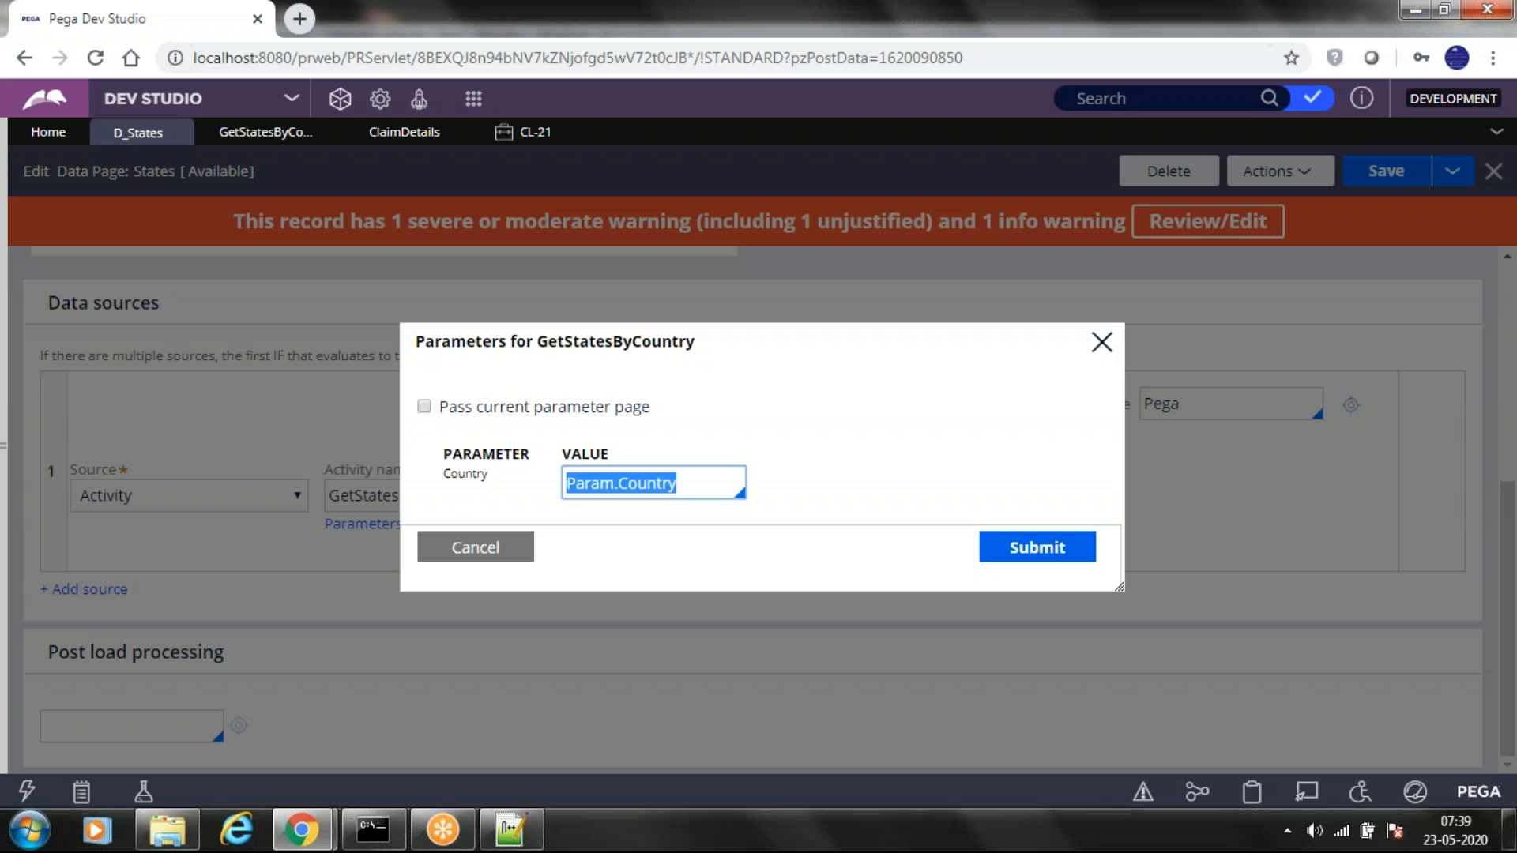
double_click(595, 484)
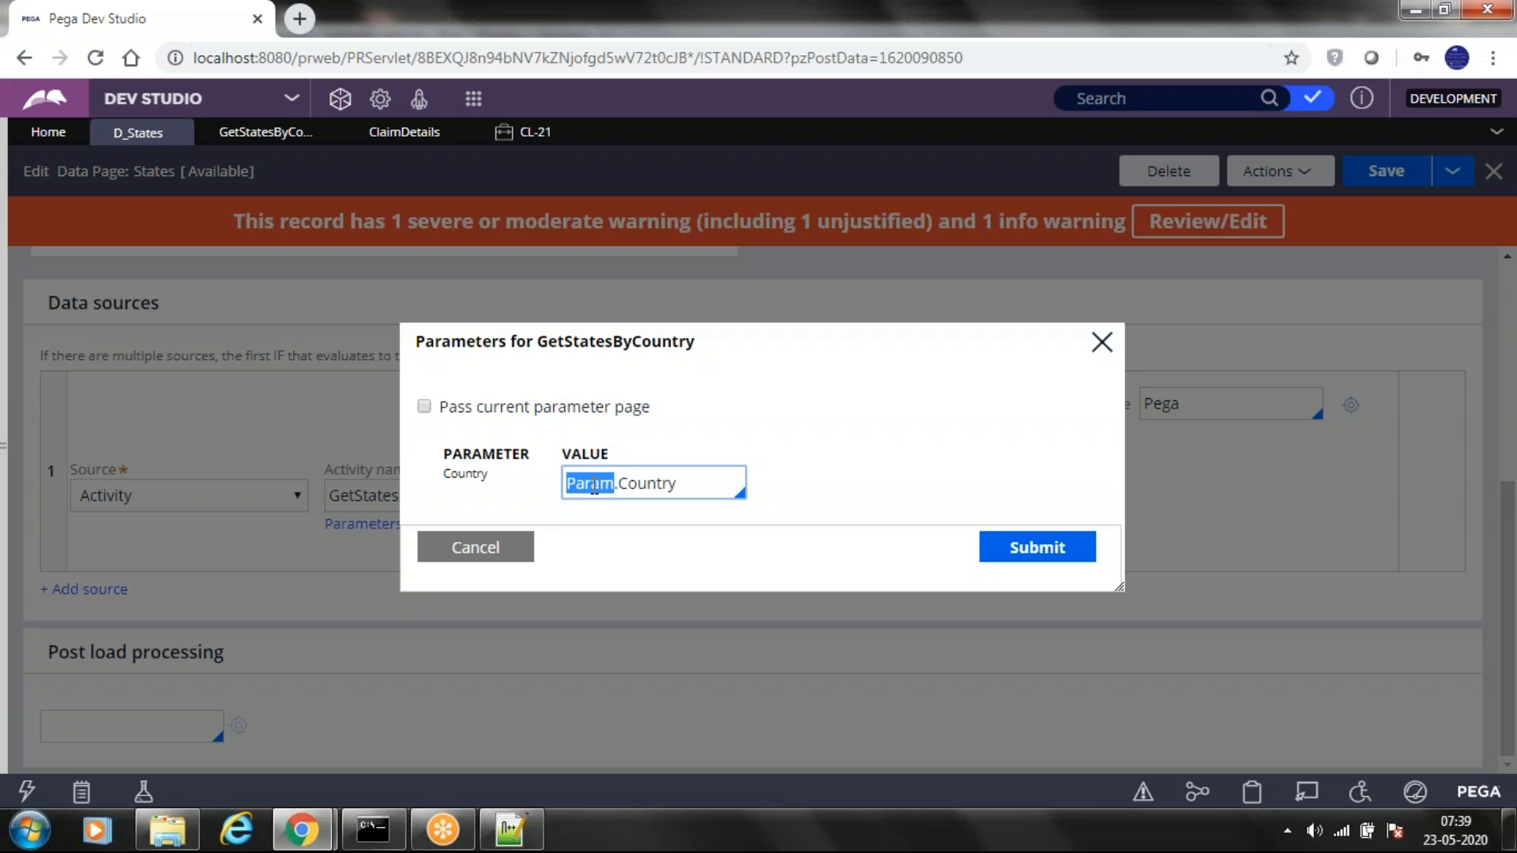
double_click(472, 474)
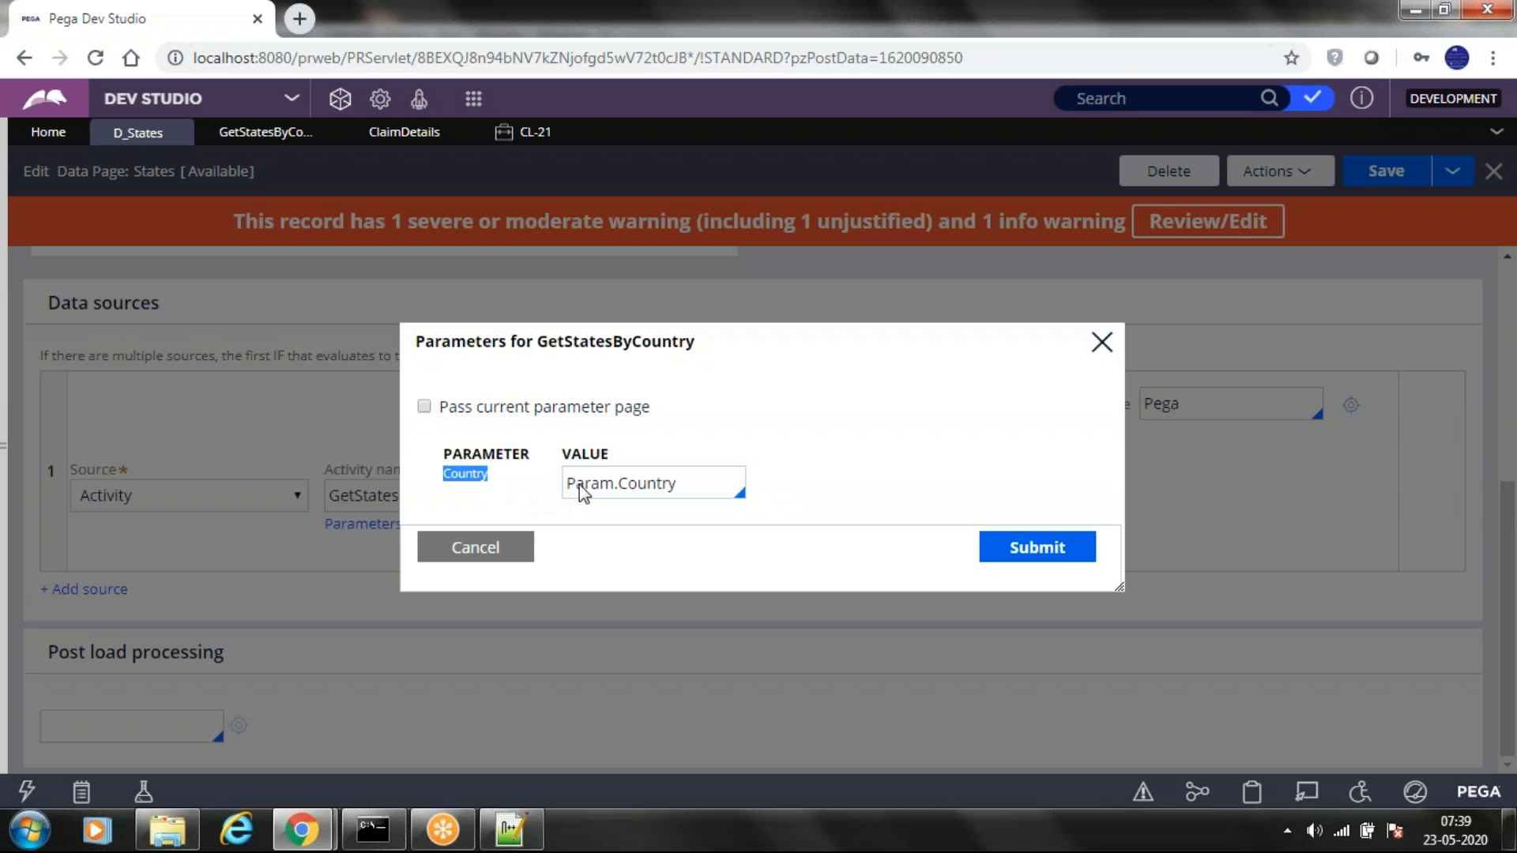
double_click(646, 484)
double_click(651, 483)
left_click(424, 407)
left_click(424, 418)
Clear the Country parameter's value, enable Pass current parameter page, and submit the source parameters
left_click_drag(706, 484, 565, 484)
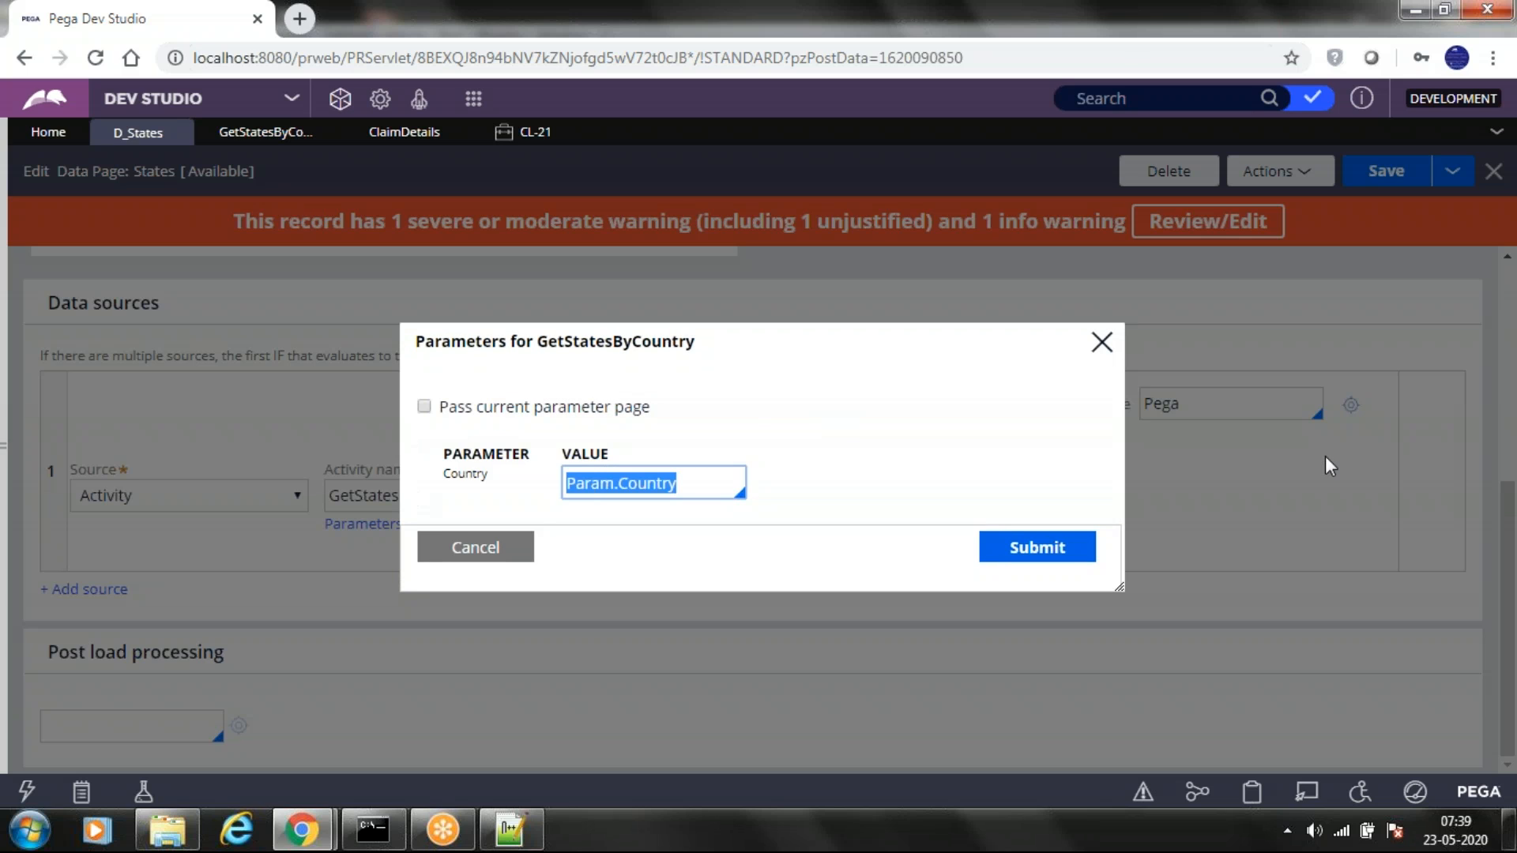
key("BackSpace")
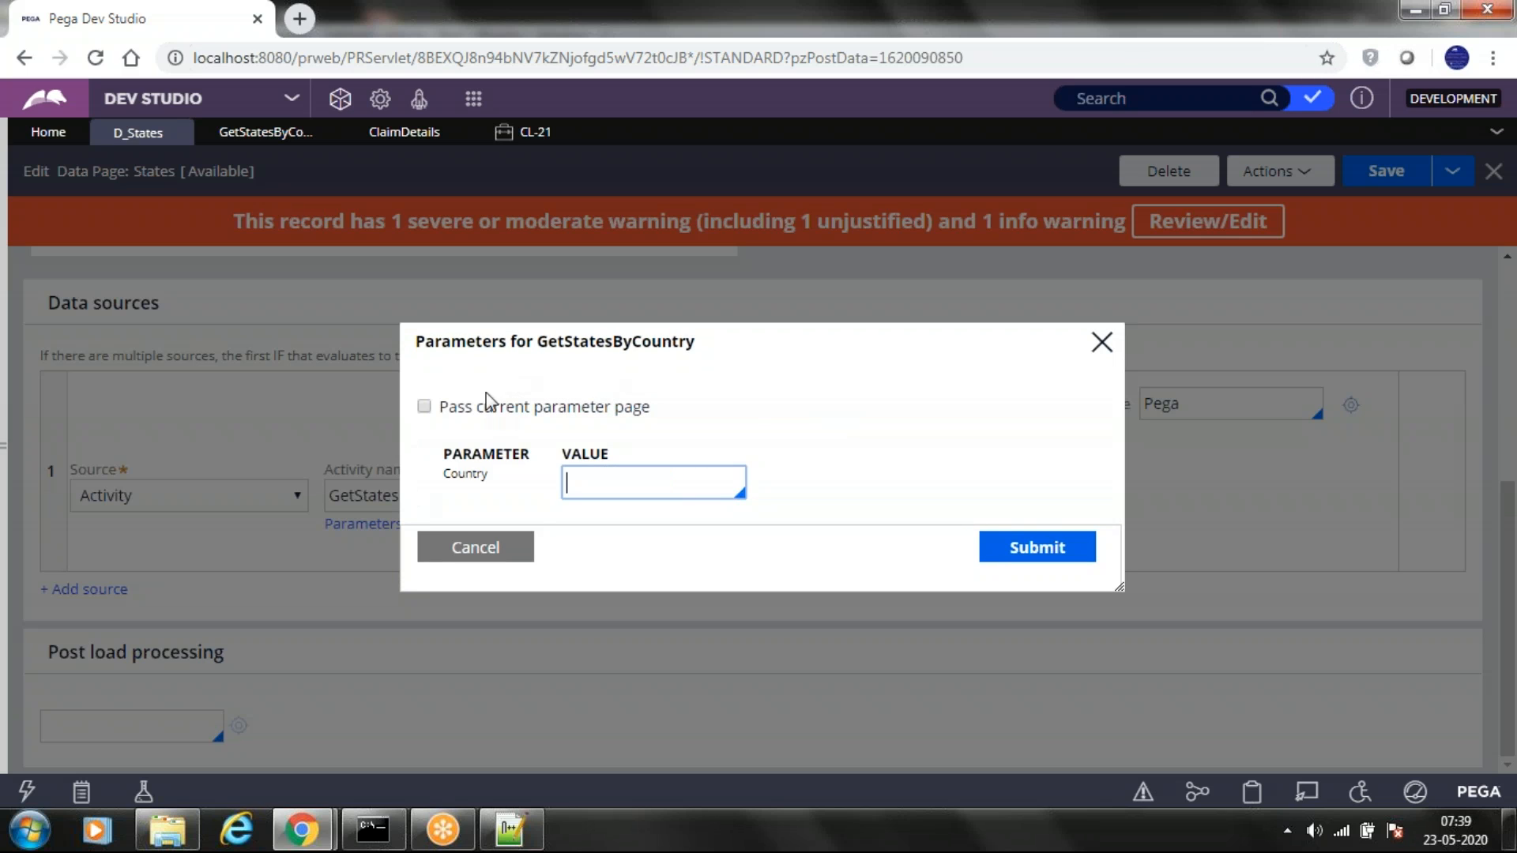
left_click(425, 407)
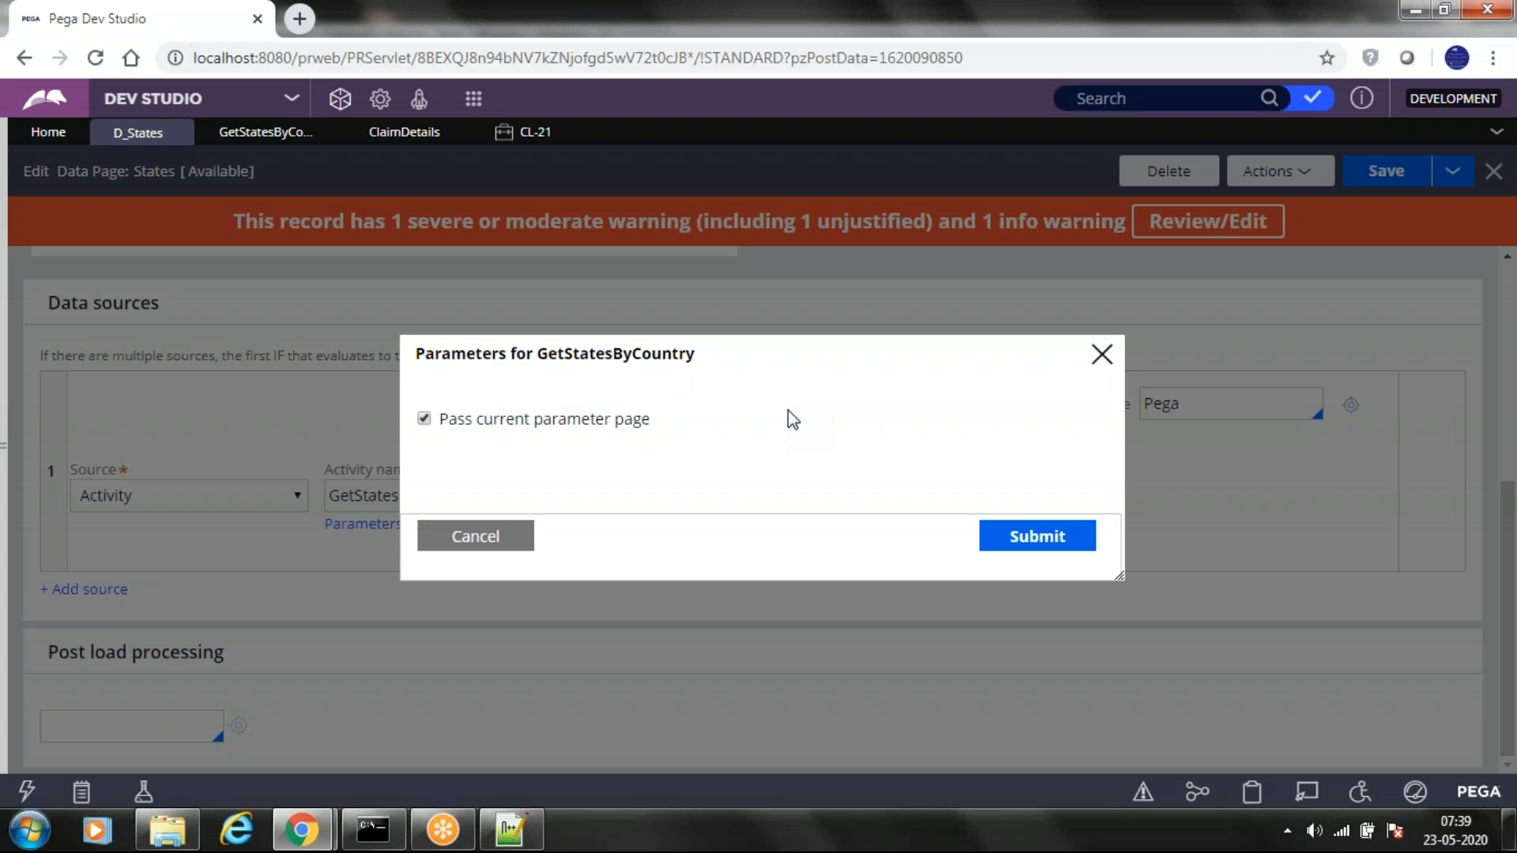
left_click(1050, 540)
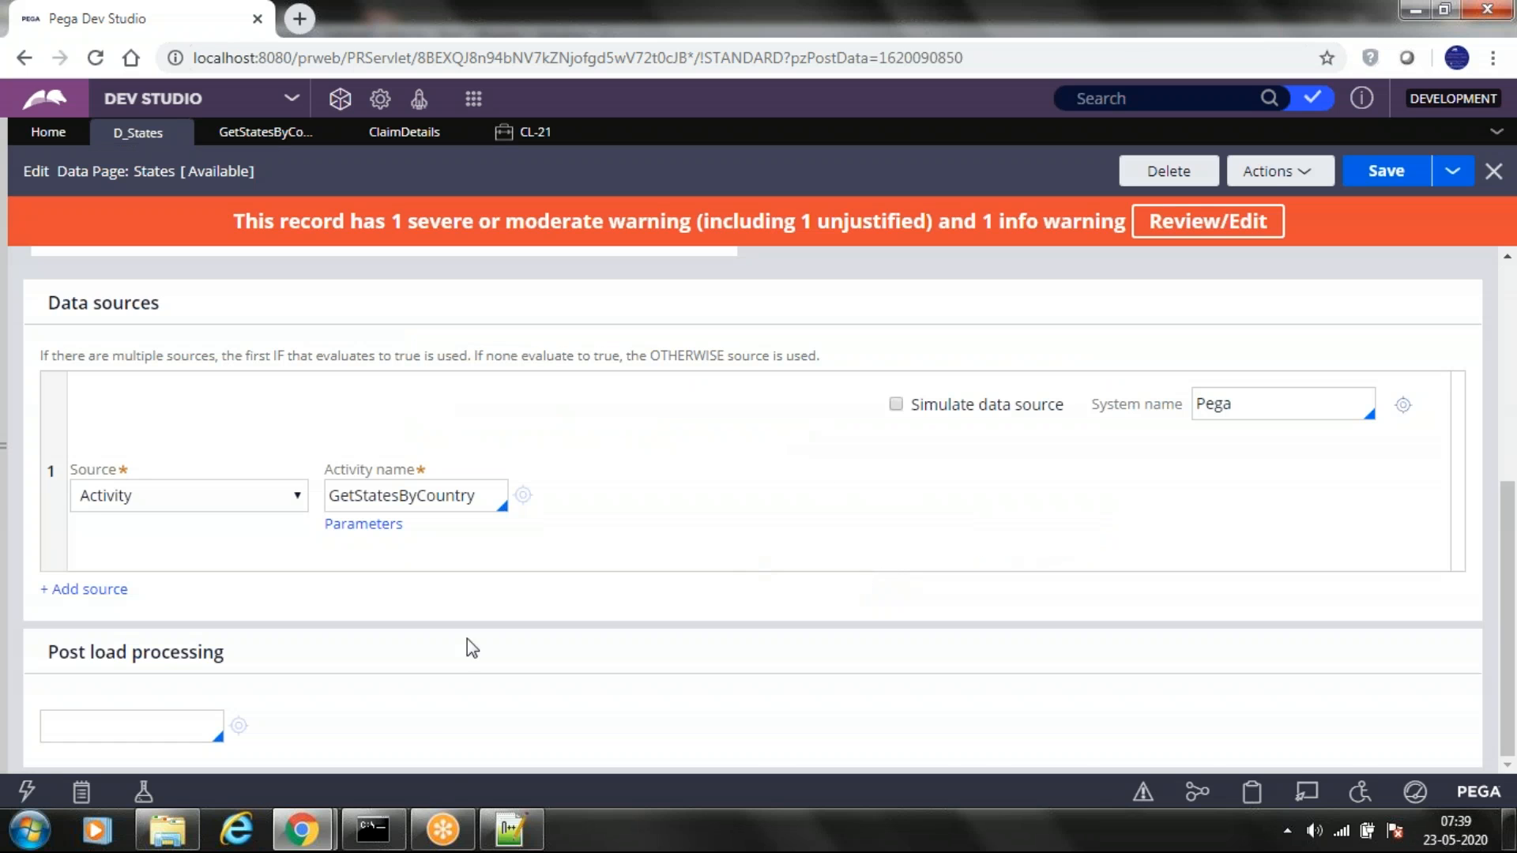
Switch to Notepad++ and highlight the data page, activity, parameter passing and query parts of the flow line in turn
left_click(511, 830)
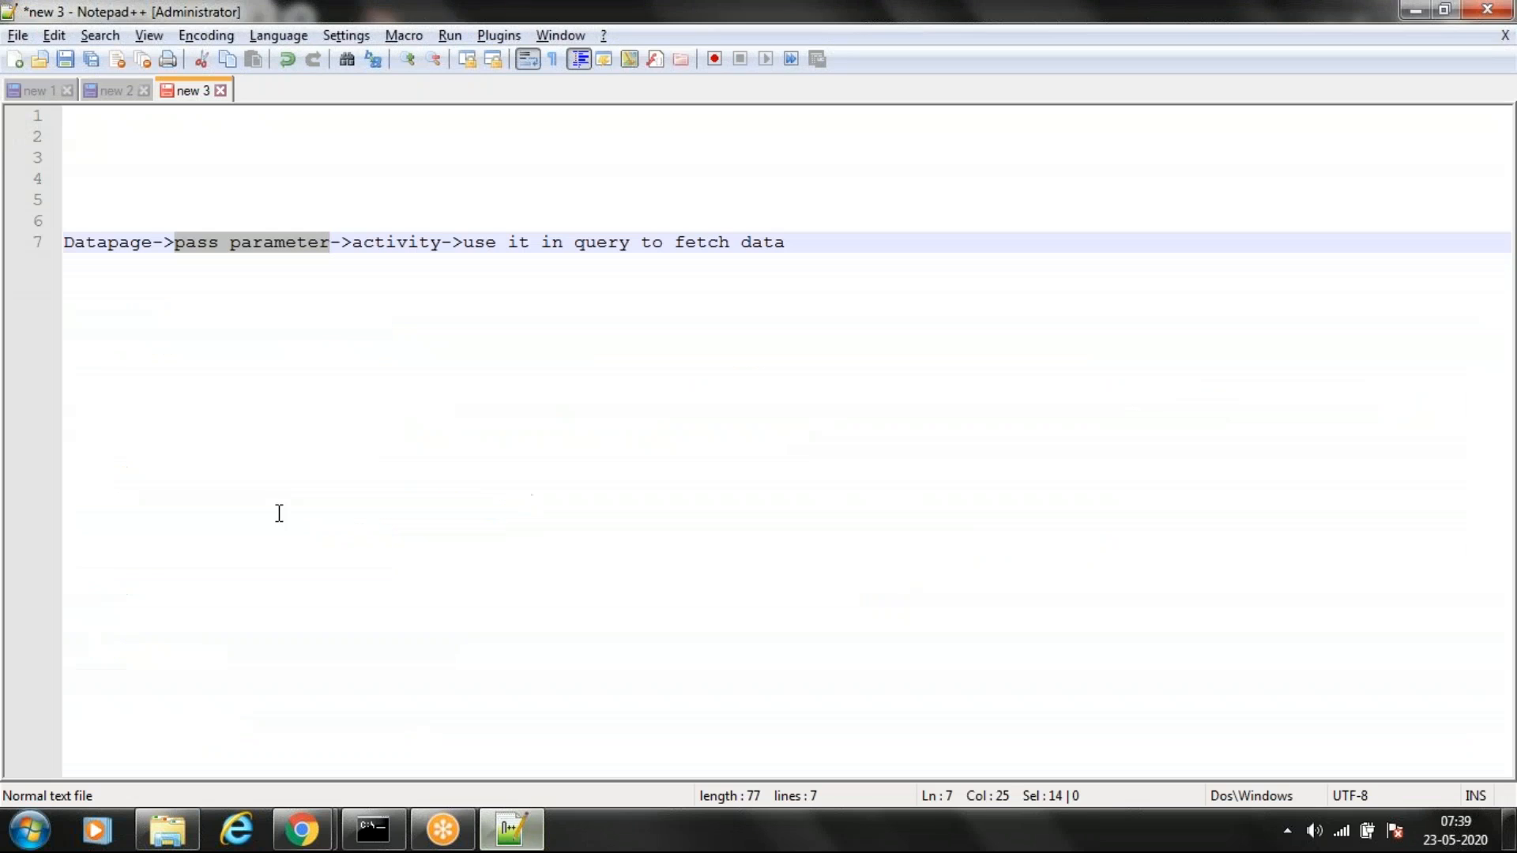
double_click(94, 241)
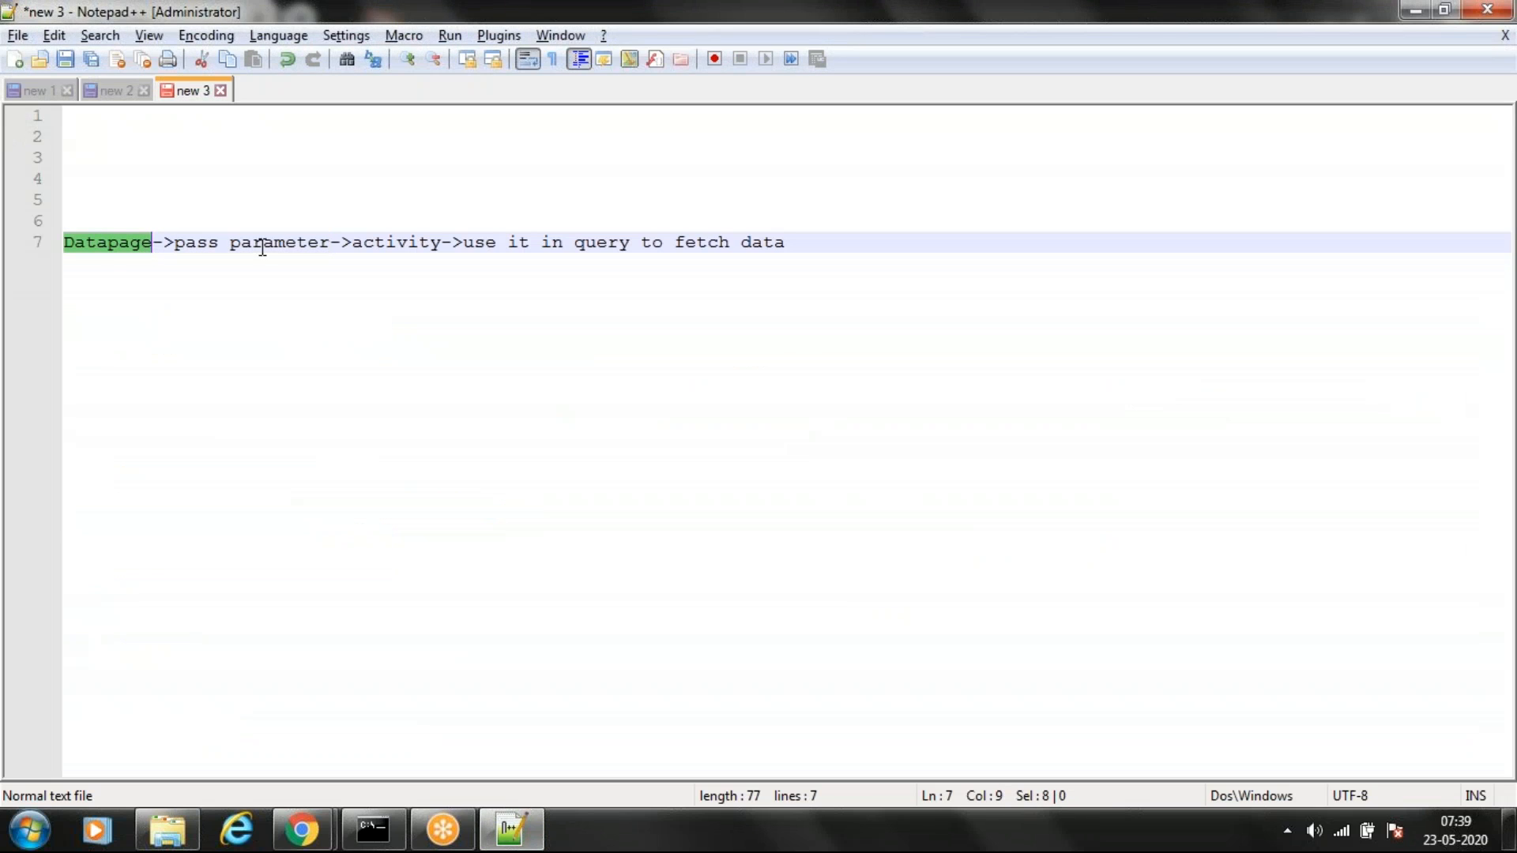
double_click(395, 242)
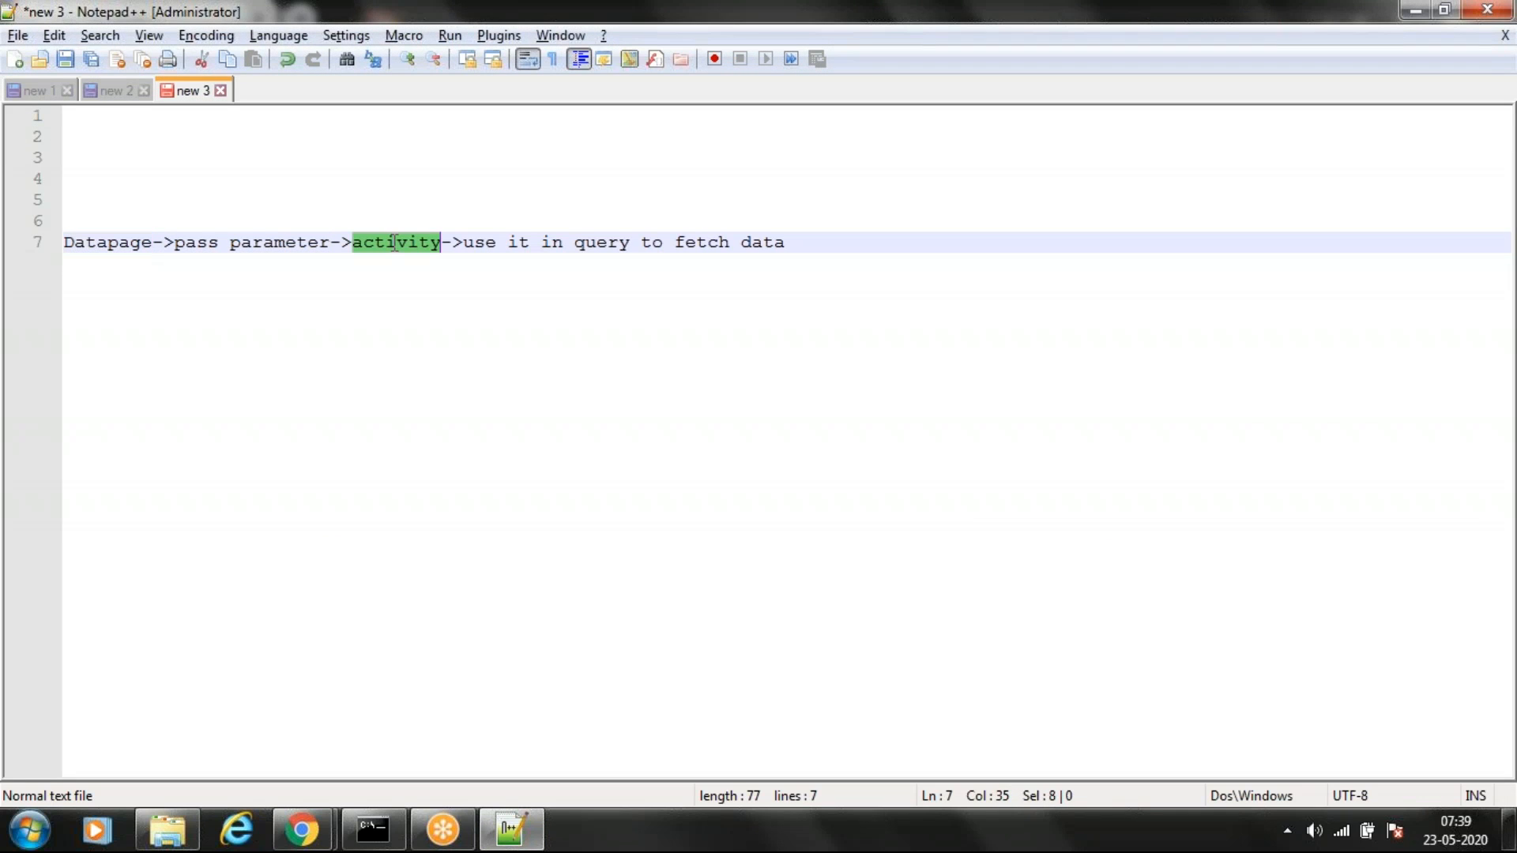
left_click(108, 242)
left_click(395, 242)
left_click_drag(174, 241, 329, 242)
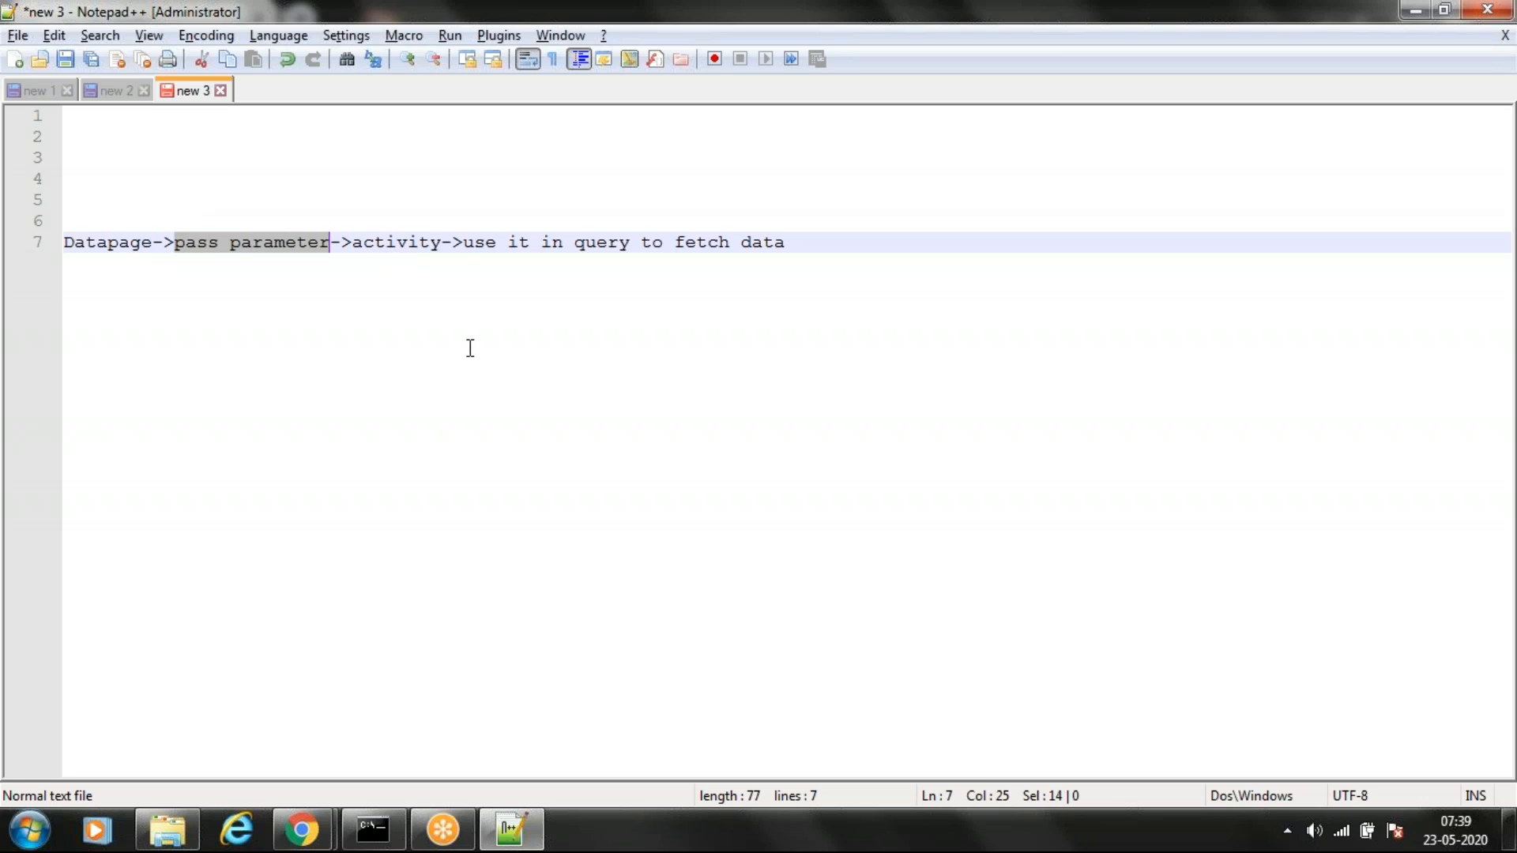
left_click_drag(466, 242, 789, 242)
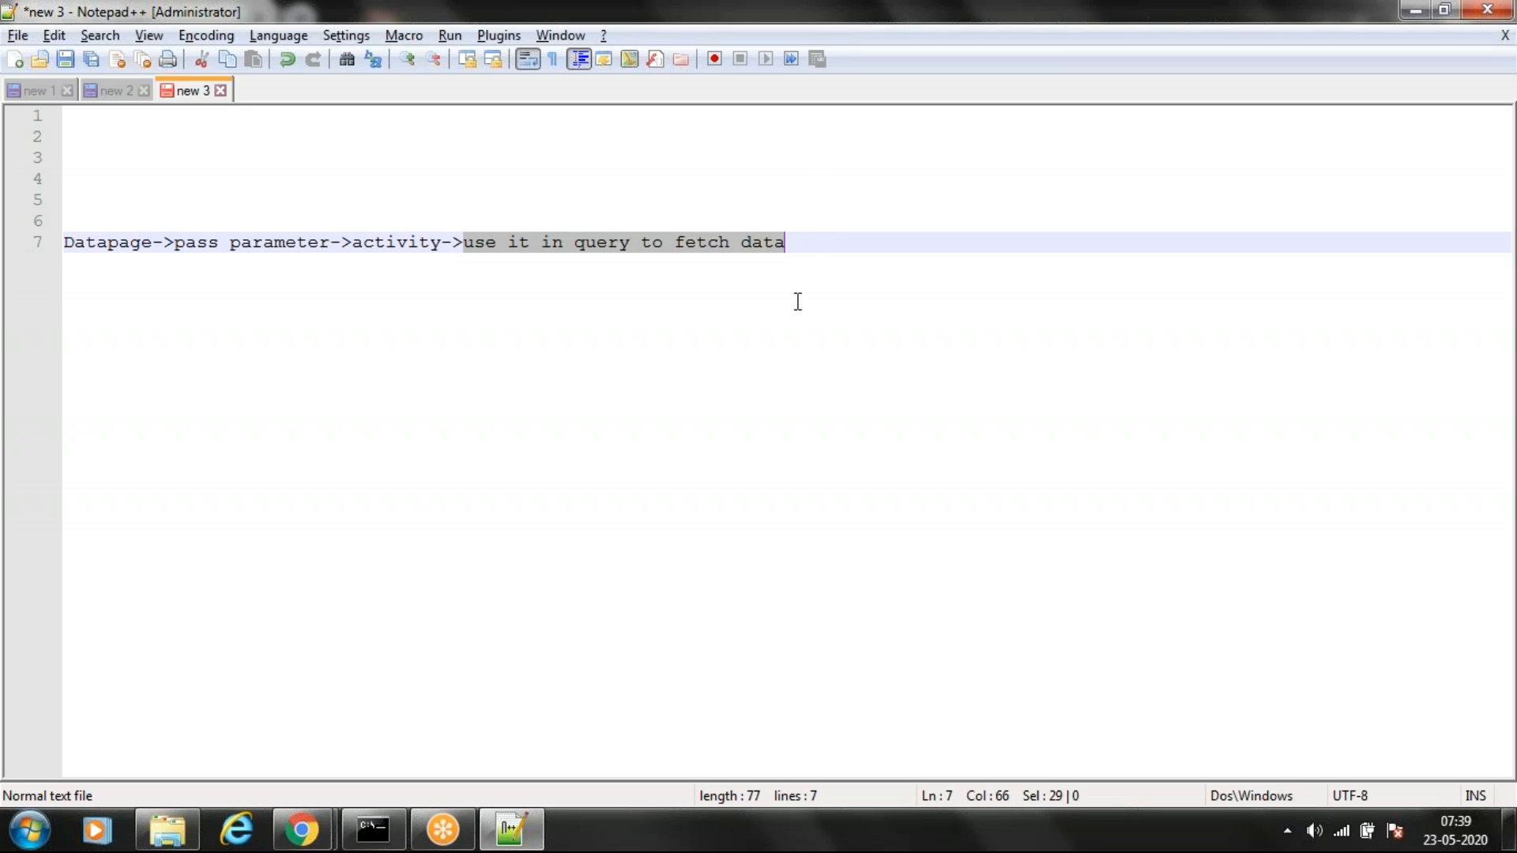
Switch to Pega Dev Studio and add a third step with method Obj-Open to the GetStatesByCountry activity
key("alt+Tab")
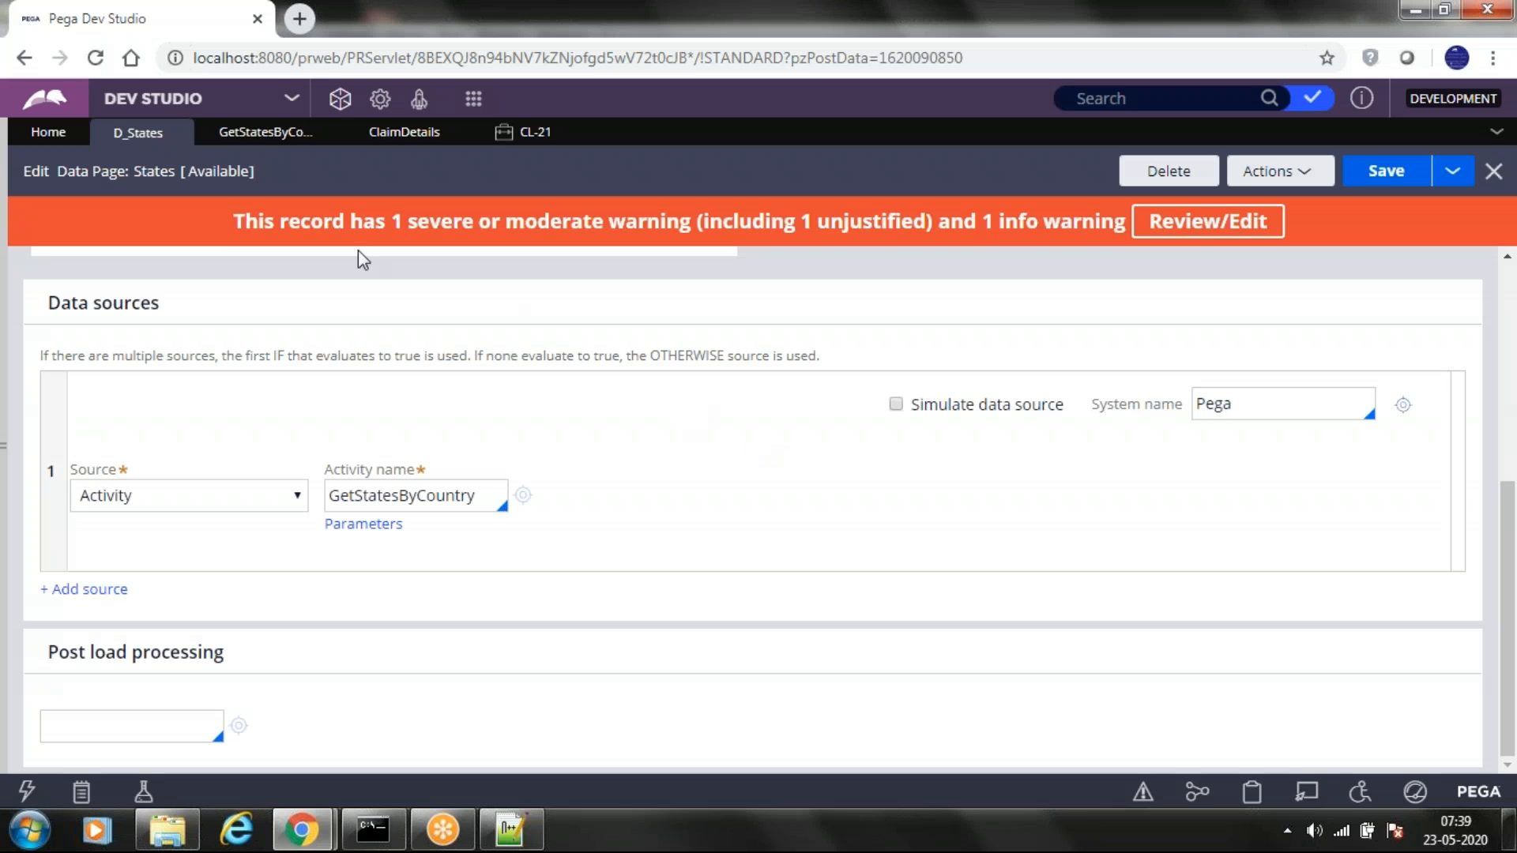
left_click(265, 135)
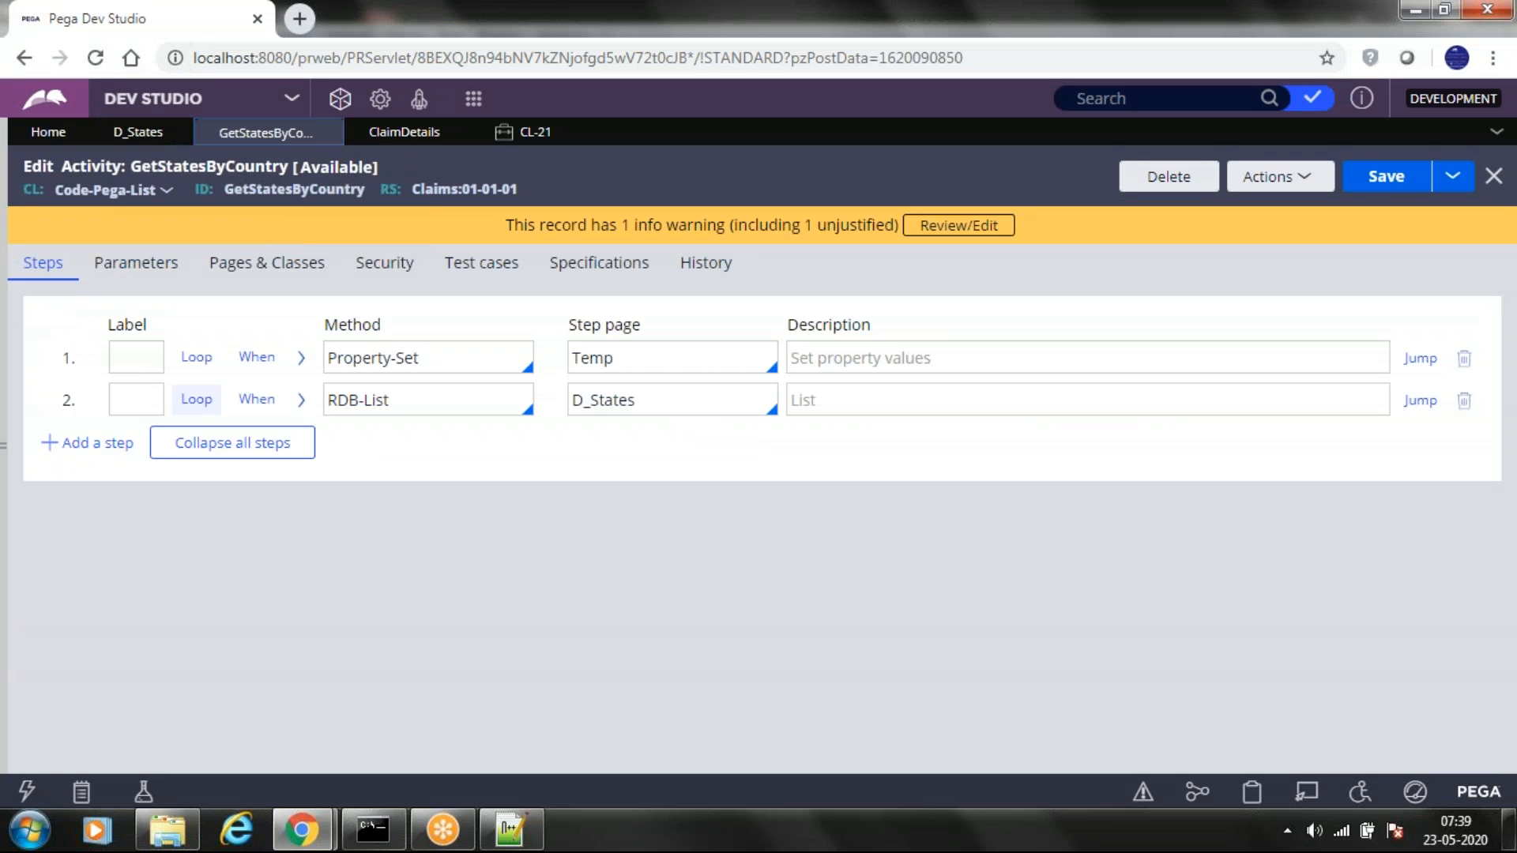
left_click(79, 443)
left_click(353, 443)
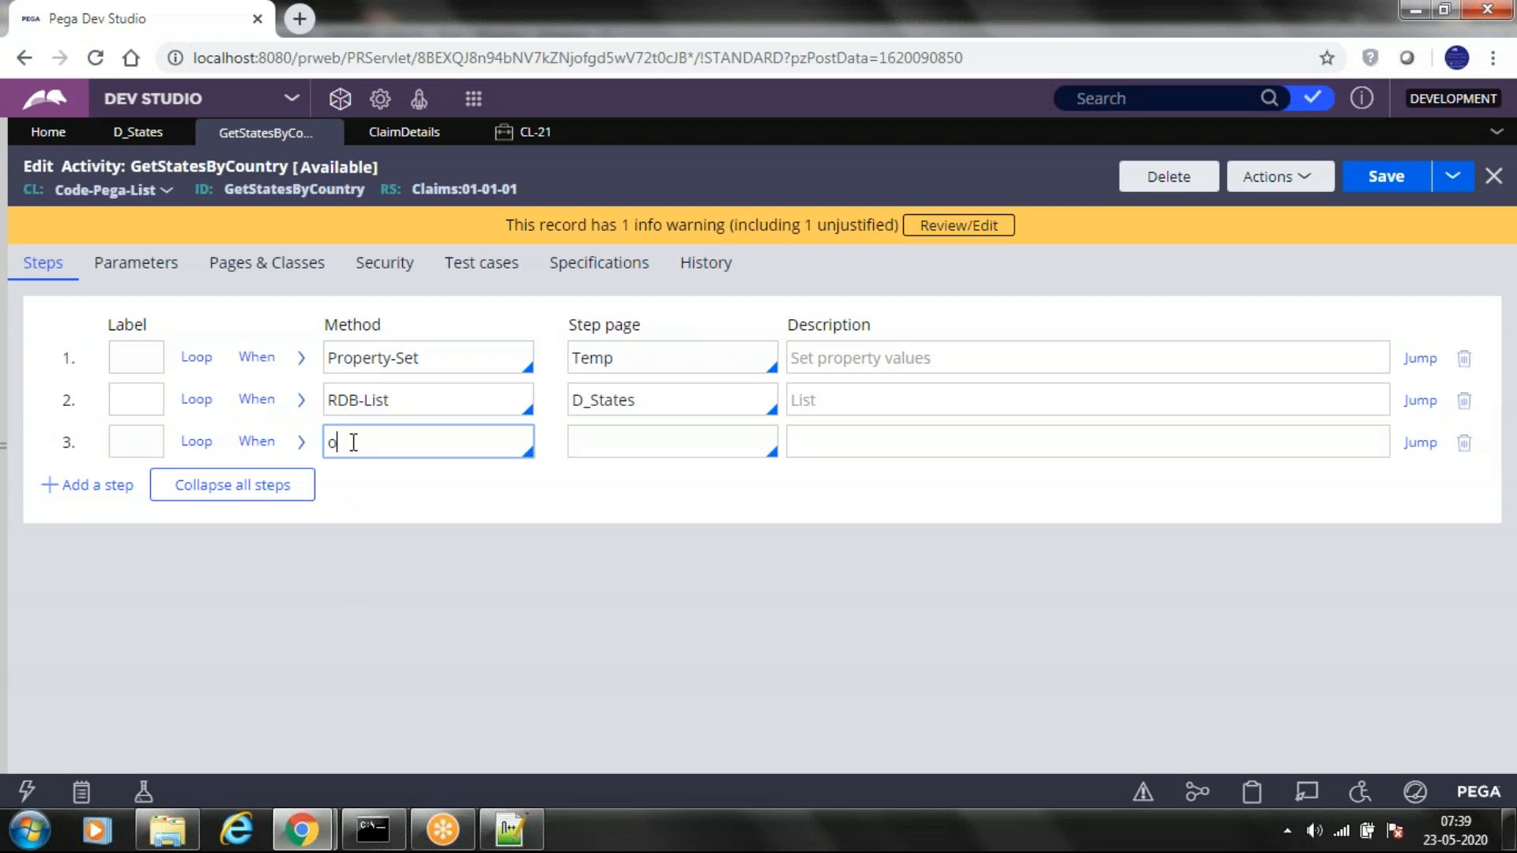
type("obj-open")
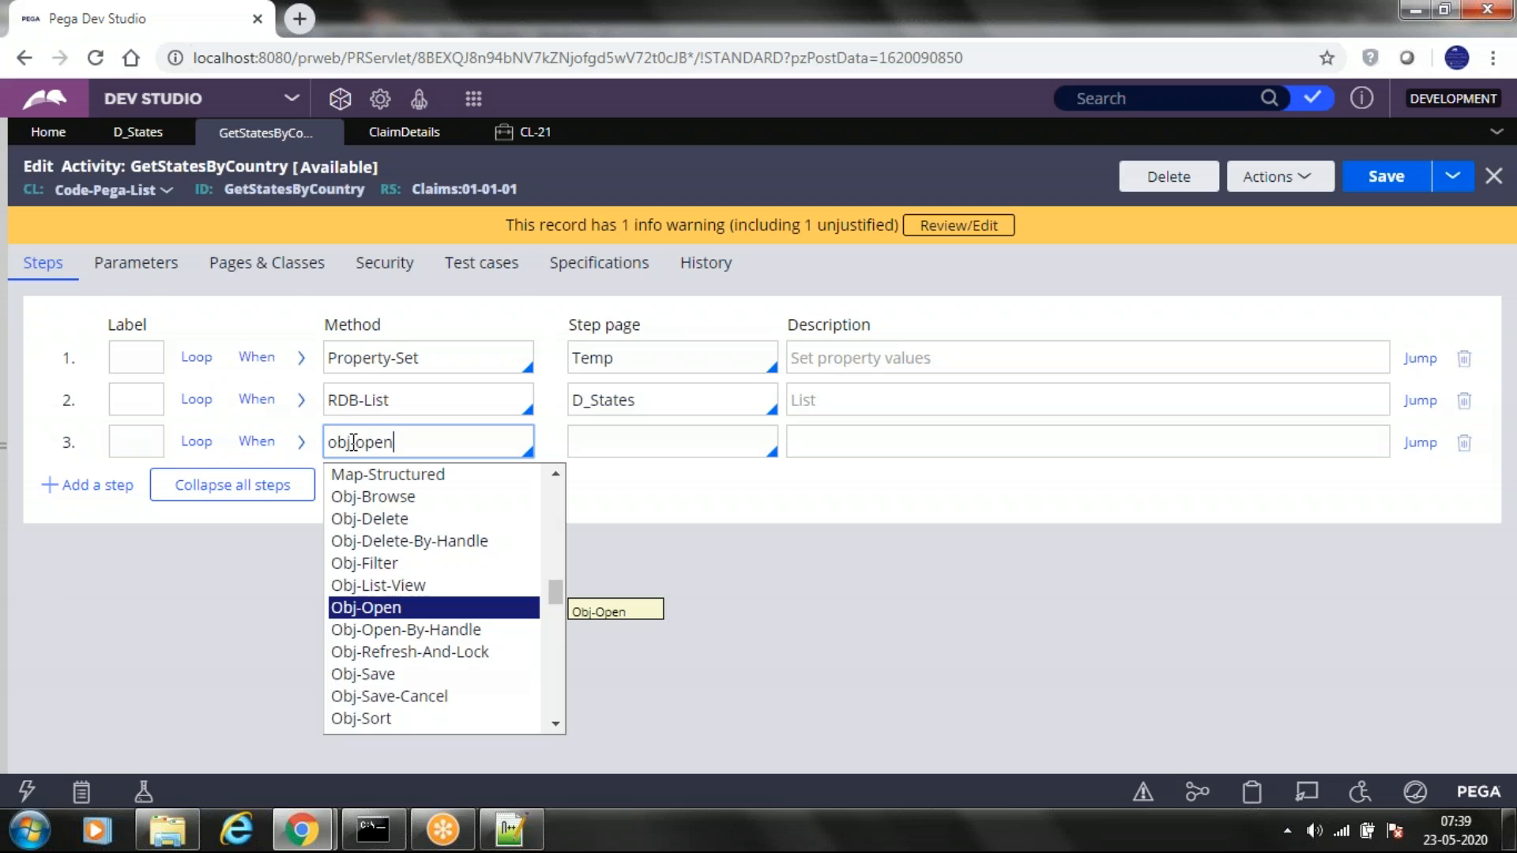
key("Return")
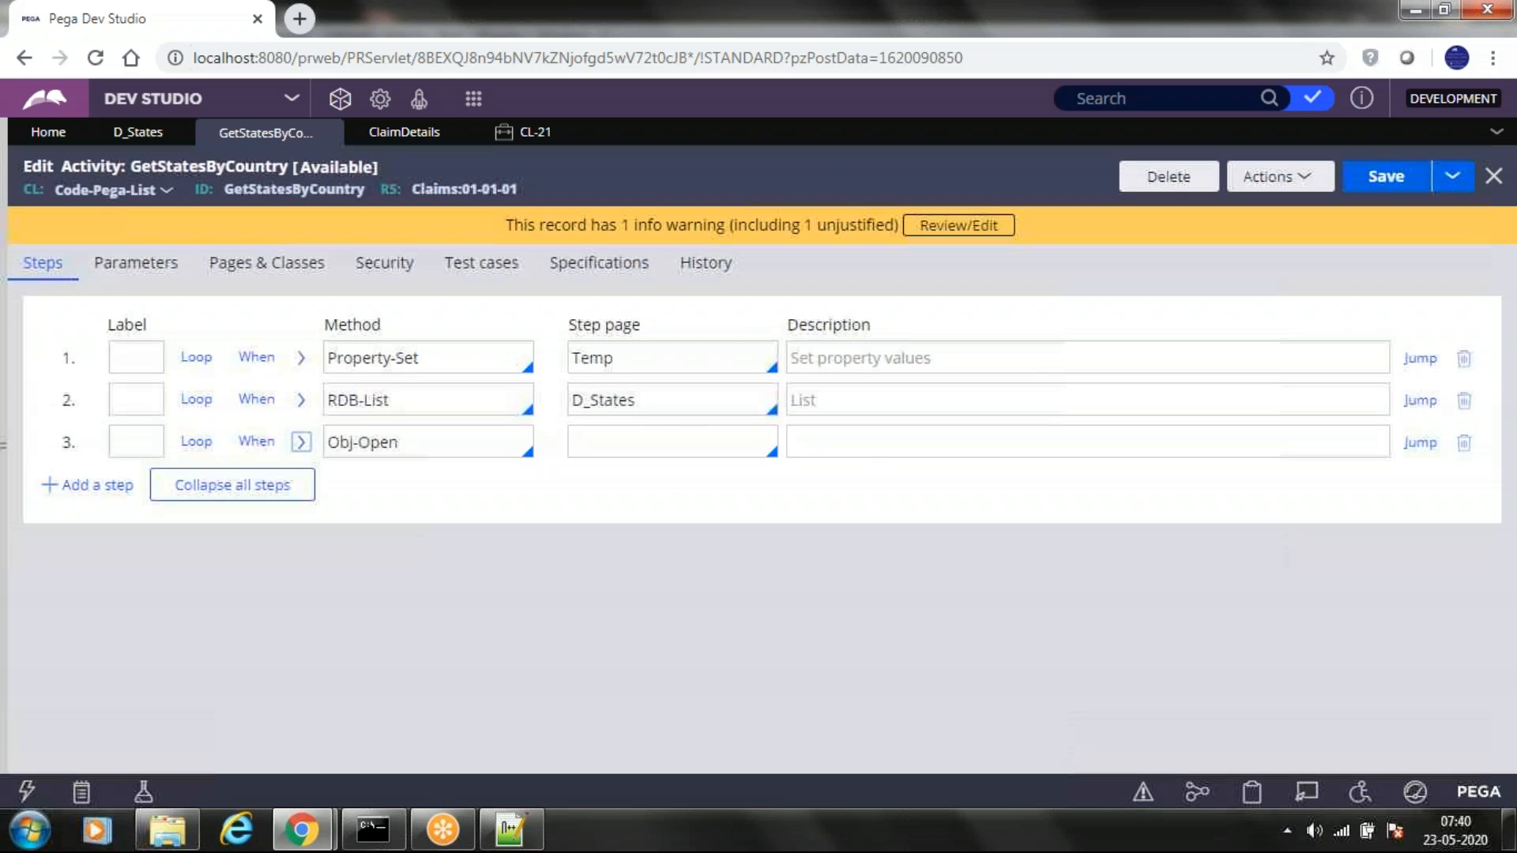
Set the PropertyValue of the Obj-Open step's method parameters to Param.Country
left_click(301, 445)
left_click(284, 576)
scroll(474, 545, "down", 2)
left_click(447, 625)
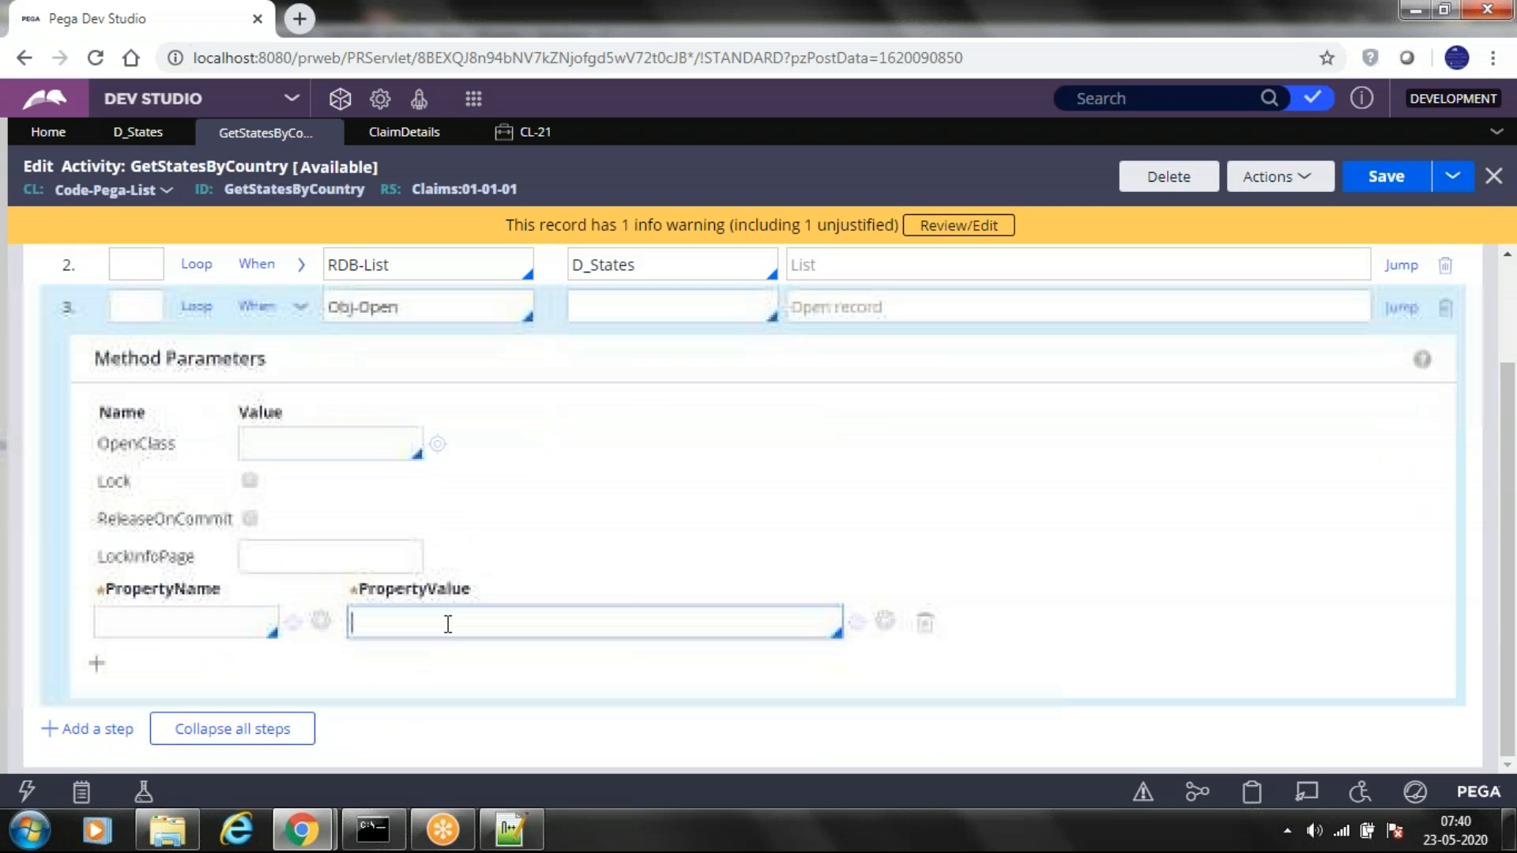
type("Param.")
key("Down")
key("Return")
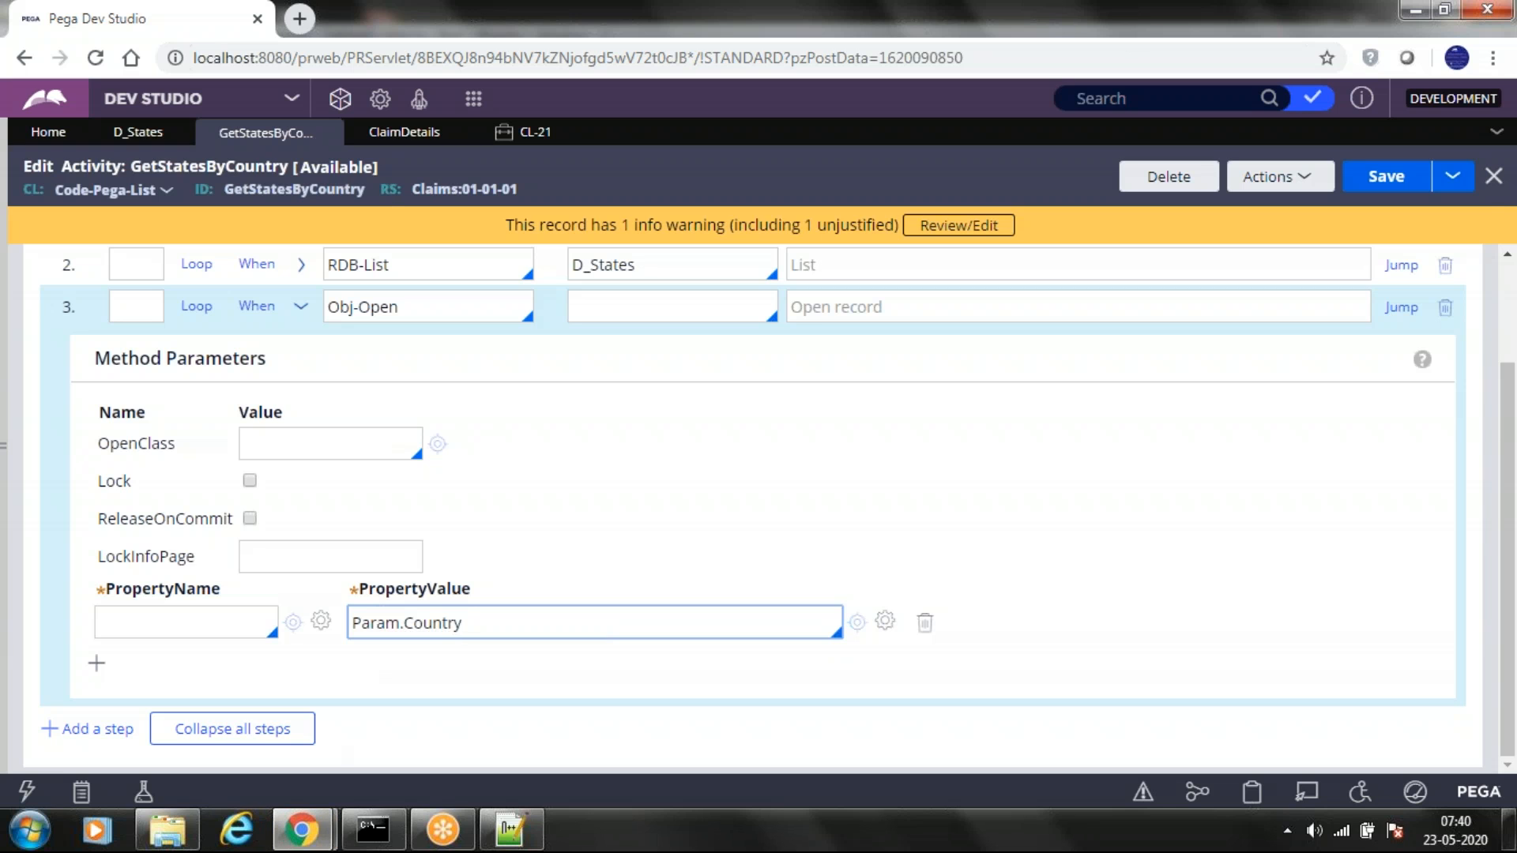
Check the States table data in pgAdmin, return to the activity and delete its Obj-Open step
left_click(294, 830)
left_click(379, 701)
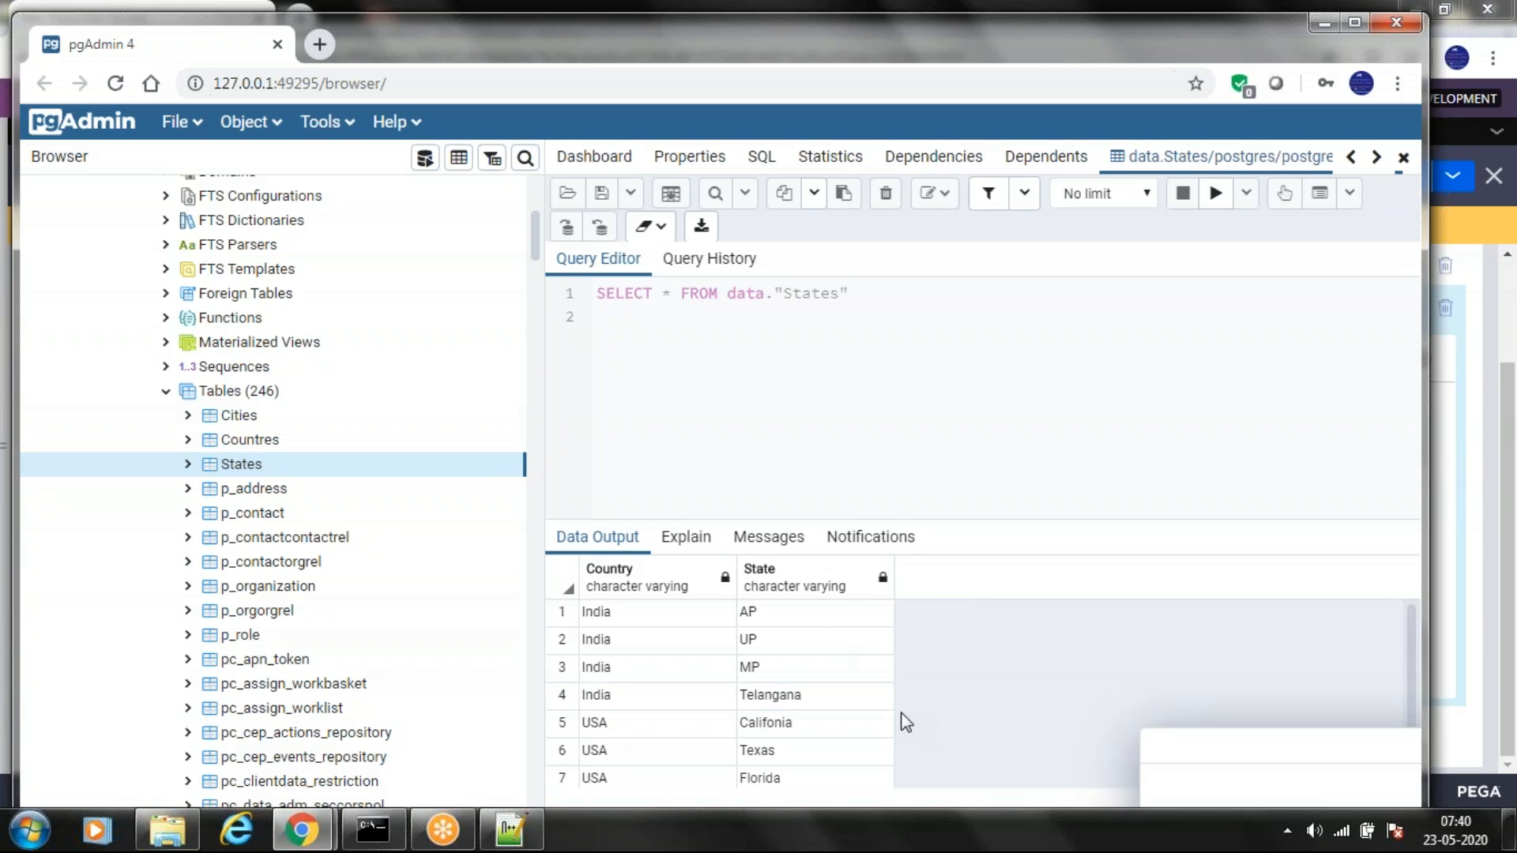
key("alt+Tab")
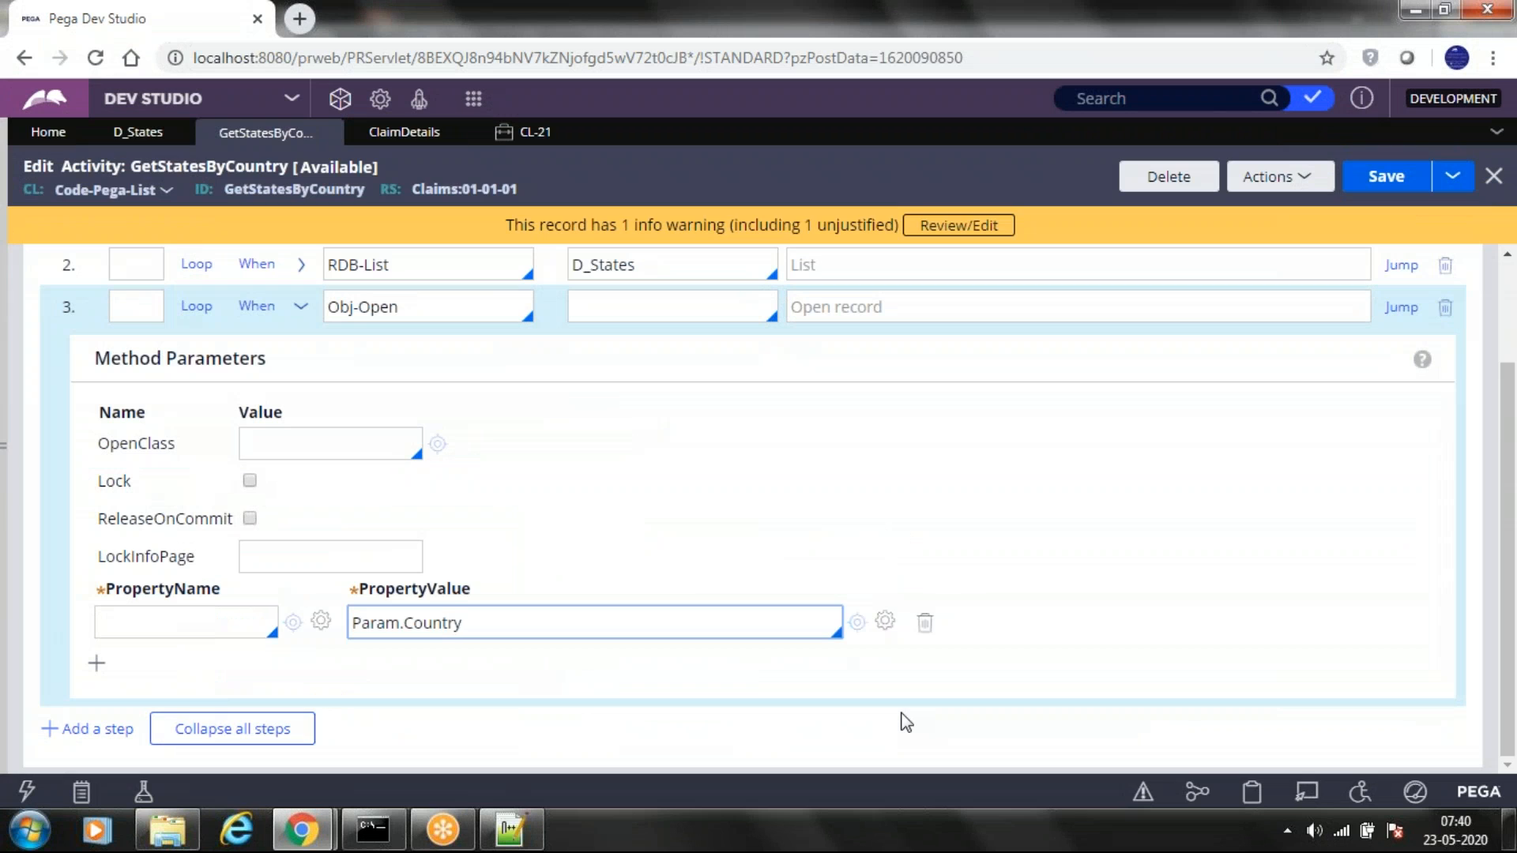
left_click(1444, 310)
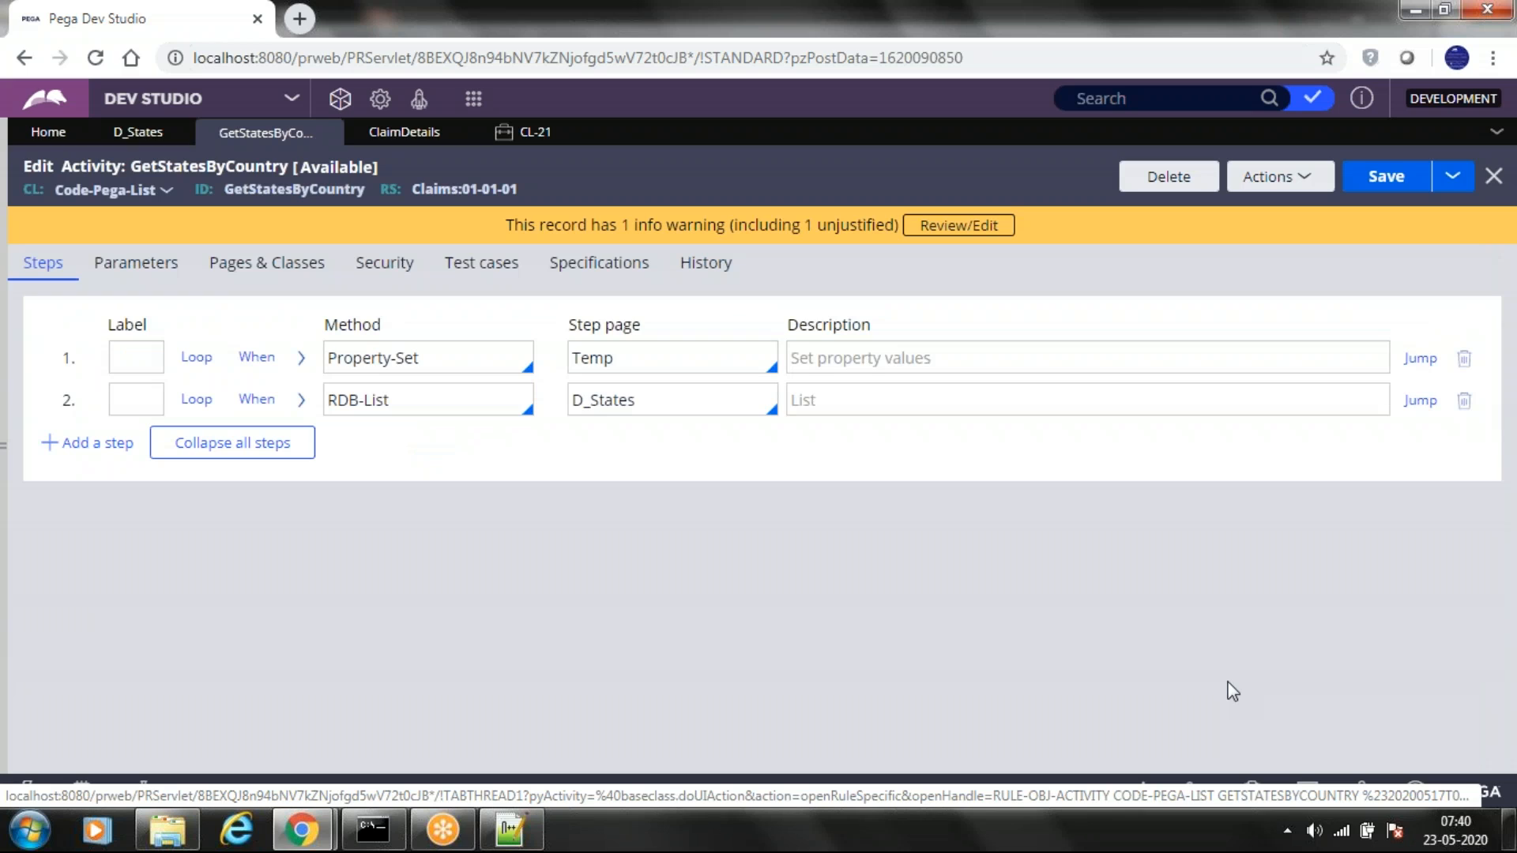
Expand the RDB-List step's method parameters and highlight the method name and the RequestType value
left_click(124, 356)
left_click(123, 404)
left_click(301, 401)
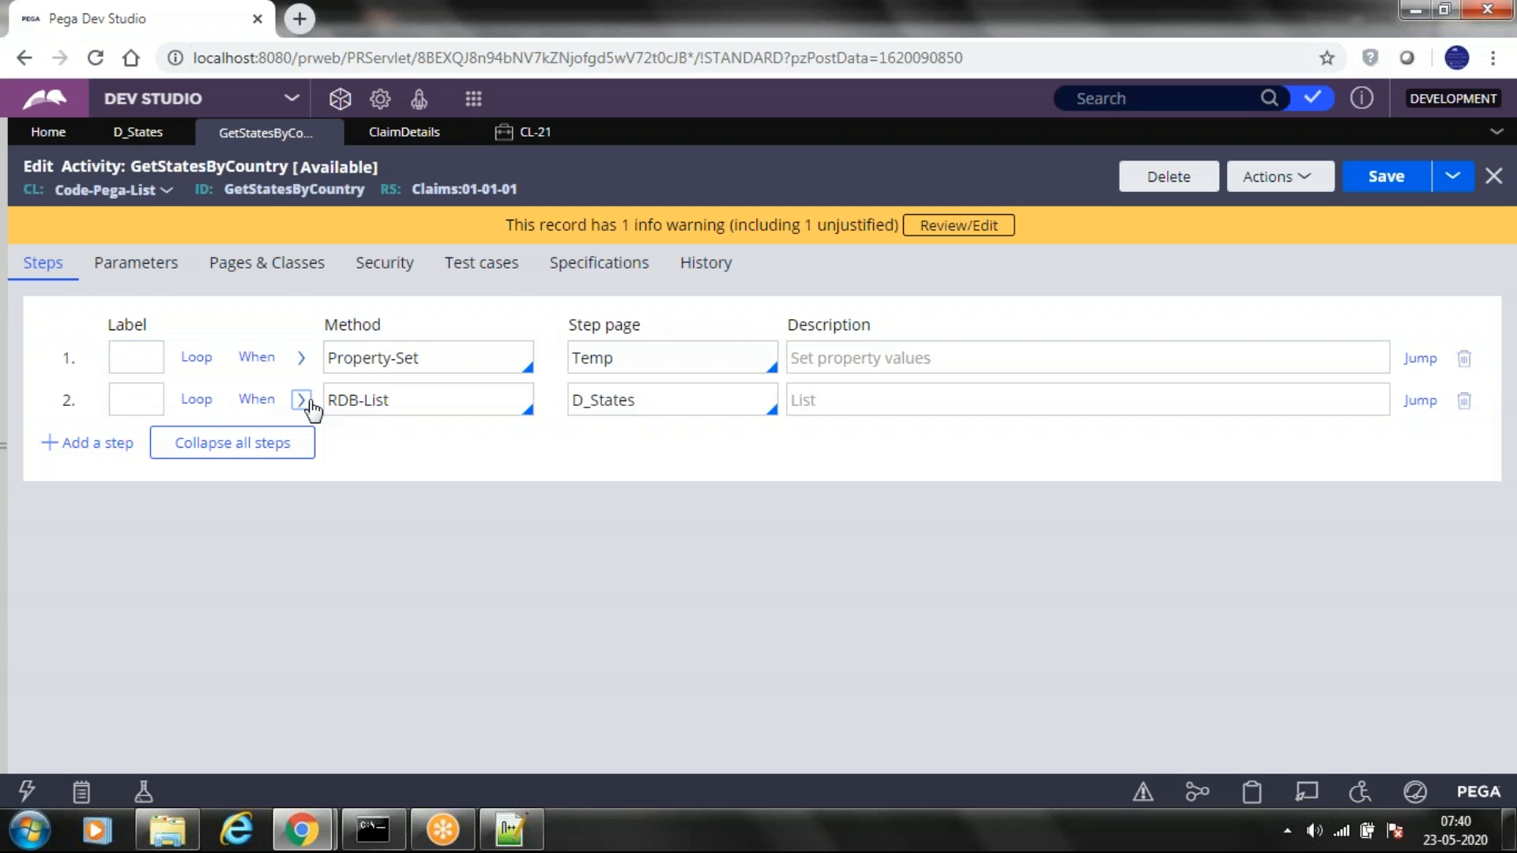
left_click_drag(408, 406, 308, 394)
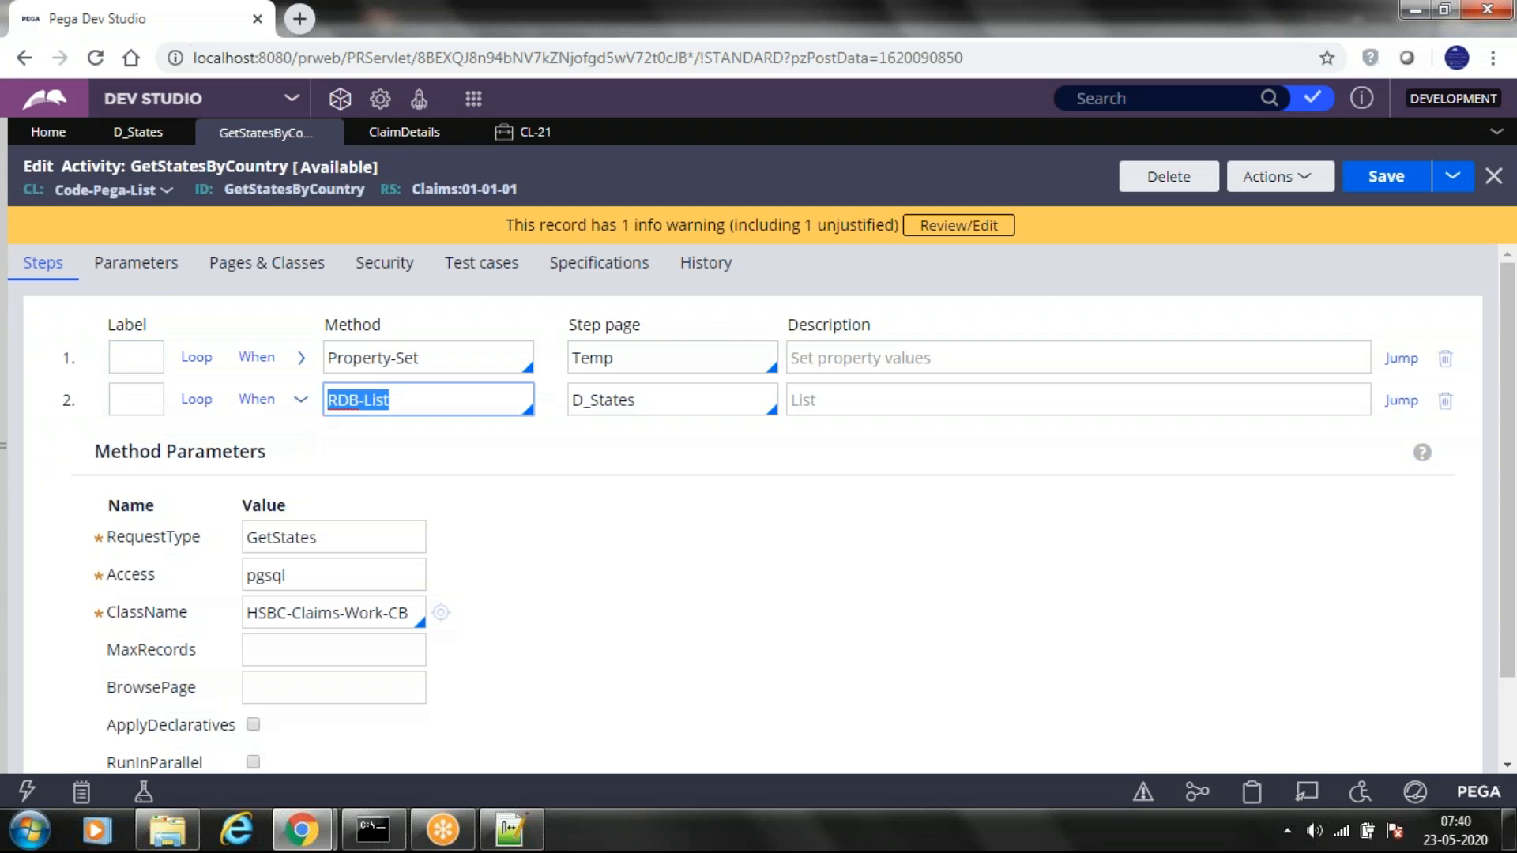
left_click(309, 394)
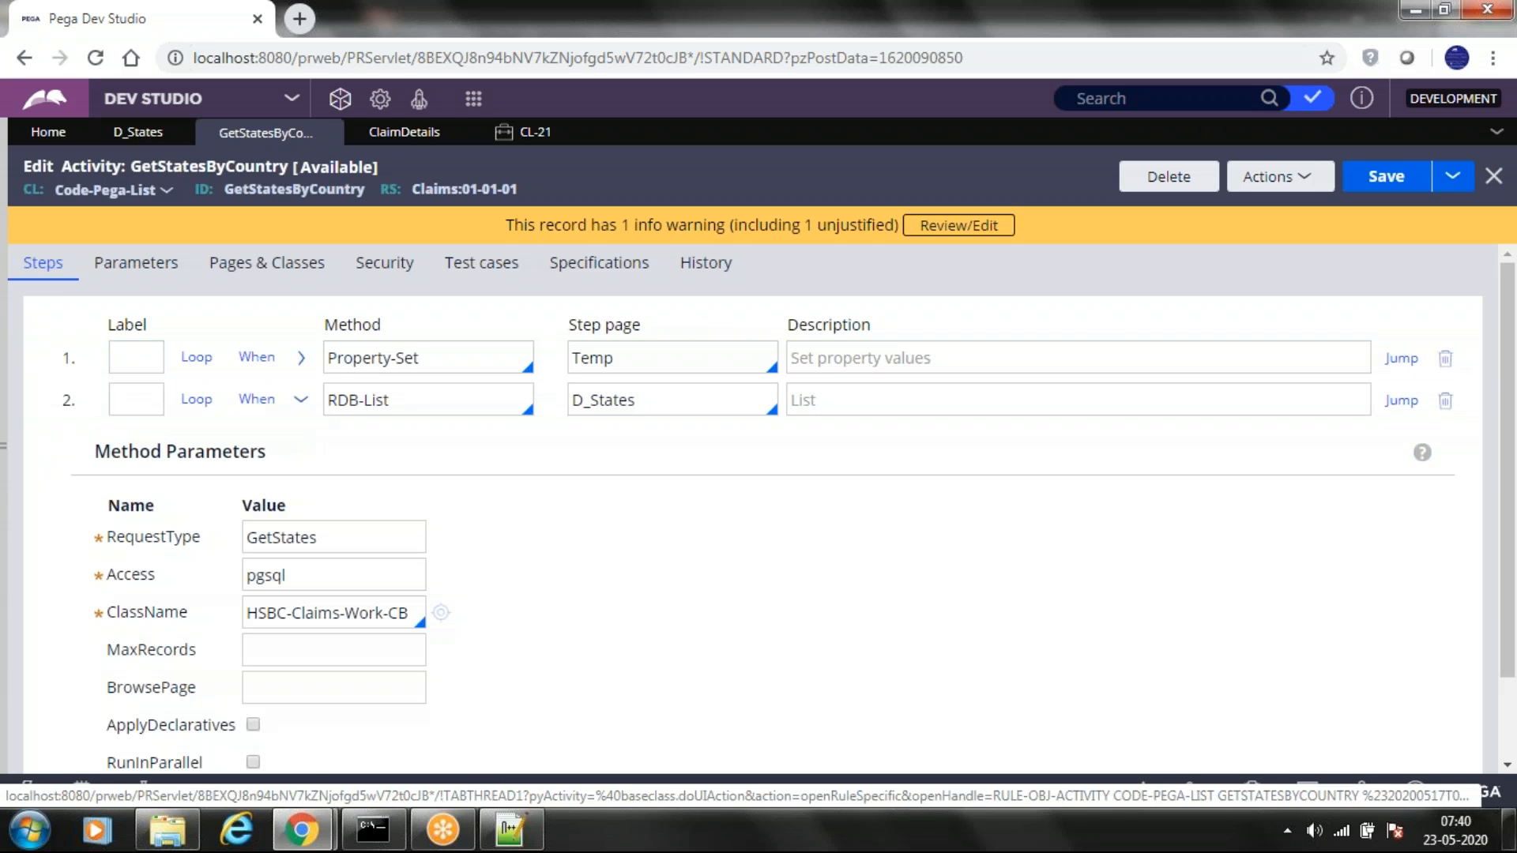
left_click(407, 404)
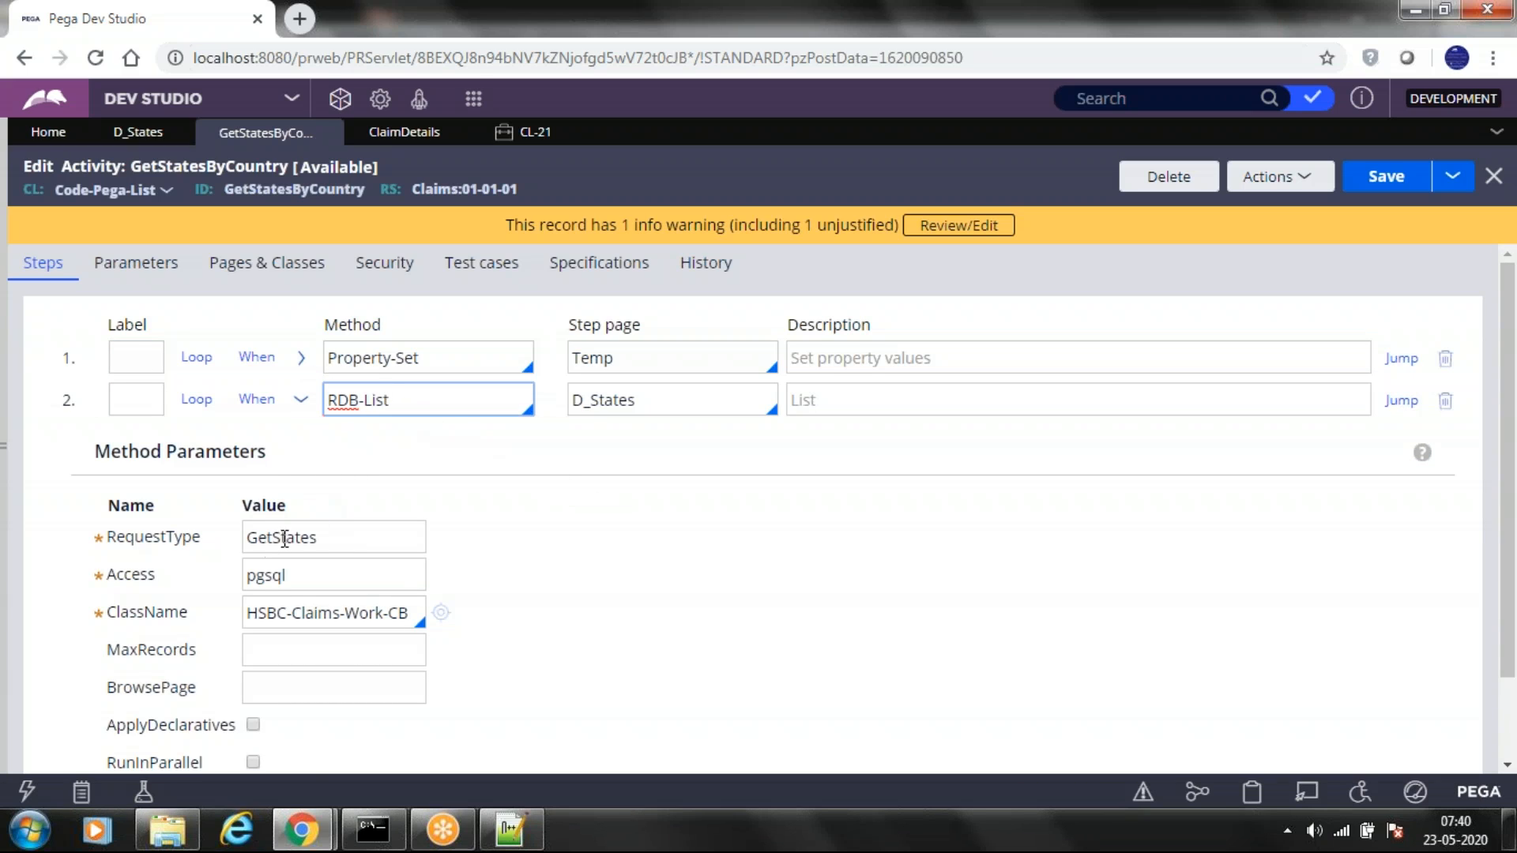
double_click(288, 539)
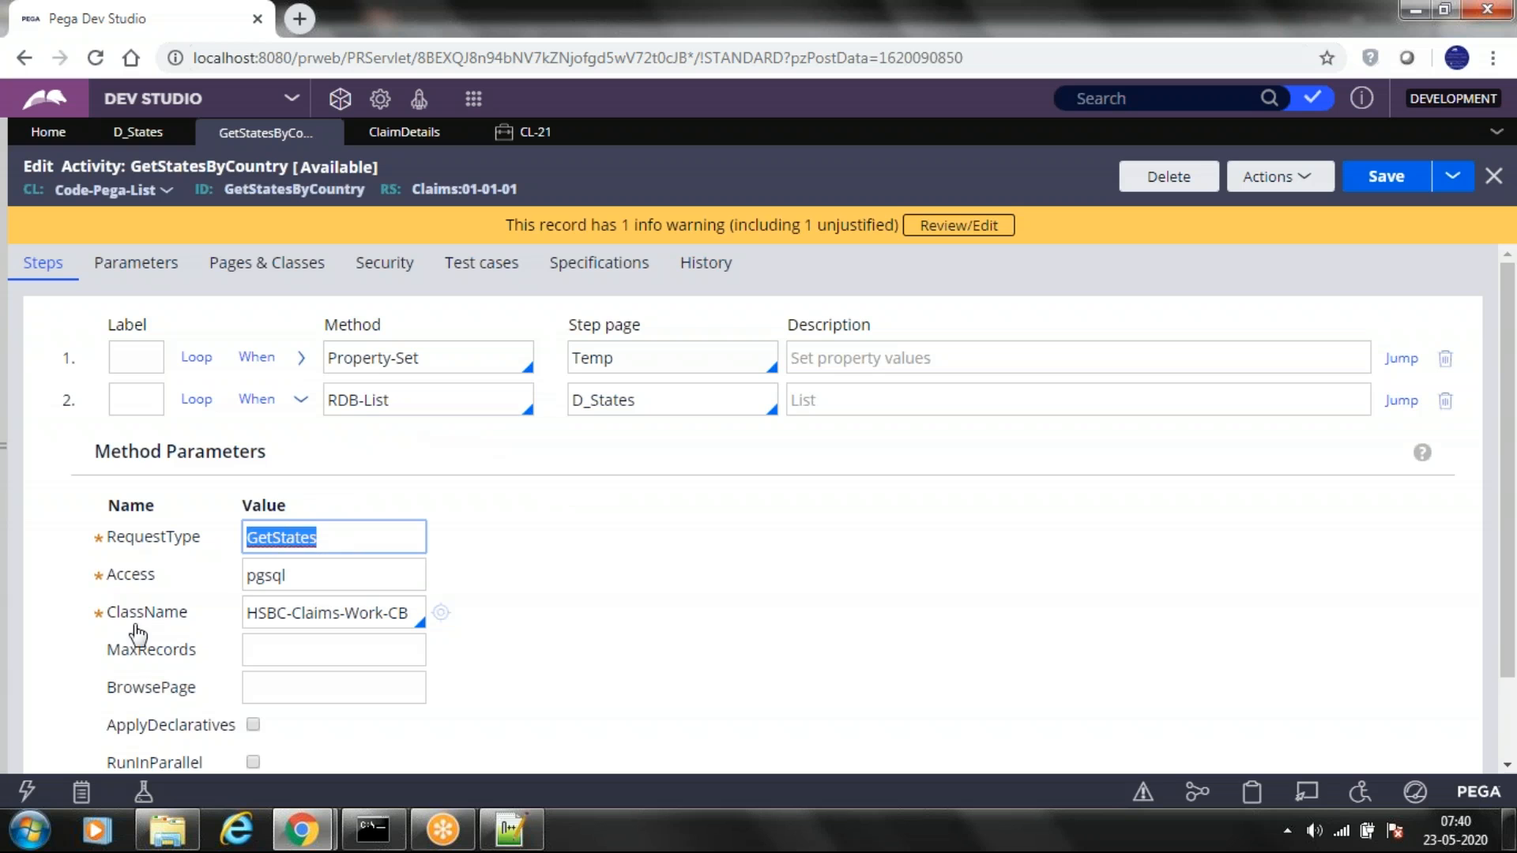
Look through the recent records for the GetStates Connect SQL rule
mouse_move(8, 448)
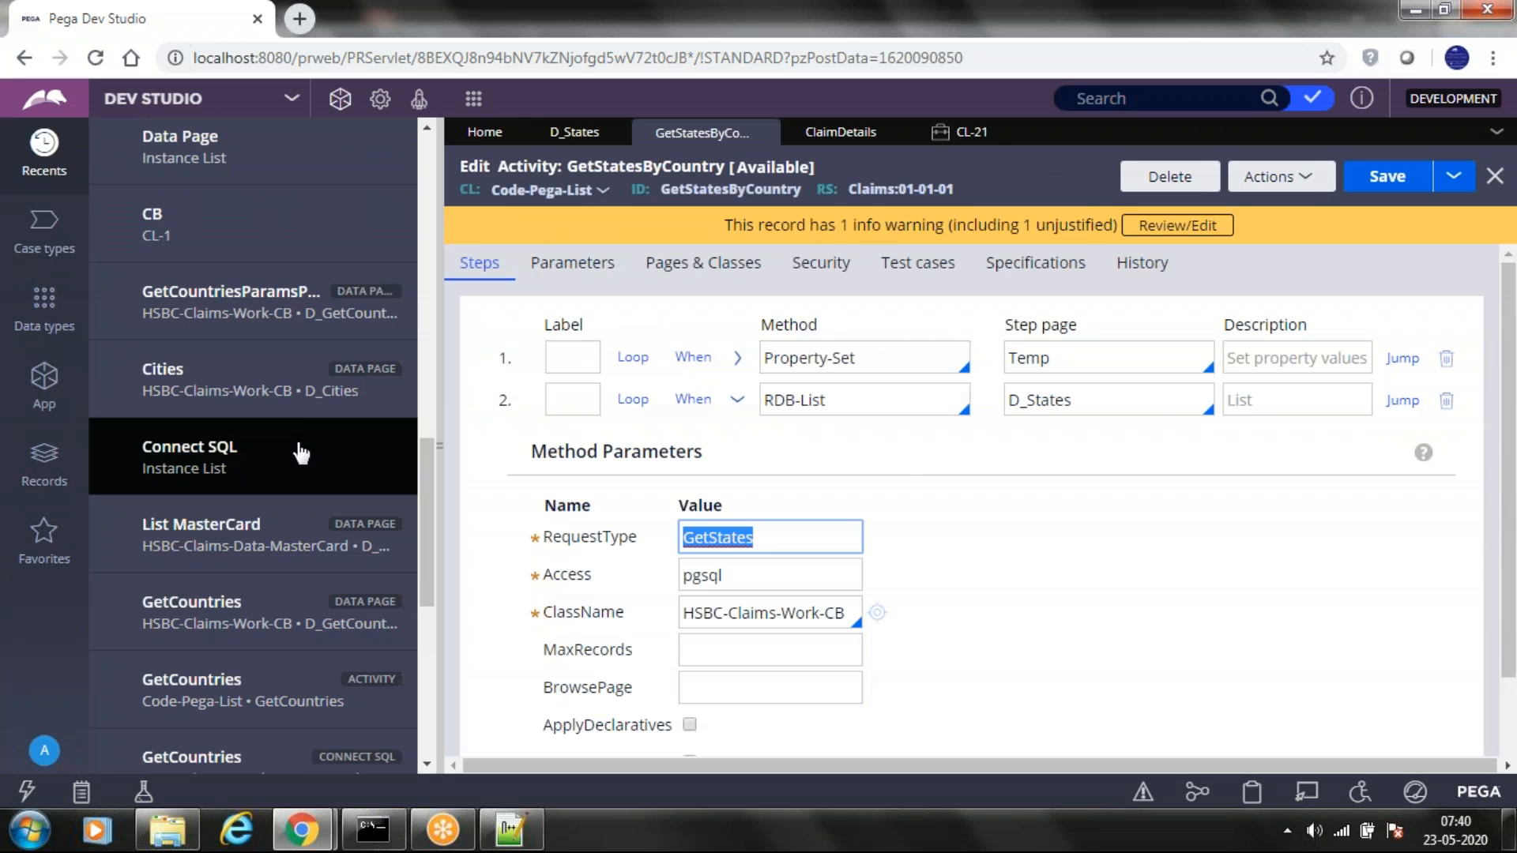
scroll(298, 466, "up", 5)
scroll(299, 467, "up", 5)
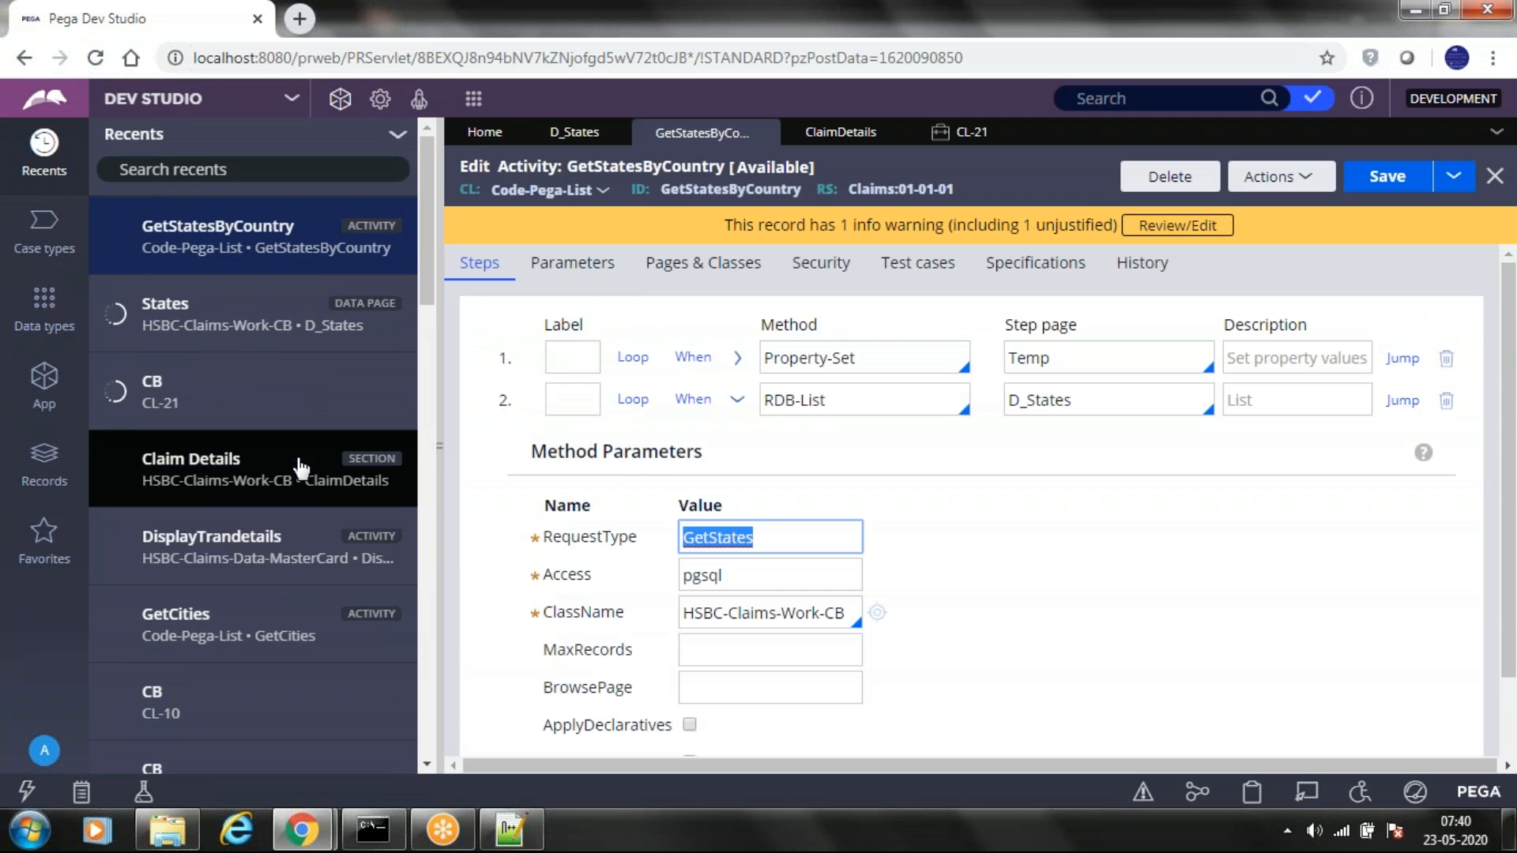
scroll(298, 467, "down", 10)
scroll(299, 468, "down", 5)
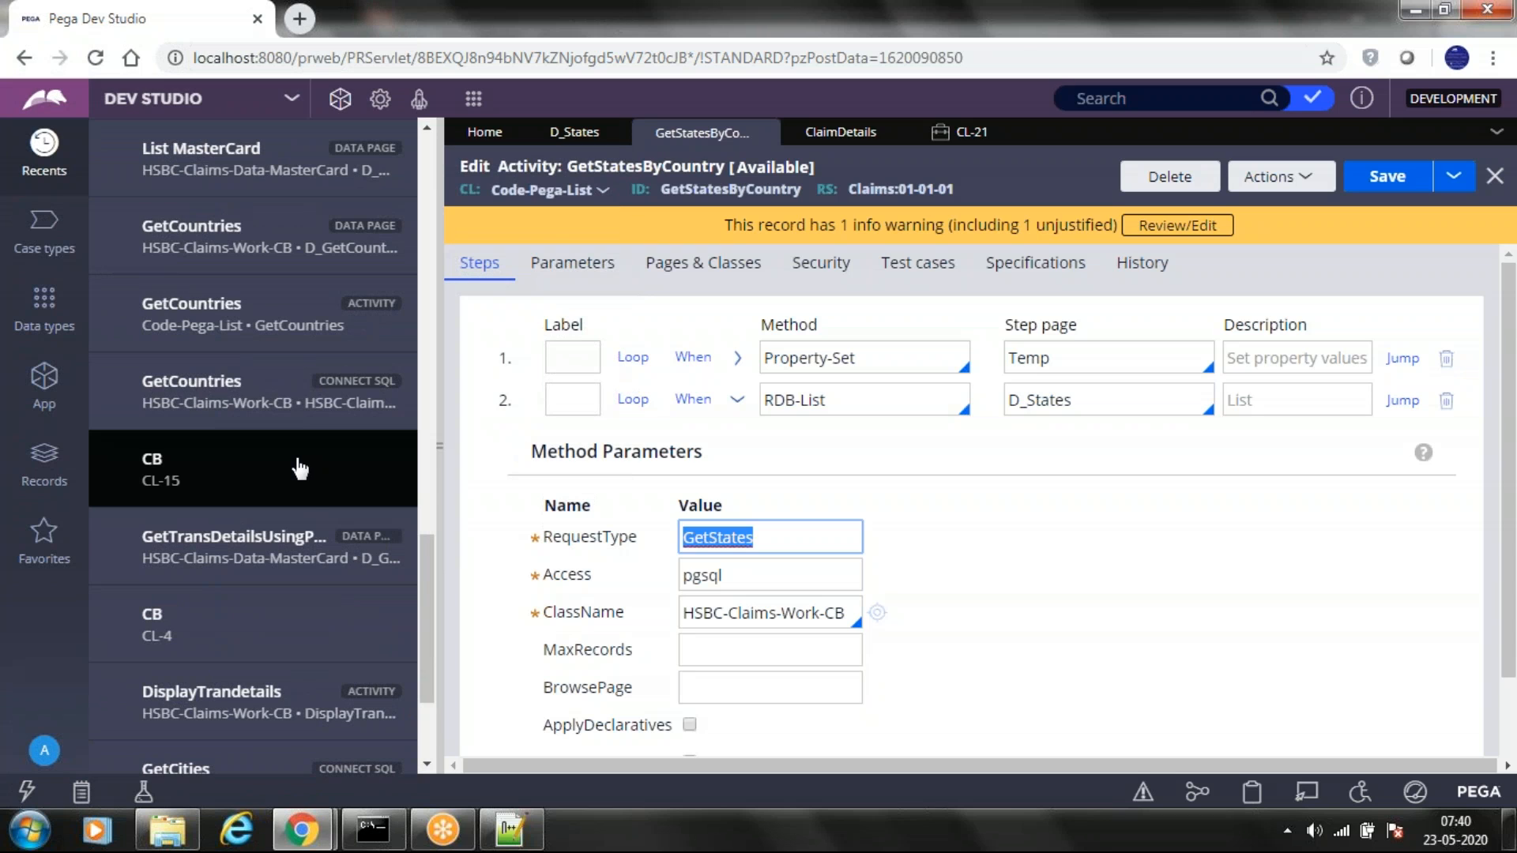
scroll(299, 468, "down", 2)
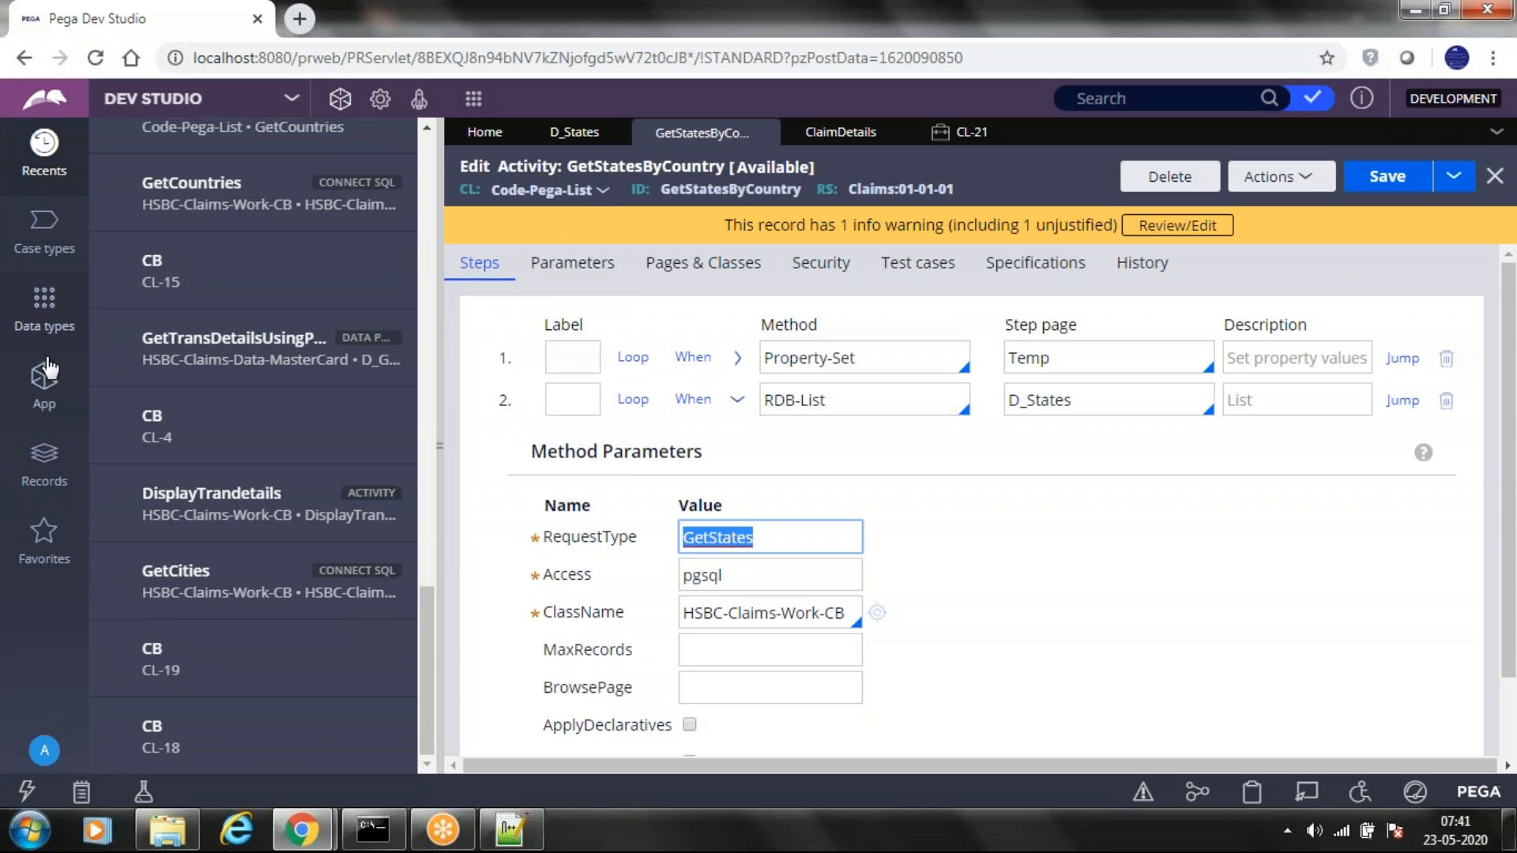
Start a new Connect SQL record on the CB class of HSBC-Claims-Work
left_click(45, 377)
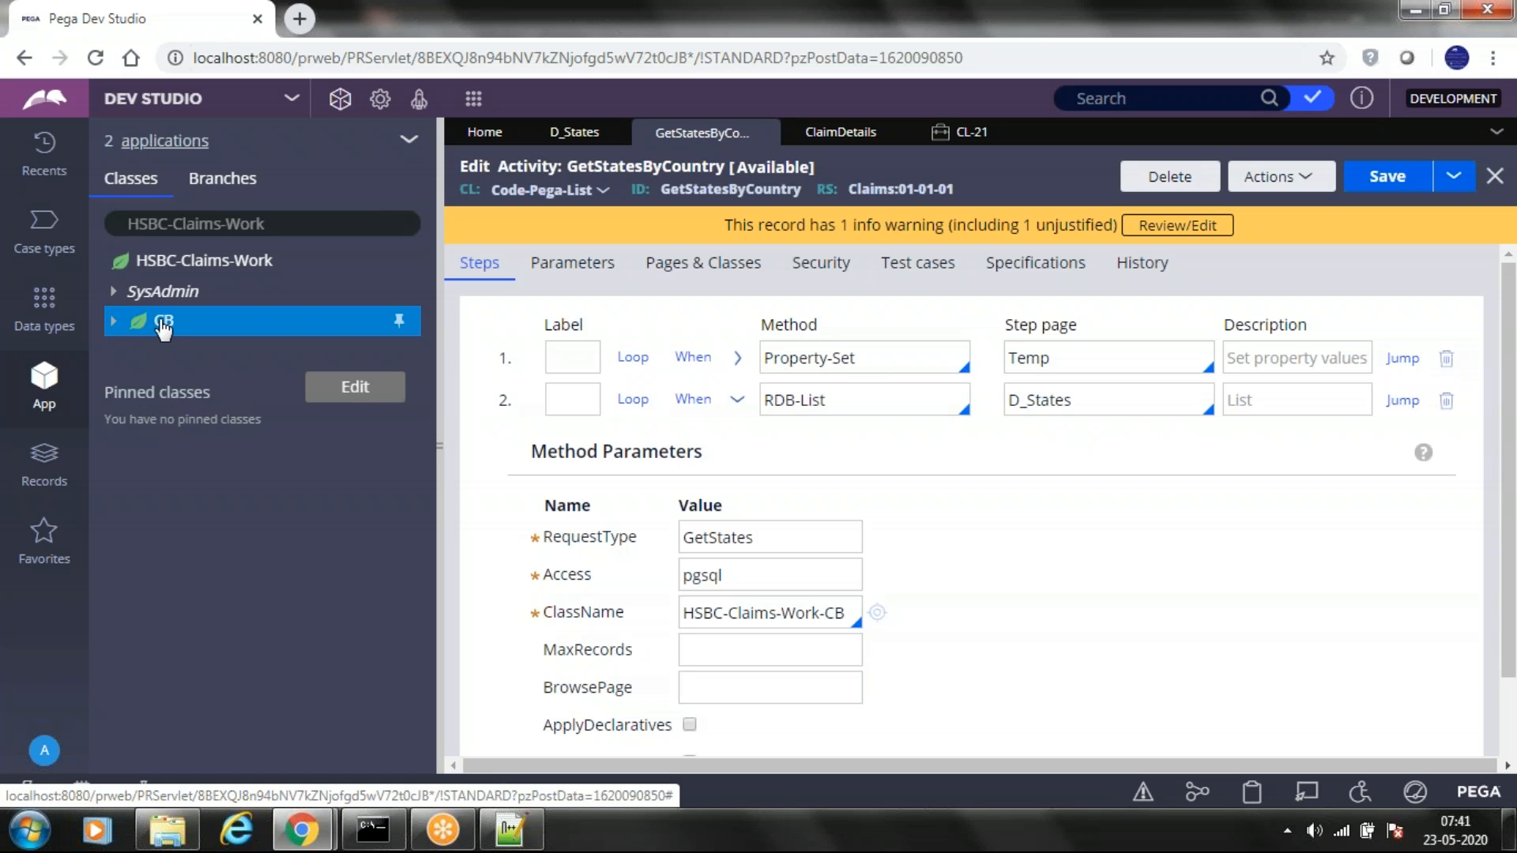
right_click(162, 325)
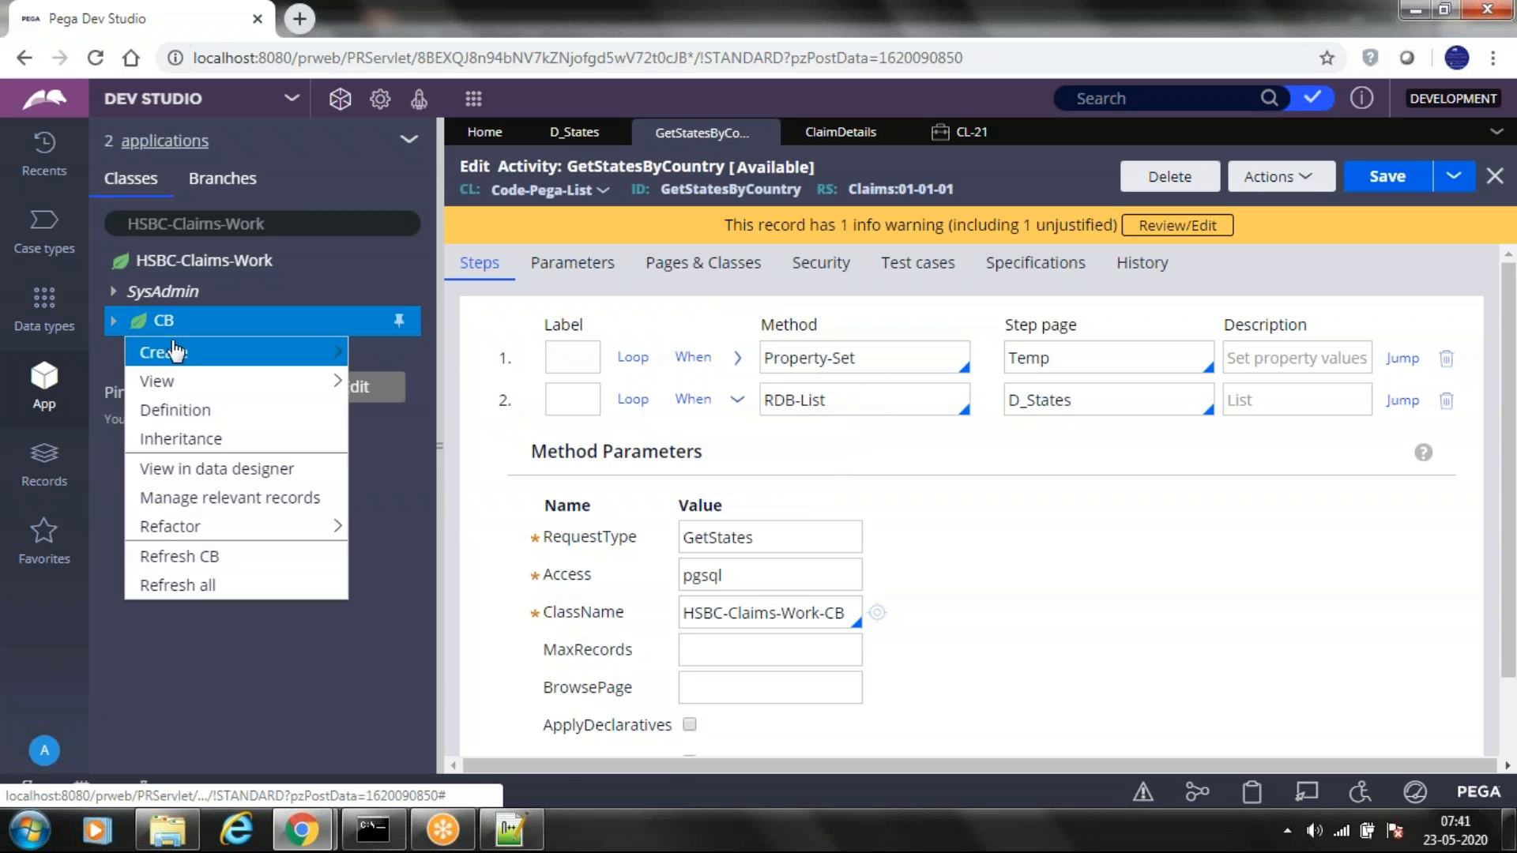
mouse_move(192, 369)
mouse_move(490, 440)
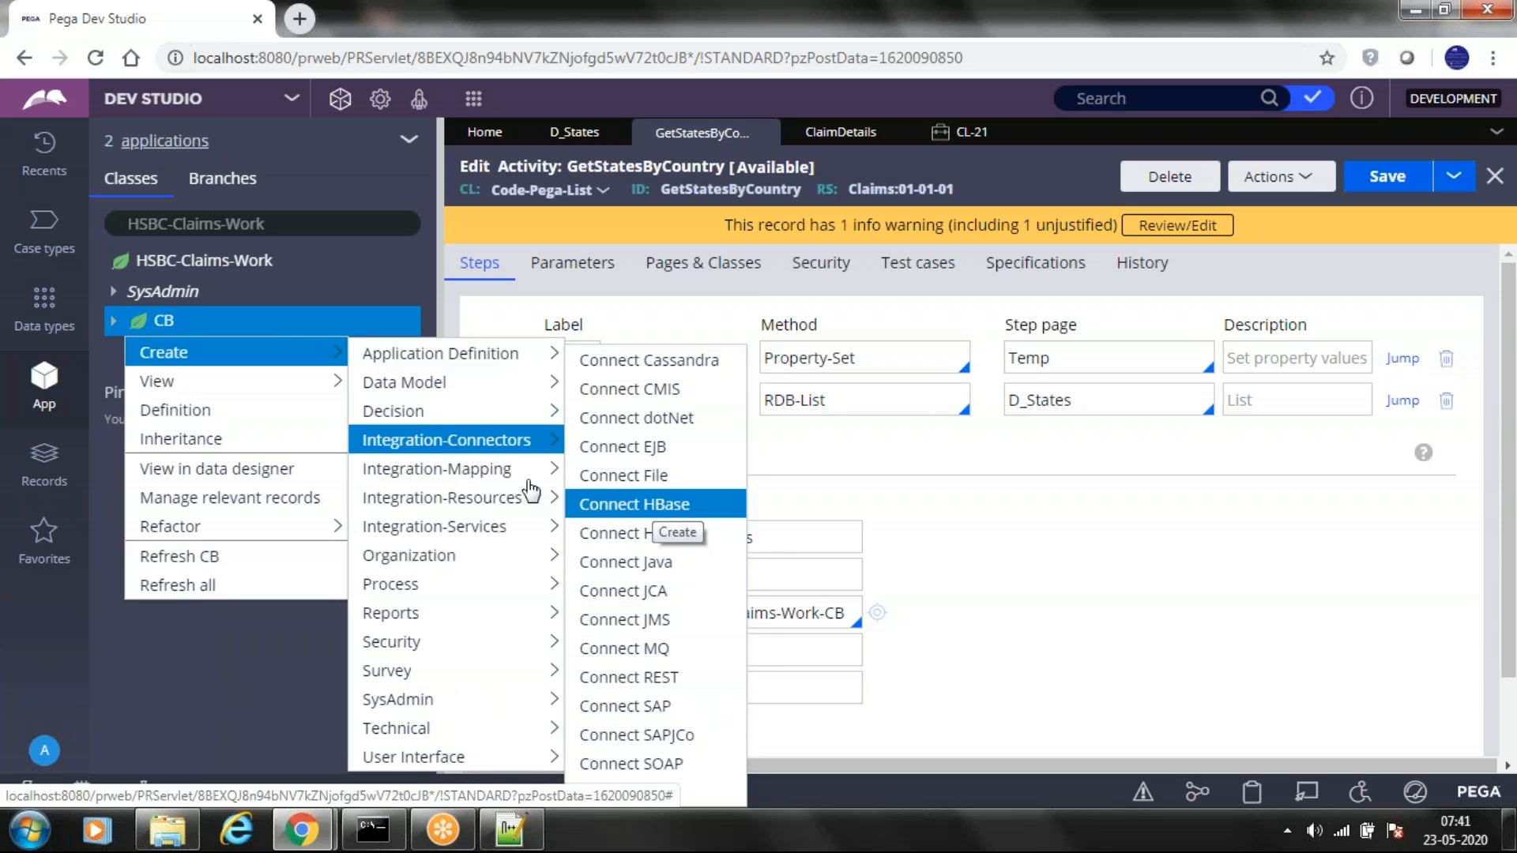
mouse_move(472, 474)
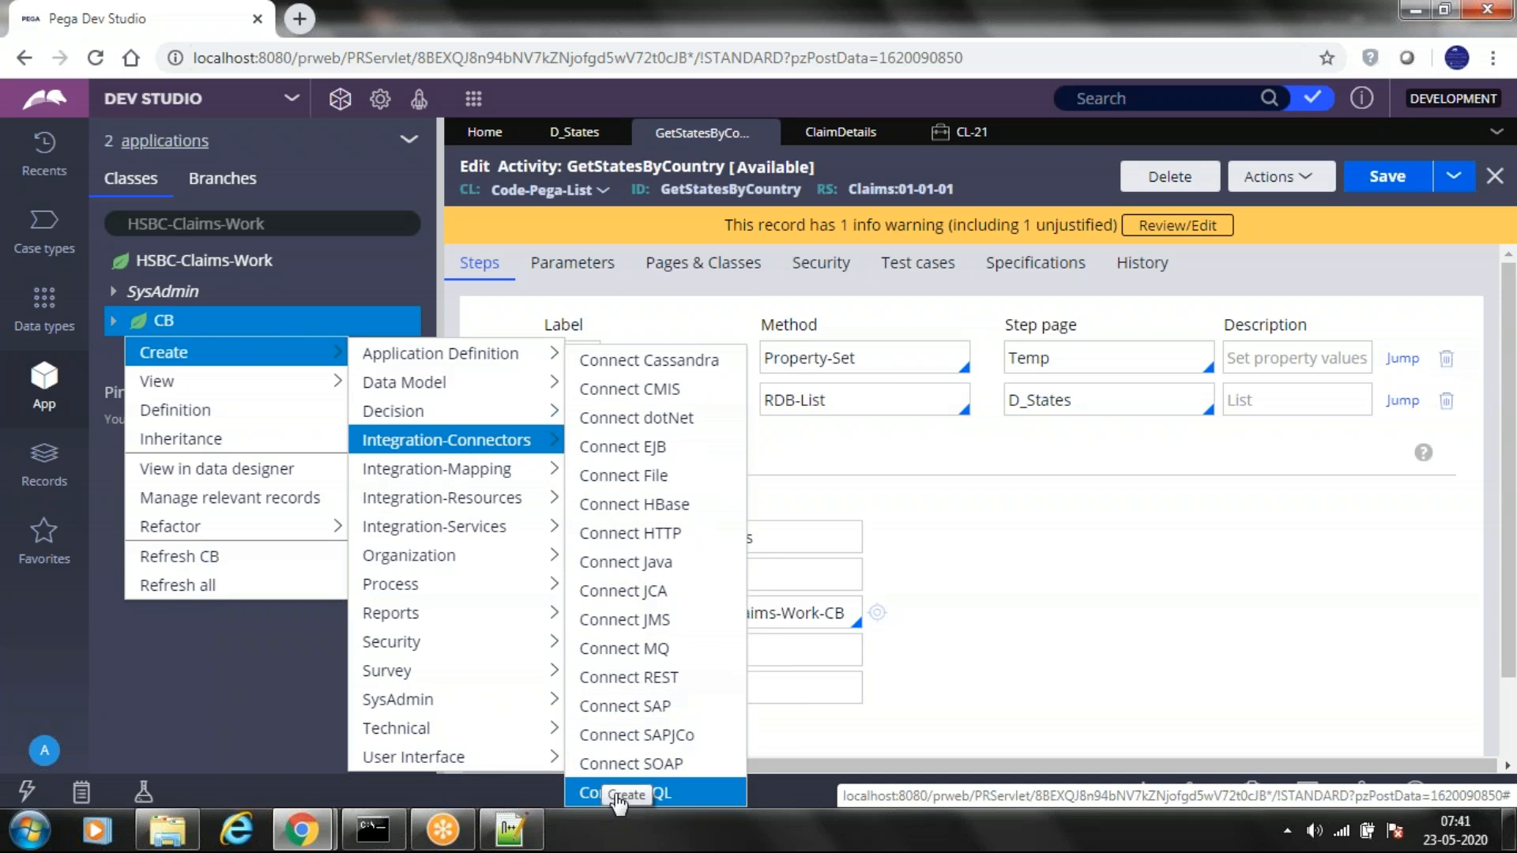
left_click(698, 797)
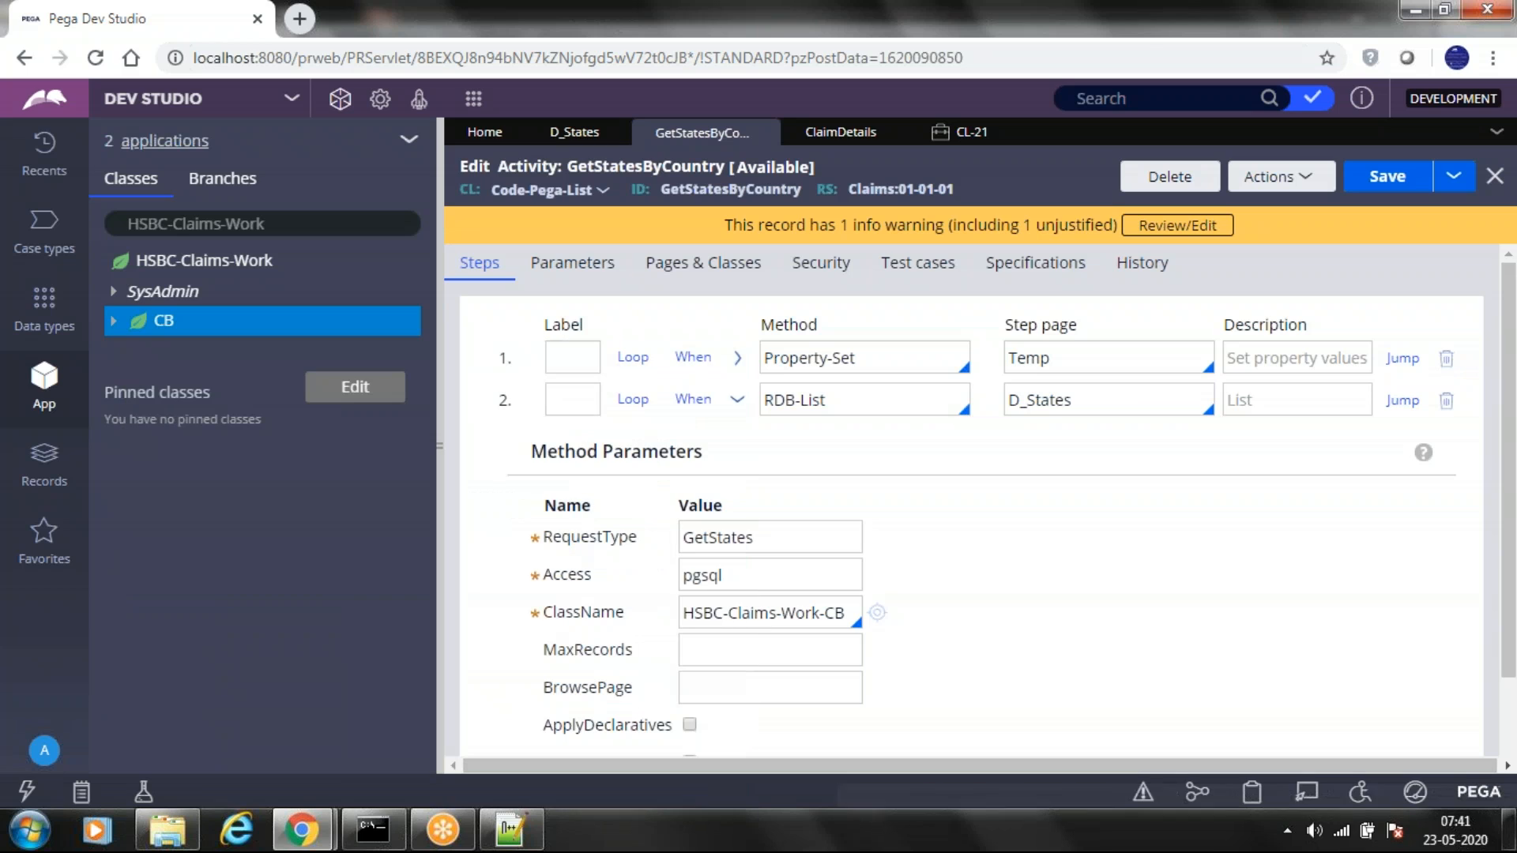
Expand the CB class's Integration-Connectors, and highlight the RDB-List step's RequestType, Access and ClassName values in turn
left_click(117, 338)
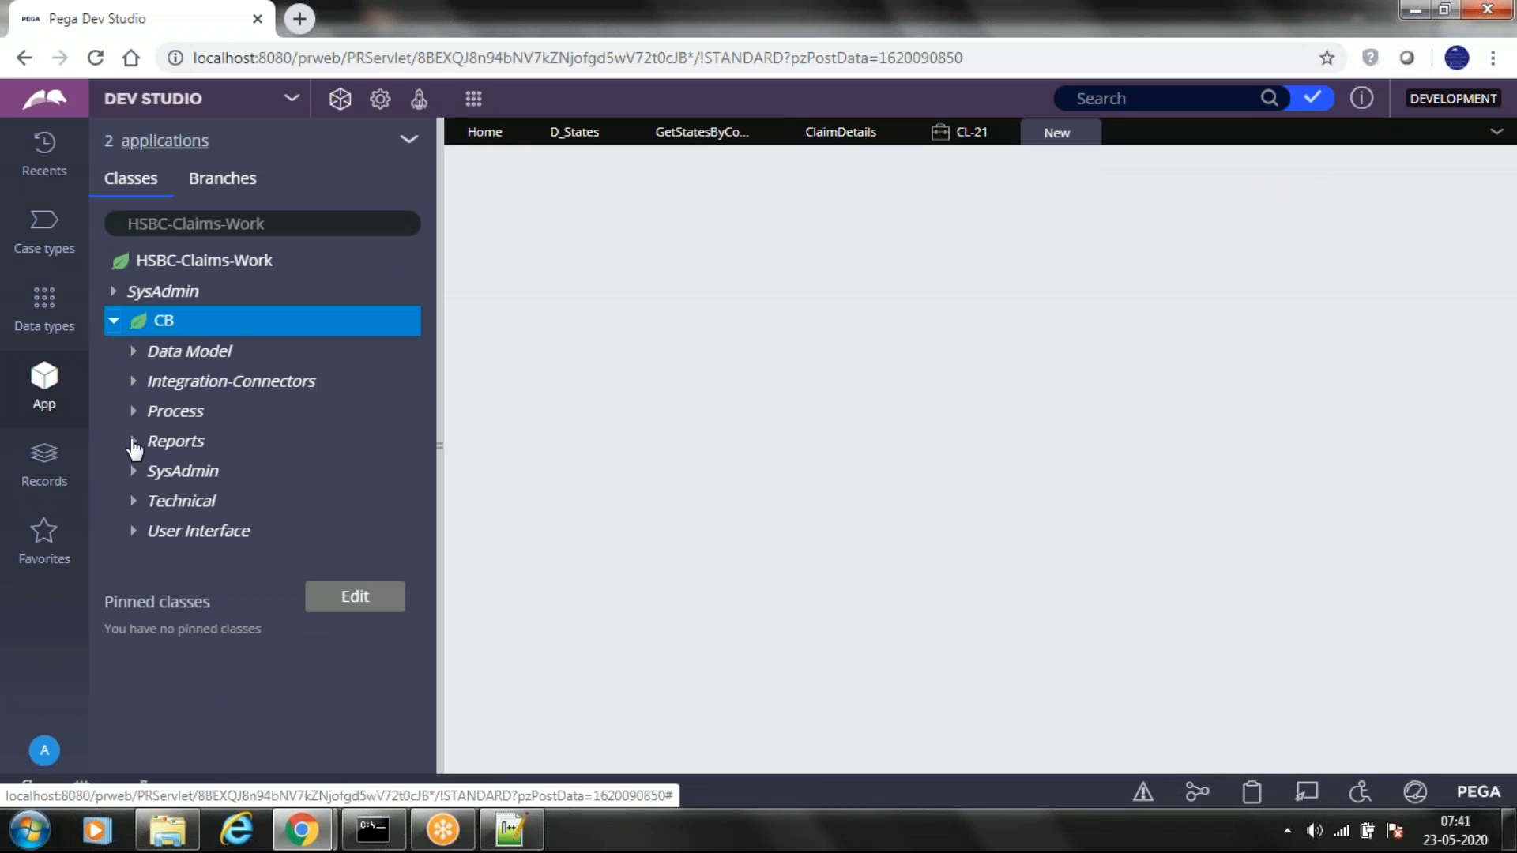
left_click(134, 382)
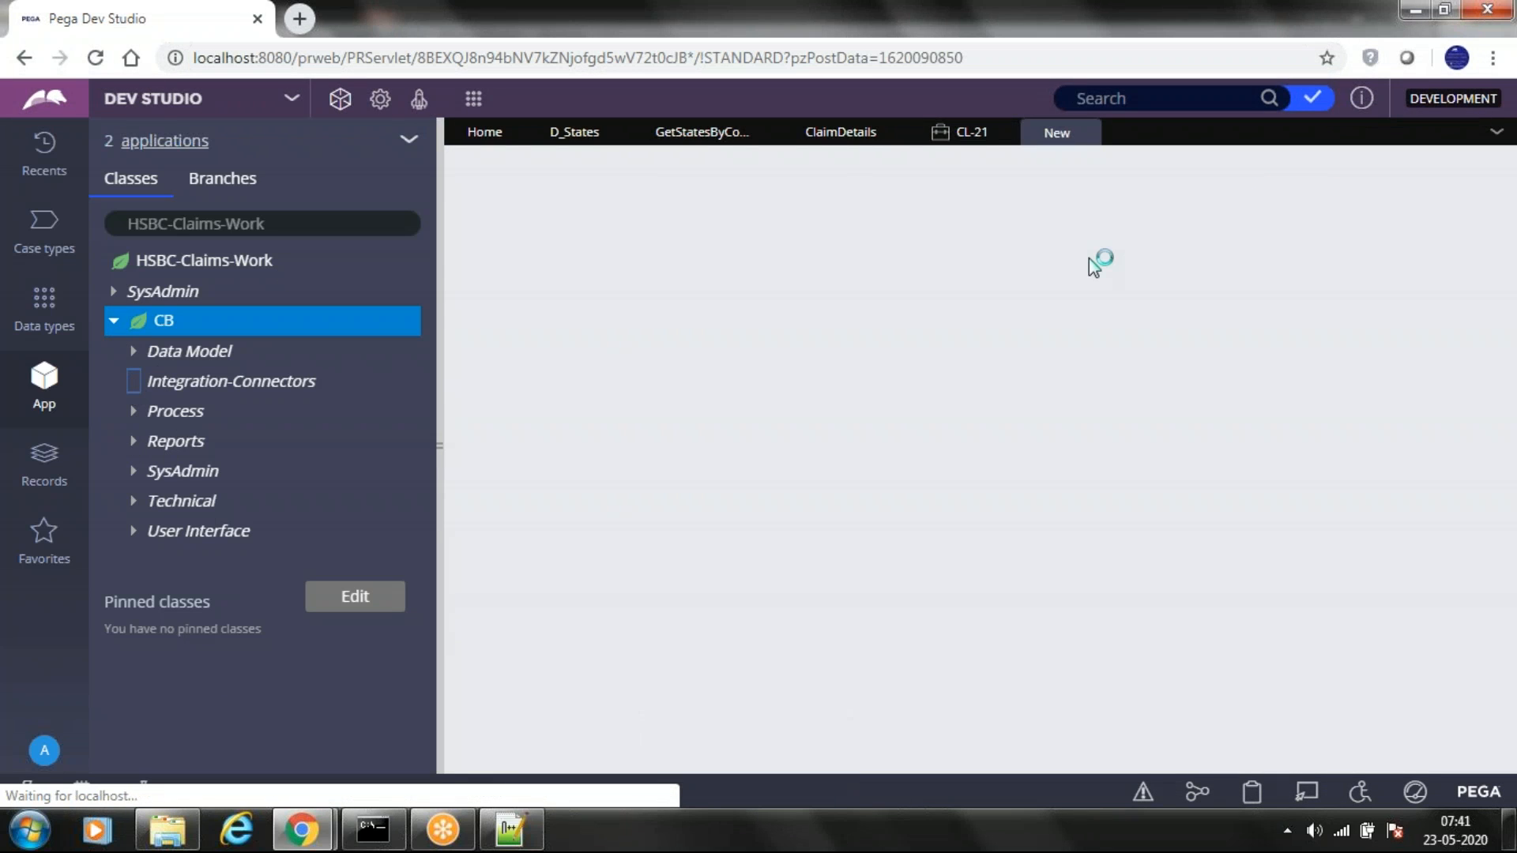
left_click(699, 134)
double_click(716, 537)
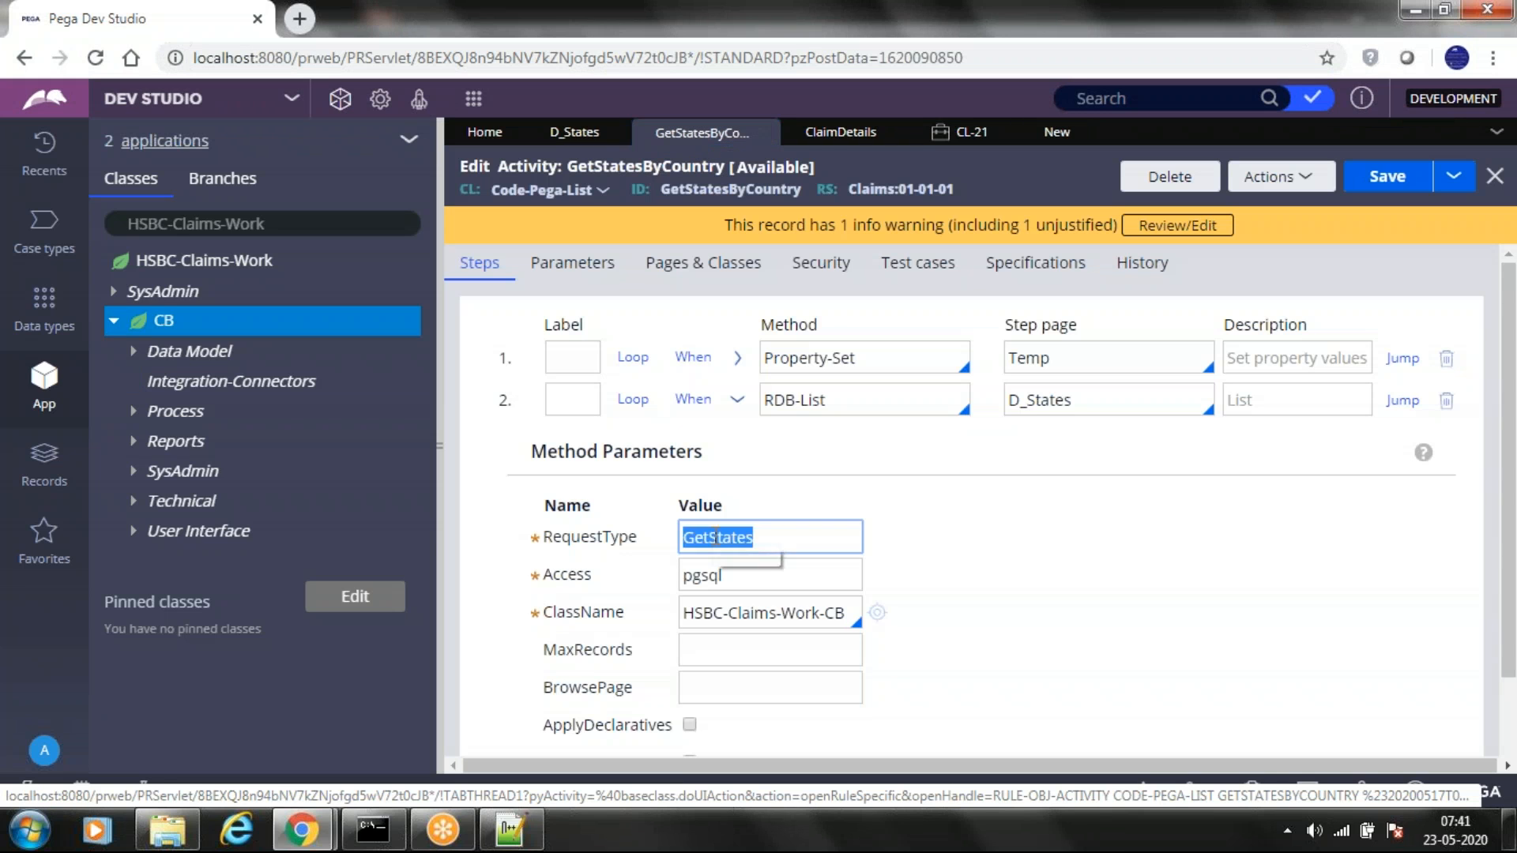
double_click(704, 577)
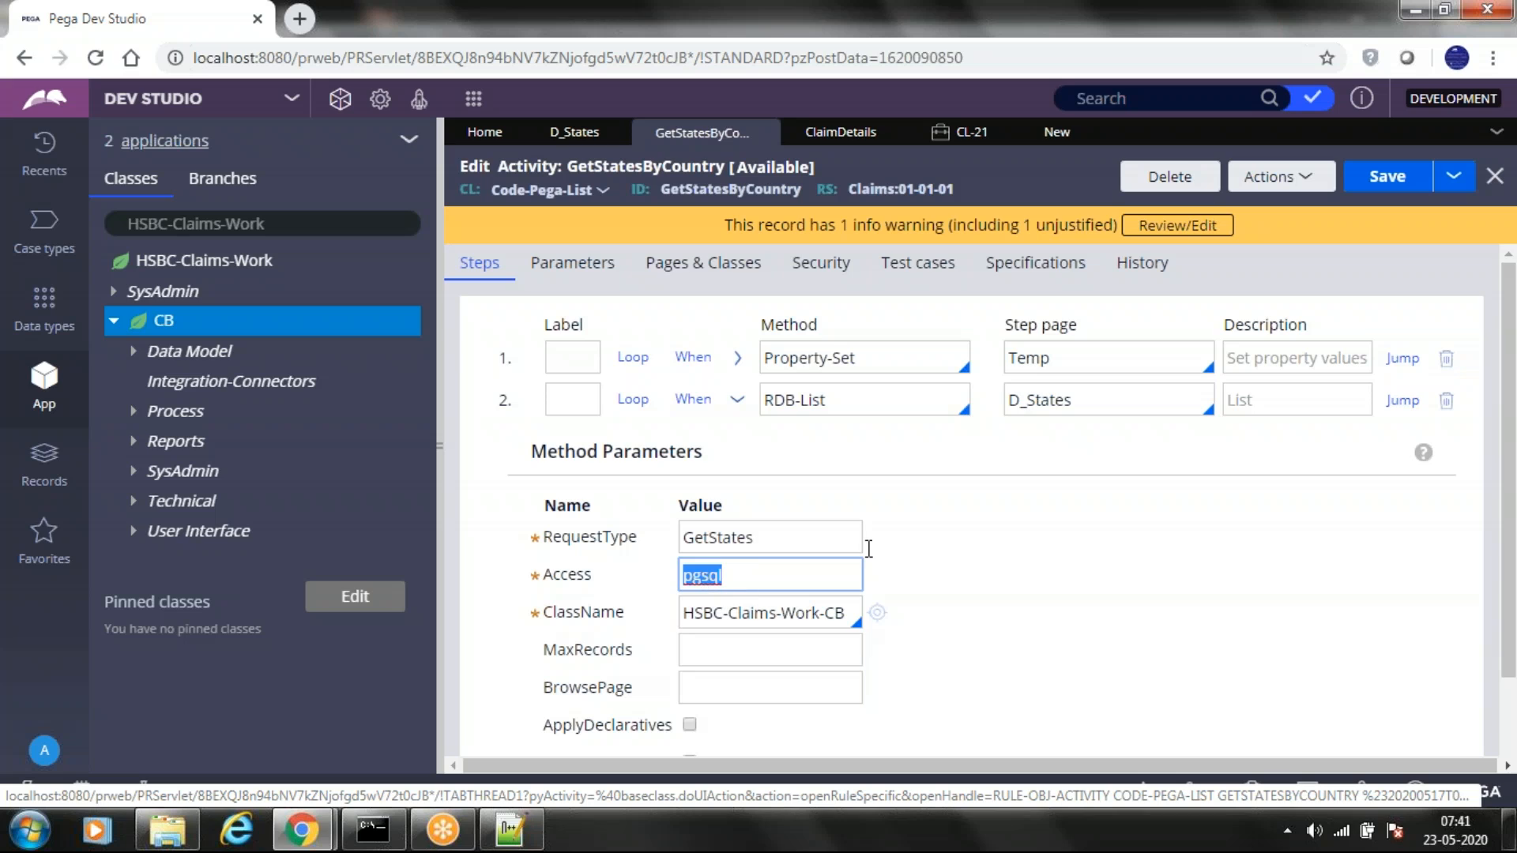
double_click(747, 614)
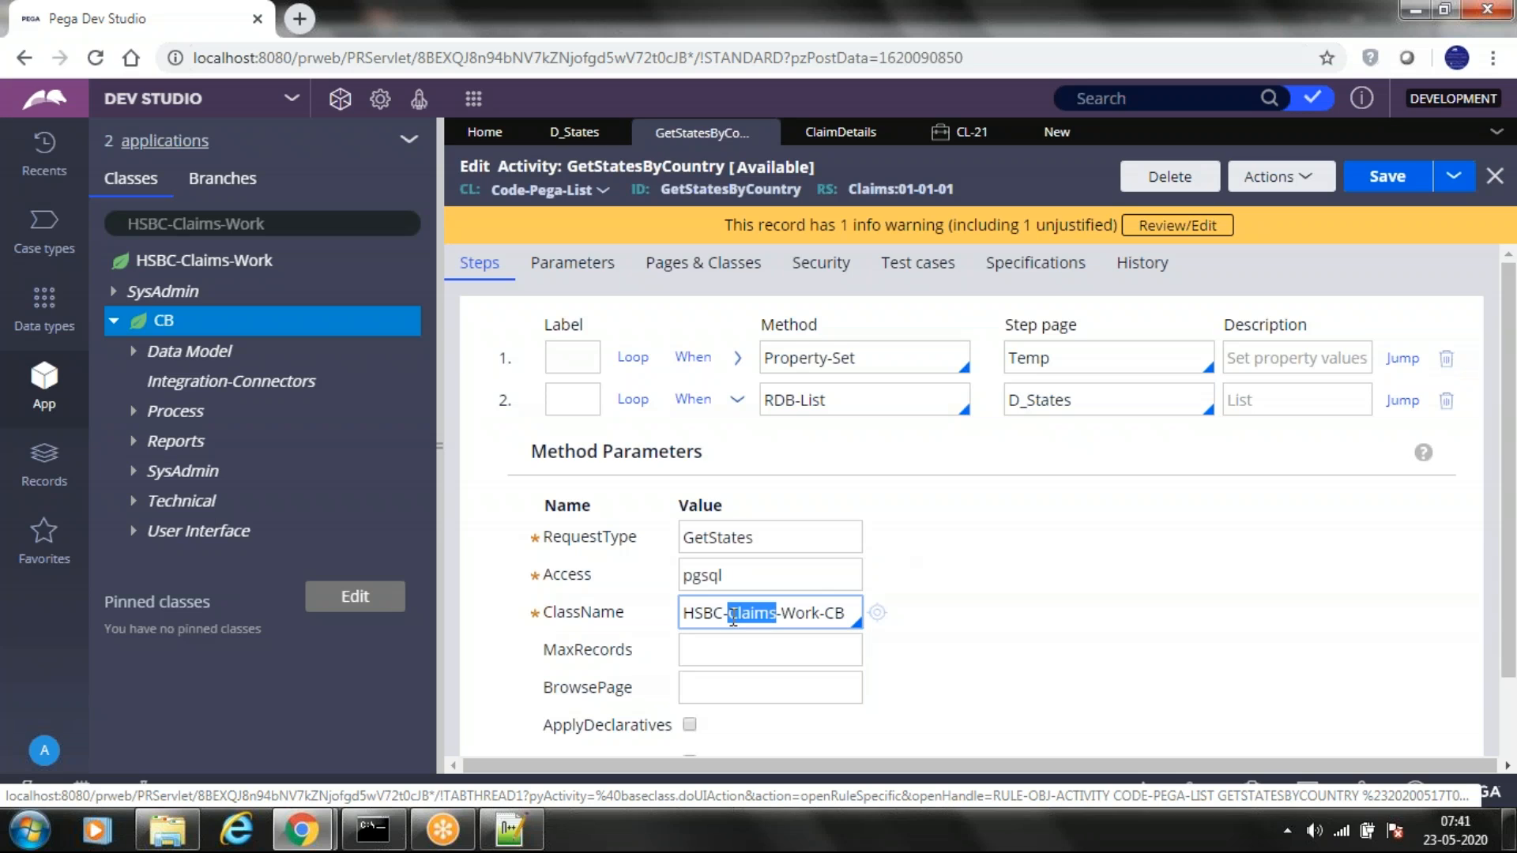
Review the Label, Applies To and Package Name fields of the new Connect SQL record, and close it without creating it
left_click(1057, 132)
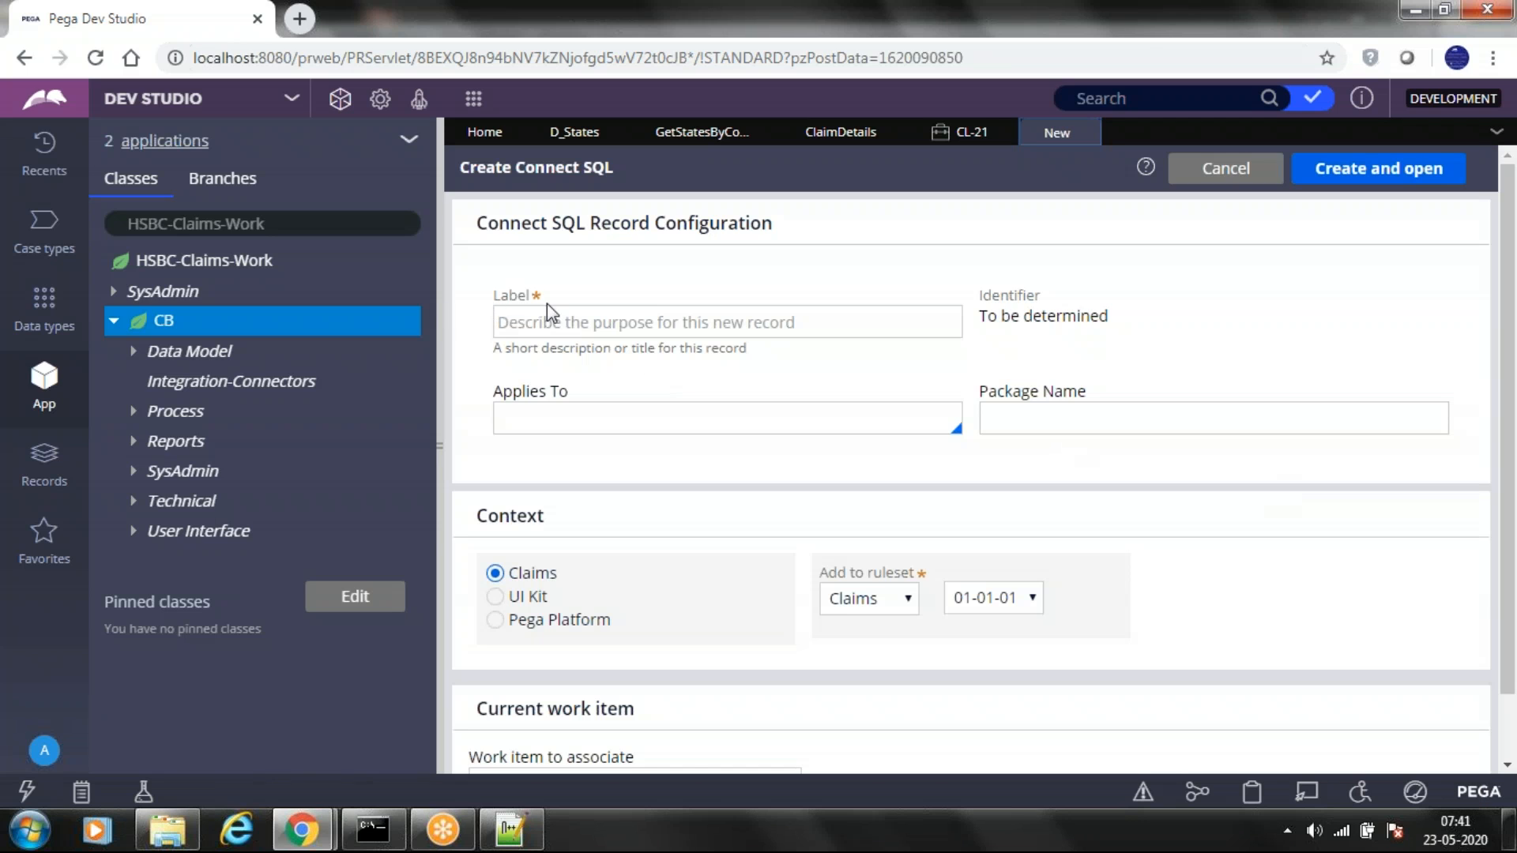
left_click(1098, 425)
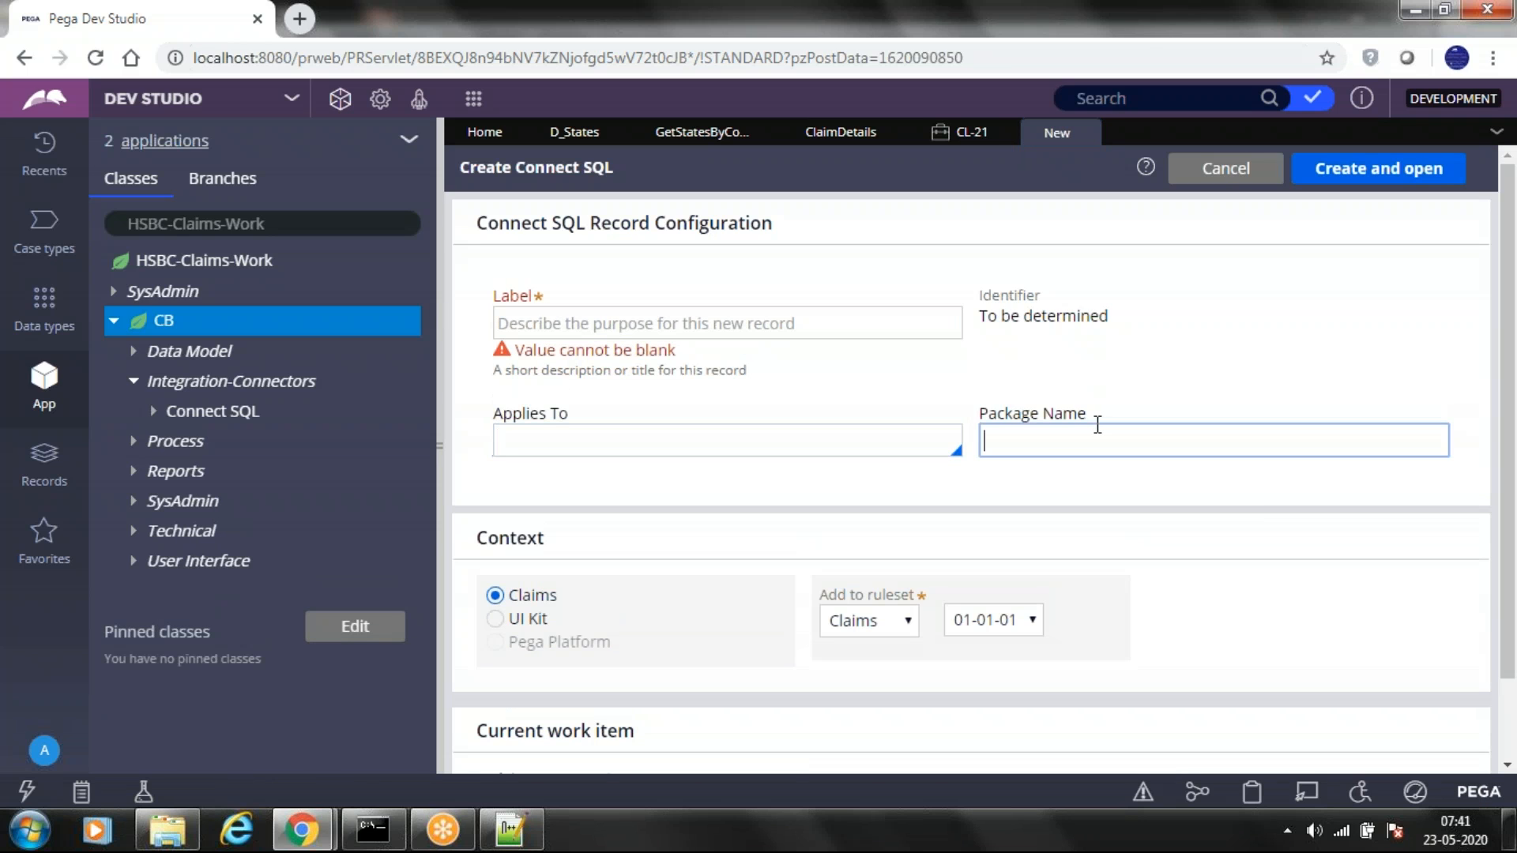
left_click(1086, 133)
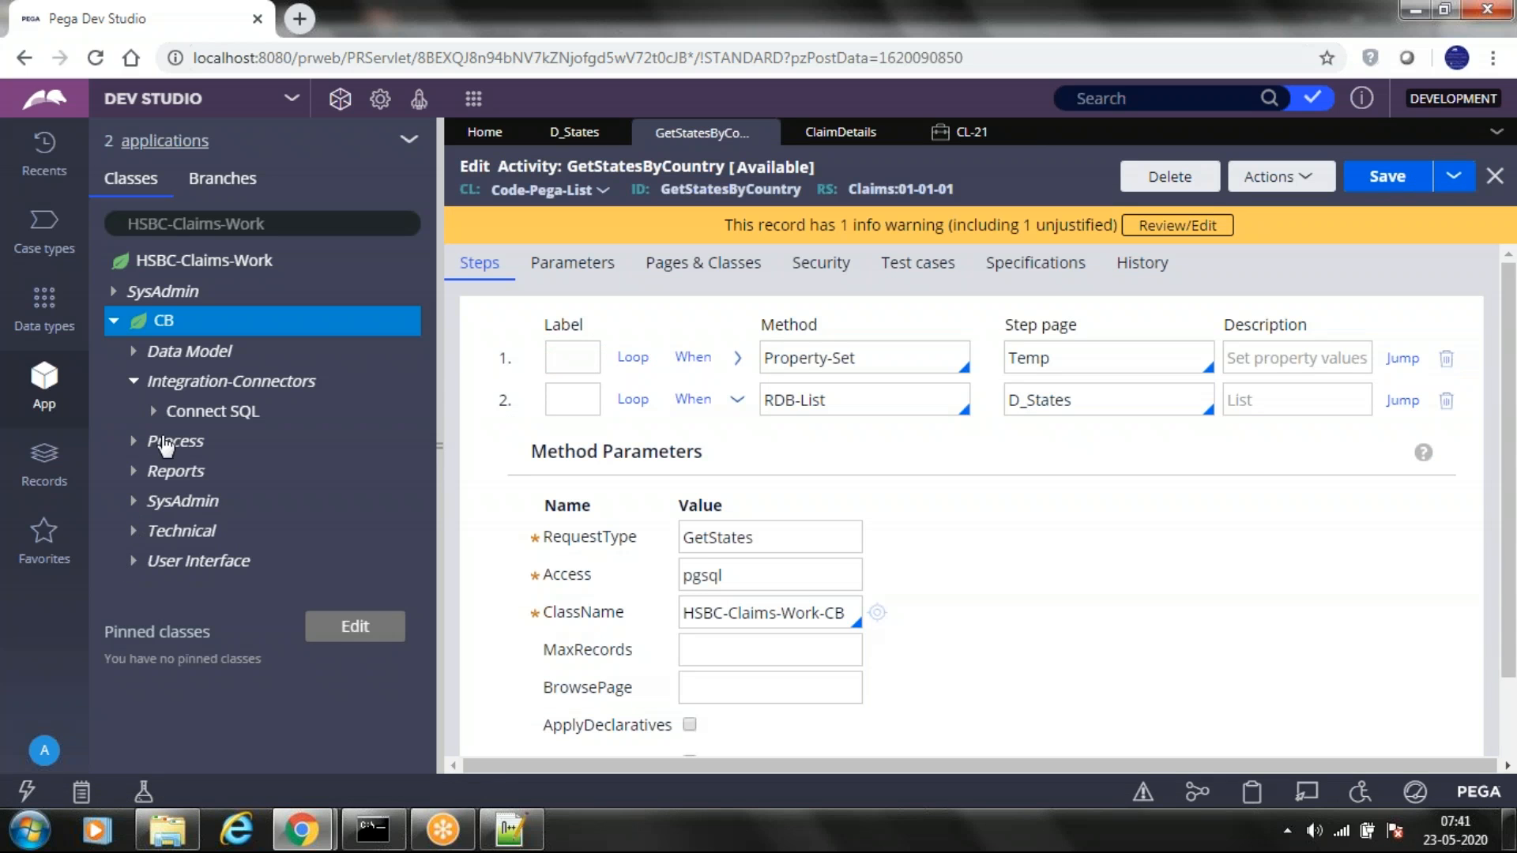
Open the pgsql GetStates Connect SQL rule of the CB class and collapse the explorer
left_click(153, 412)
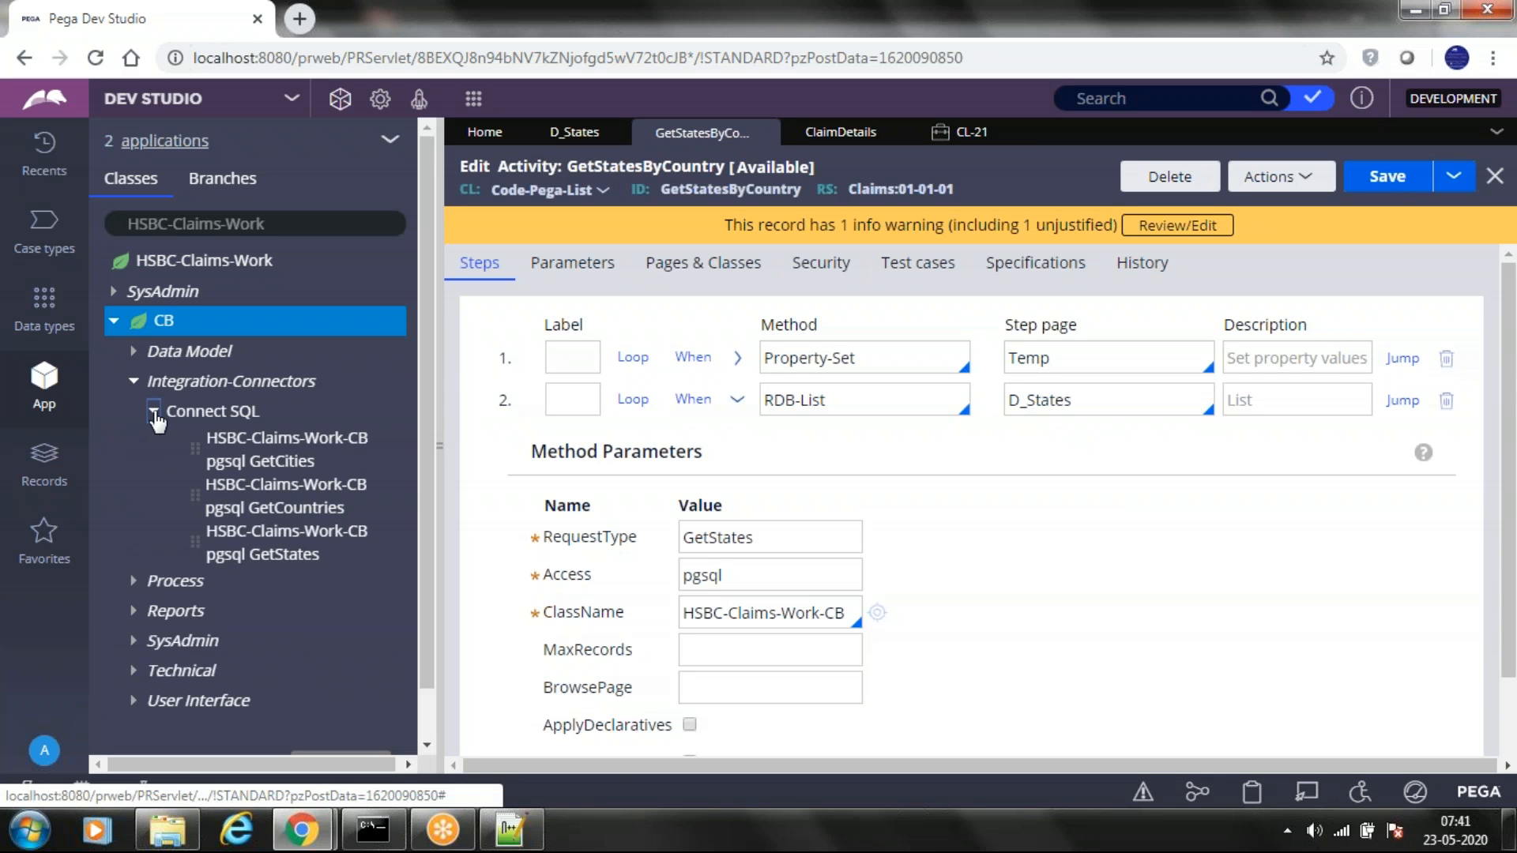
left_click(267, 561)
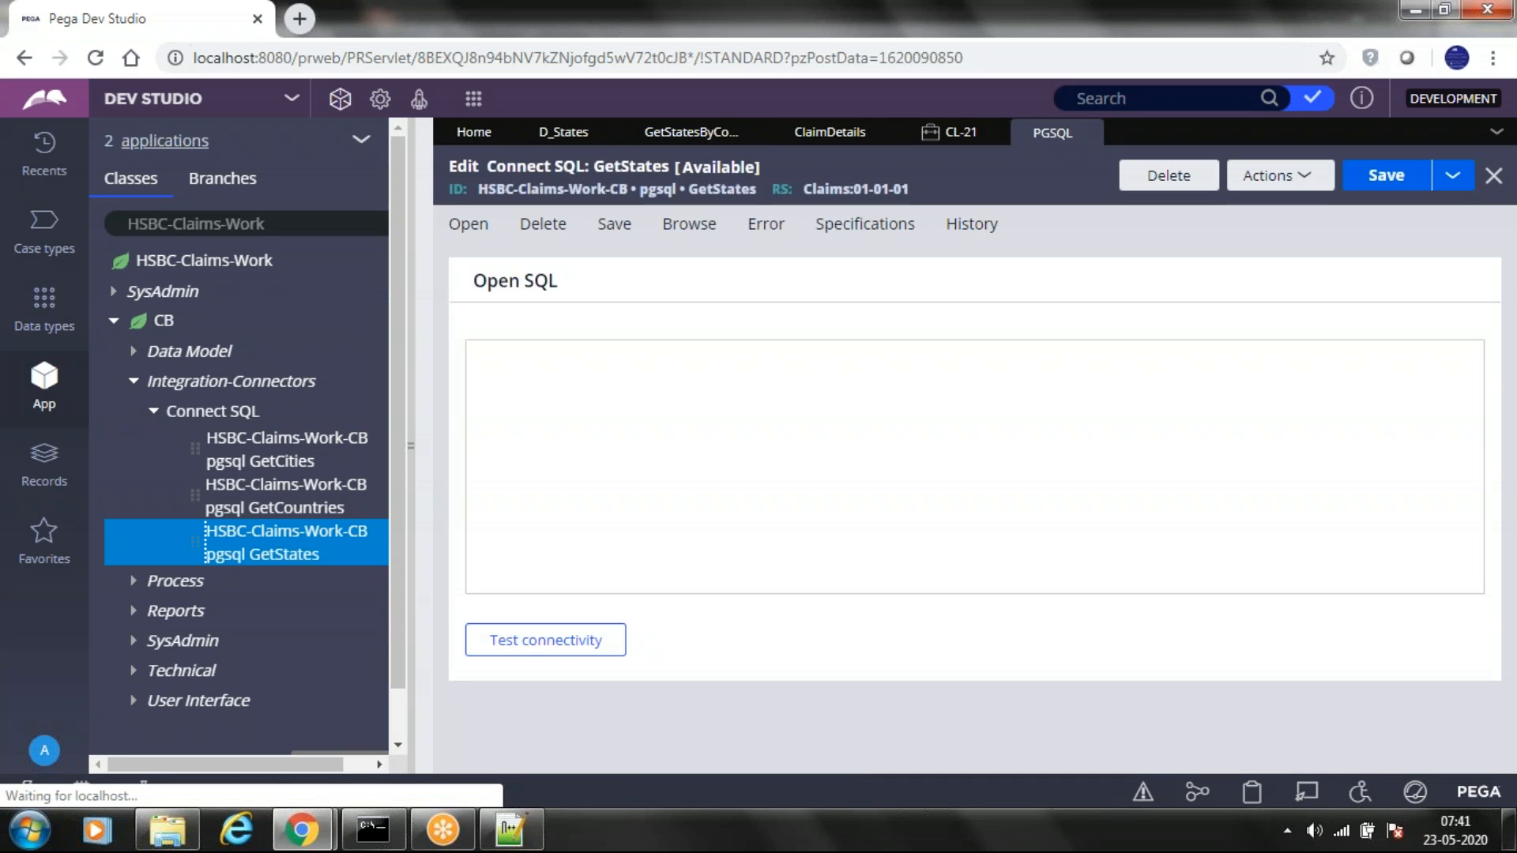
left_click(441, 438)
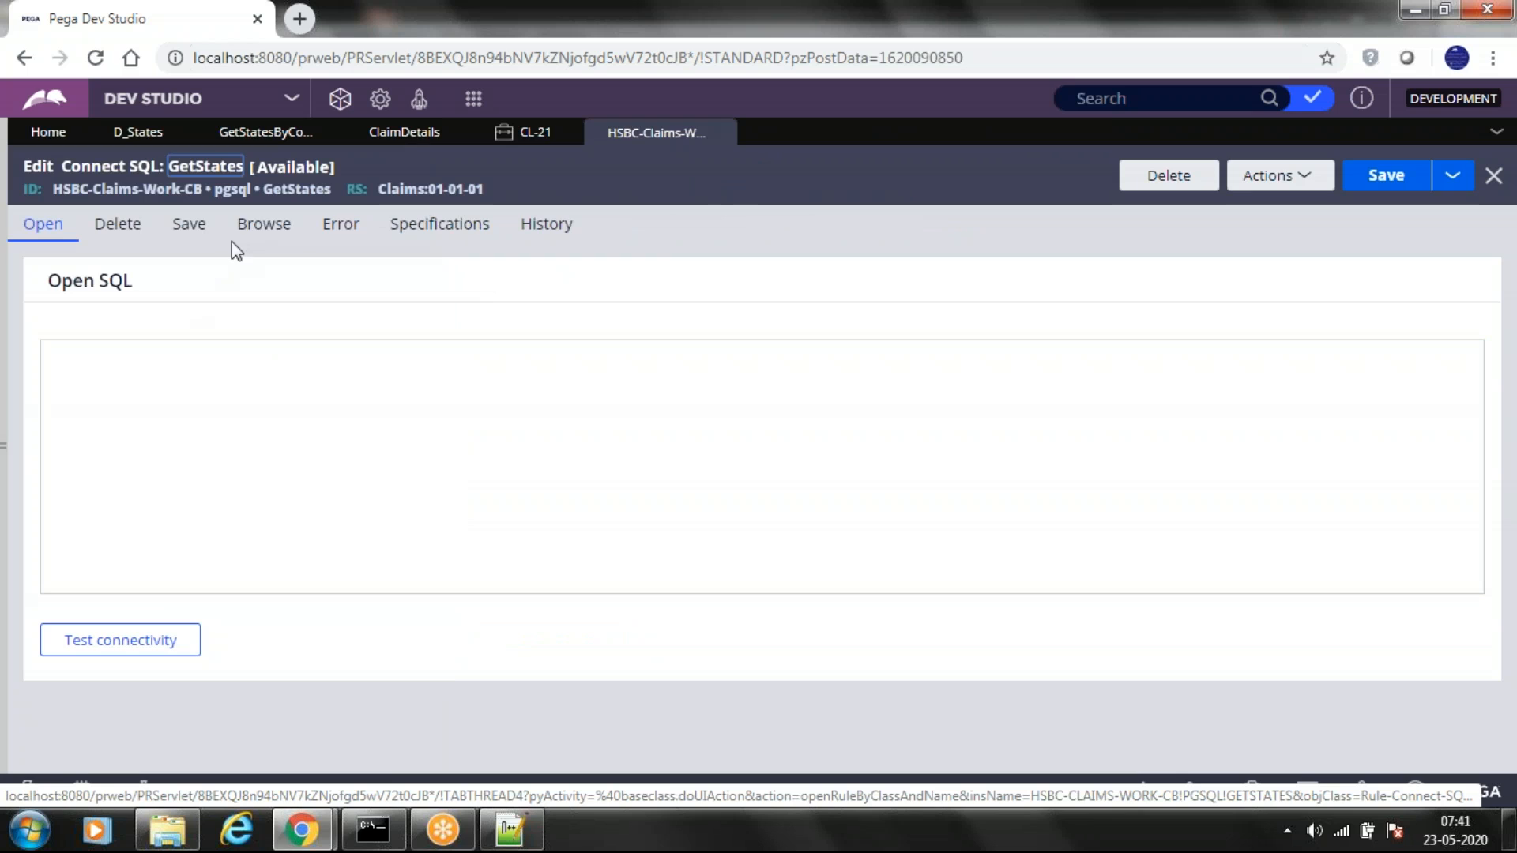
Copy the whole Browse SQL query of GetStates and replace the notes in the Notepad++ file new 3 with it
left_click(251, 237)
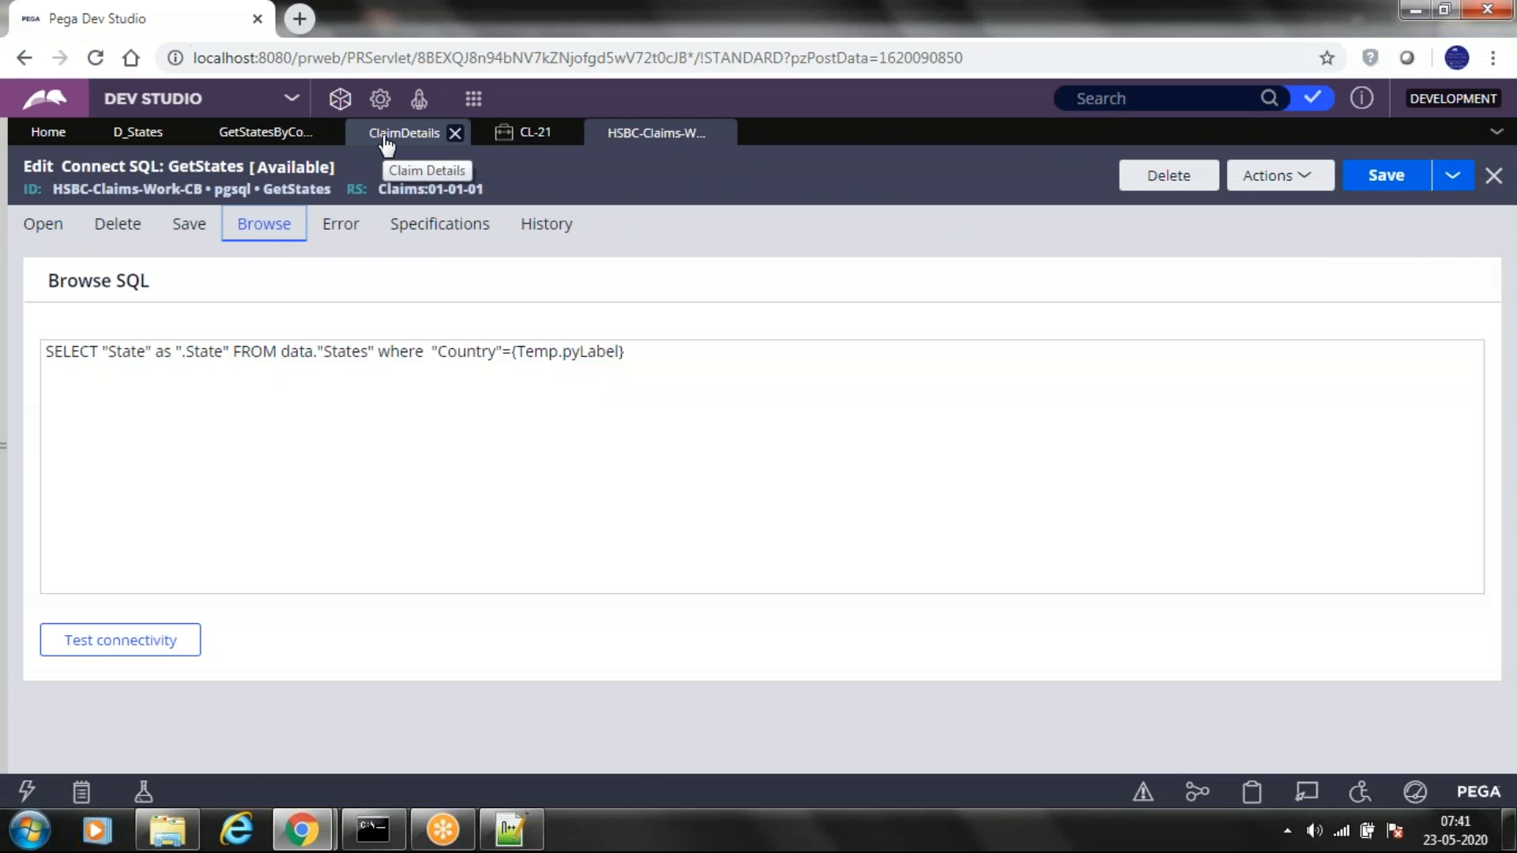
left_click(157, 357)
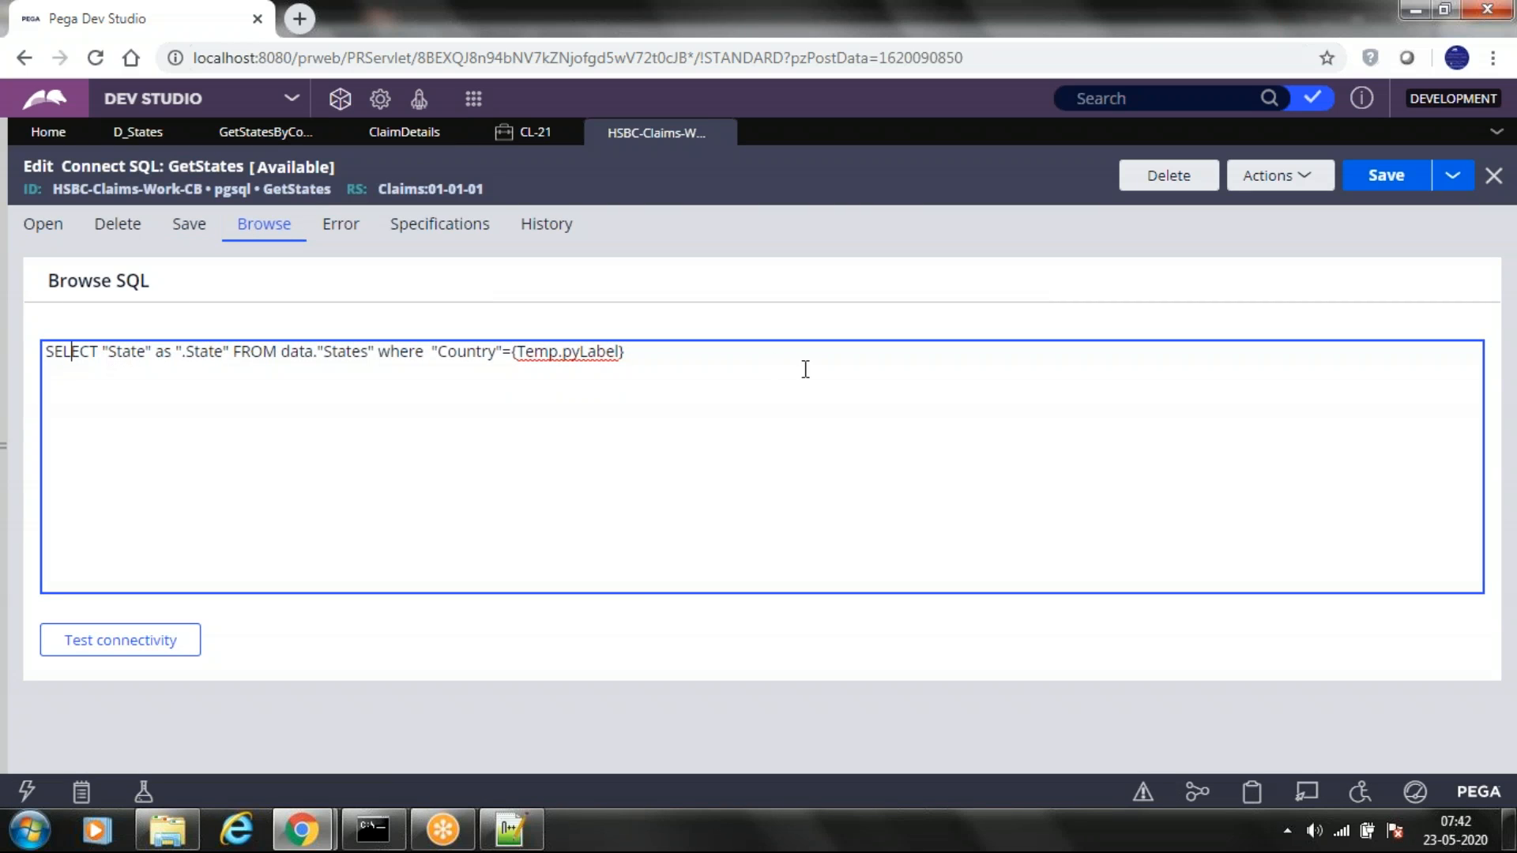
key("ctrl+a")
key("ctrl+c")
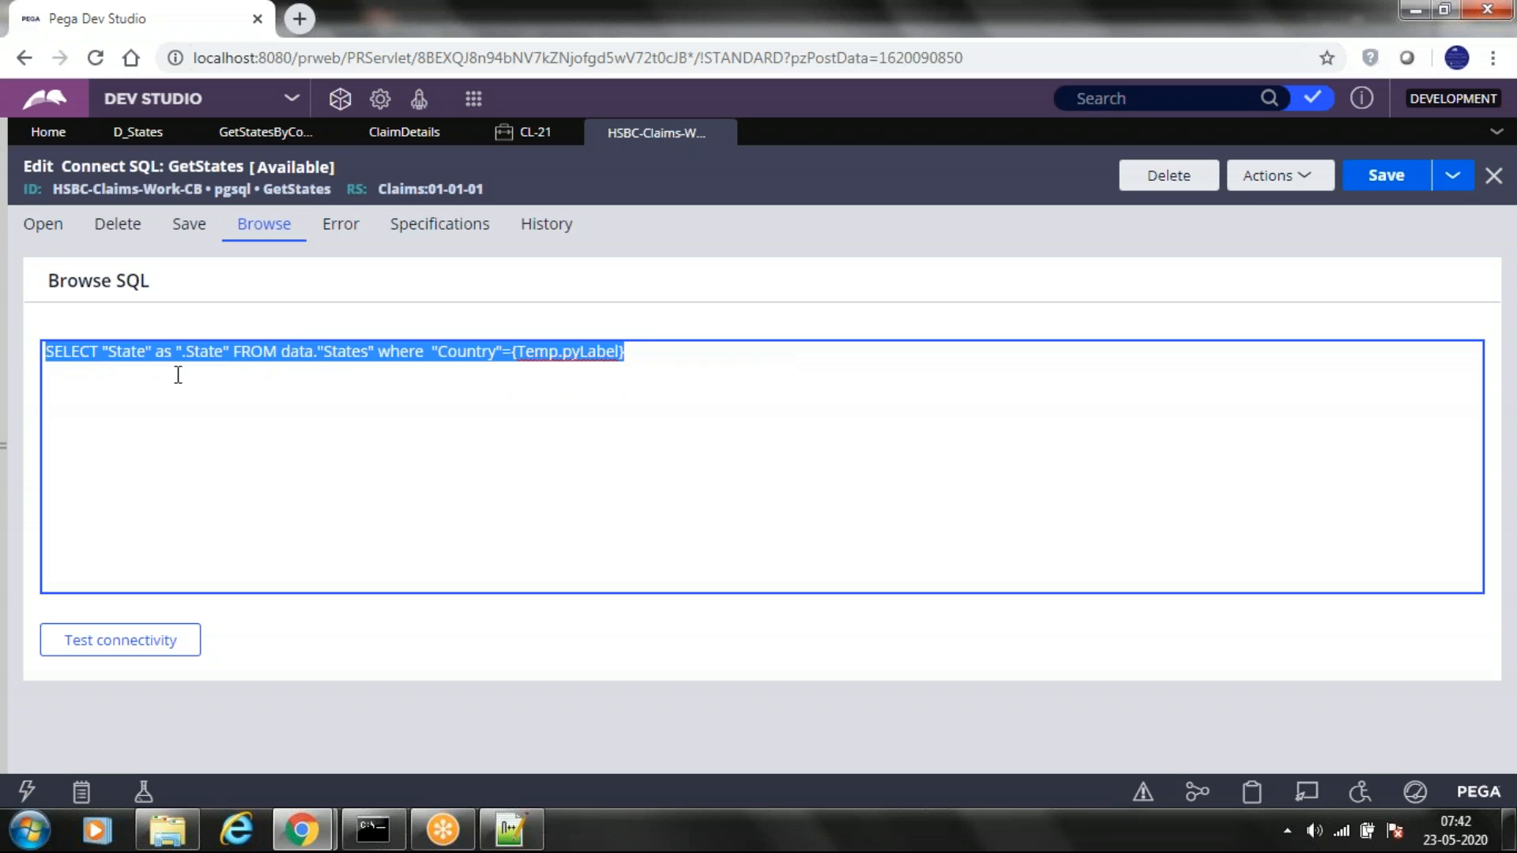
left_click(499, 824)
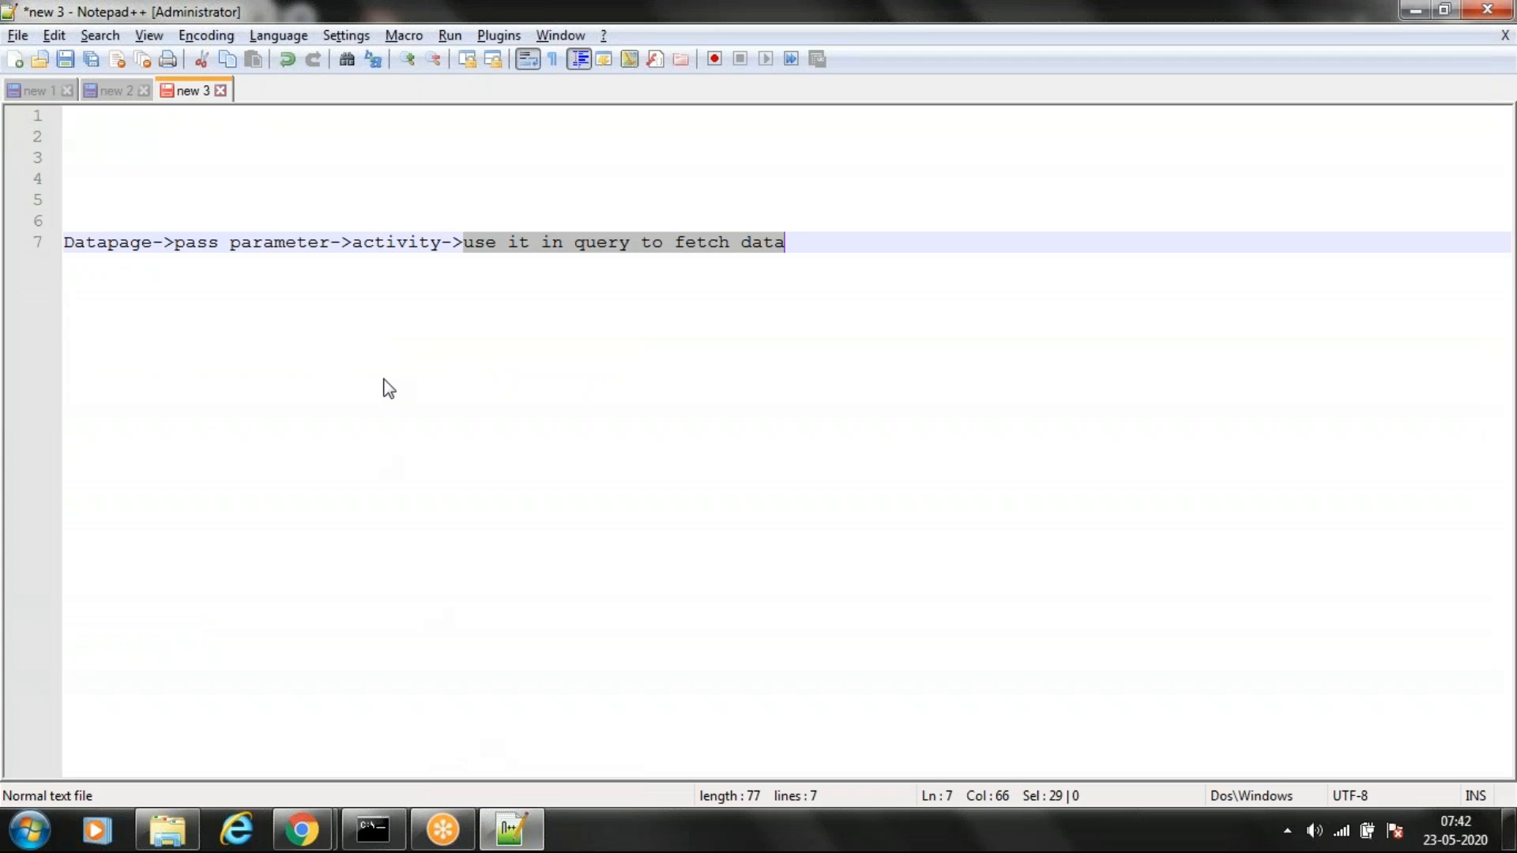
key("ctrl+a")
key("ctrl+v")
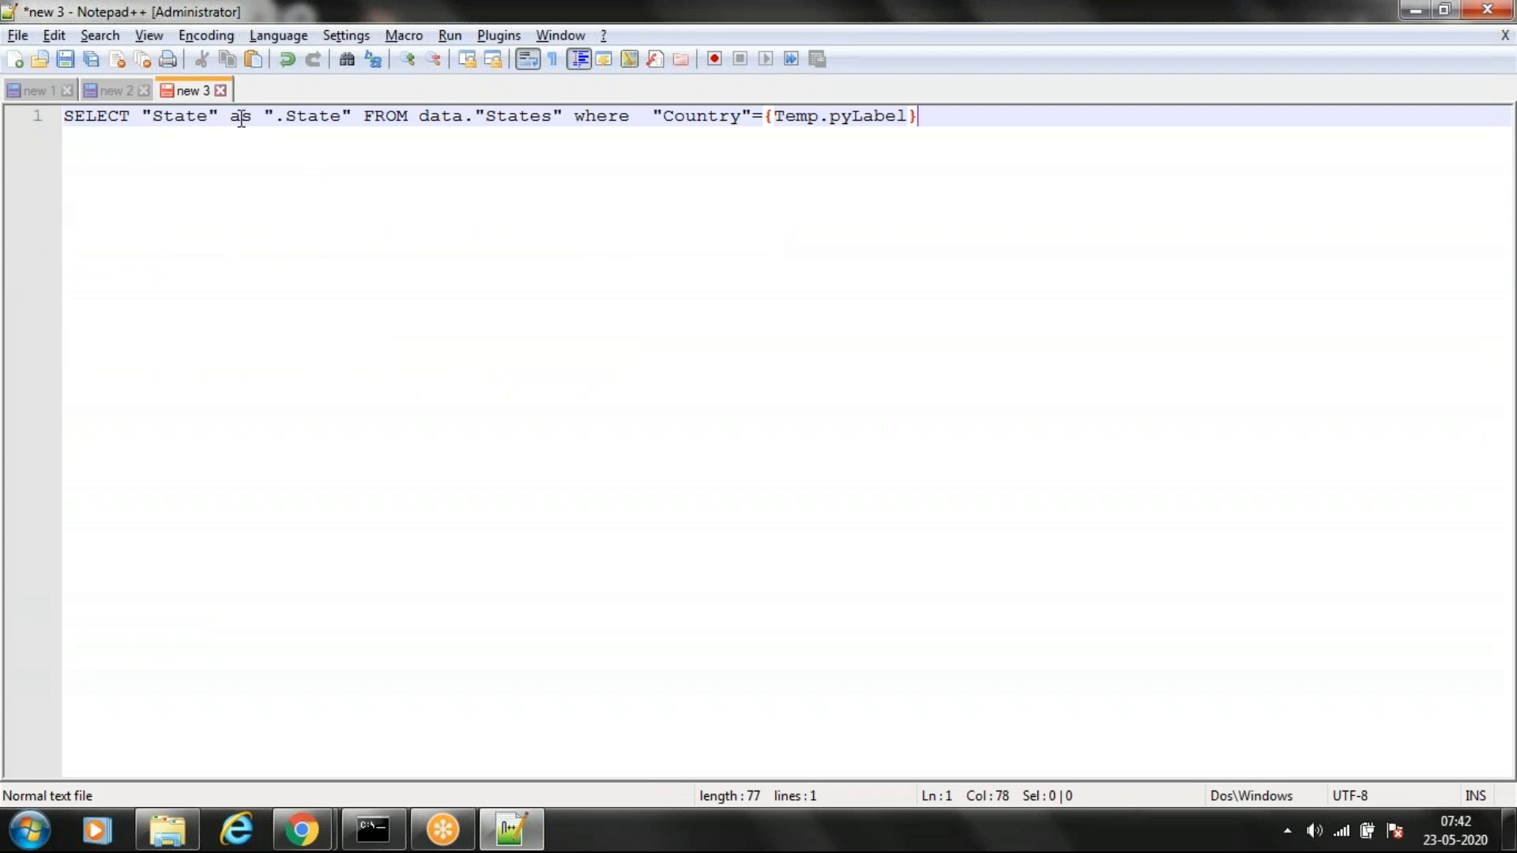
Remove the as ".State" alias from the pasted query and replace {Temp.pyLabel} with Param.Country
left_click(151, 116)
left_click_drag(229, 116, 362, 116)
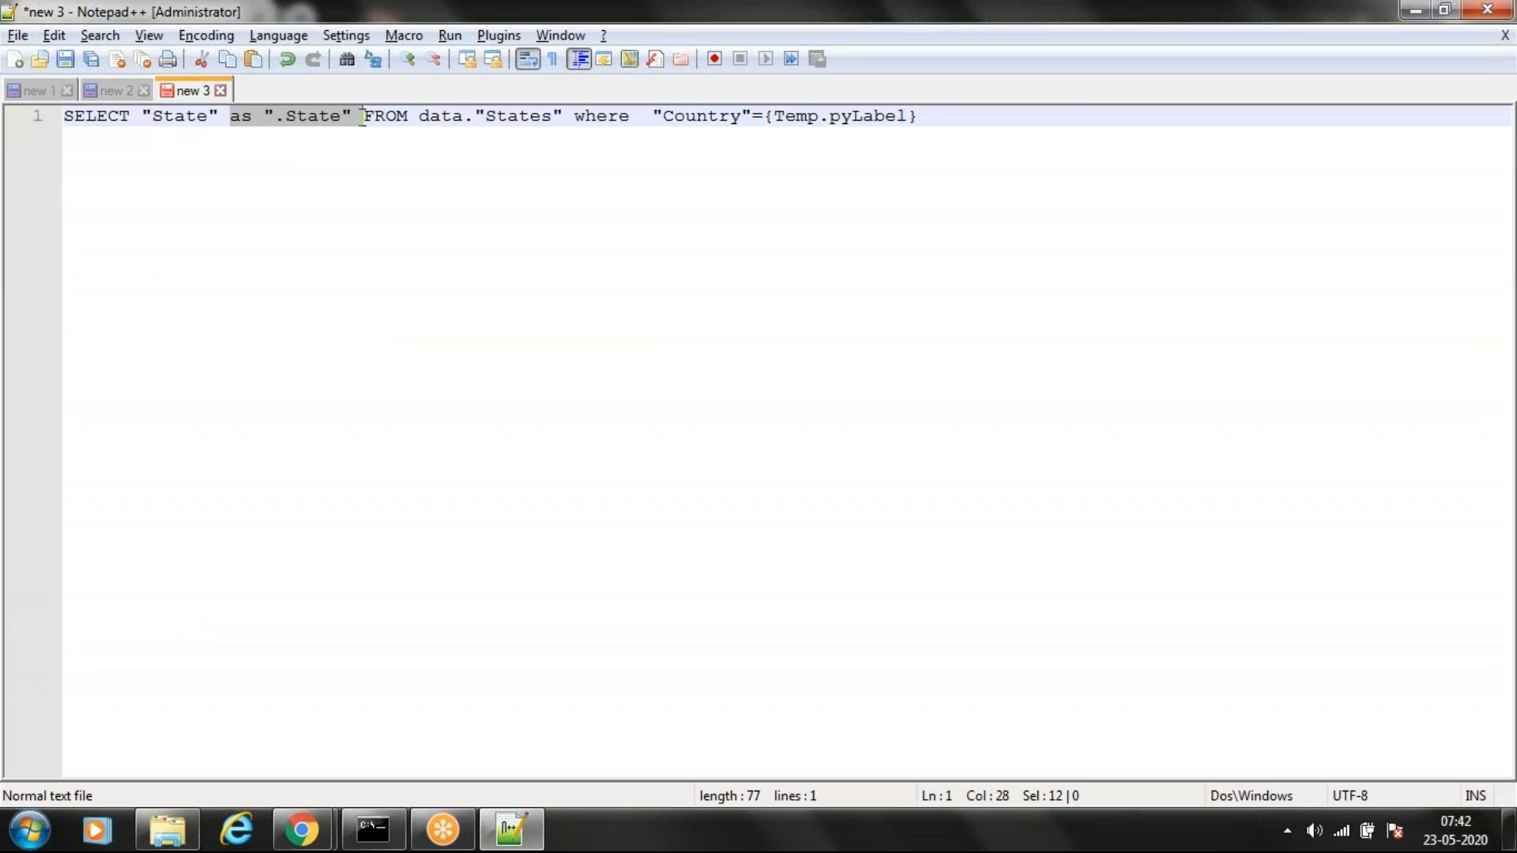
key("Delete")
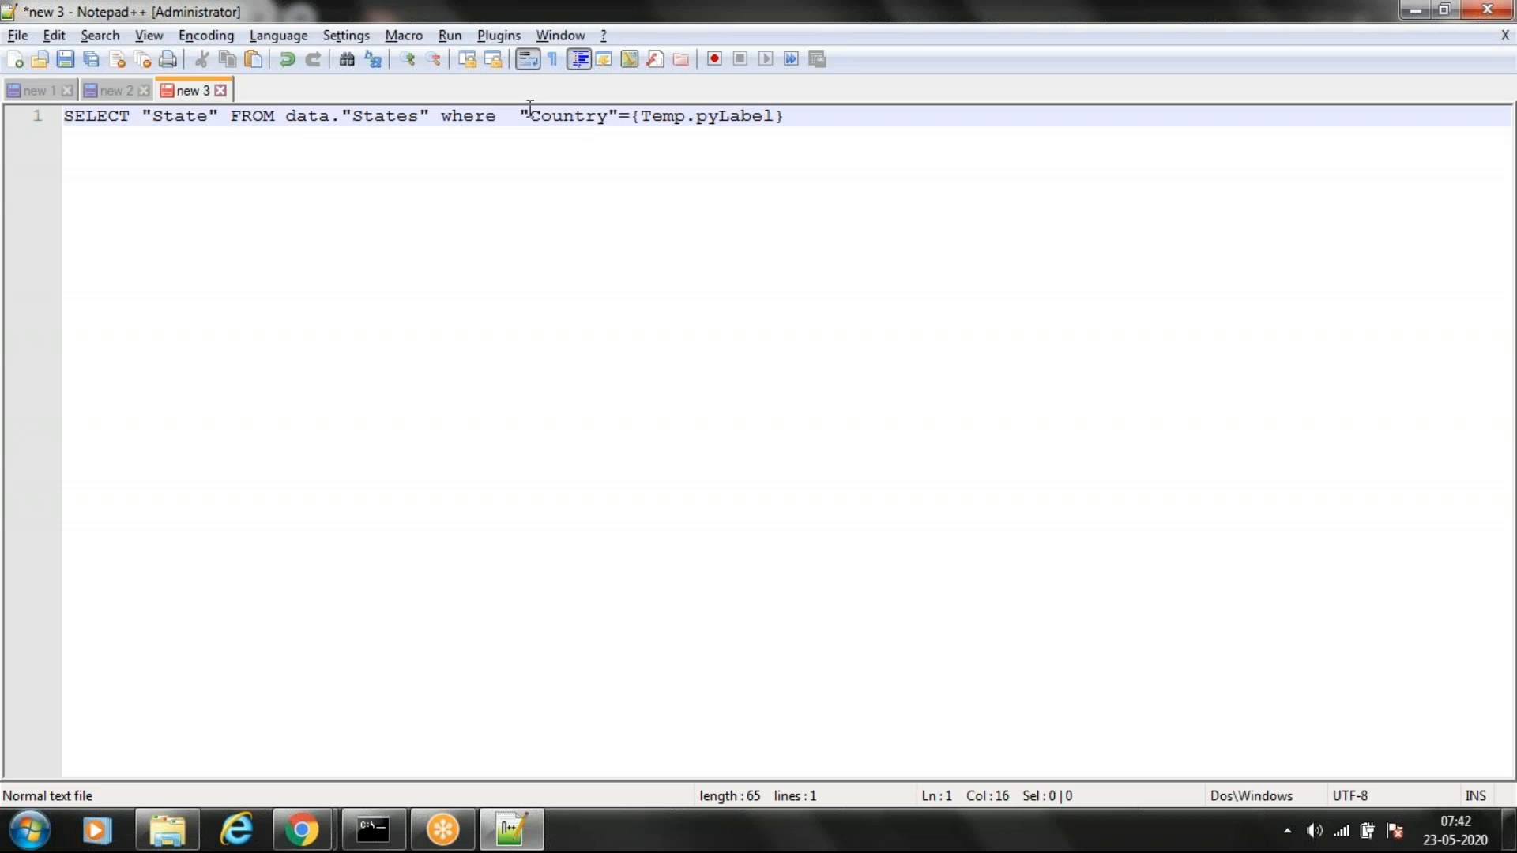
left_click_drag(785, 117, 636, 115)
type("P")
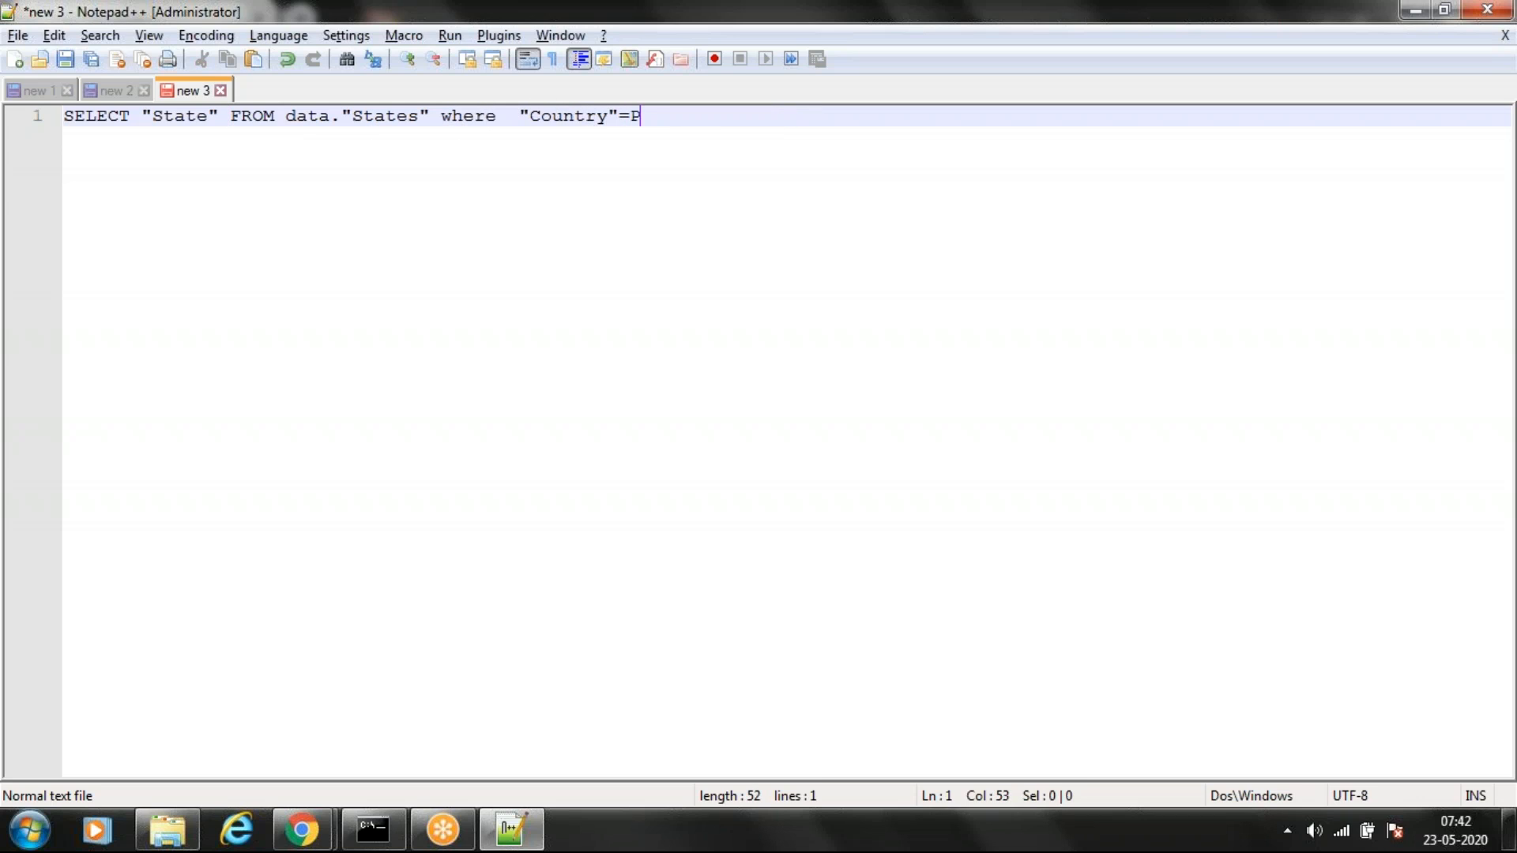
type("aram.Country")
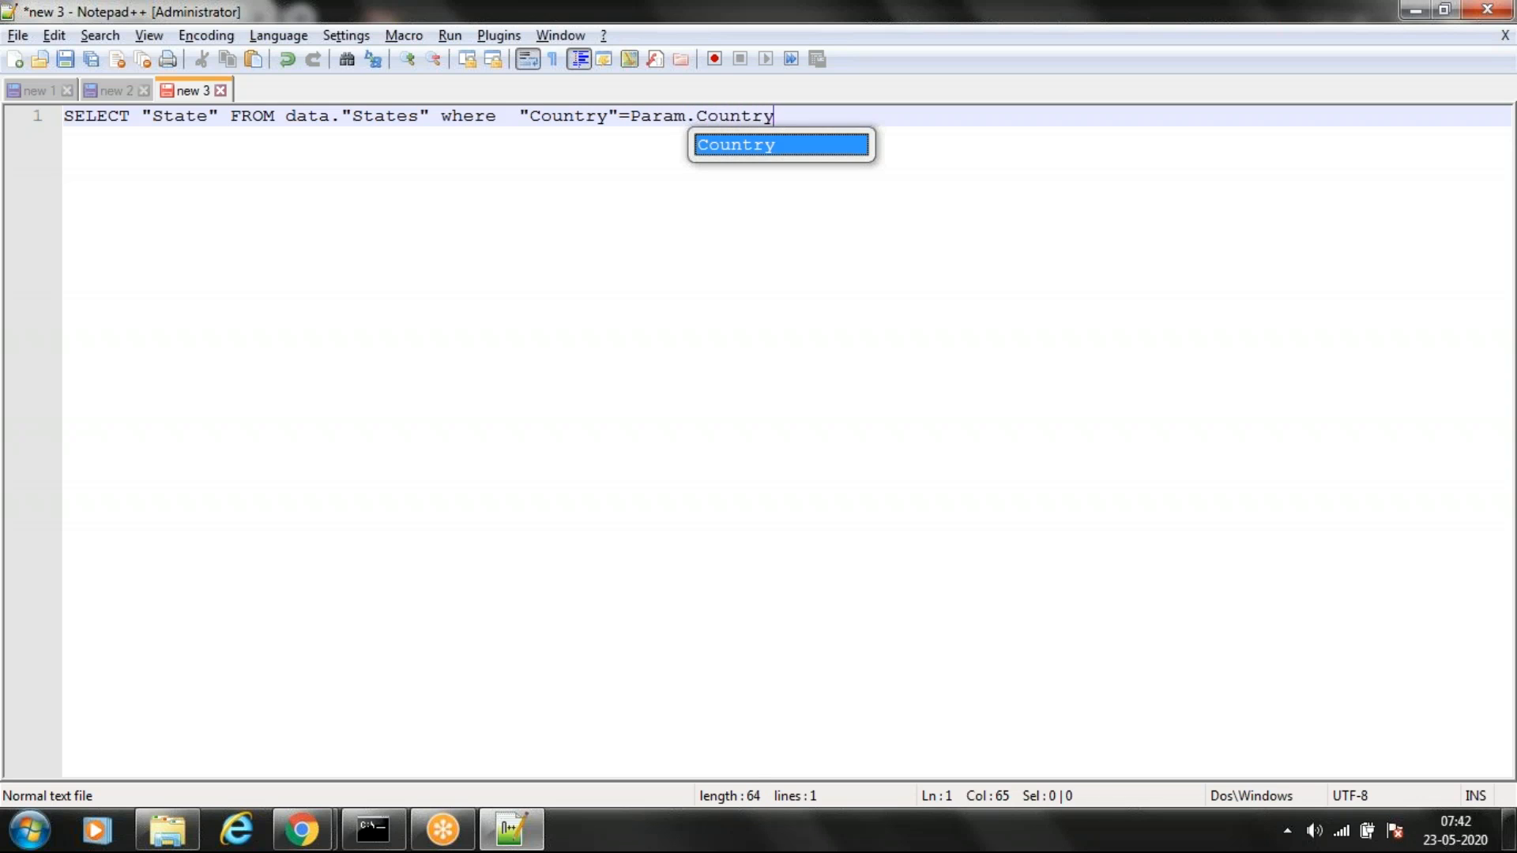
key("Escape")
Switch back to Pega Dev Studio and highlight the {Temp.pyLabel} condition in the Browse SQL of GetStates
key("alt+Tab")
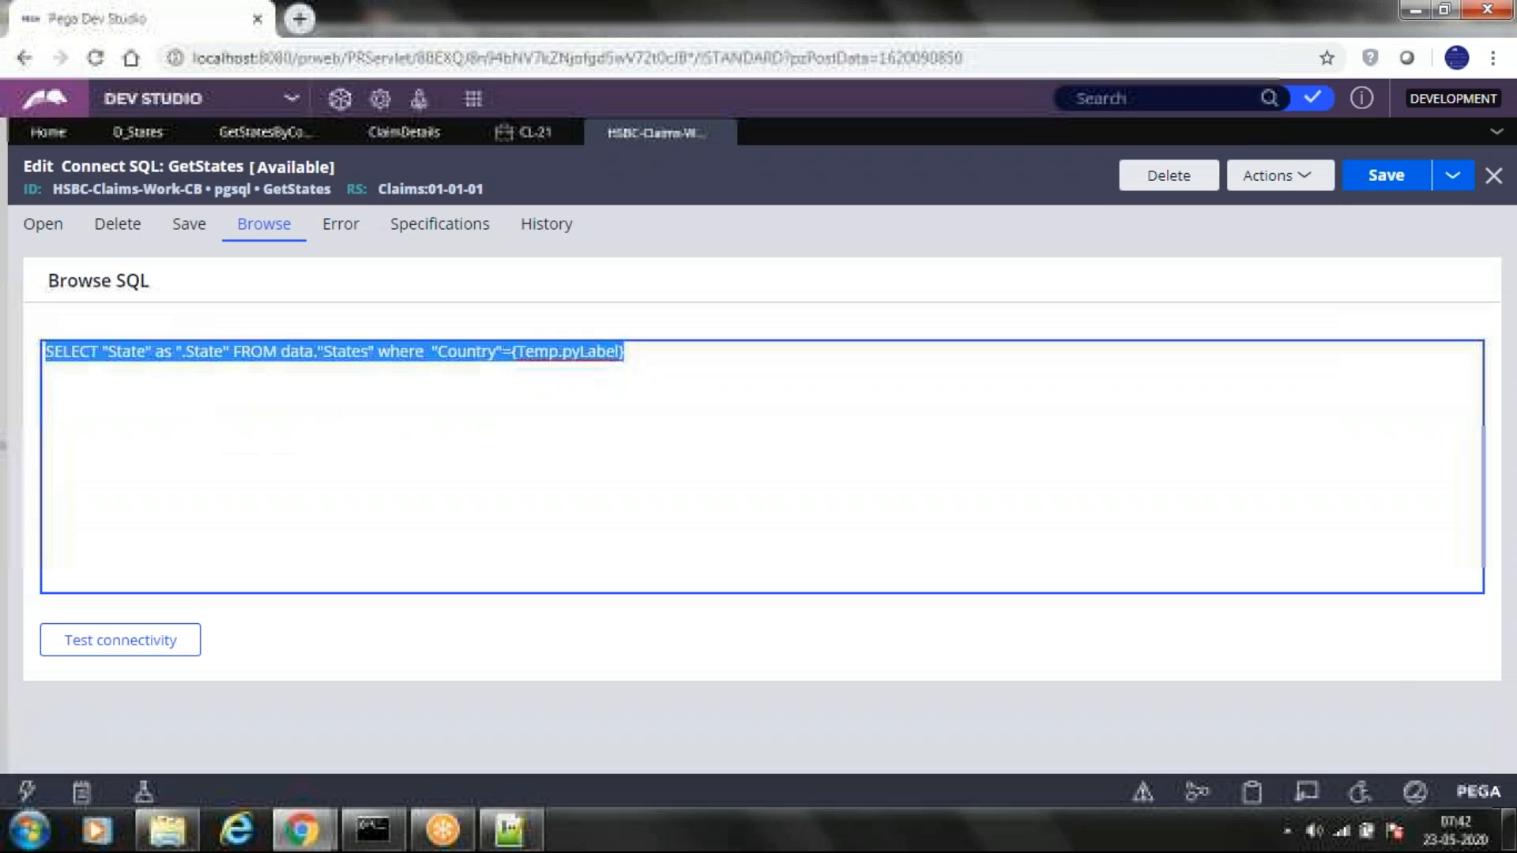
left_click(745, 212)
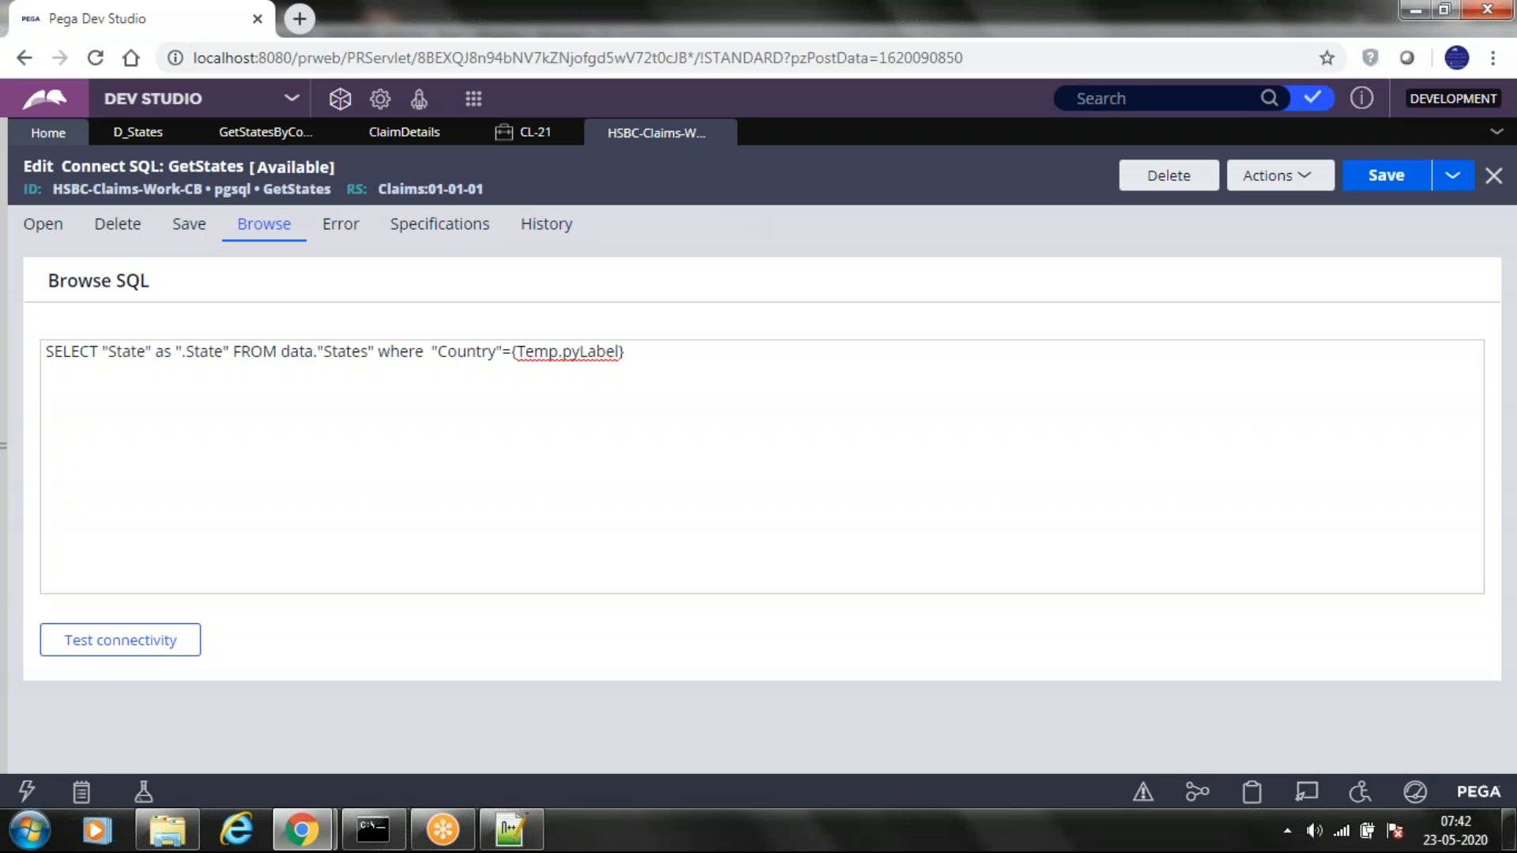
left_click_drag(60, 162, 160, 166)
left_click(43, 224)
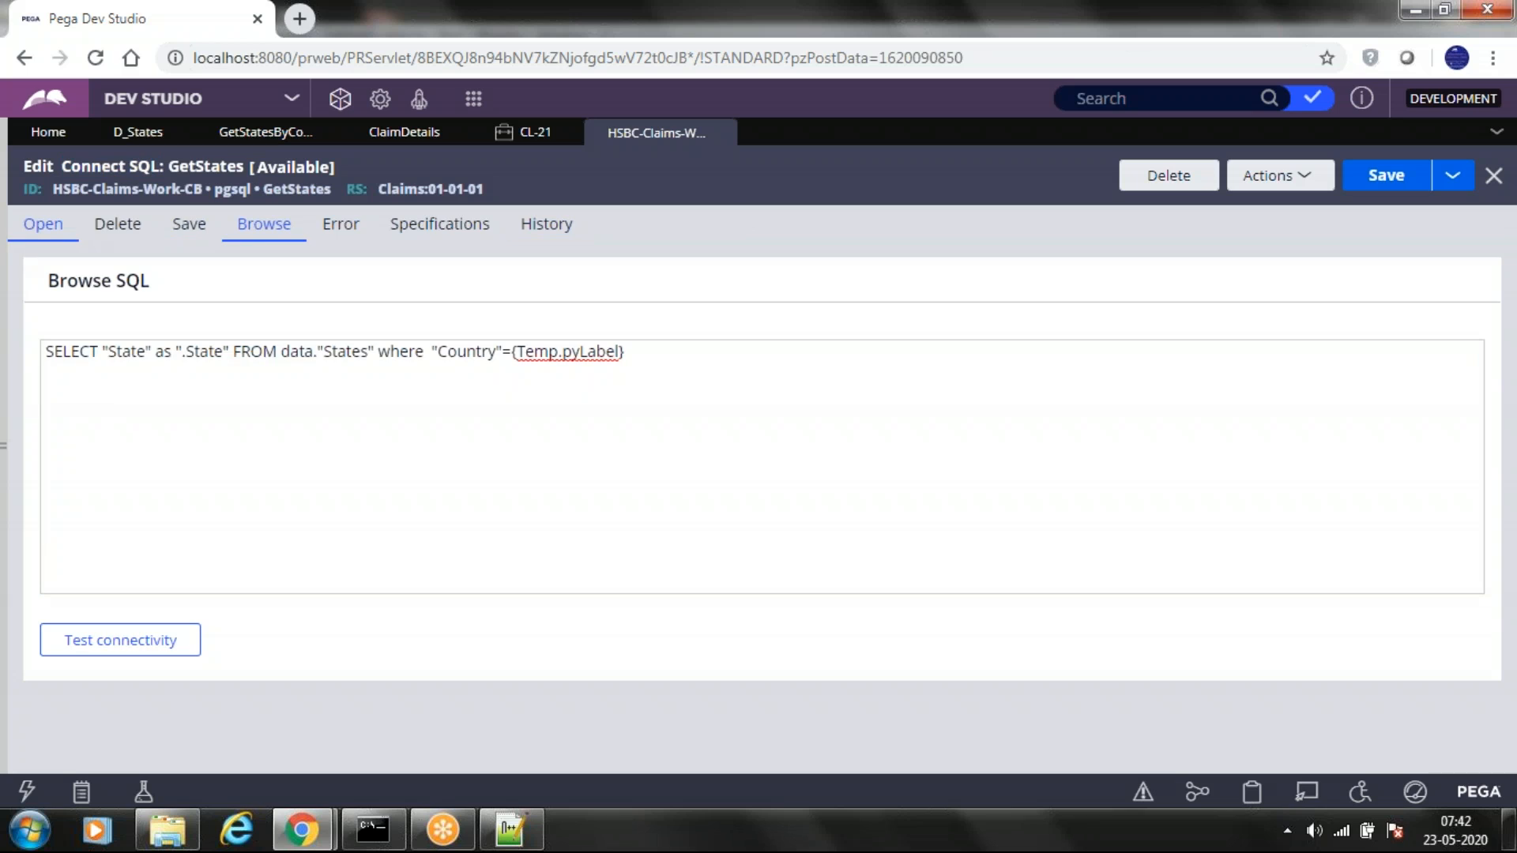
left_click(189, 225)
left_click(278, 229)
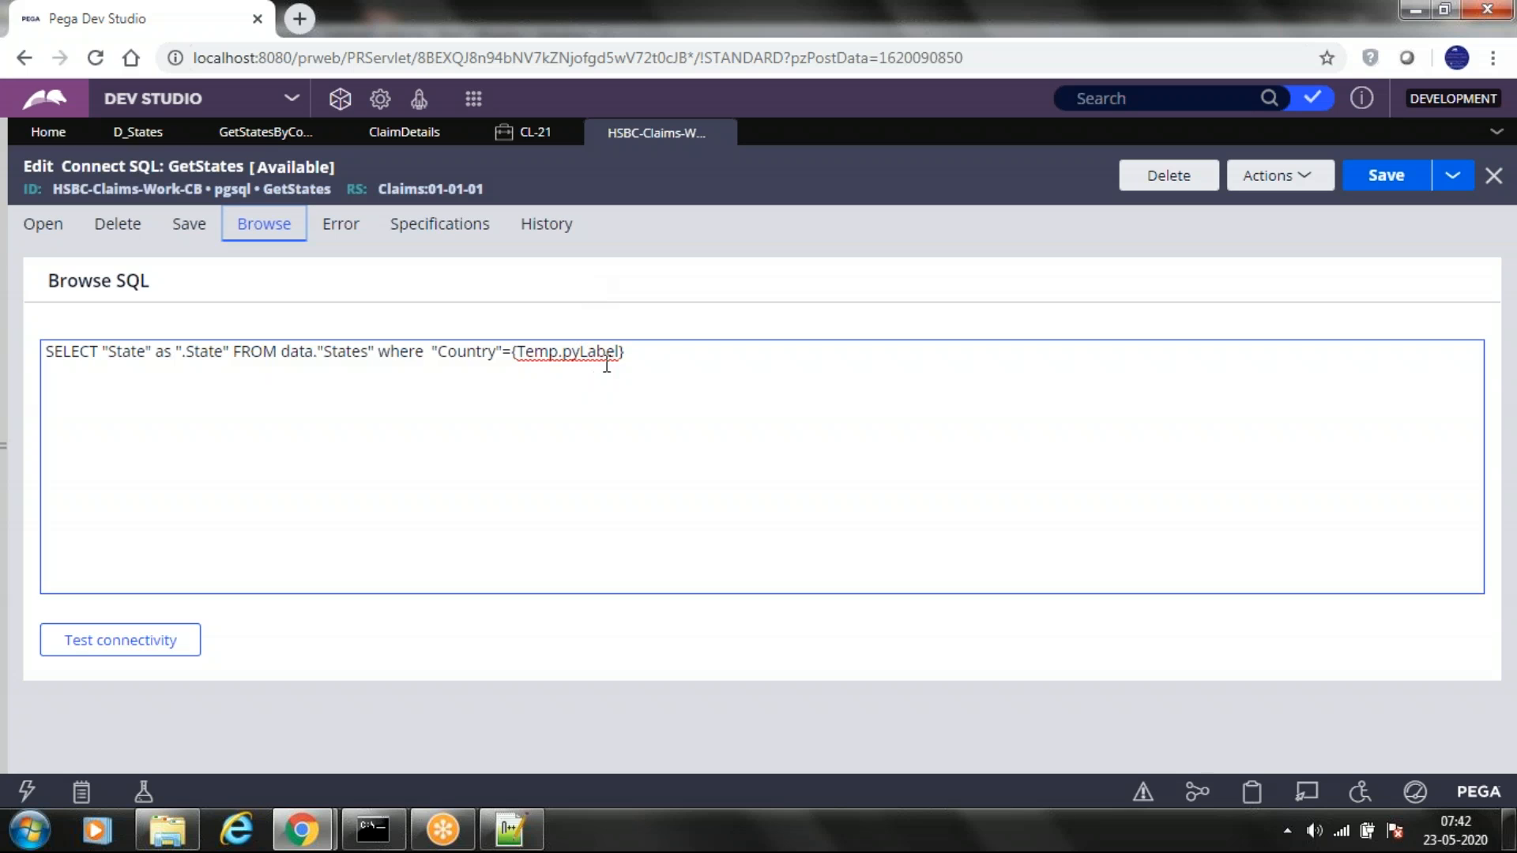
left_click(644, 352)
left_click_drag(644, 353, 524, 353)
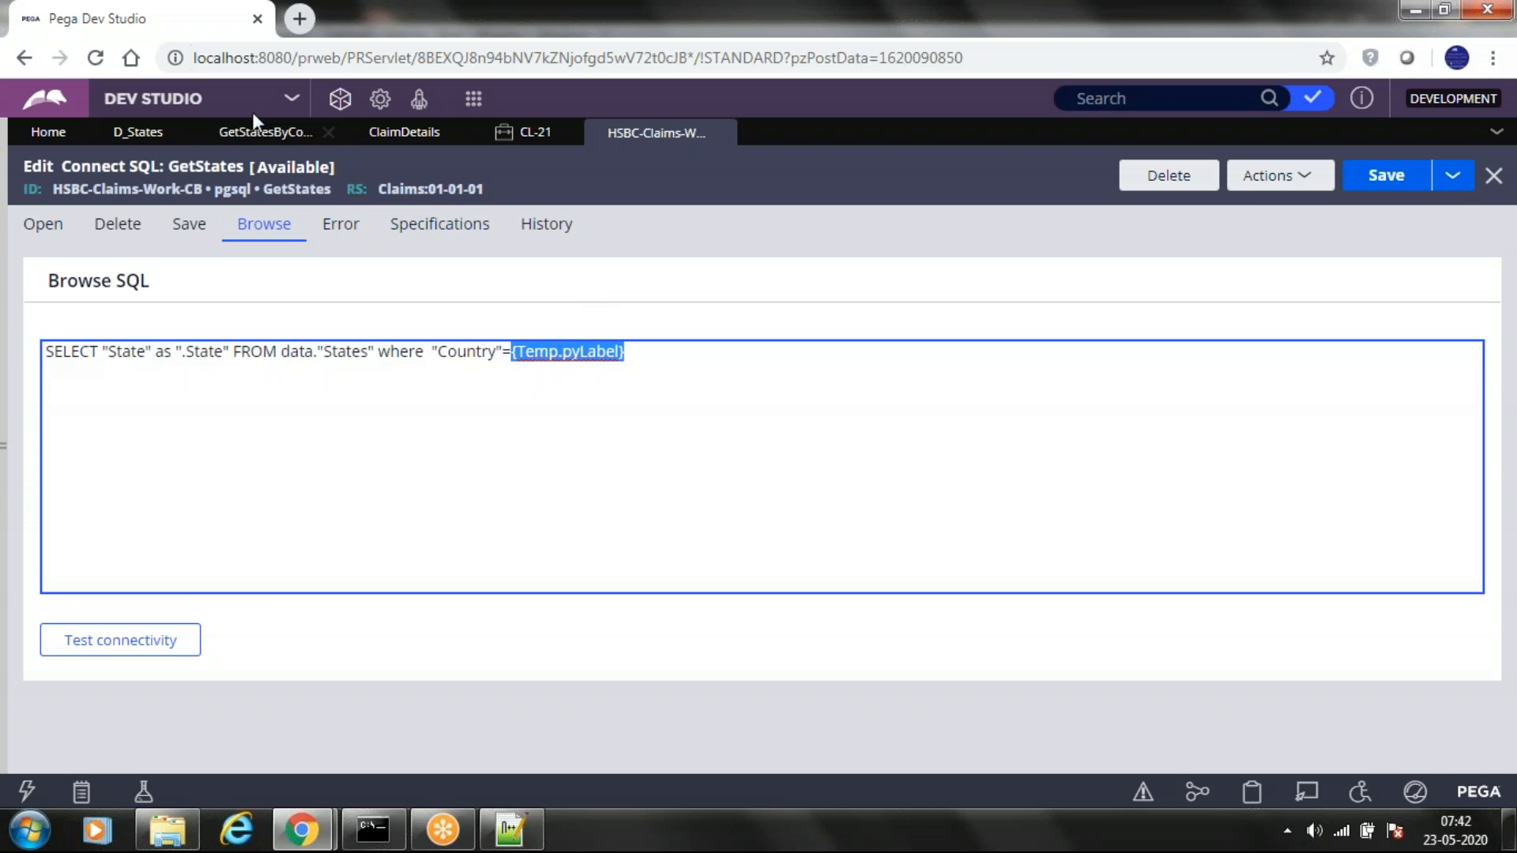
In the GetStatesByCountry activity, collapse the RDB-List step, expand the Property-Set step, and highlight its method, Temp step page and pyLabel property
left_click(247, 132)
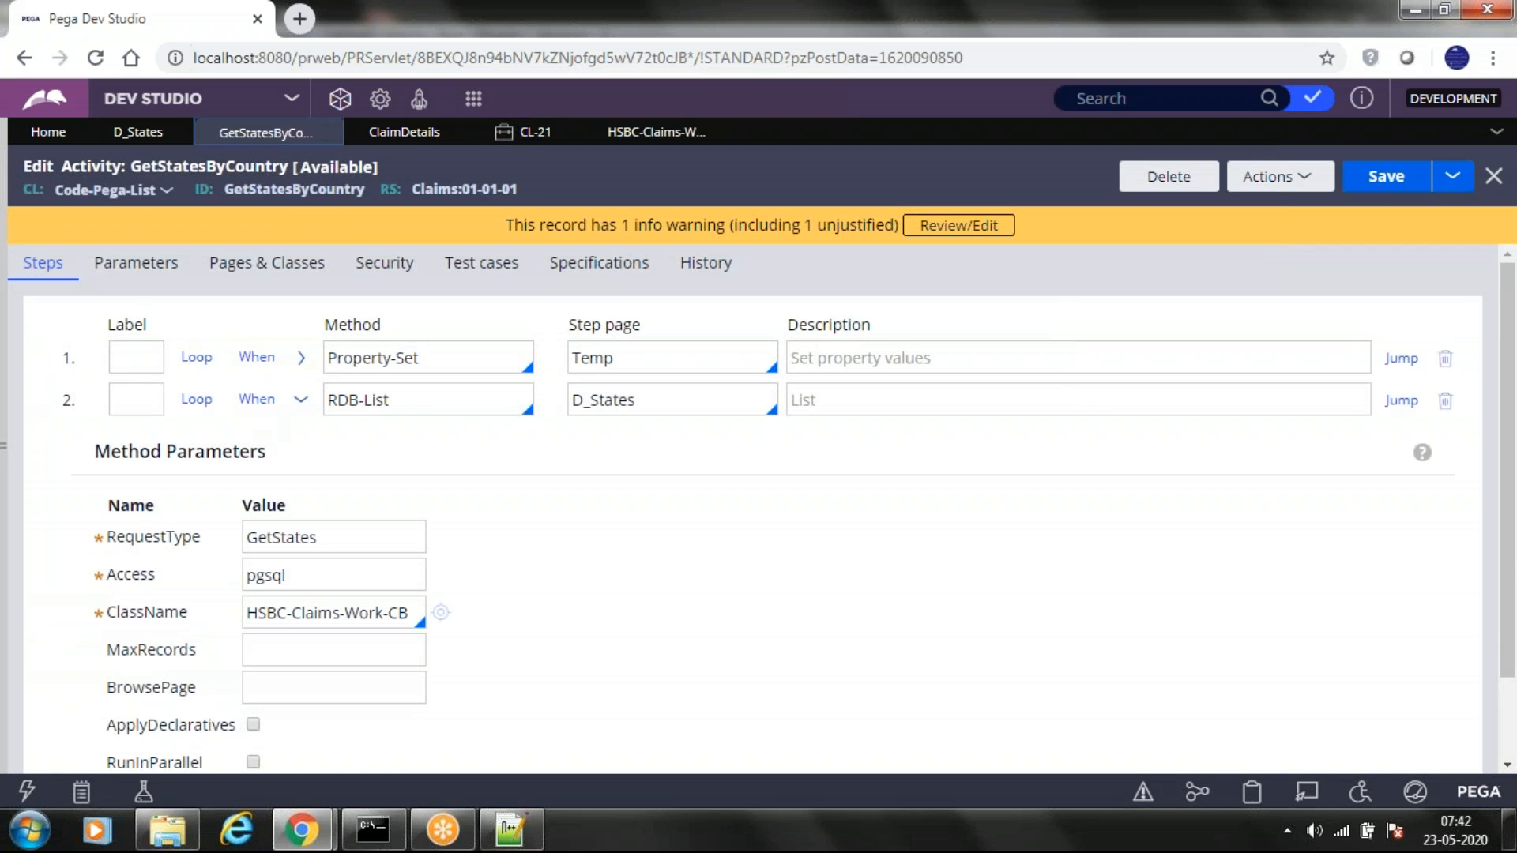
left_click(301, 400)
left_click(301, 358)
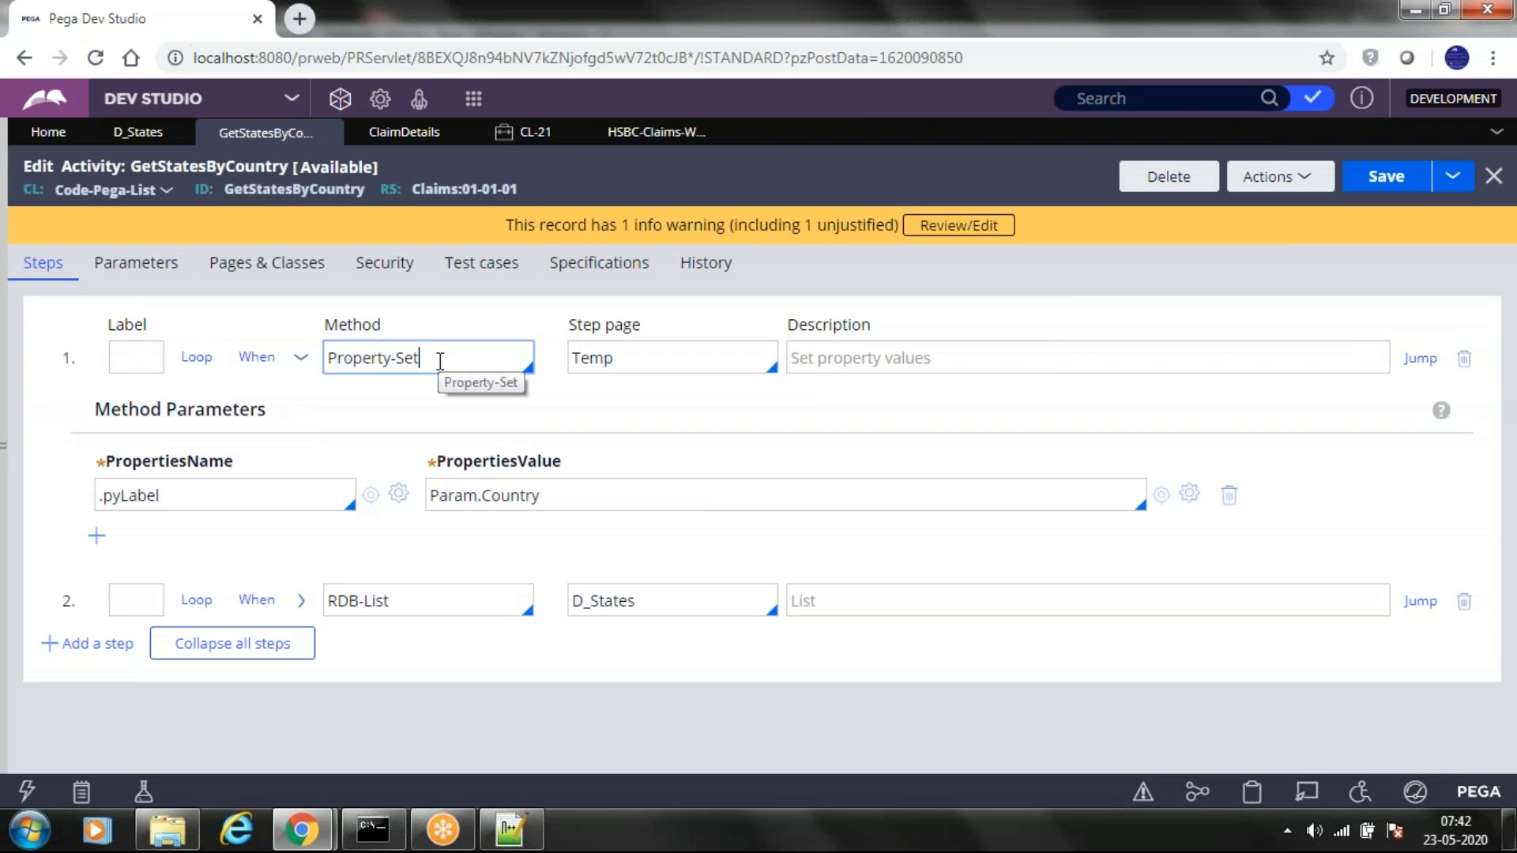
left_click_drag(431, 358, 332, 348)
double_click(592, 358)
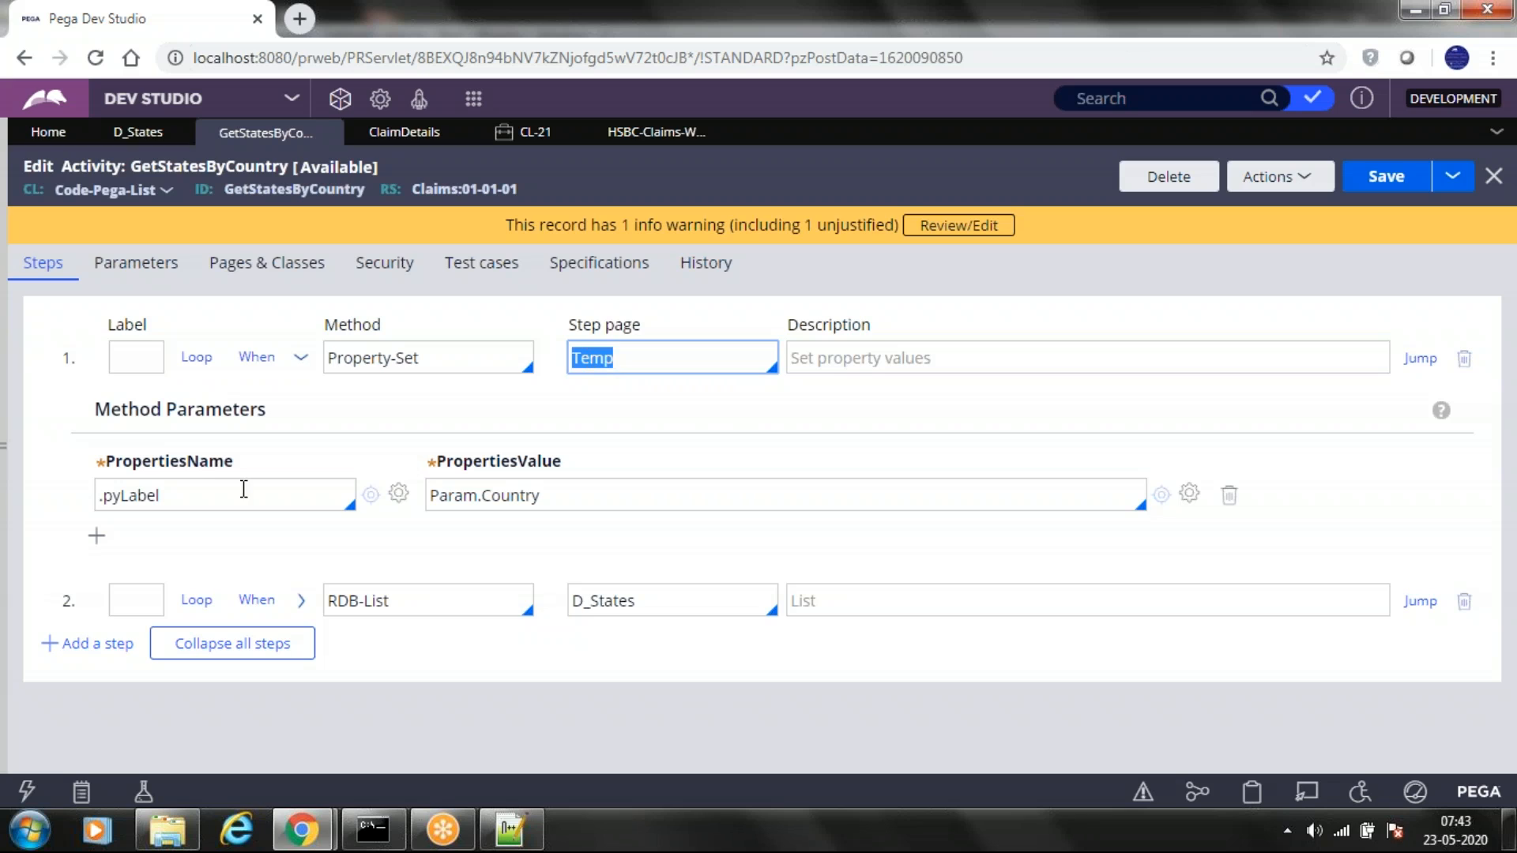
double_click(129, 496)
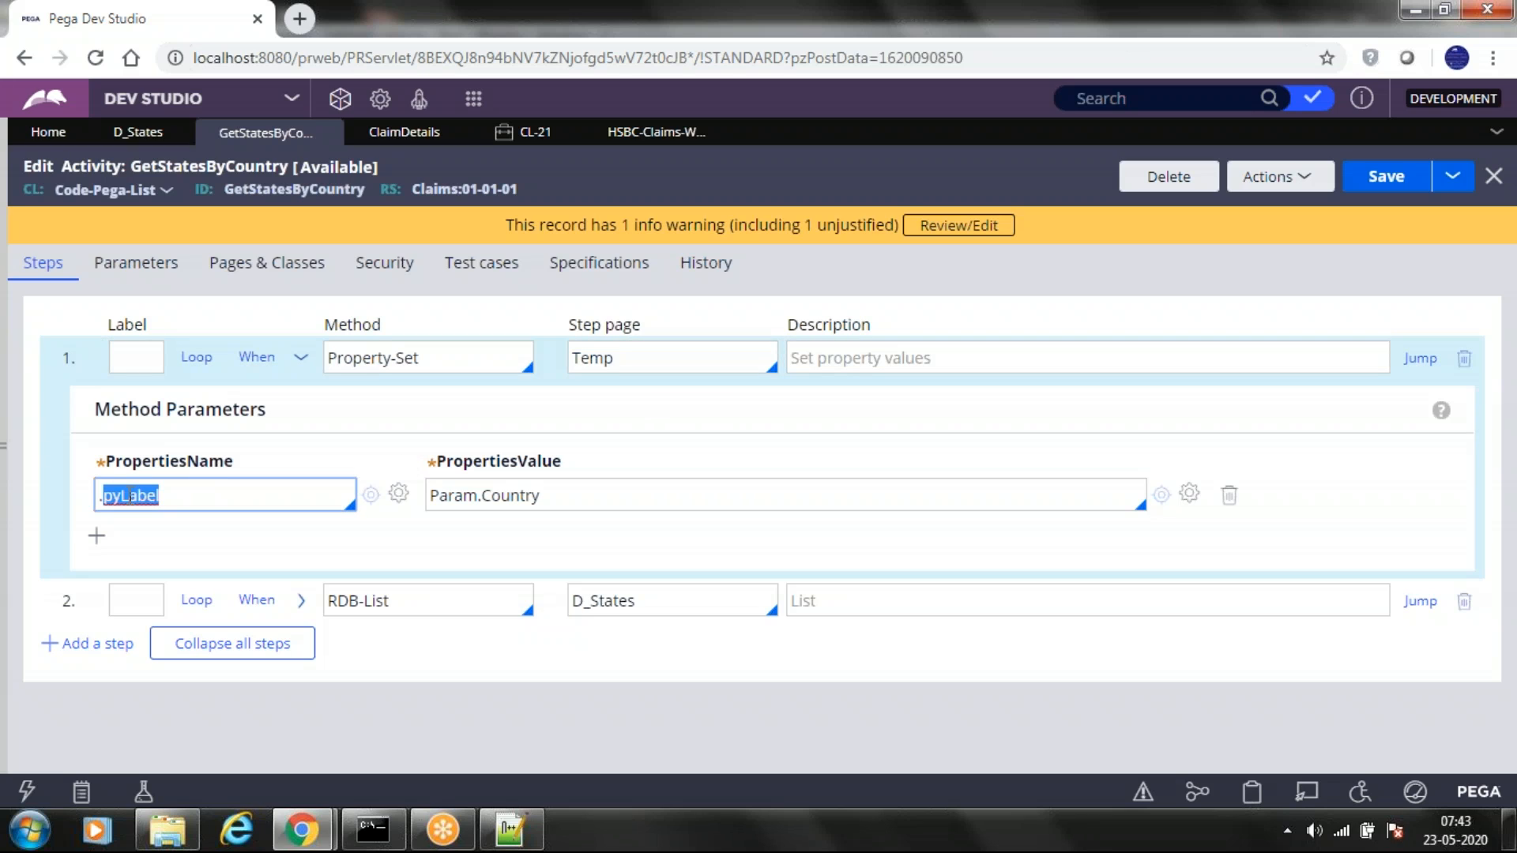
left_click(208, 495)
double_click(149, 497)
Browse the full property list for the Property-Set step's PropertiesName and choose pyLabel
left_click(225, 500)
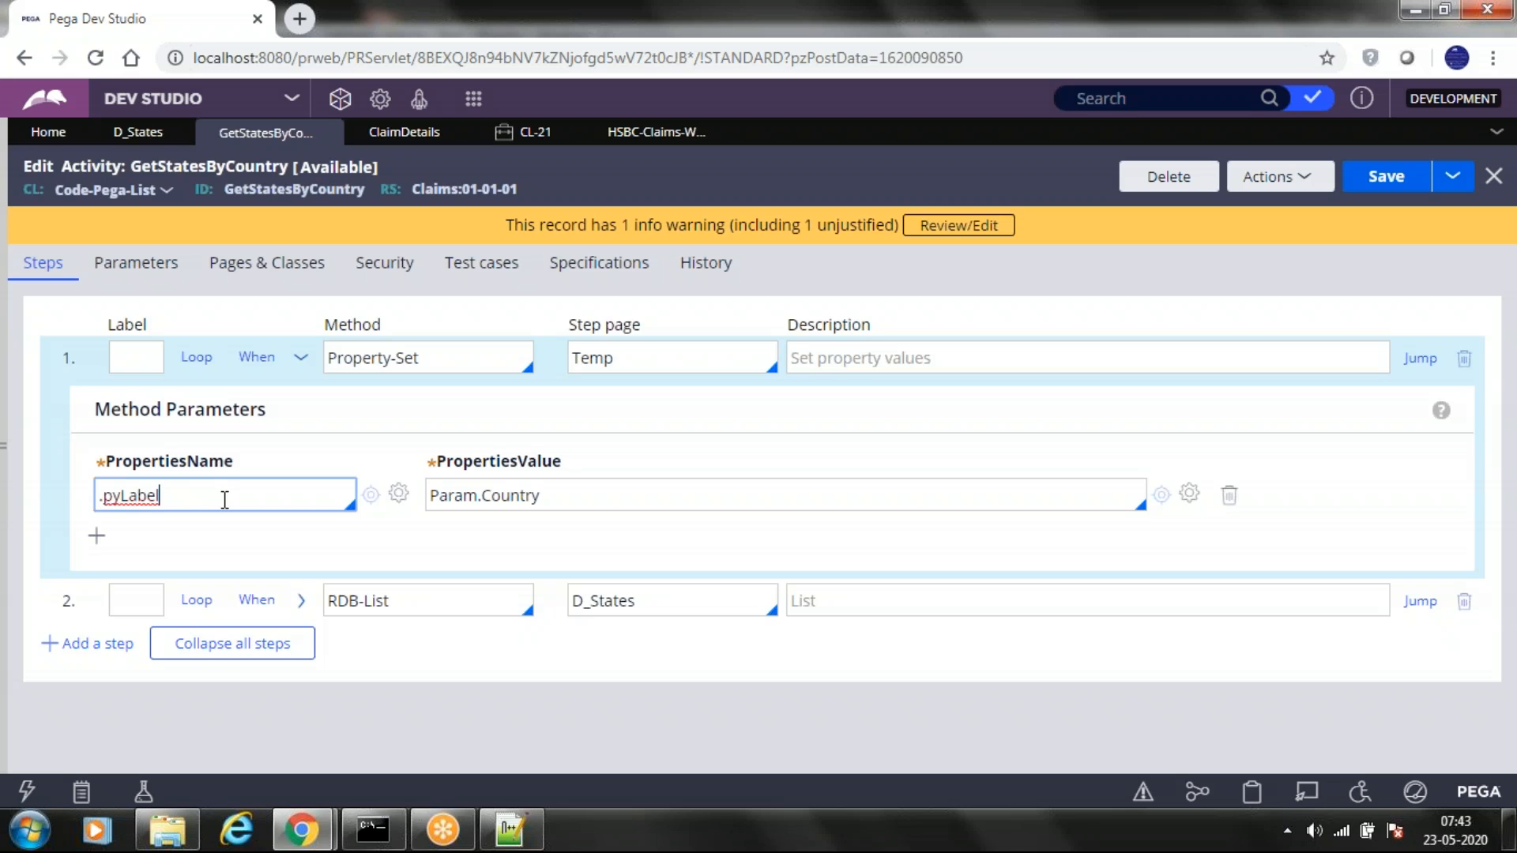
key("Down")
key("Down")
key("Down")
key("Down")
key("Down")
key("Down")
key("Down")
key("Down")
key("Down")
key("Down")
key("Down")
key("Down")
key("Down")
key("Down")
key("Down")
key("Down")
key("Down")
key("Down")
key("Down")
key("Down")
key("Down")
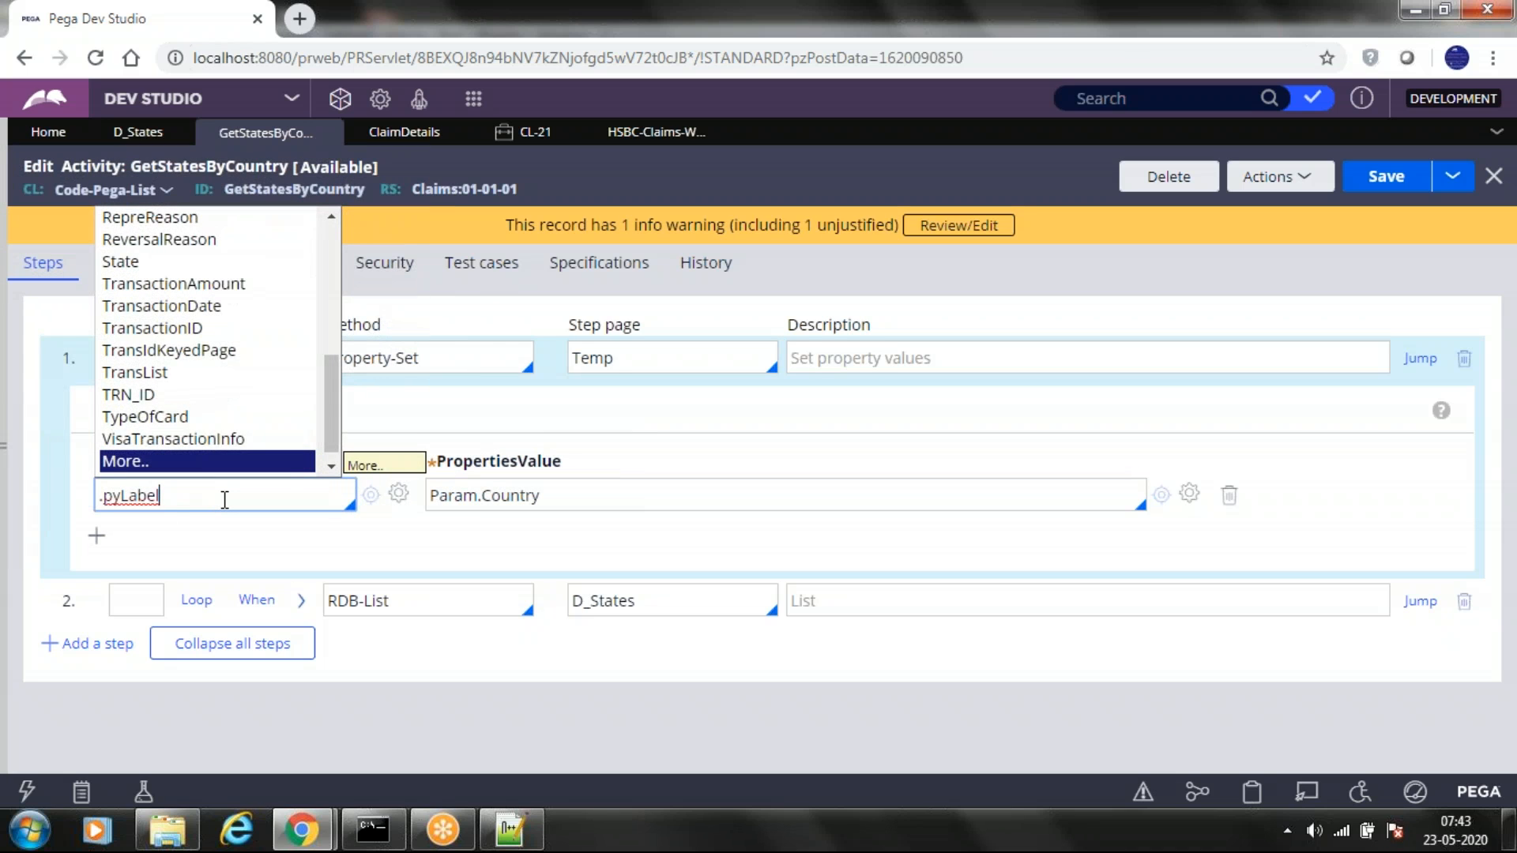
key("Down")
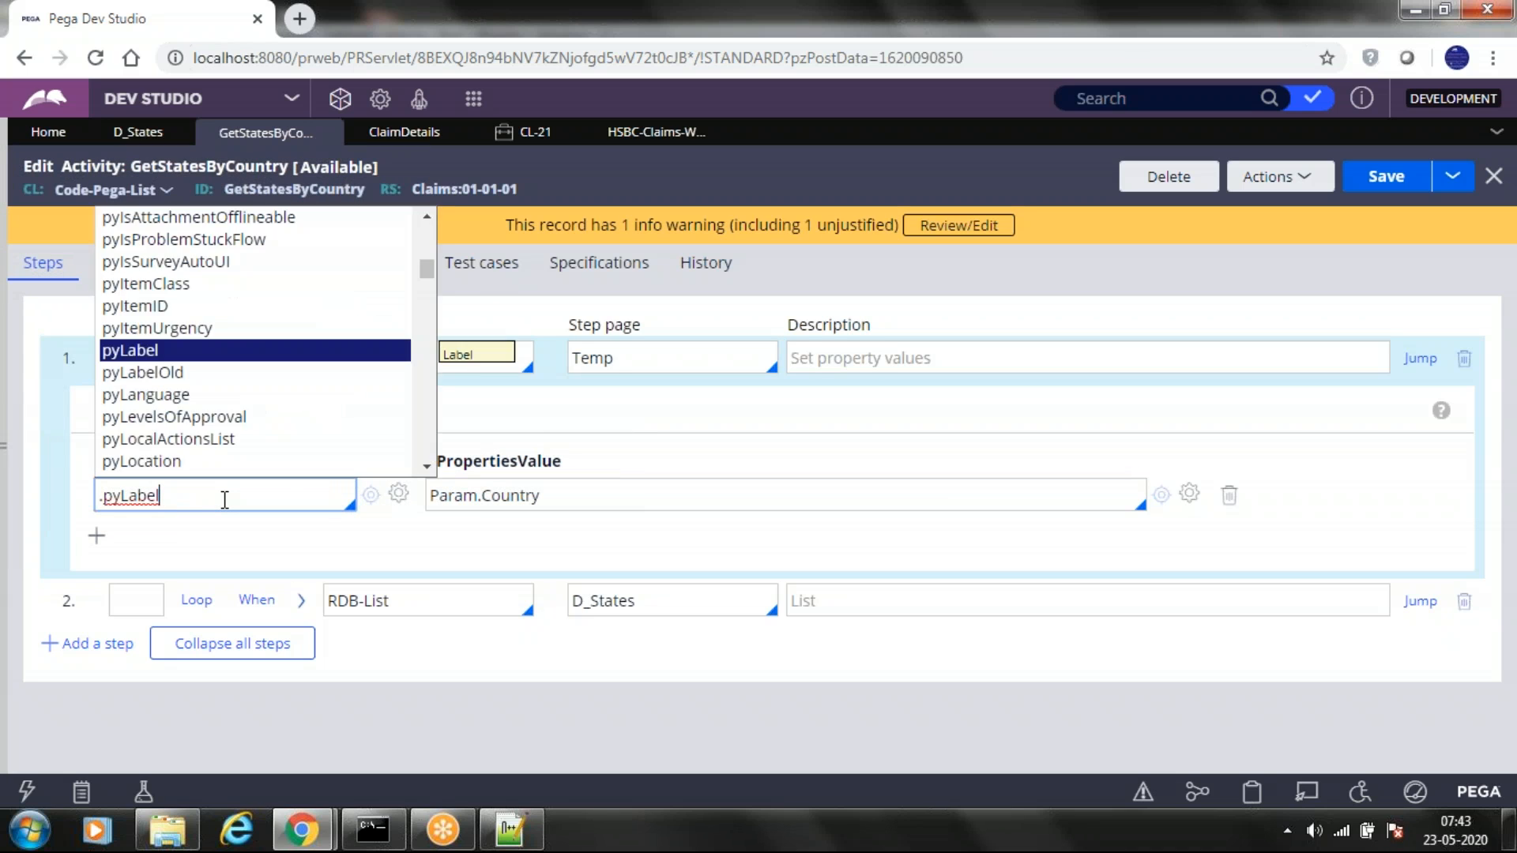
key("Return")
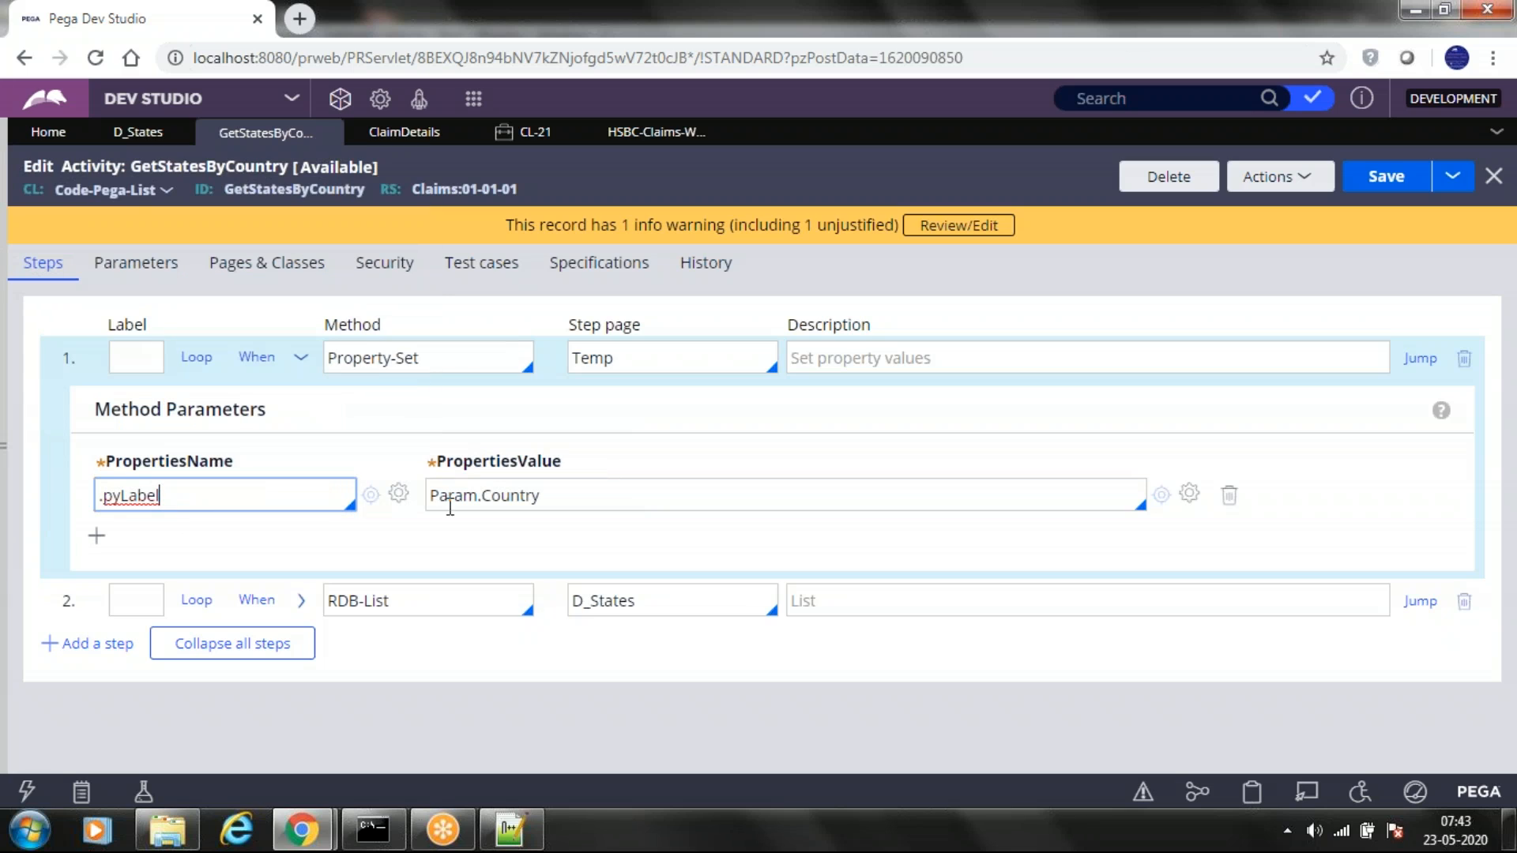
Examine the Param.Country value and its parameter suggestions in the Property-Set step, and highlight the Temp step page and pyLabel property
left_click_drag(562, 498, 428, 498)
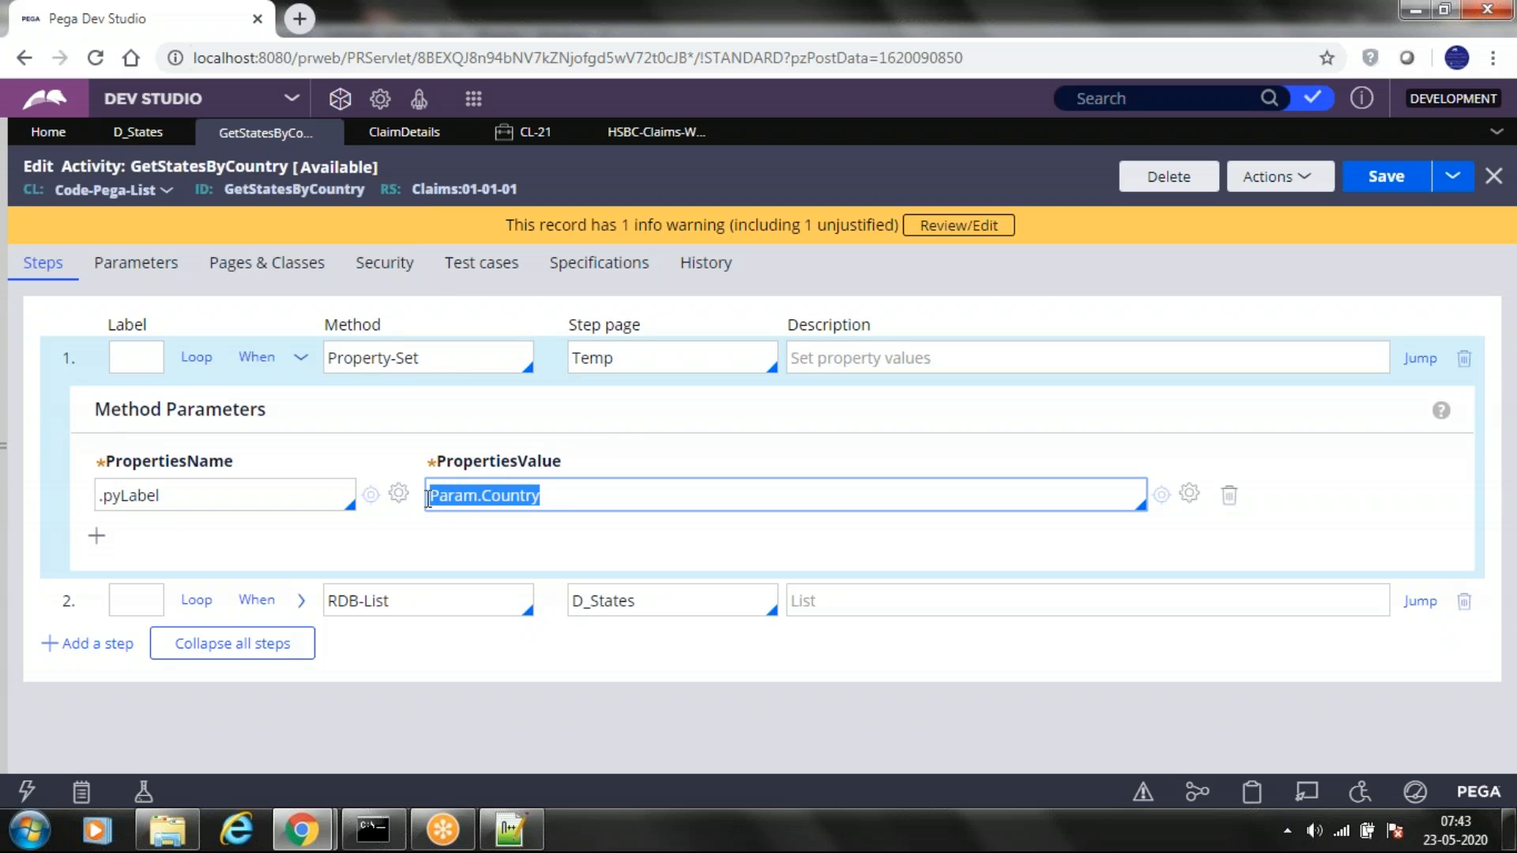
left_click(572, 498)
key("Down")
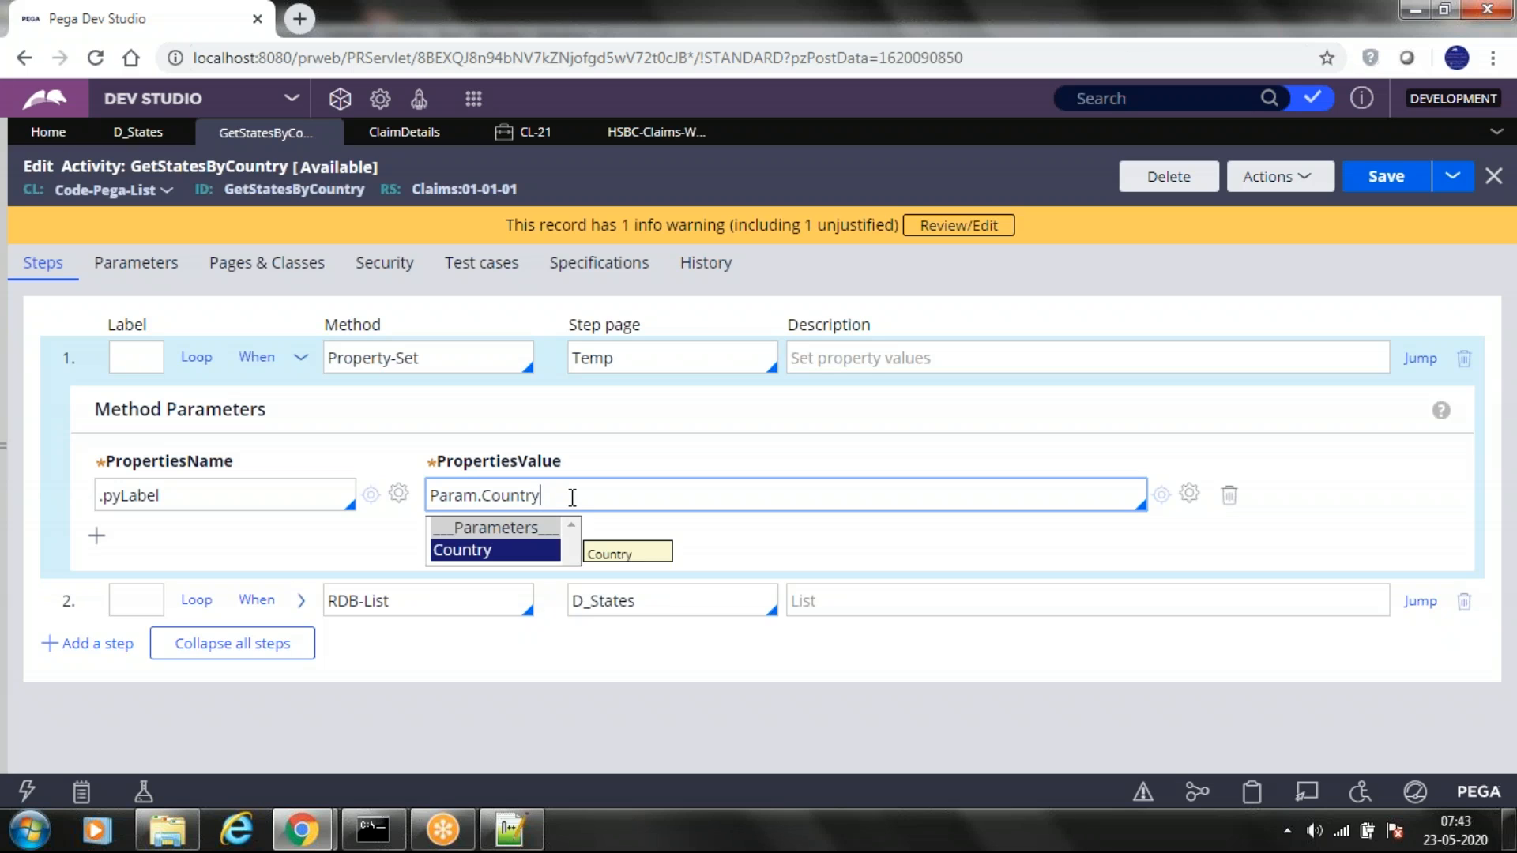
left_click(708, 532)
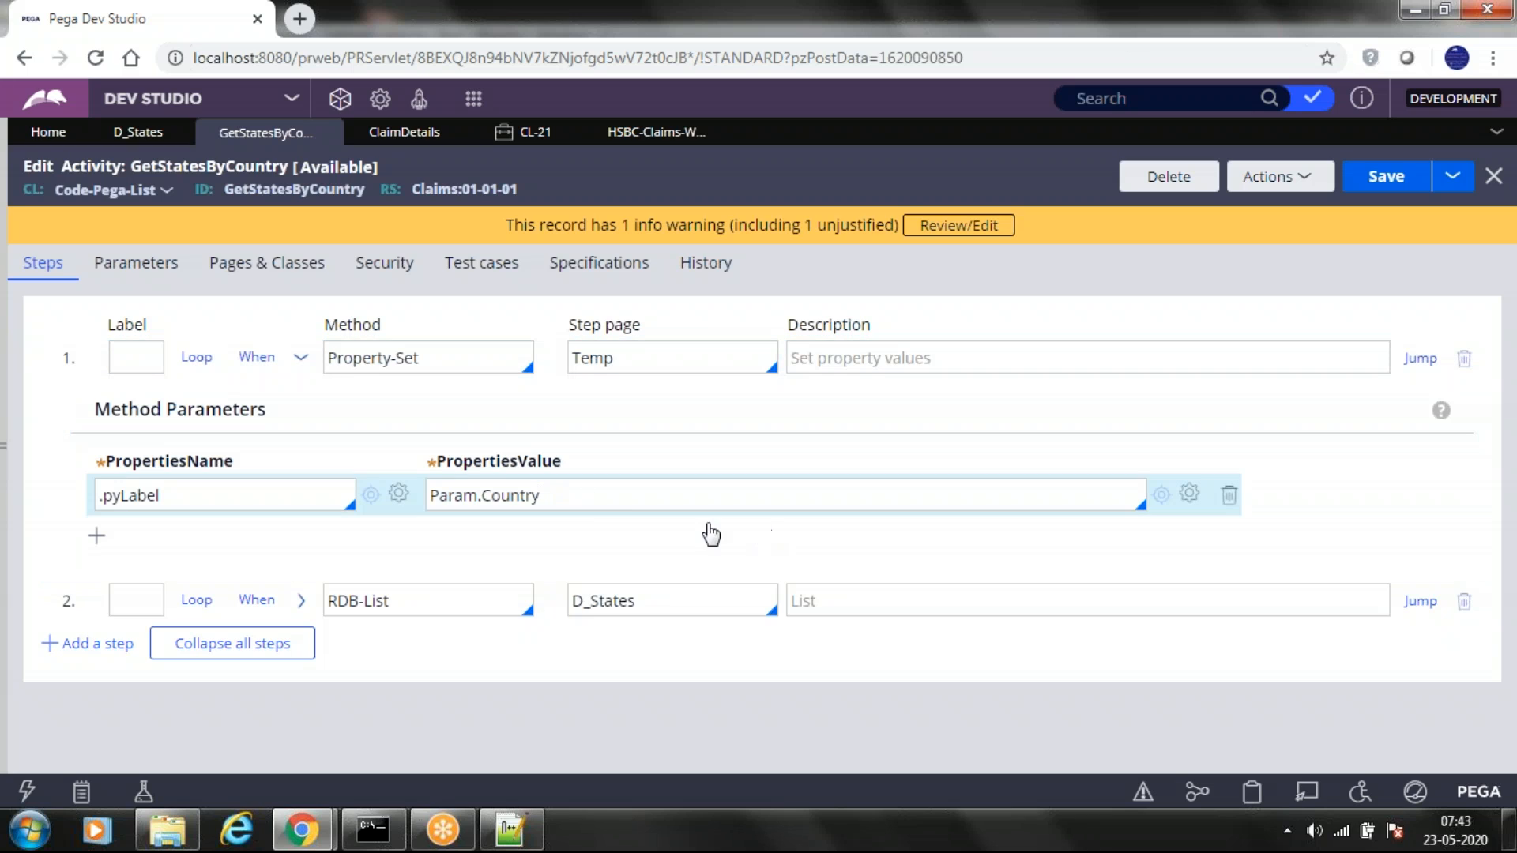
left_click_drag(562, 498, 433, 502)
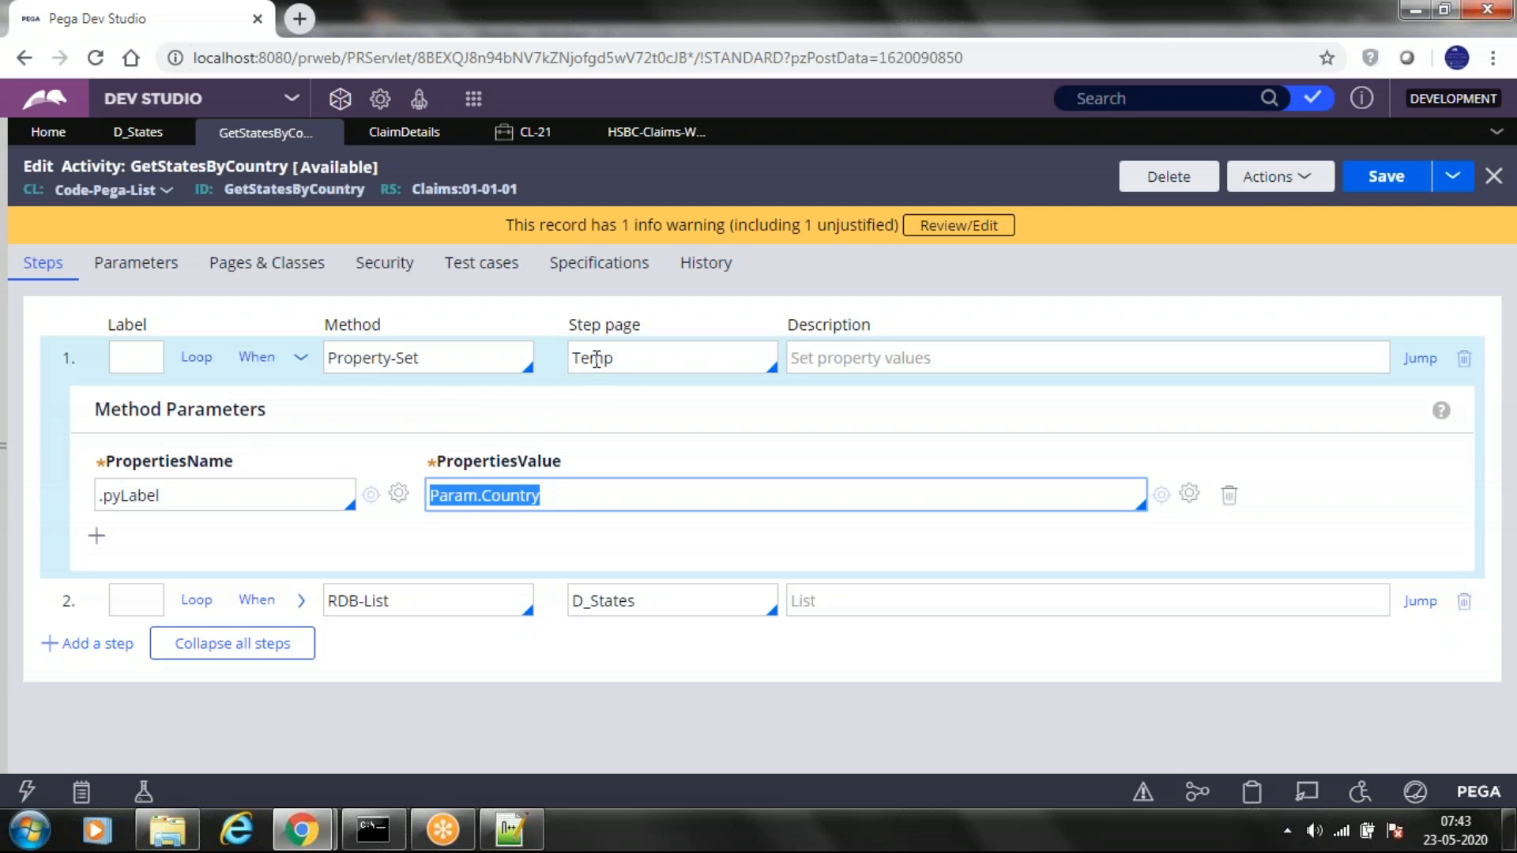
double_click(598, 358)
double_click(154, 494)
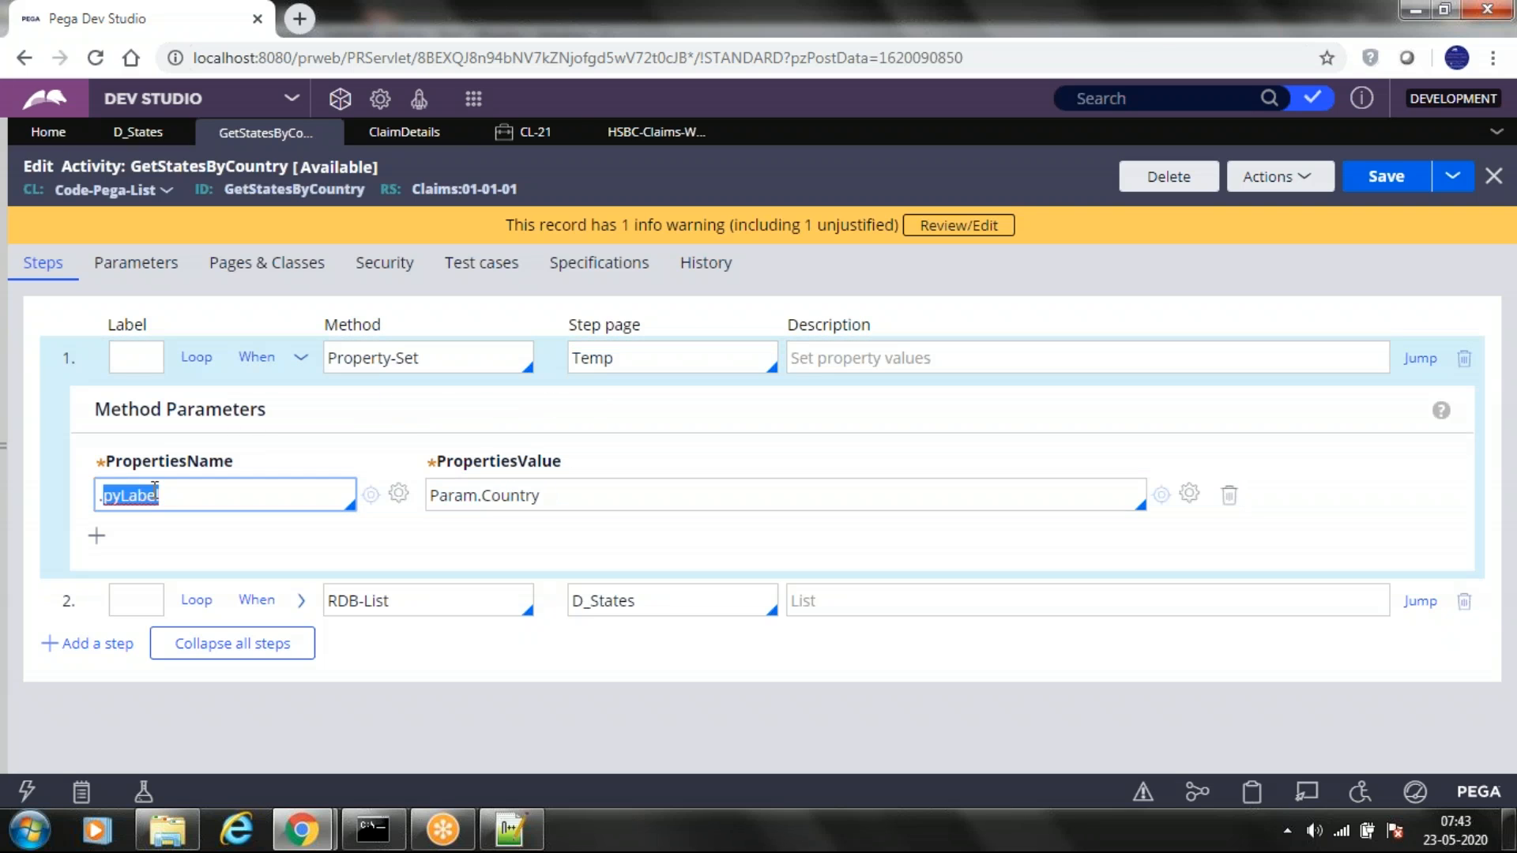
Return to the GetStates Connect SQL rule and highlight {Temp.pyLabel} and the ".State" alias in the Browse query
left_click(398, 142)
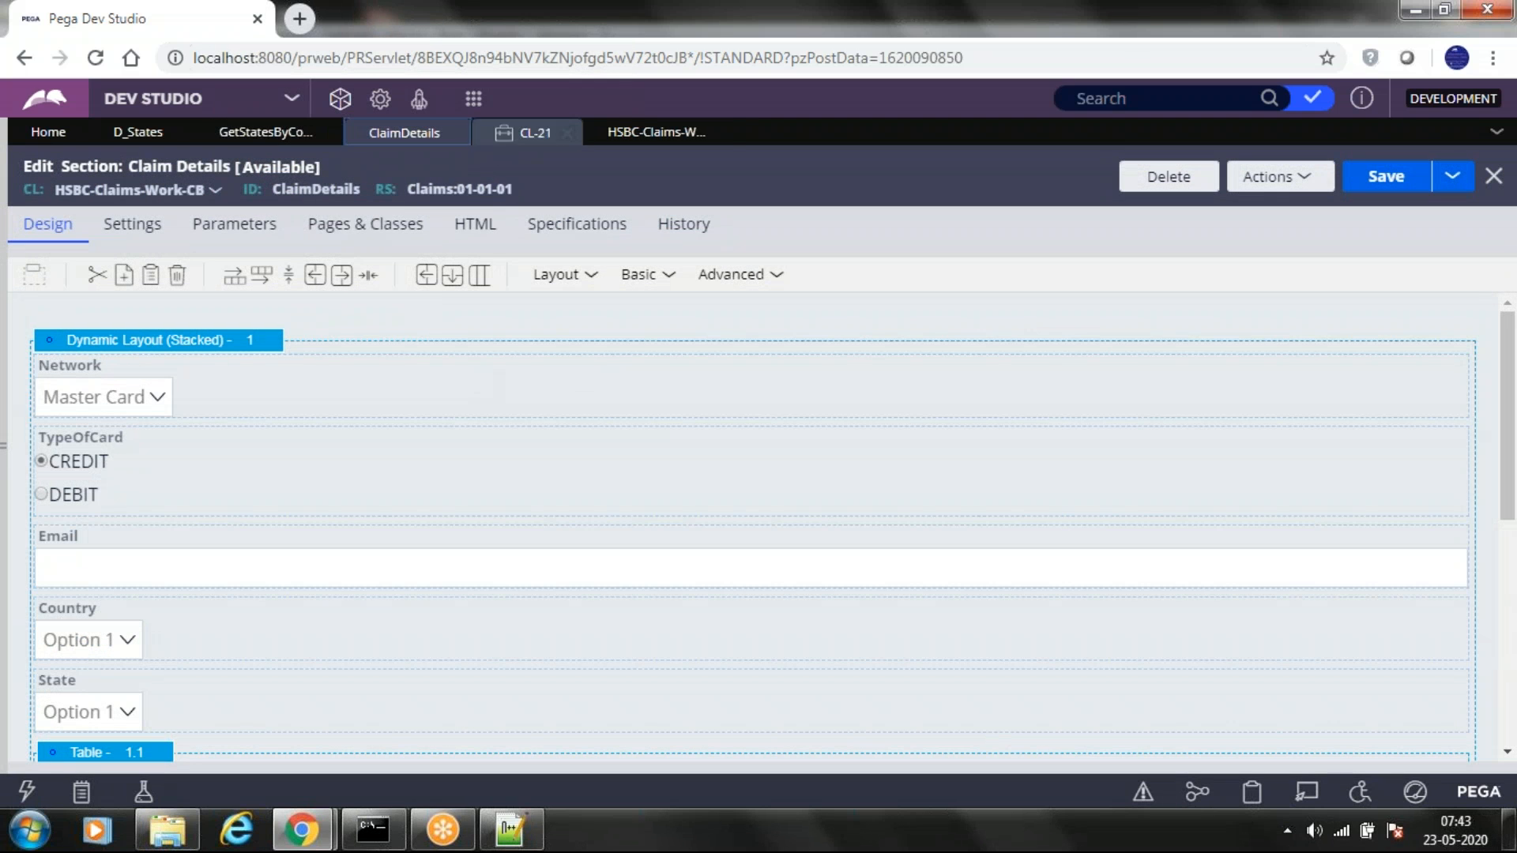
left_click(654, 132)
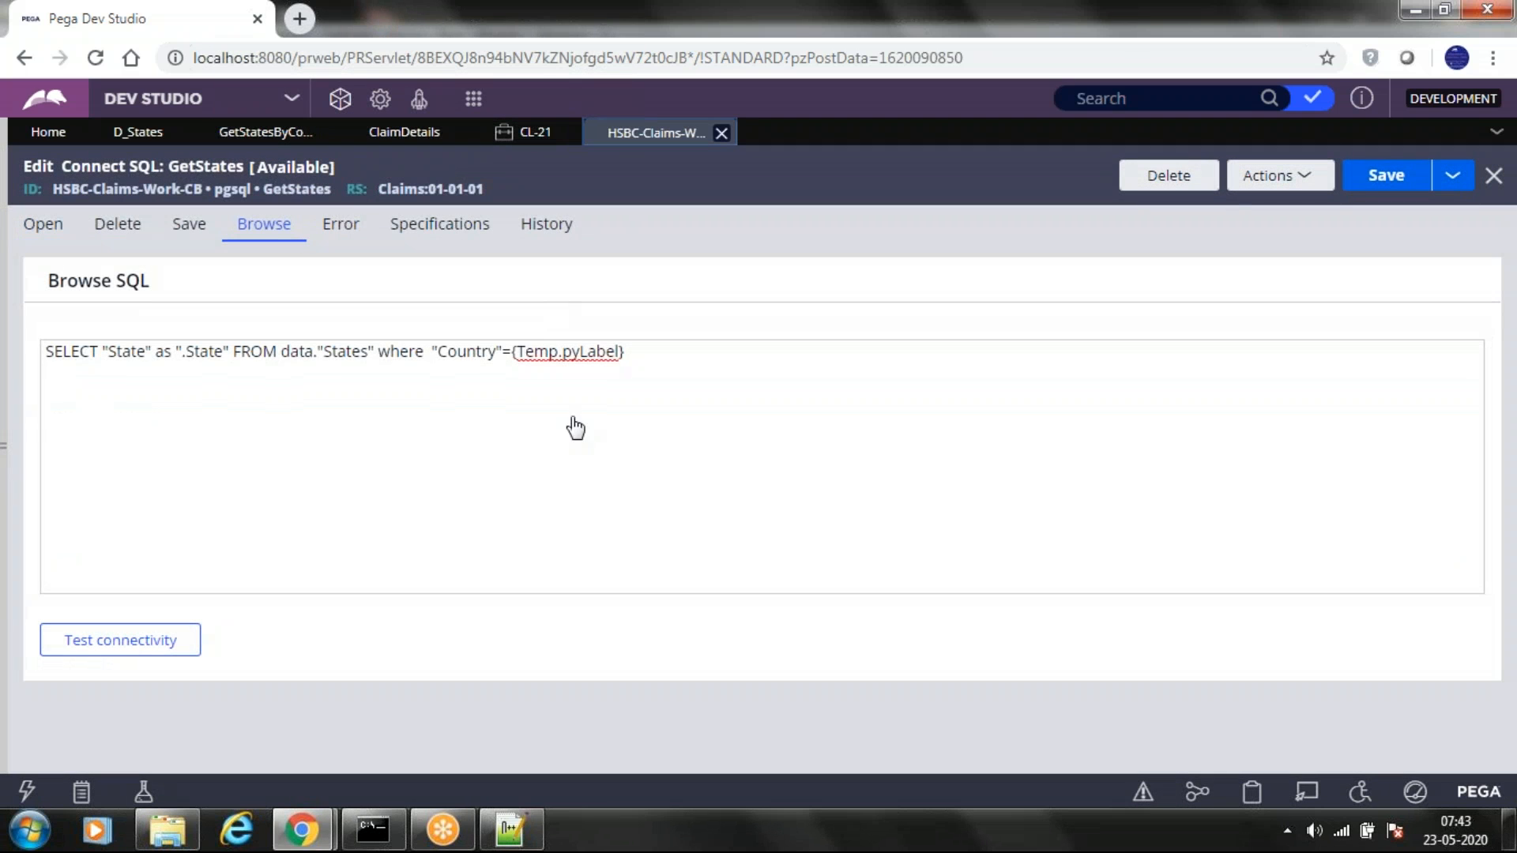
left_click_drag(512, 351, 648, 349)
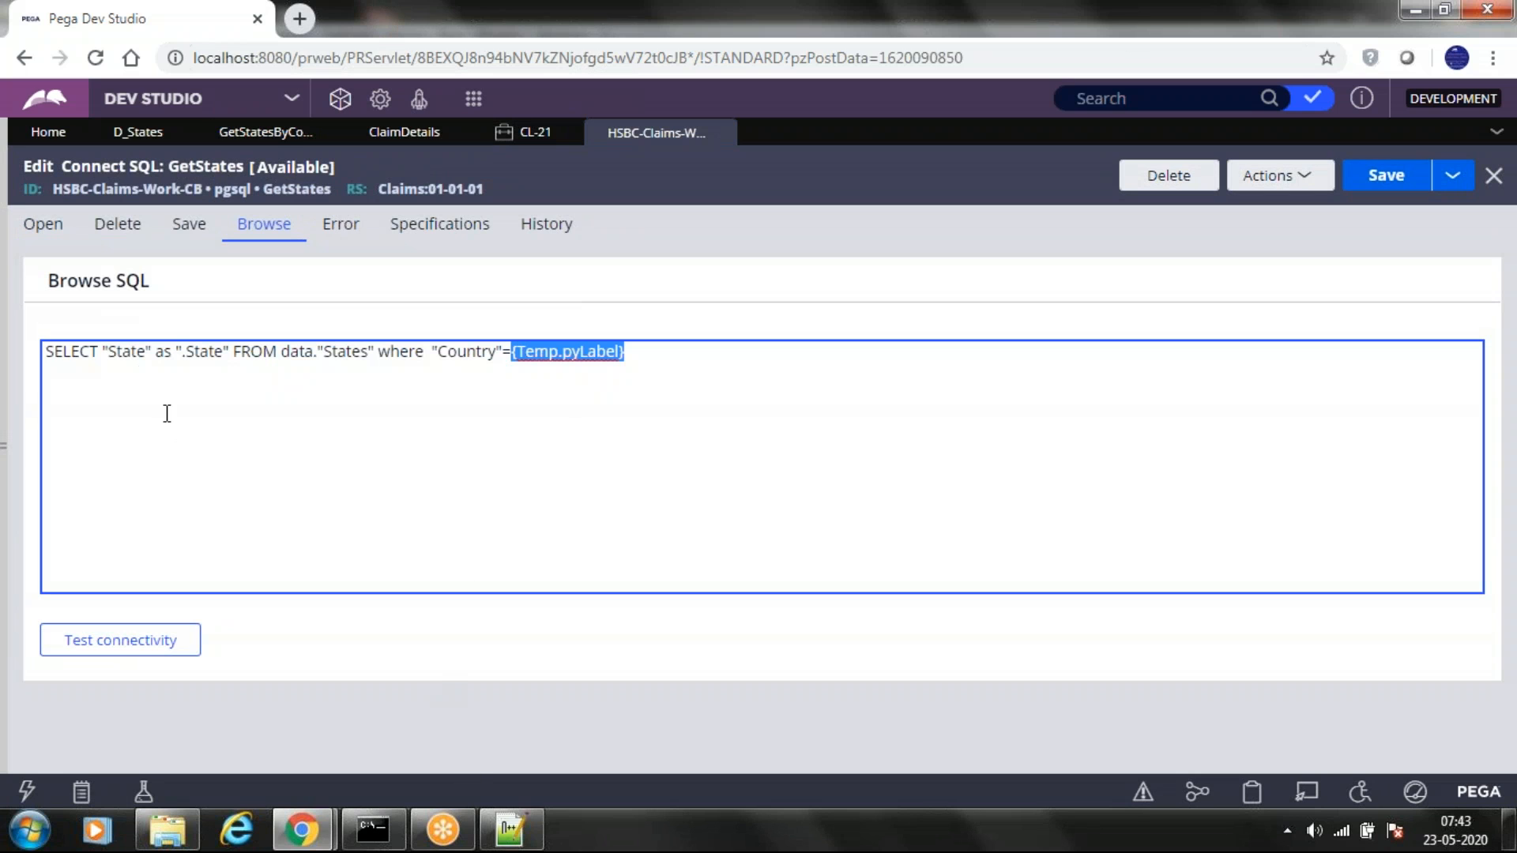
left_click(177, 348)
left_click_drag(177, 348, 225, 351)
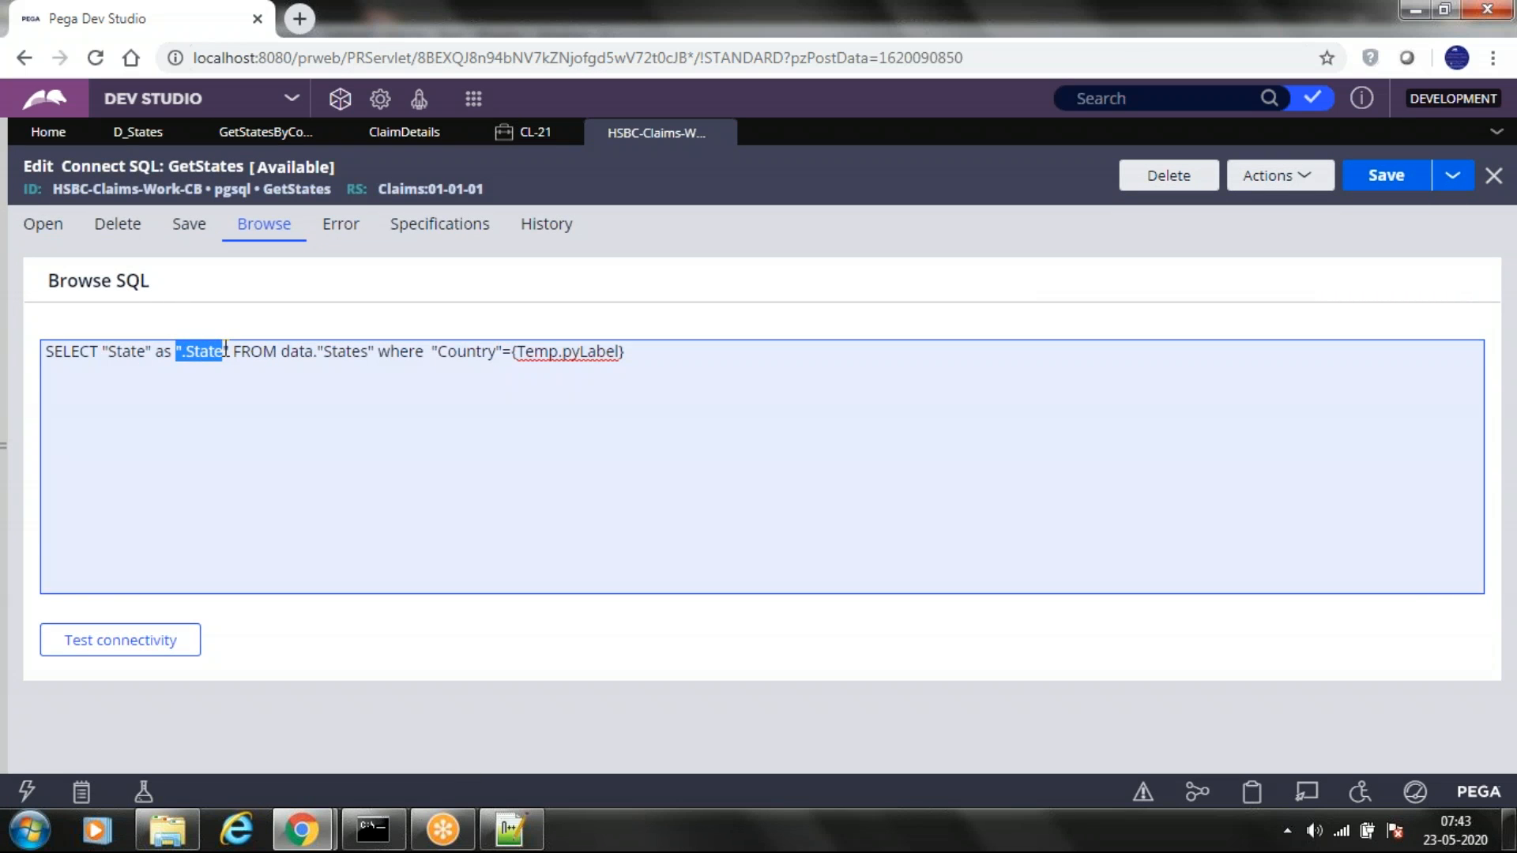
Switch to Notepad++ and change the selected column in the query to "States"
left_click(505, 830)
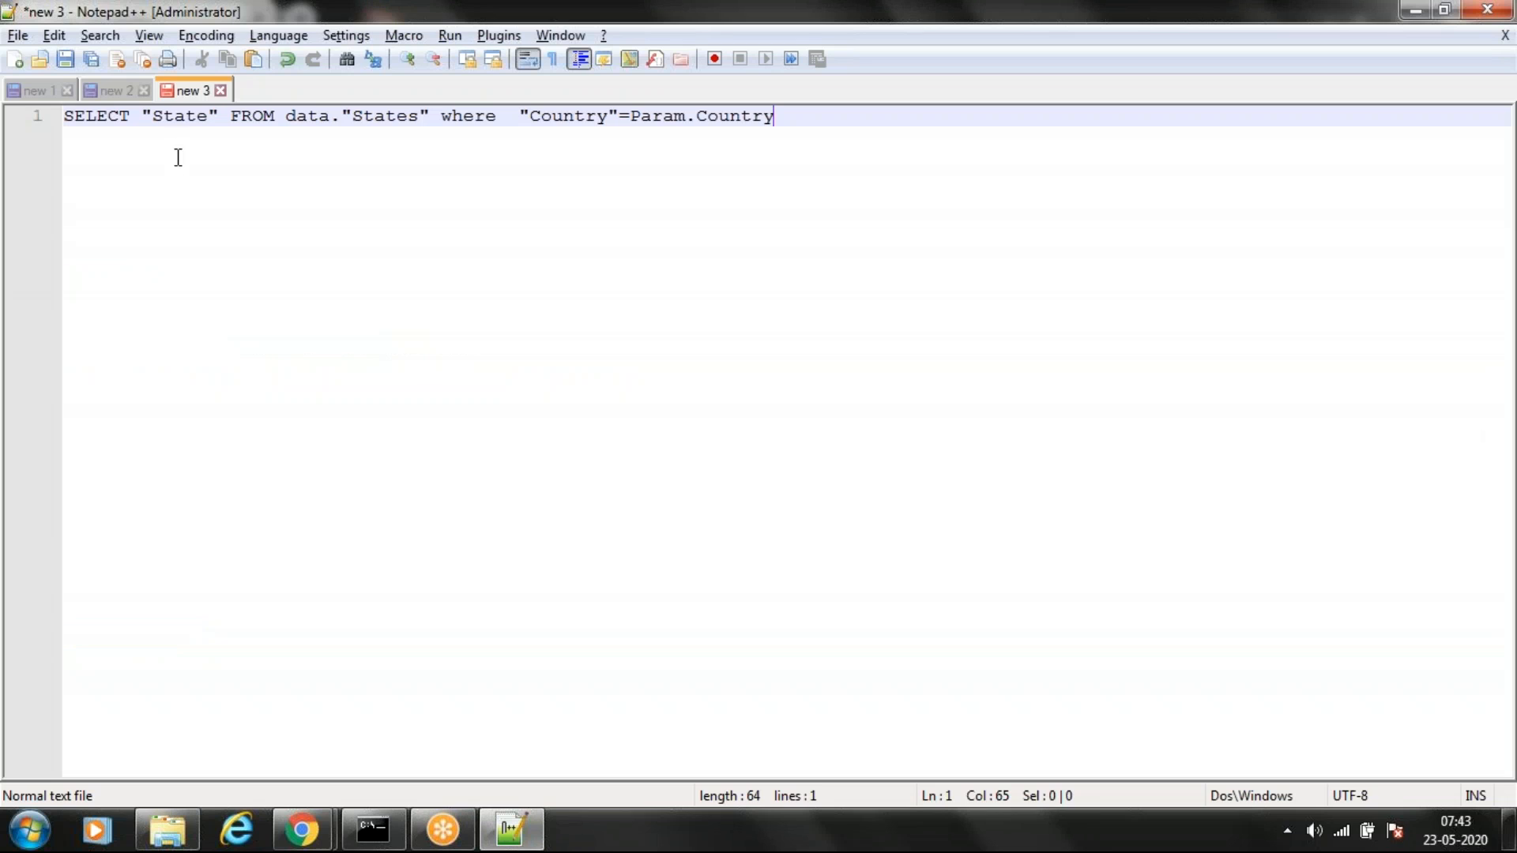
left_click(210, 117)
key("BackSpace")
key("BackSpace")
key("BackSpace")
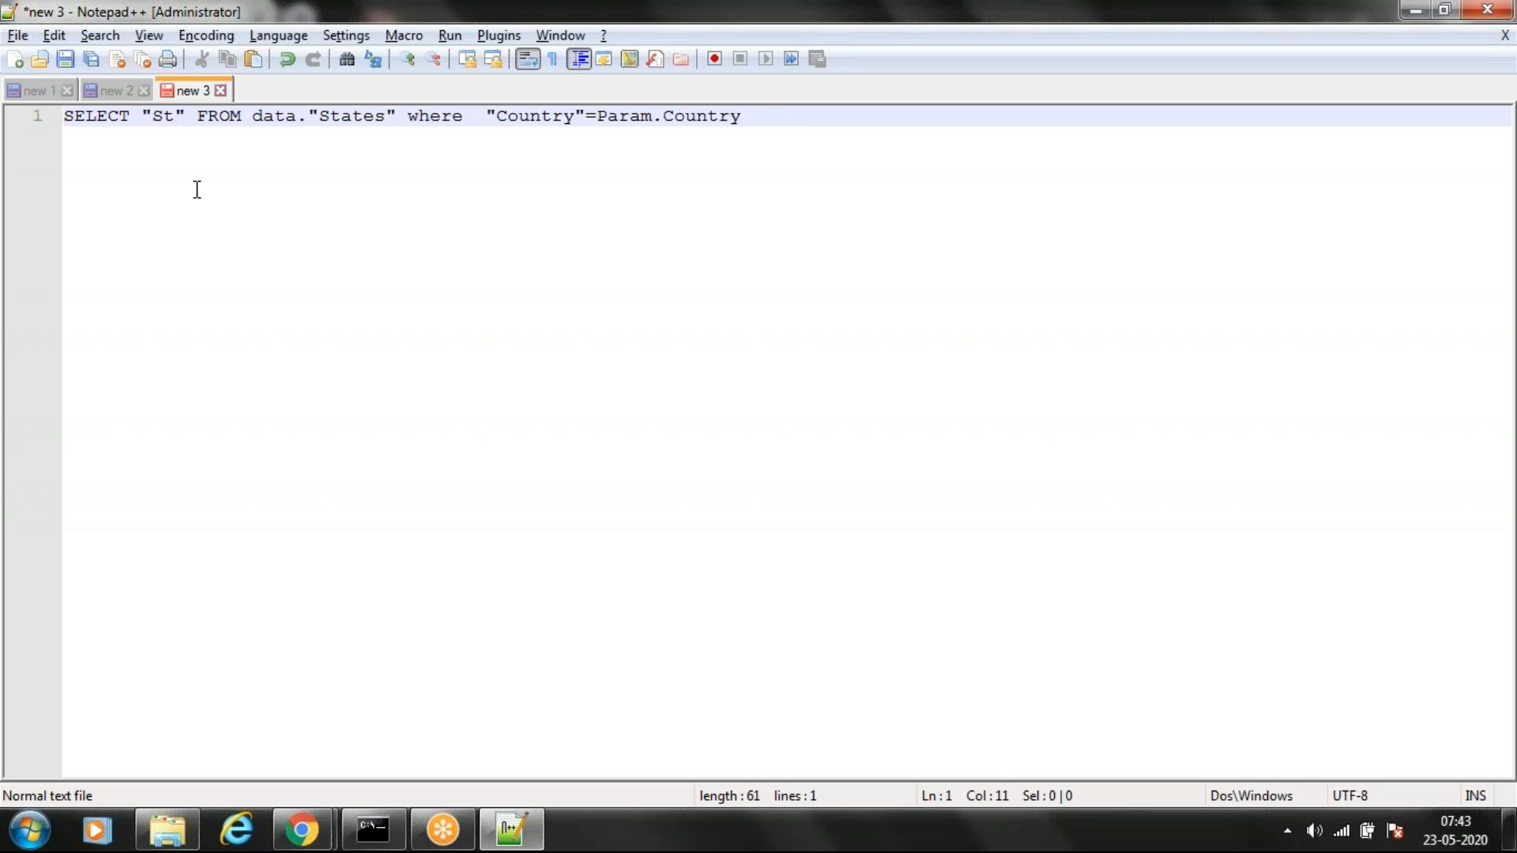
type("ates")
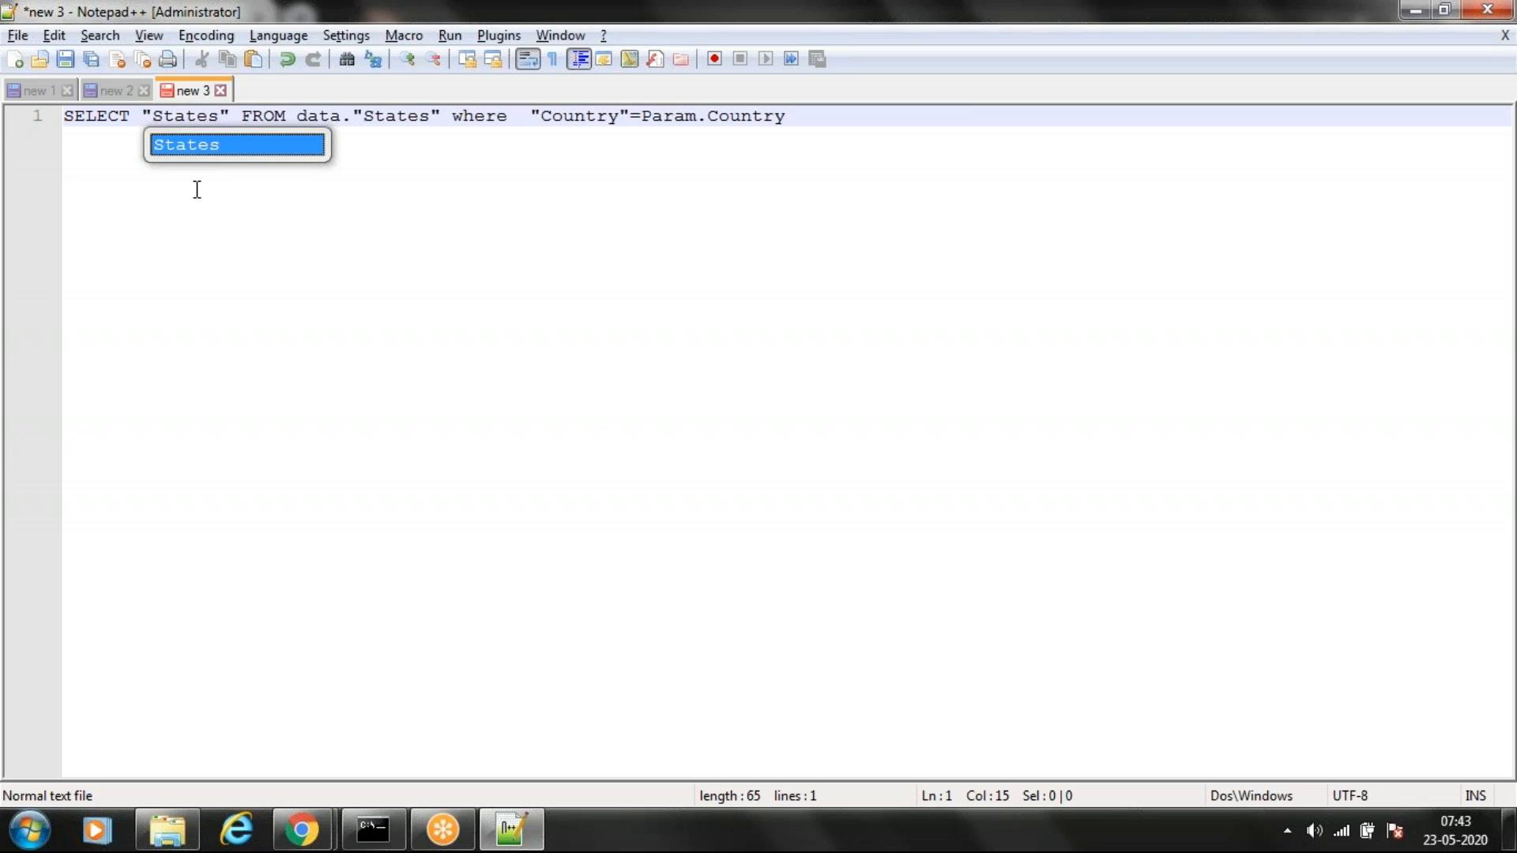
key("Right")
key("Right")
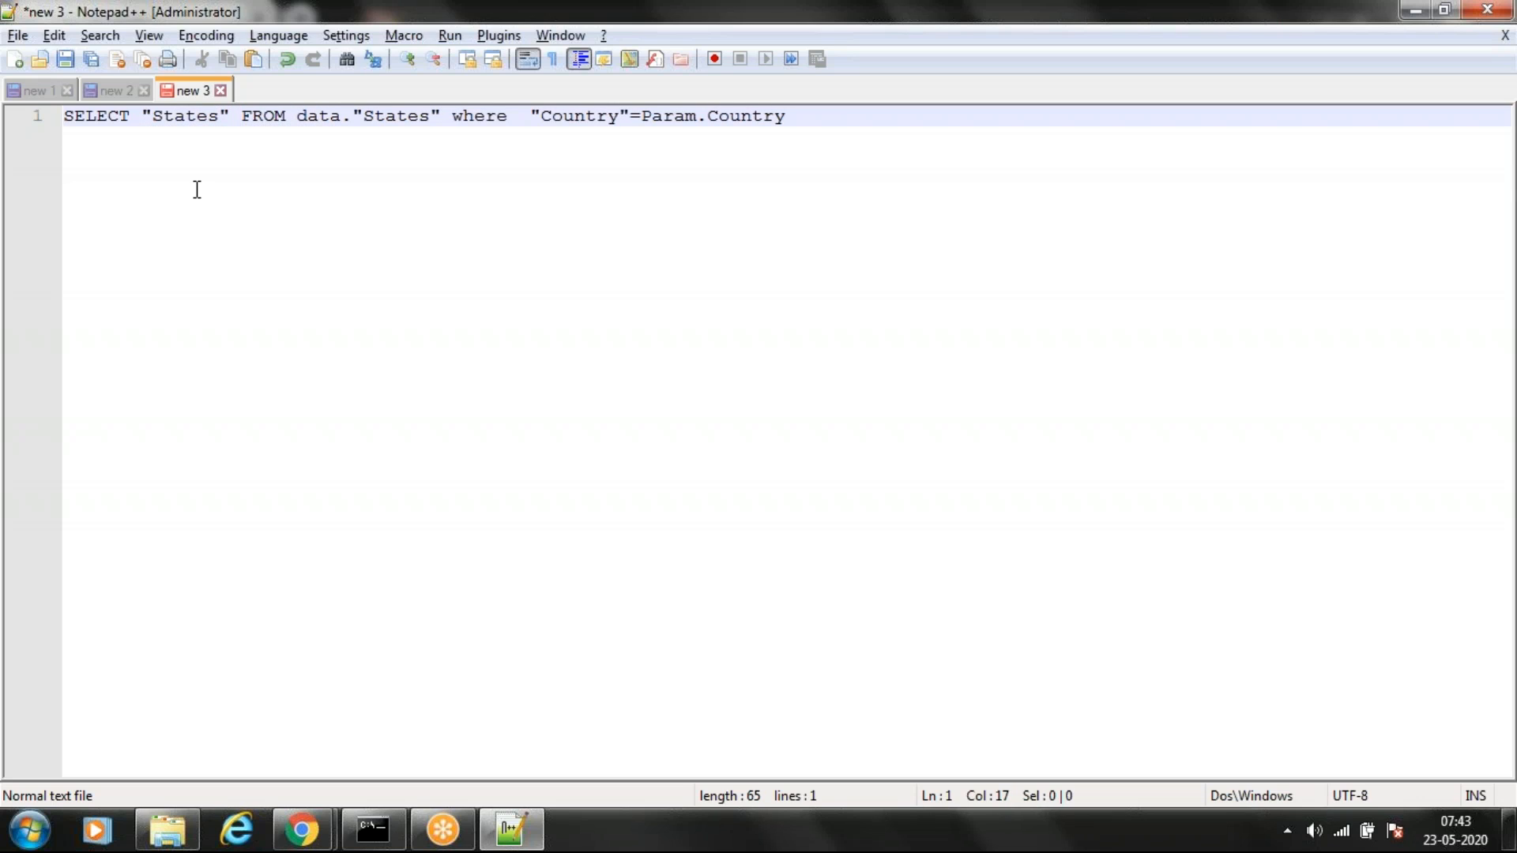
Add the alias as ".state" after the "States" column in the SELECT query
type("state")
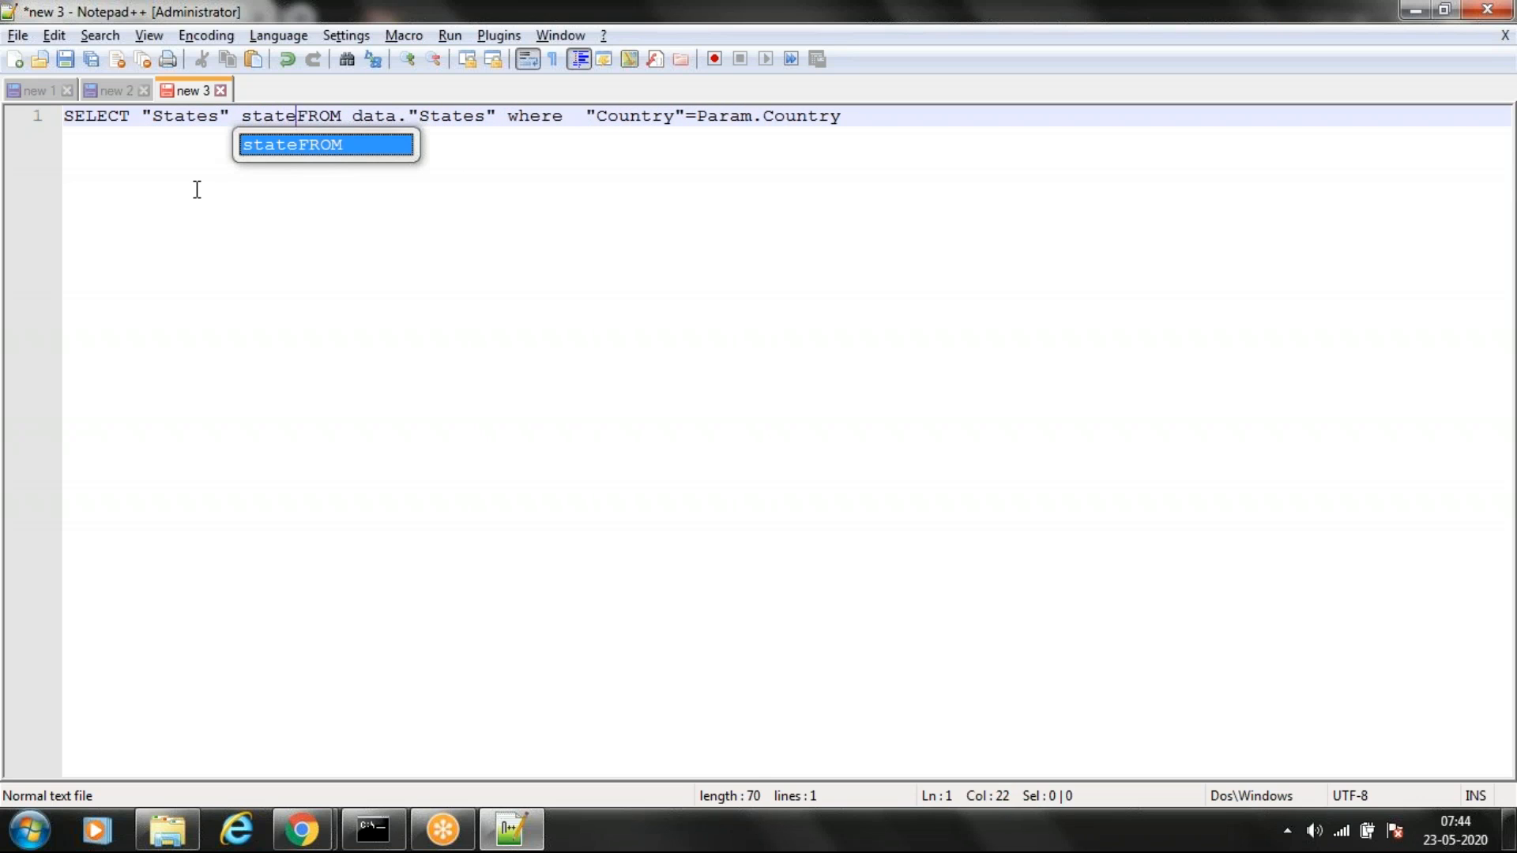
key("Left")
key("Left")
key("Left")
key("Left")
key("Left")
key("Left")
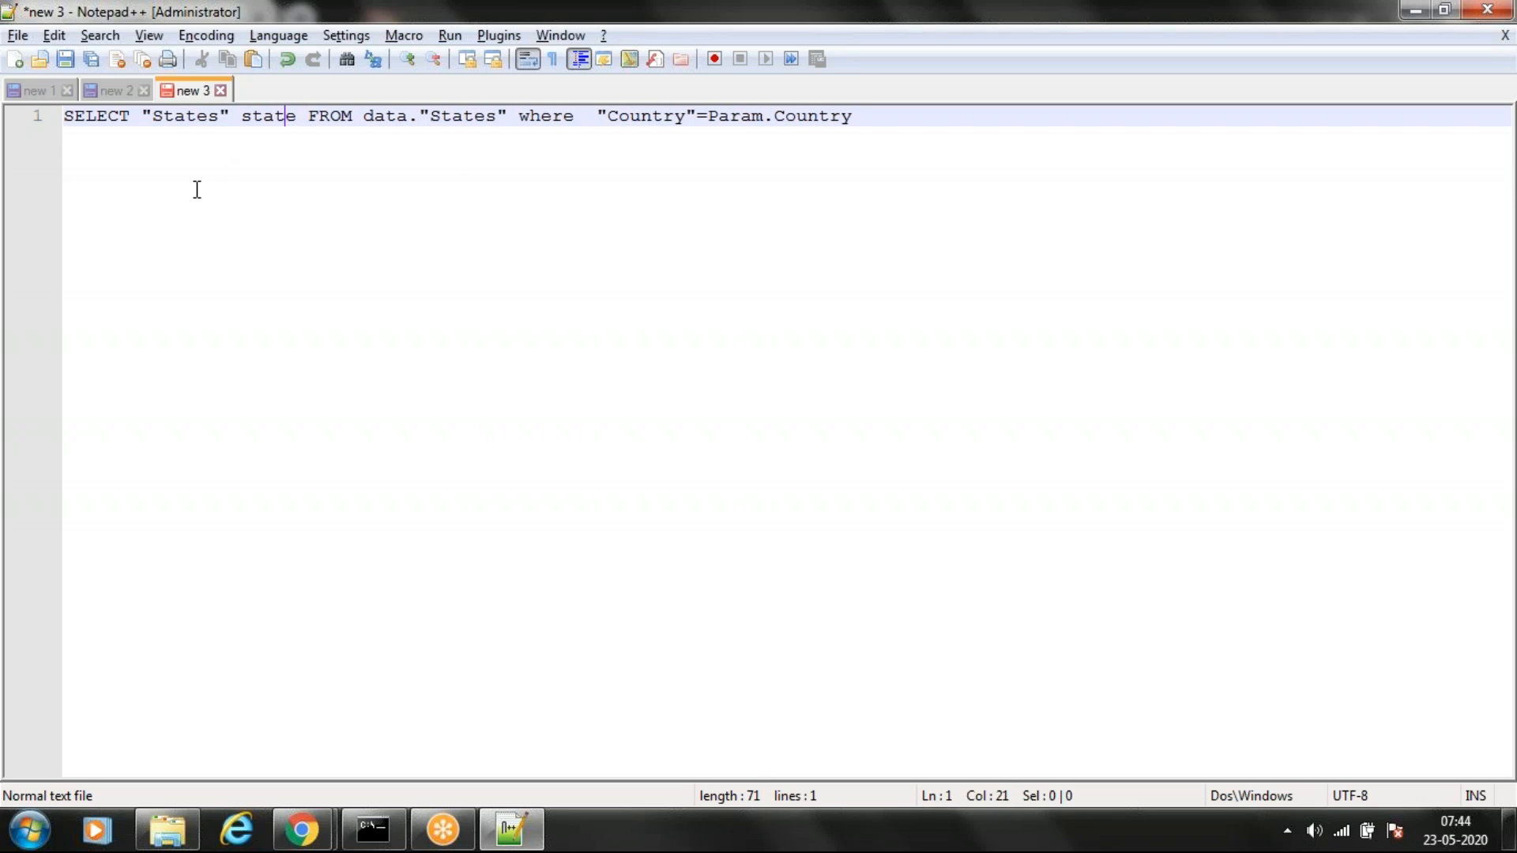
type("as ")
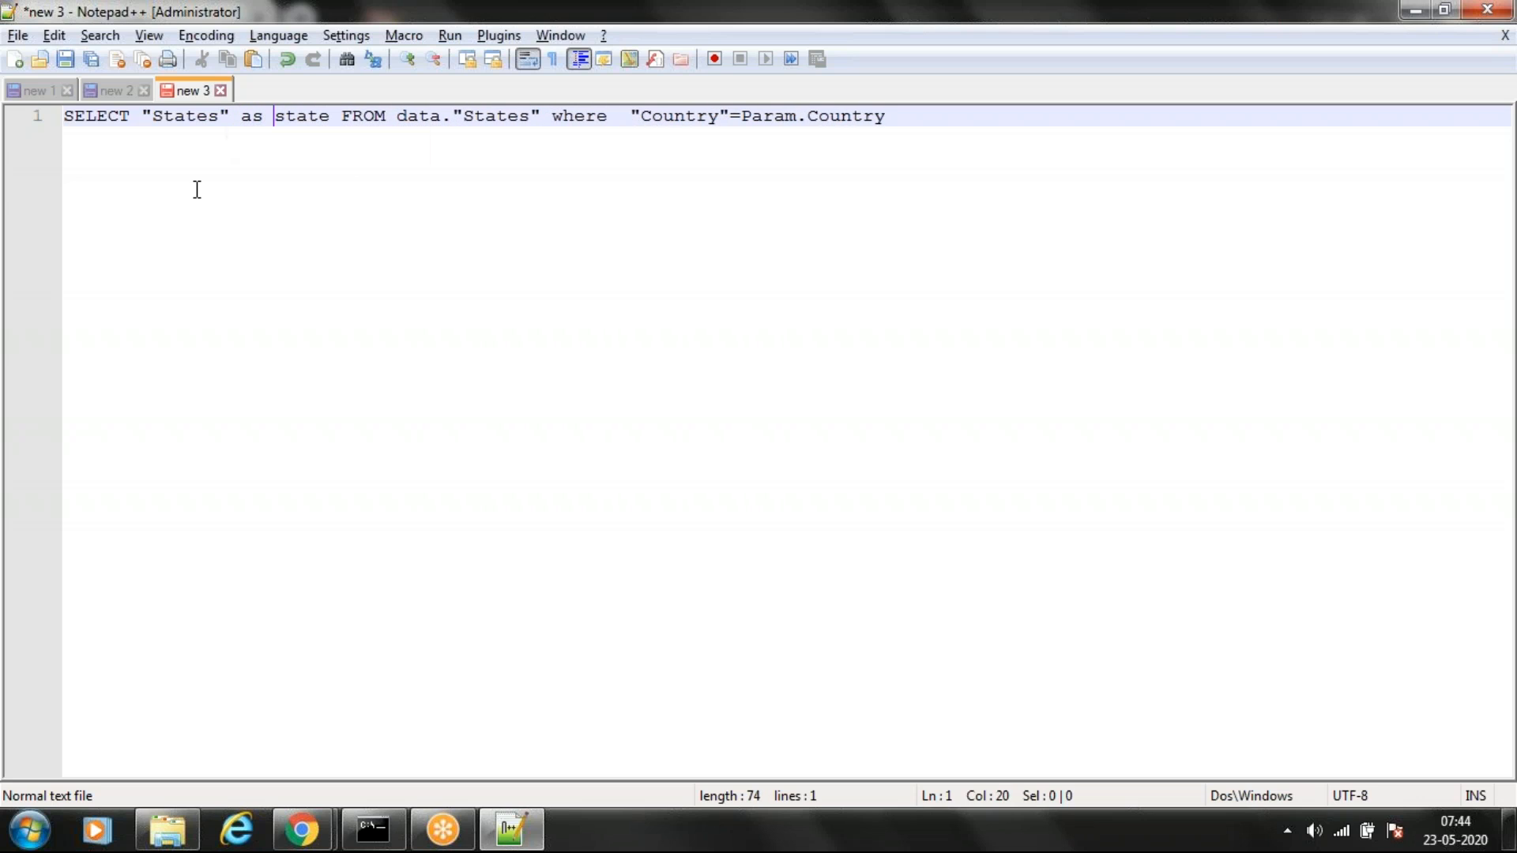
type("\".")
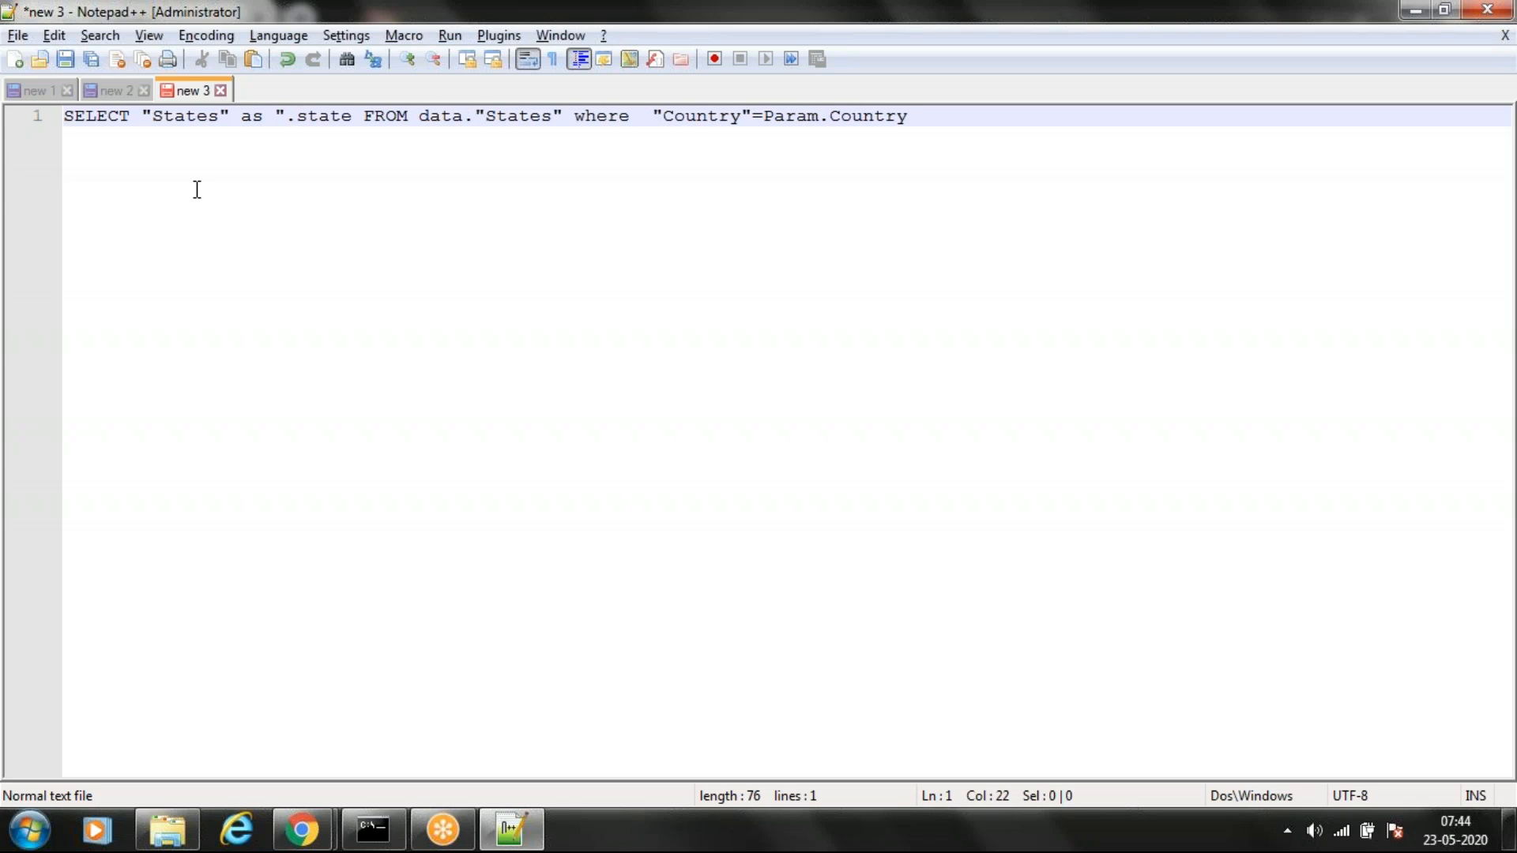
key("Right")
key("Right")
type("\"")
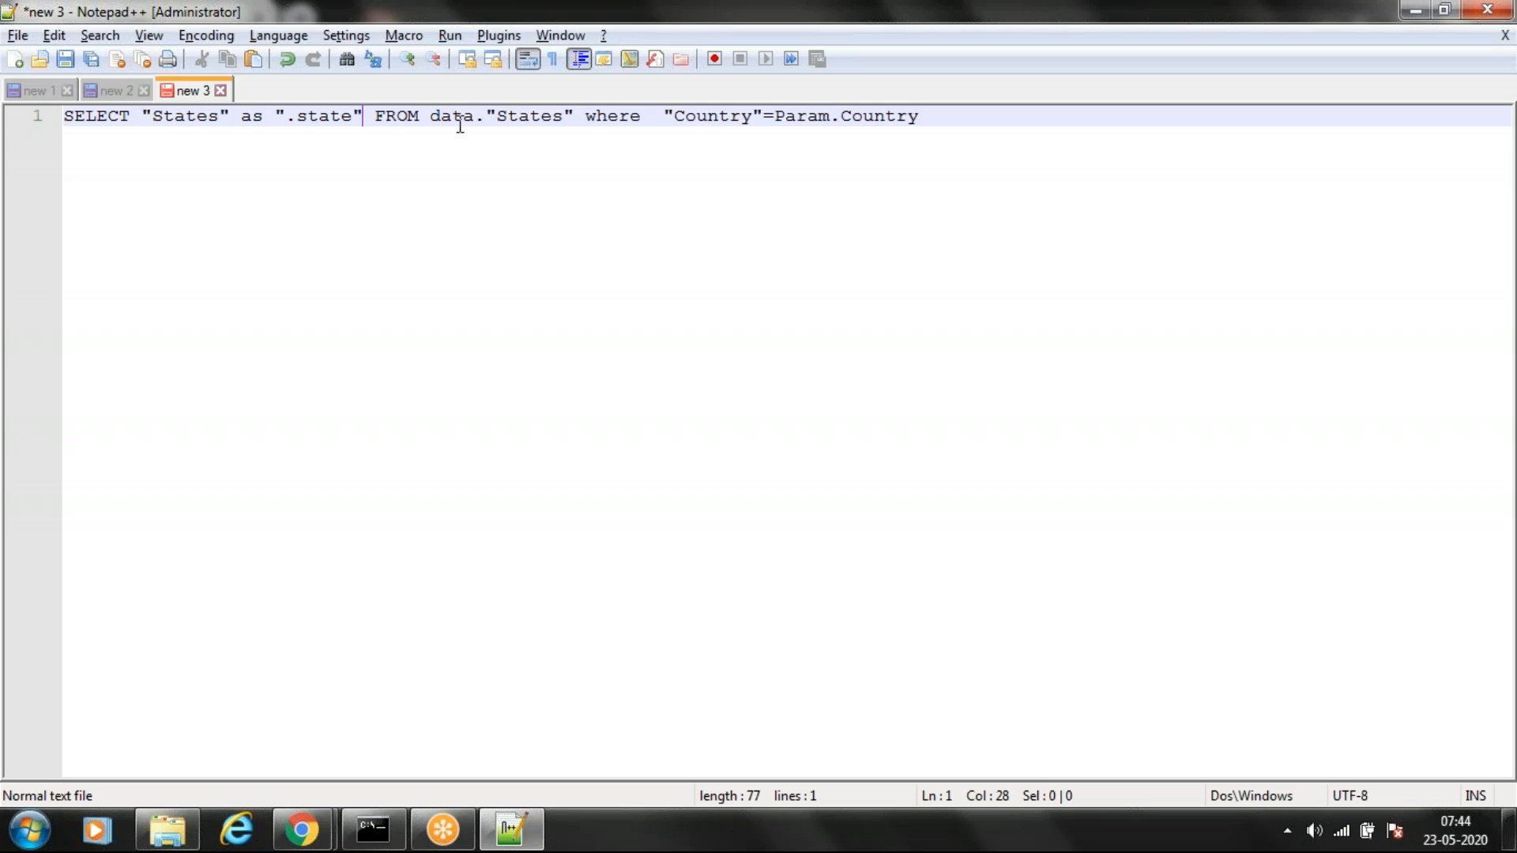
Switch to Pega Dev Studio in Chrome and highlight the Temp.pyLabel reference in the GetStates Browse query
key("alt+Tab")
left_click(283, 466)
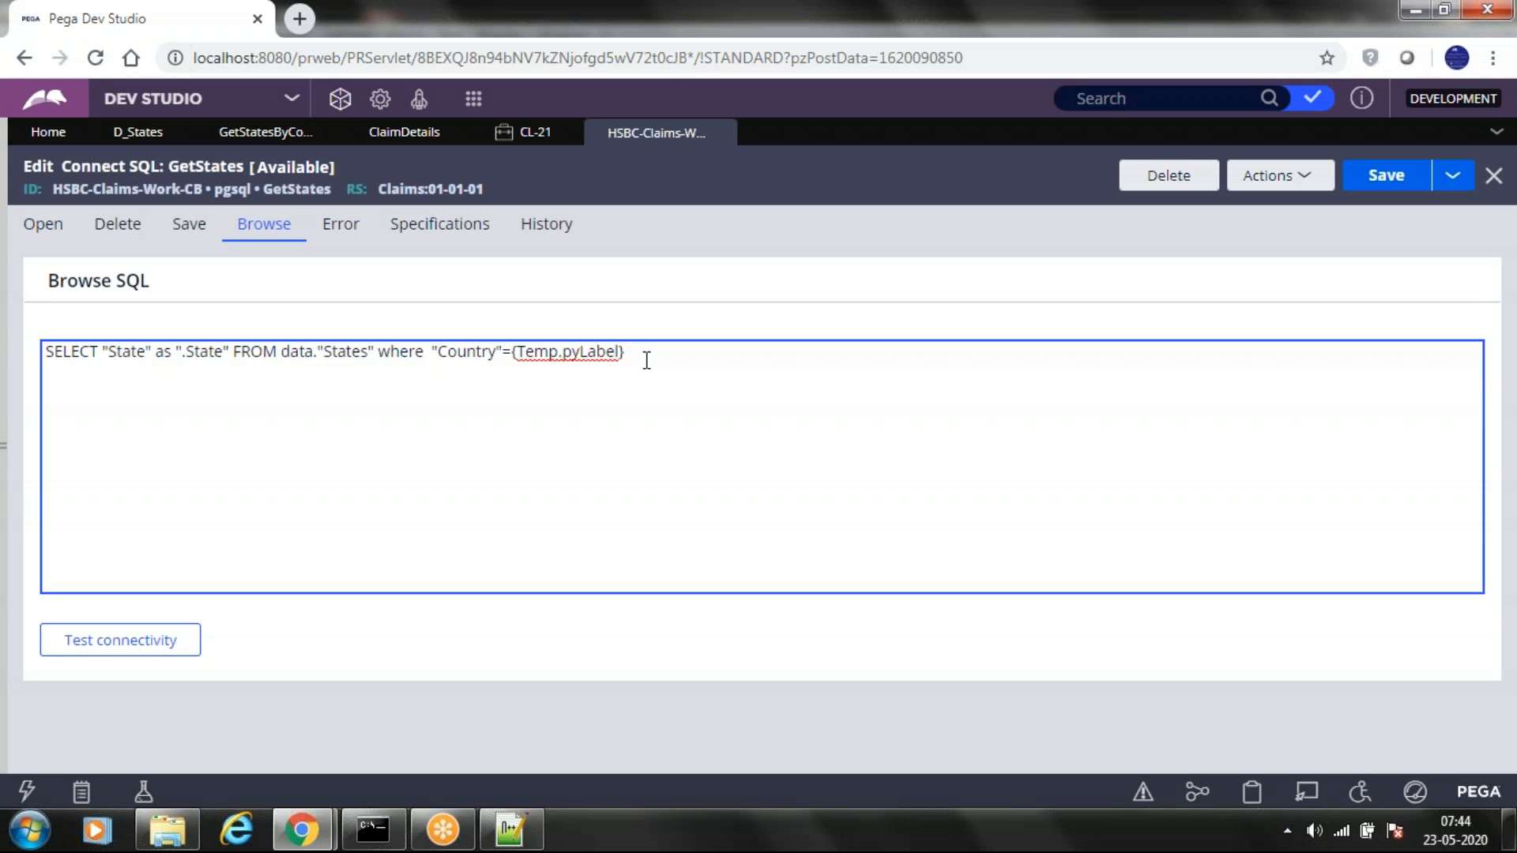
left_click_drag(636, 354, 512, 353)
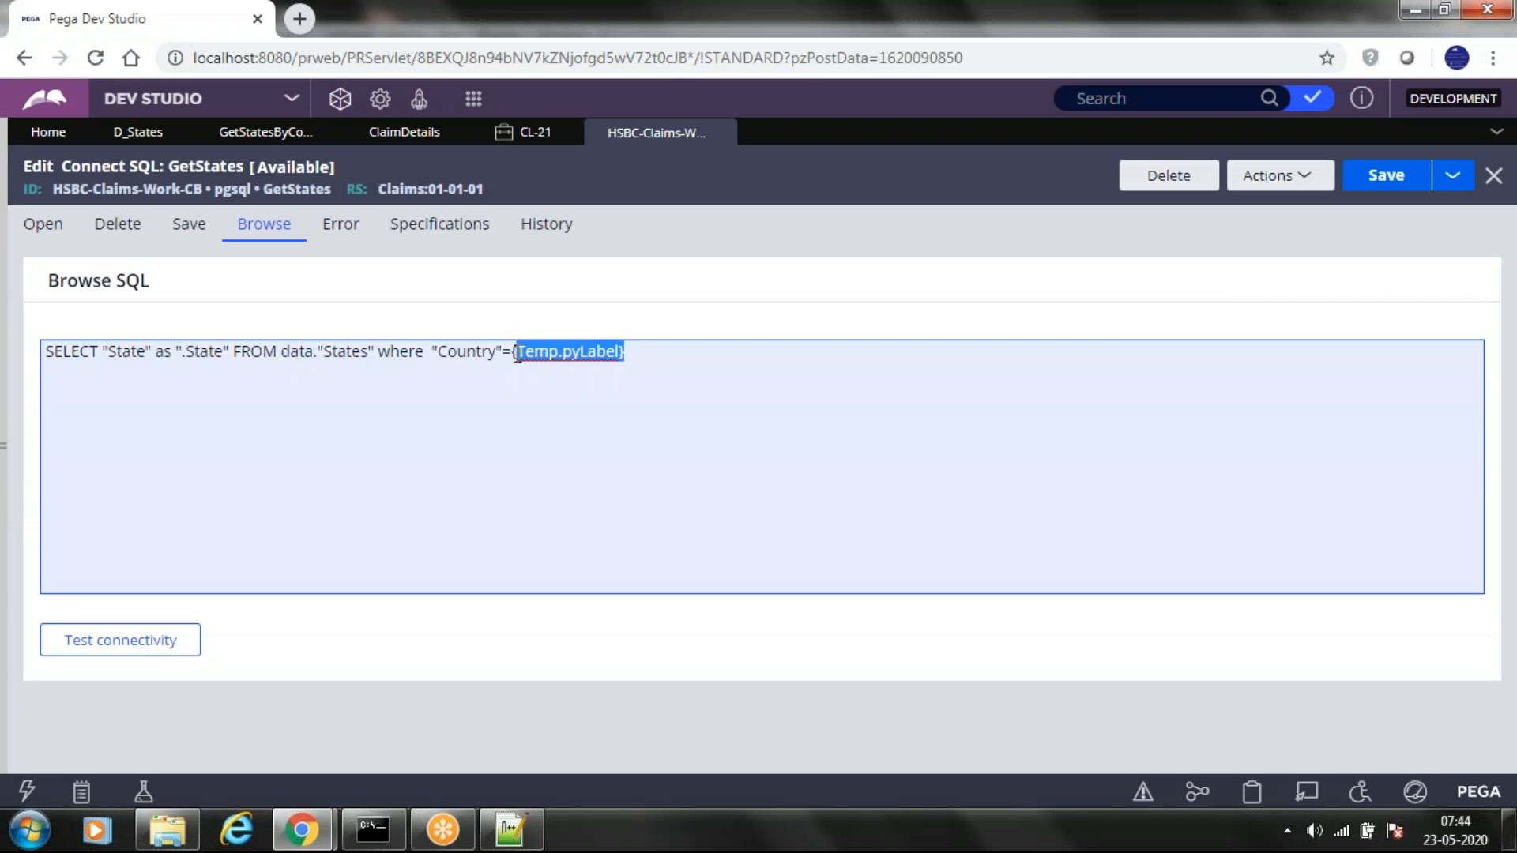
left_click(512, 352)
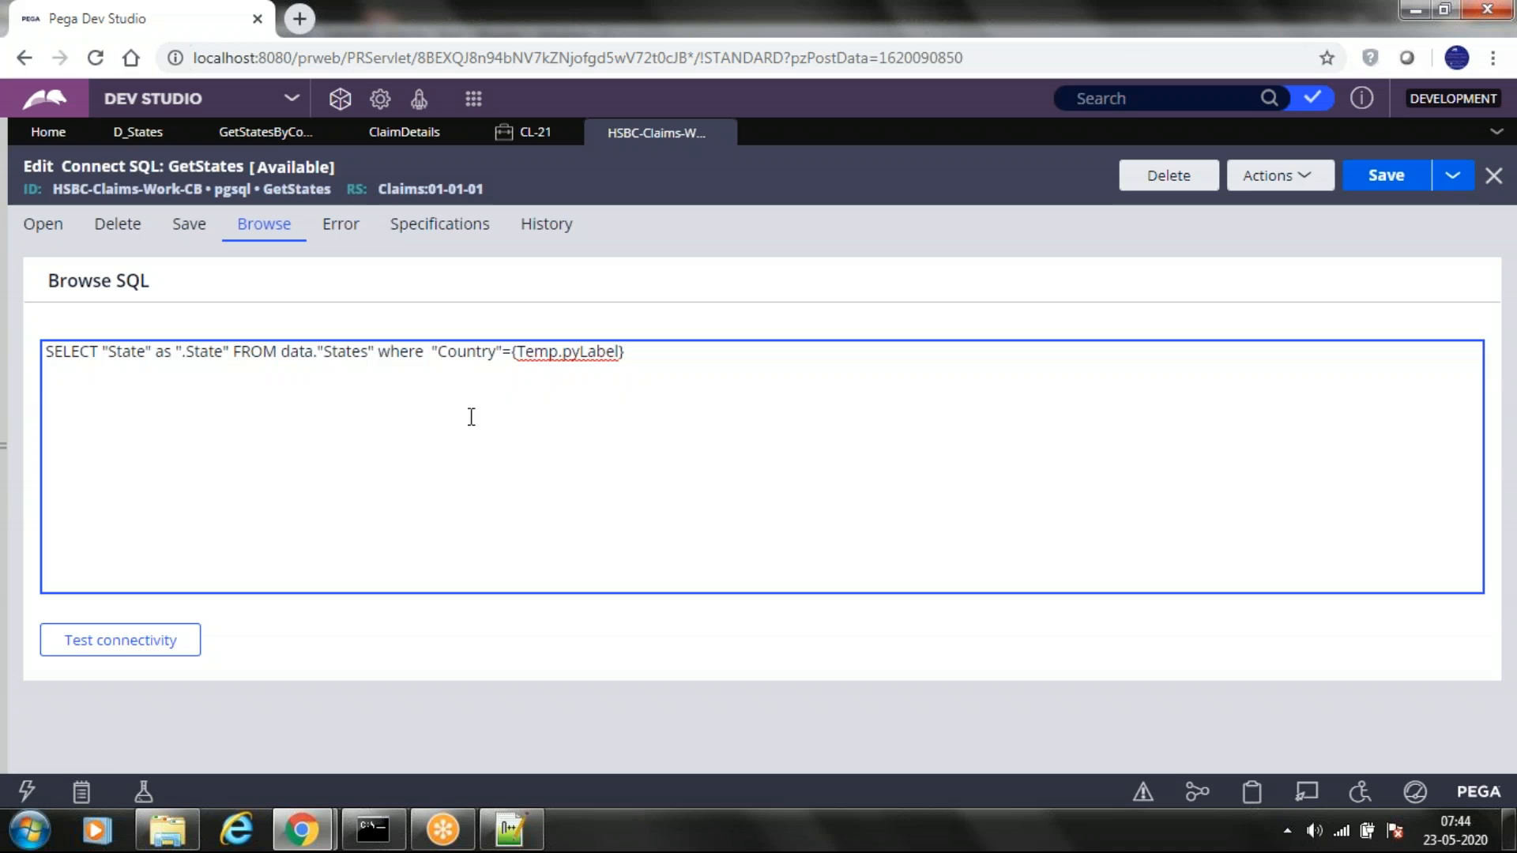
Expand the RDB-List step of GetStatesByCountry, compare its step page with the D_States data page ID, and examine its method parameters
left_click(253, 133)
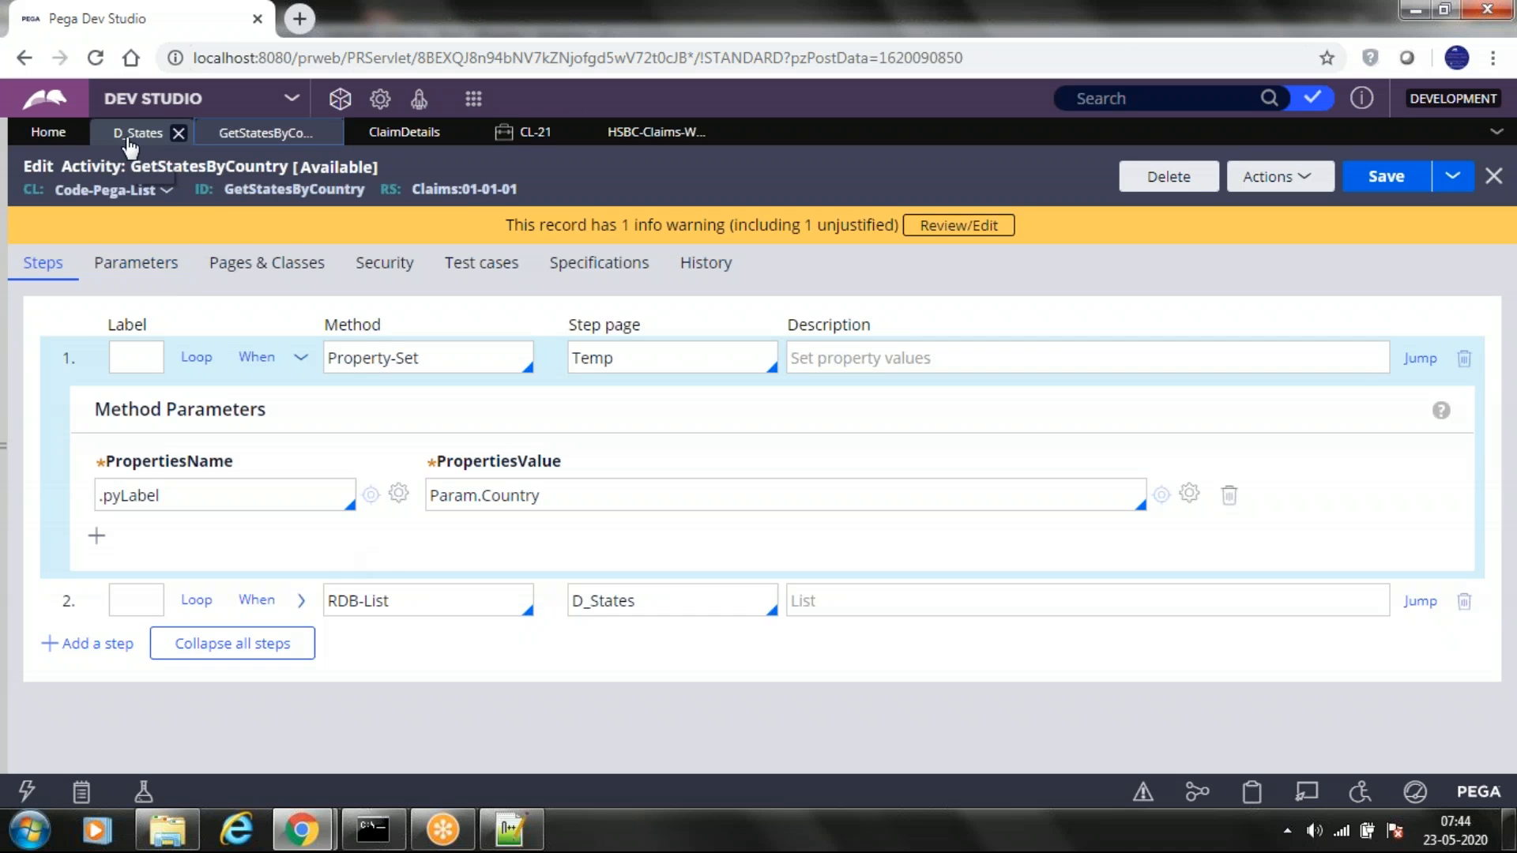
left_click(302, 610)
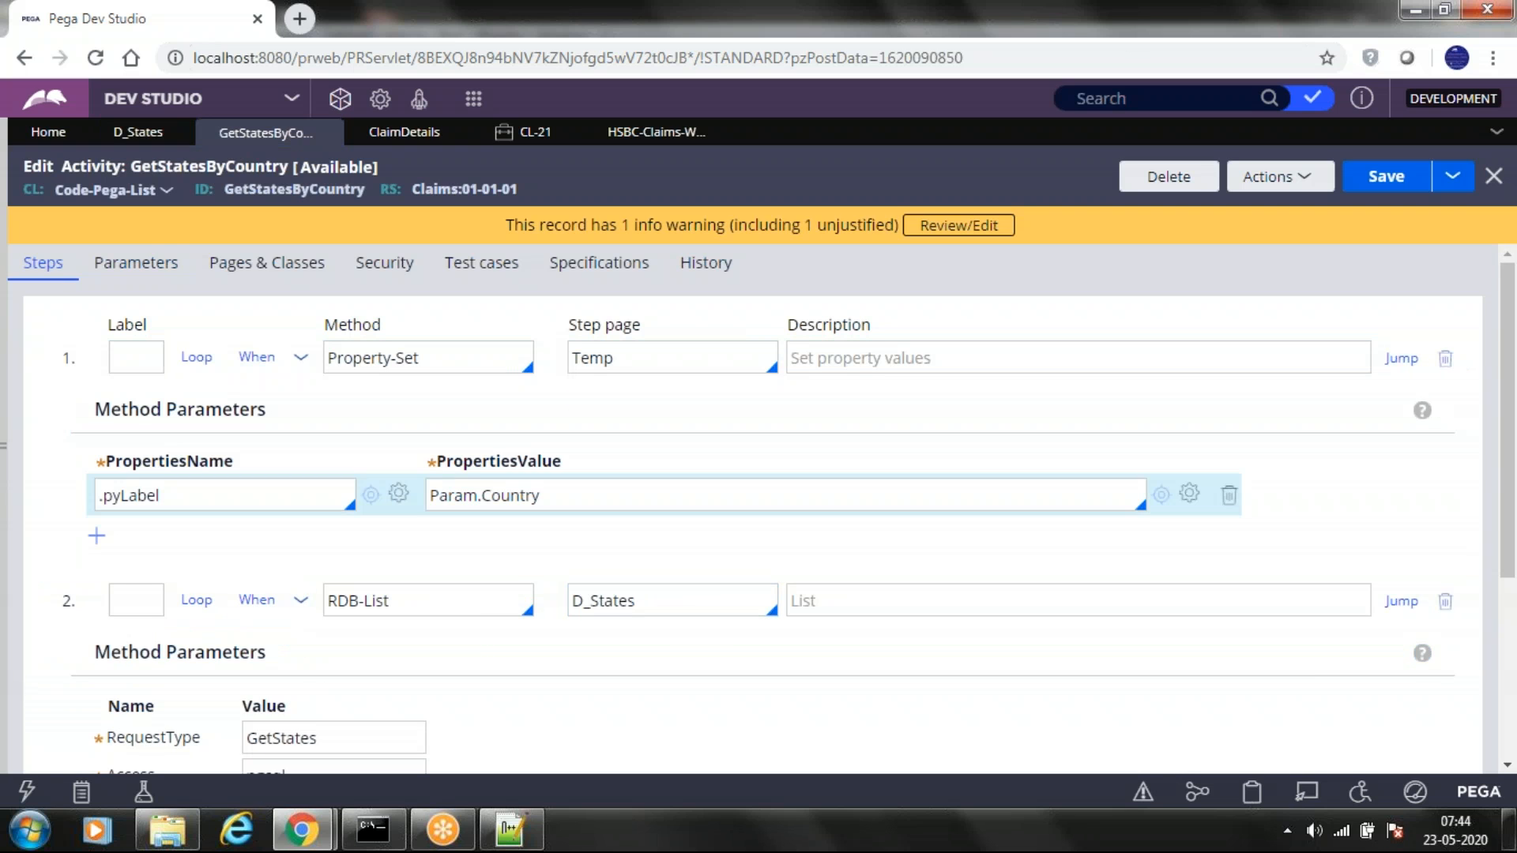
left_click(113, 136)
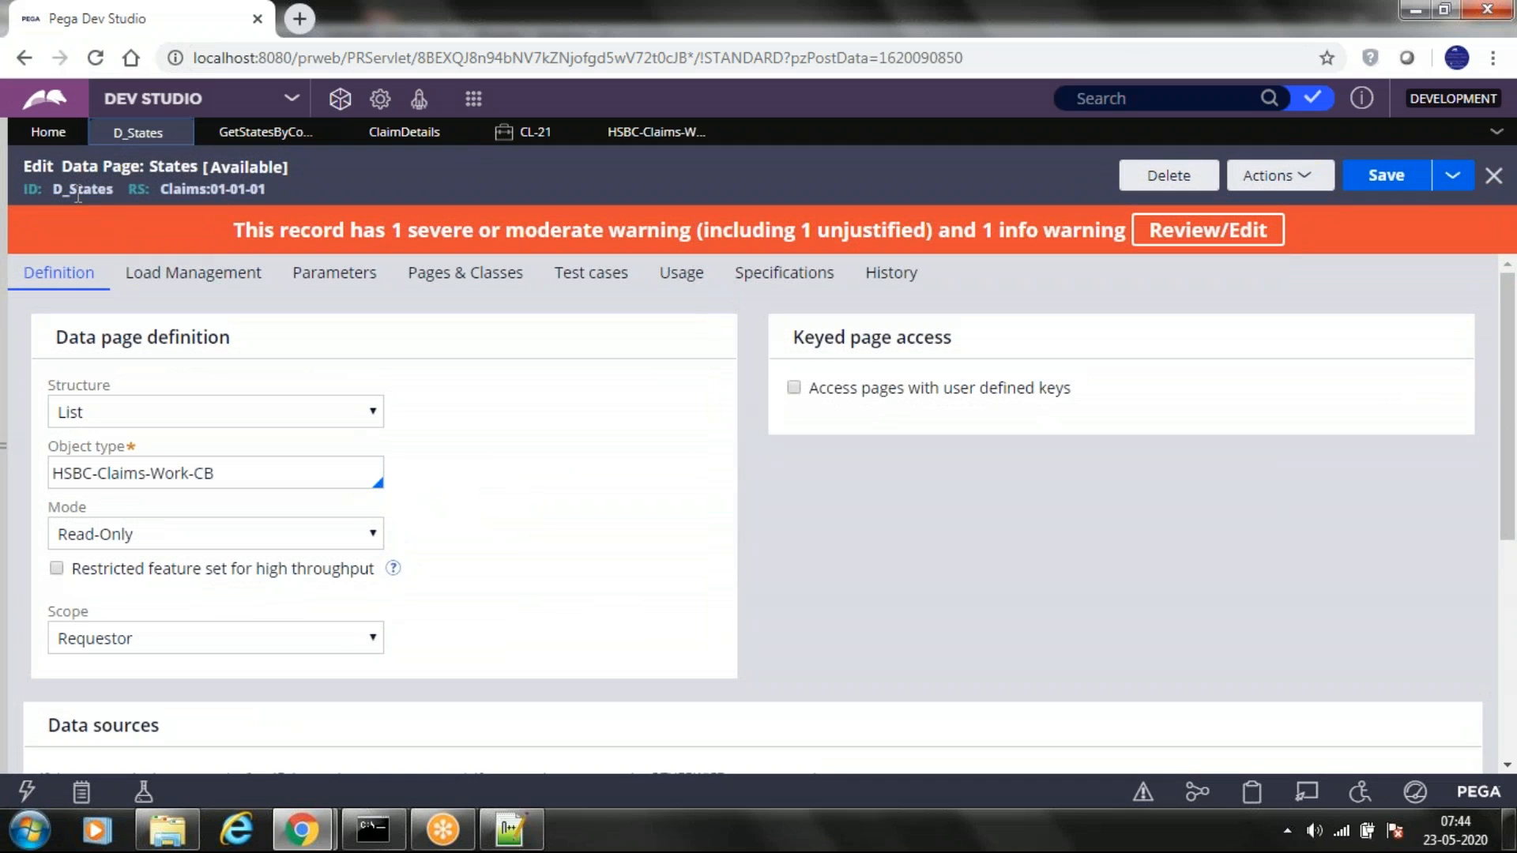
left_click(243, 136)
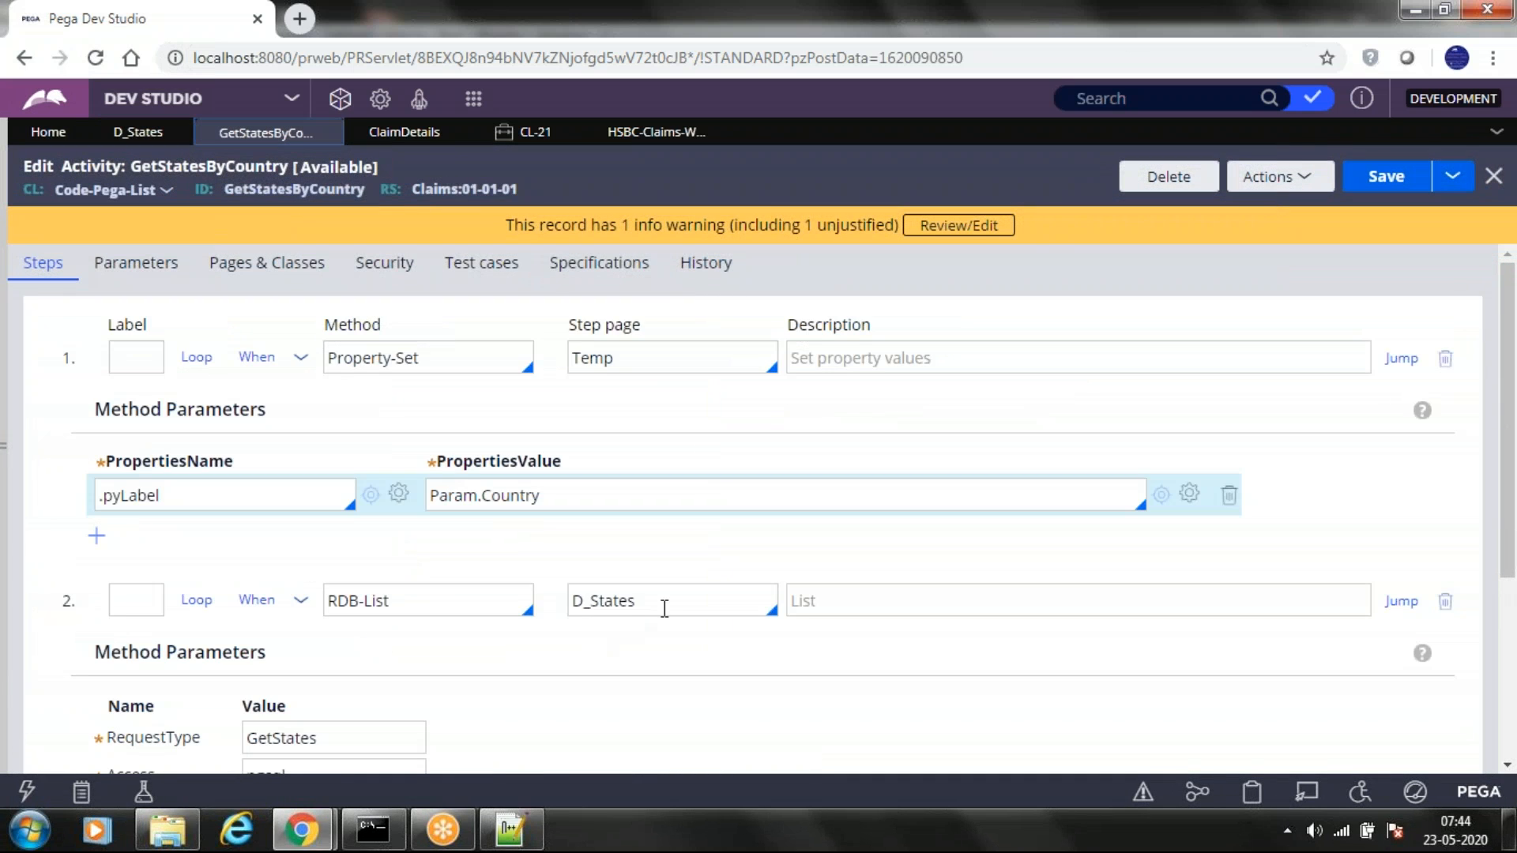
double_click(695, 598)
left_click(694, 594)
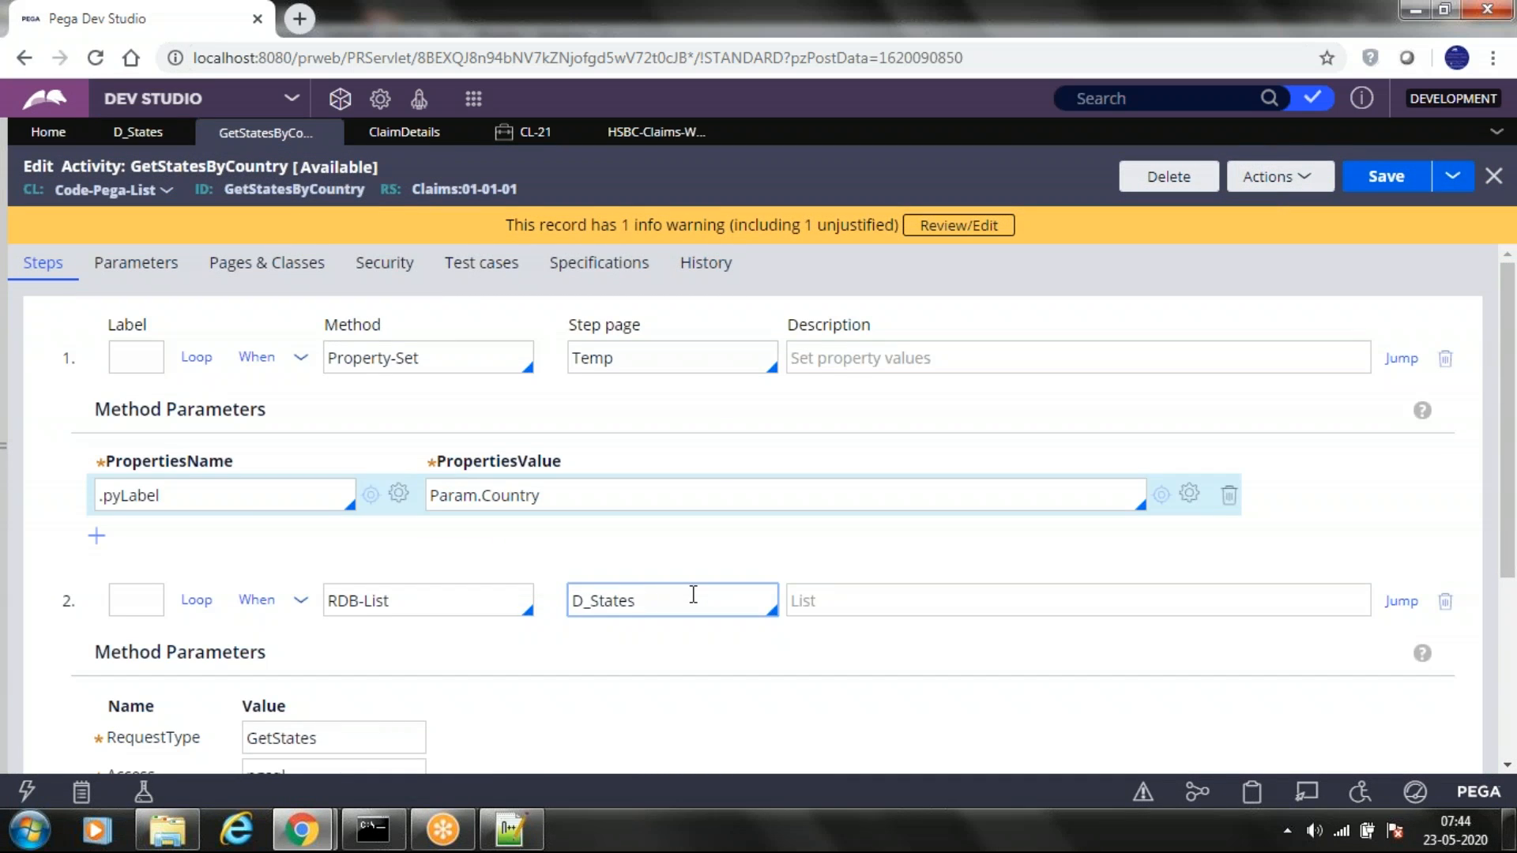
scroll(694, 594, "down", 4)
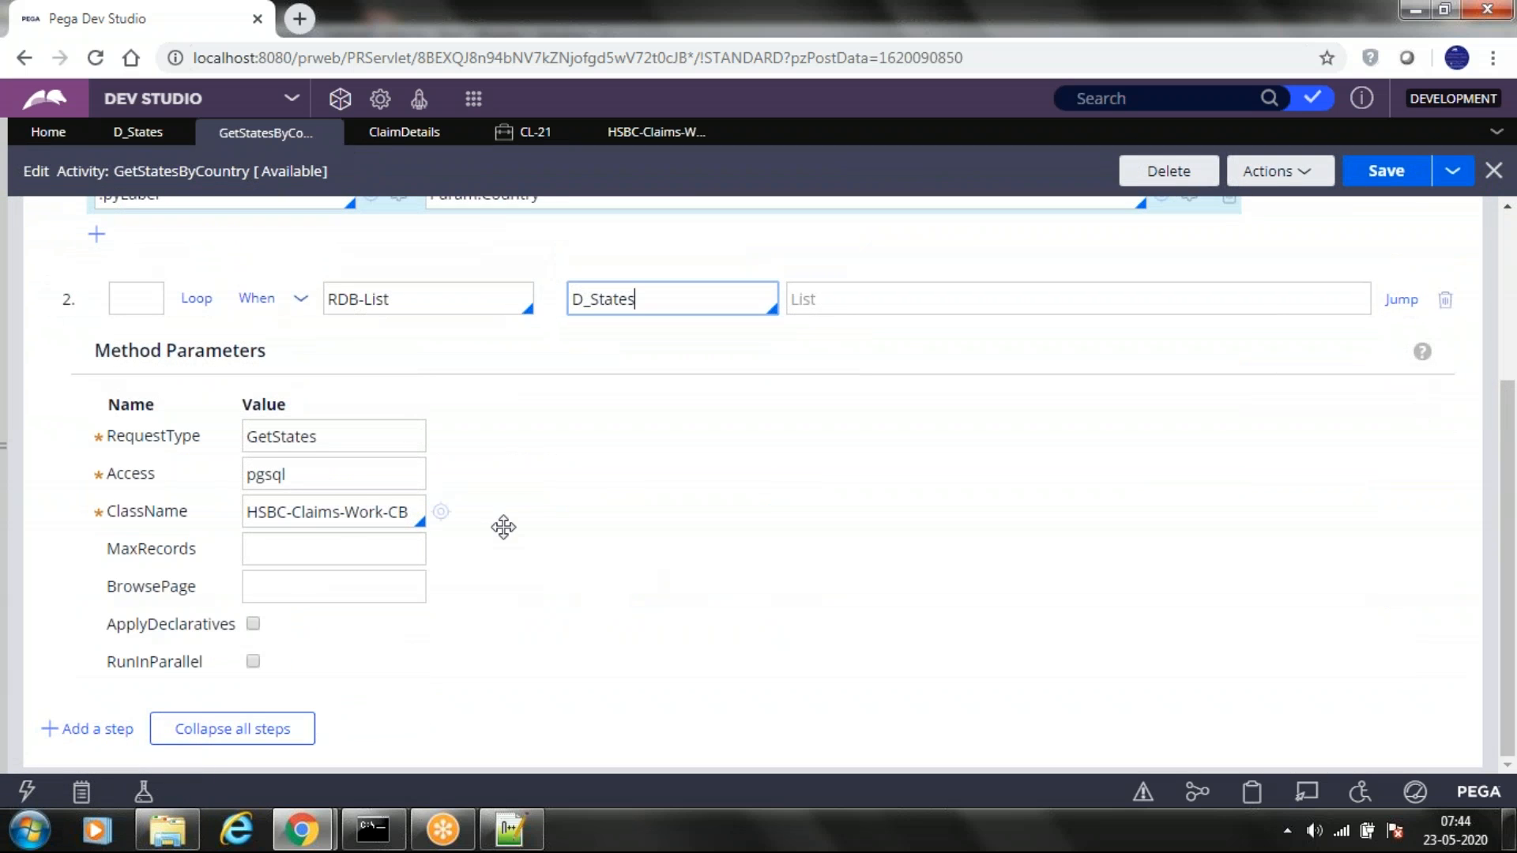
scroll(526, 542, "up", 4)
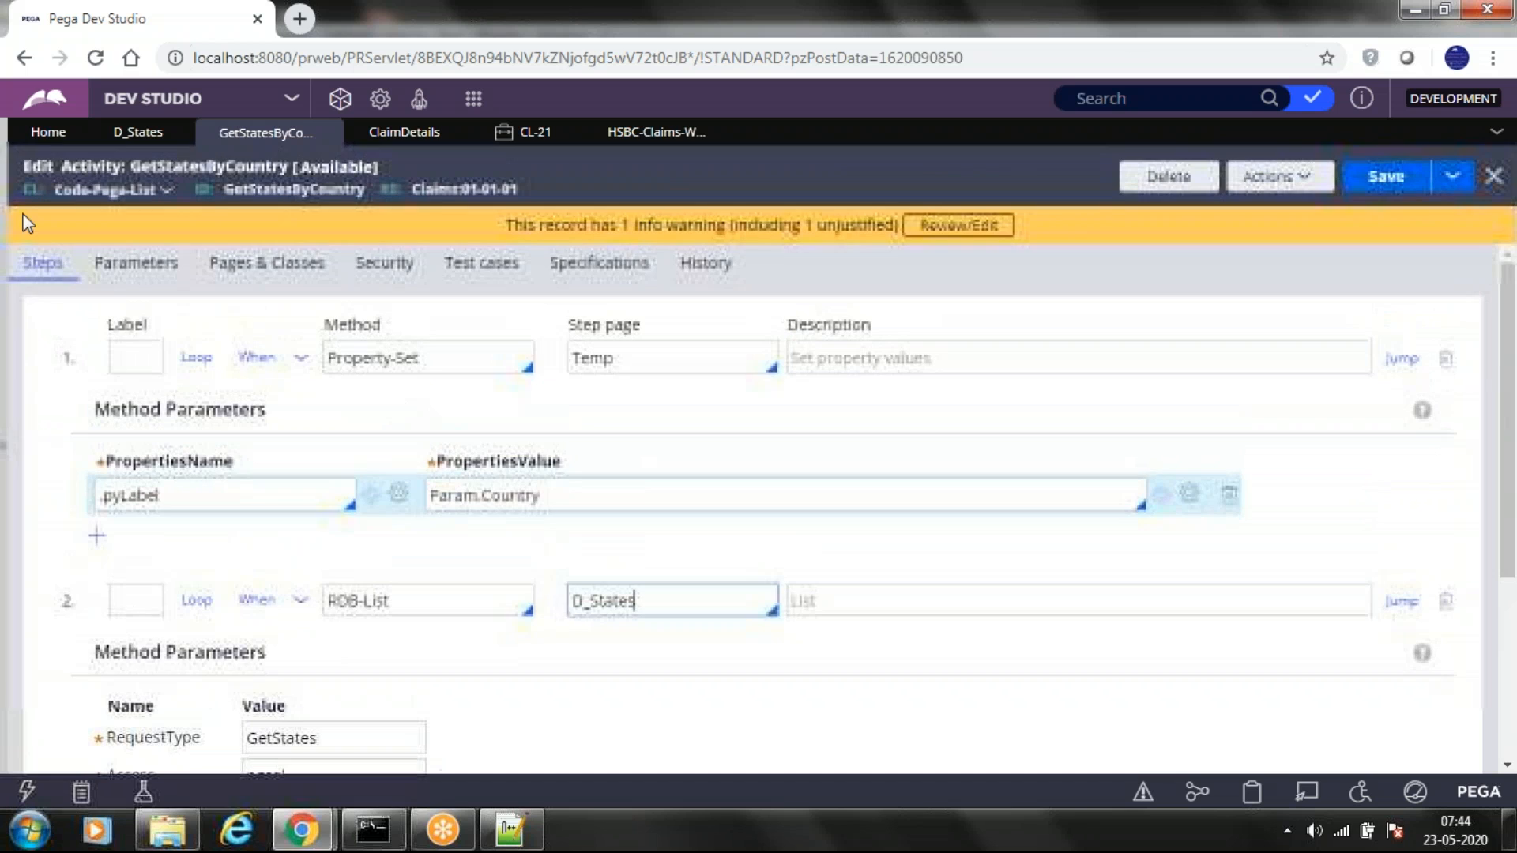
Examine the D_States and Temp page names and their classes in the GetStatesByCountry activity's Pages & Classes
left_click(264, 263)
left_click(99, 362)
left_click_drag(74, 362, 30, 366)
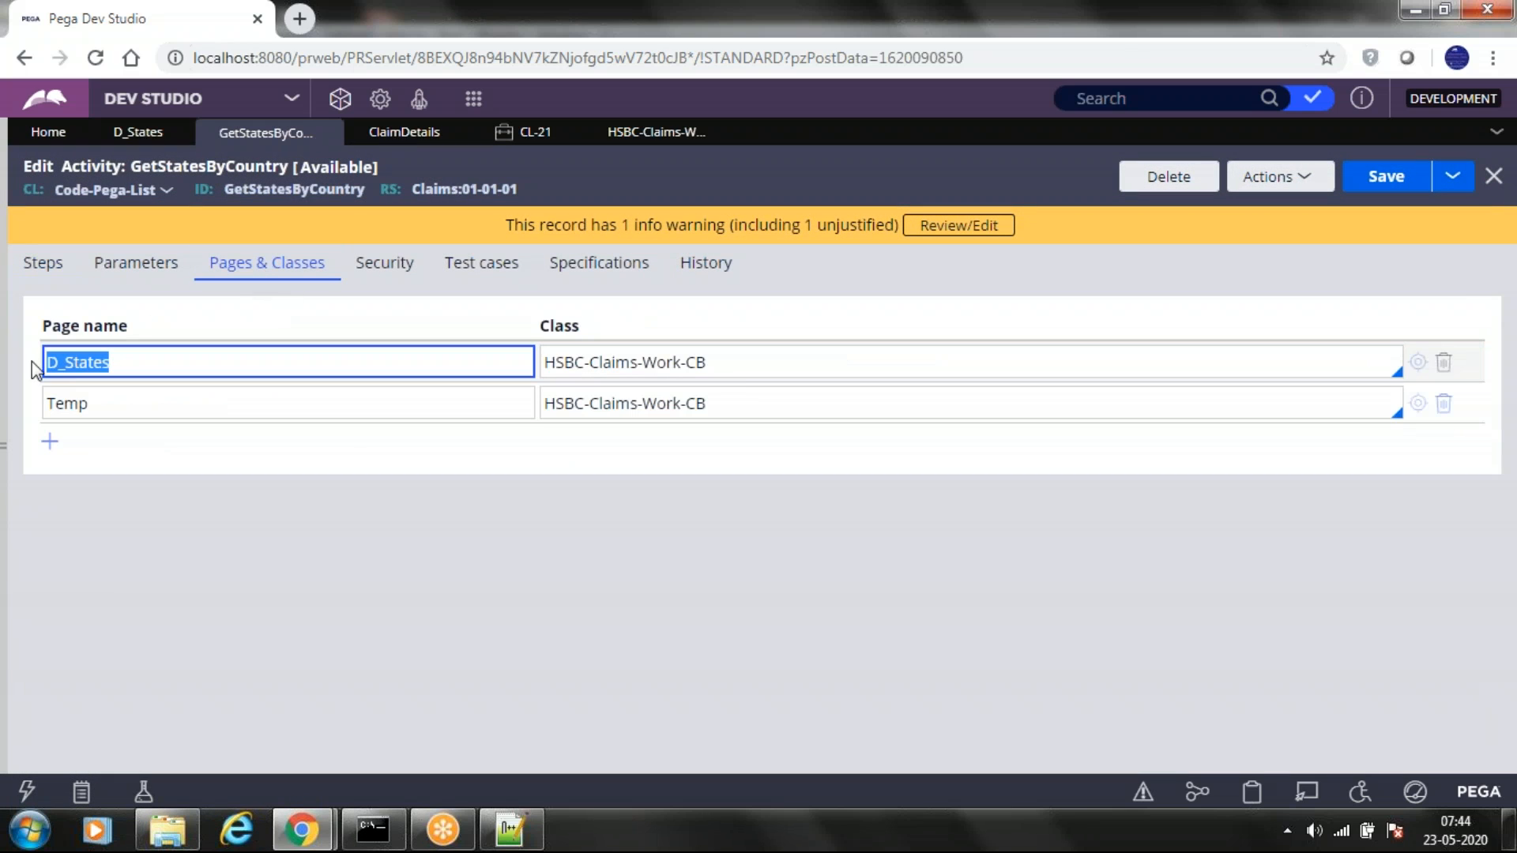
left_click(741, 368)
left_click(97, 406)
left_click(821, 408)
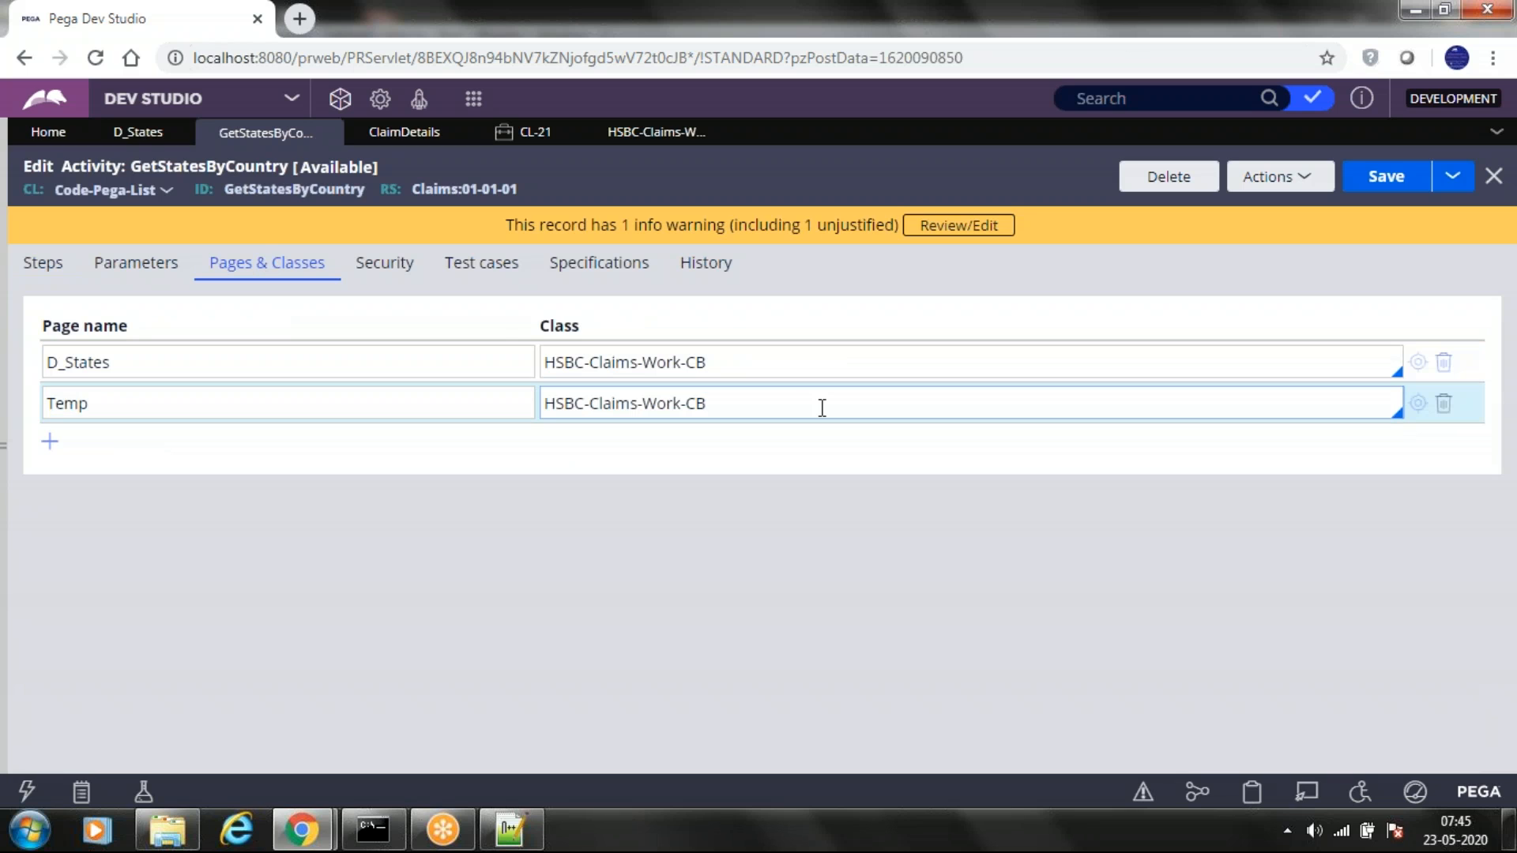
Review the D_States data page's Country parameter and the parameter passing settings of its GetStatesByCountry source, leaving them unedited
left_click(138, 132)
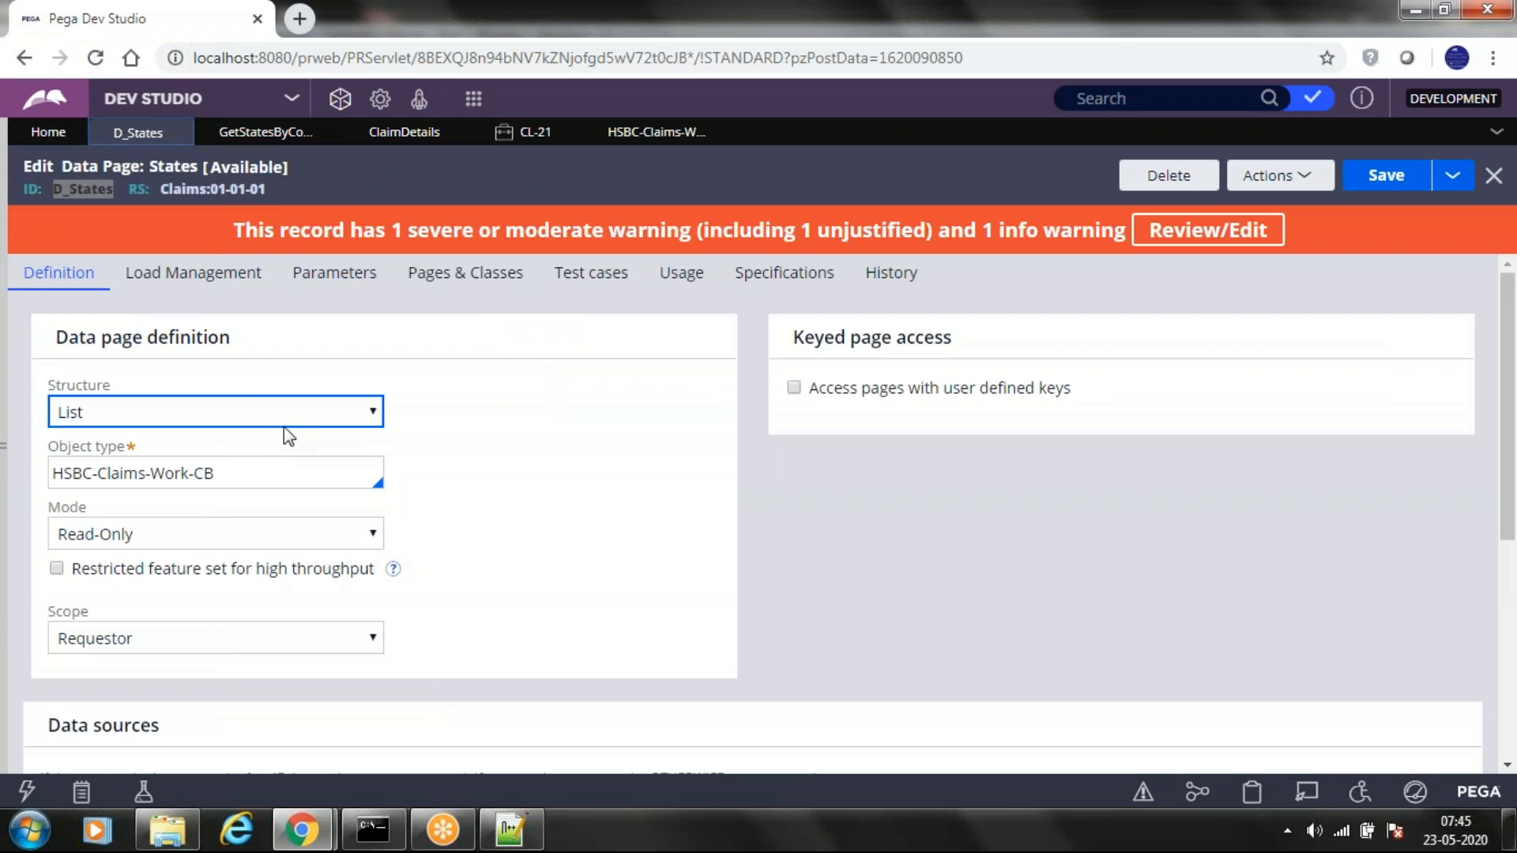
left_click(343, 287)
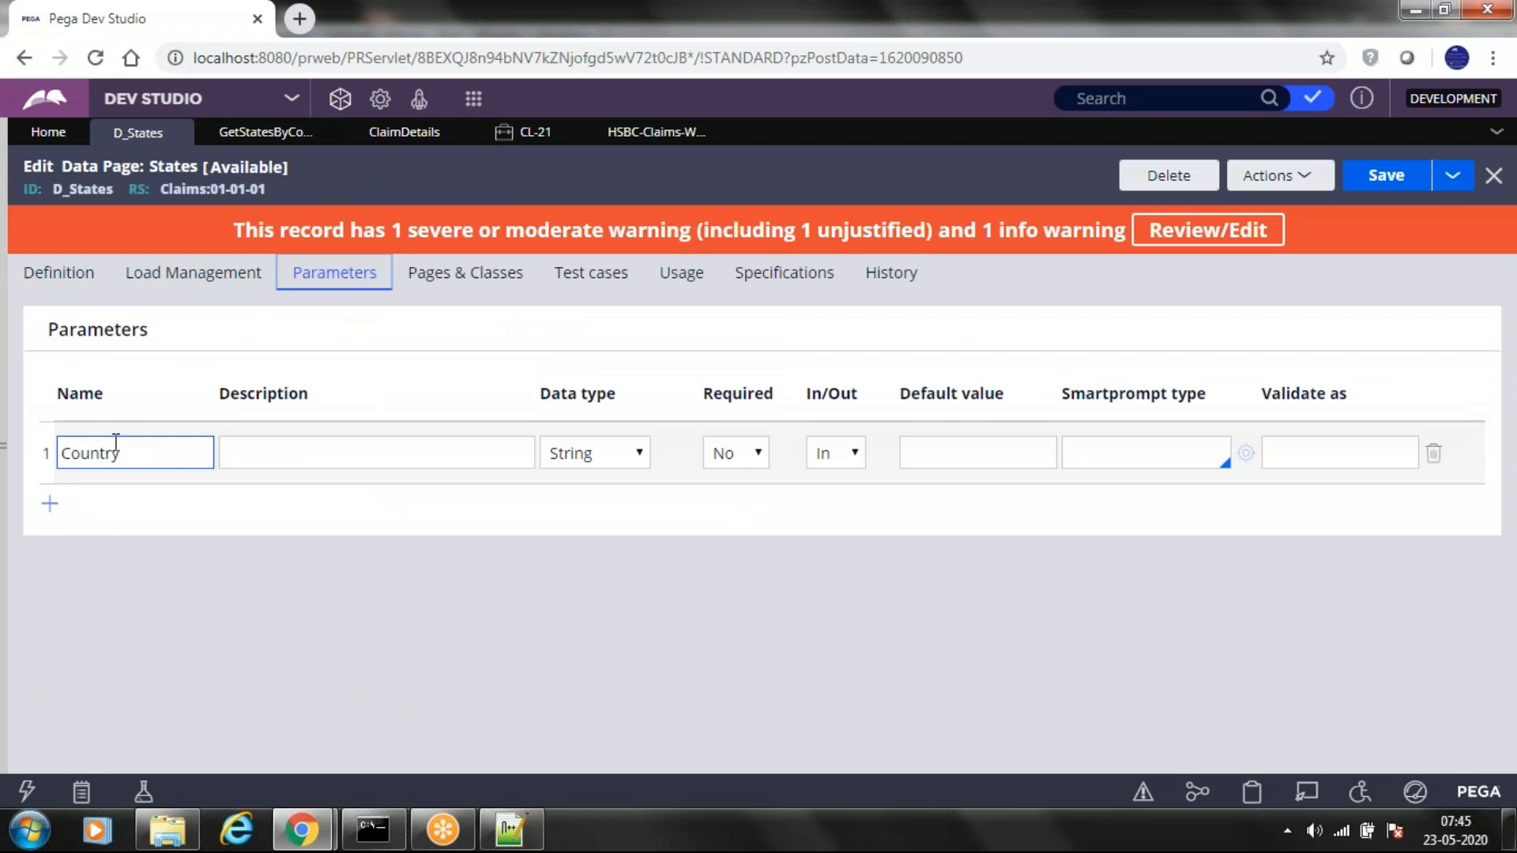
left_click(58, 273)
scroll(372, 553, "down", 4)
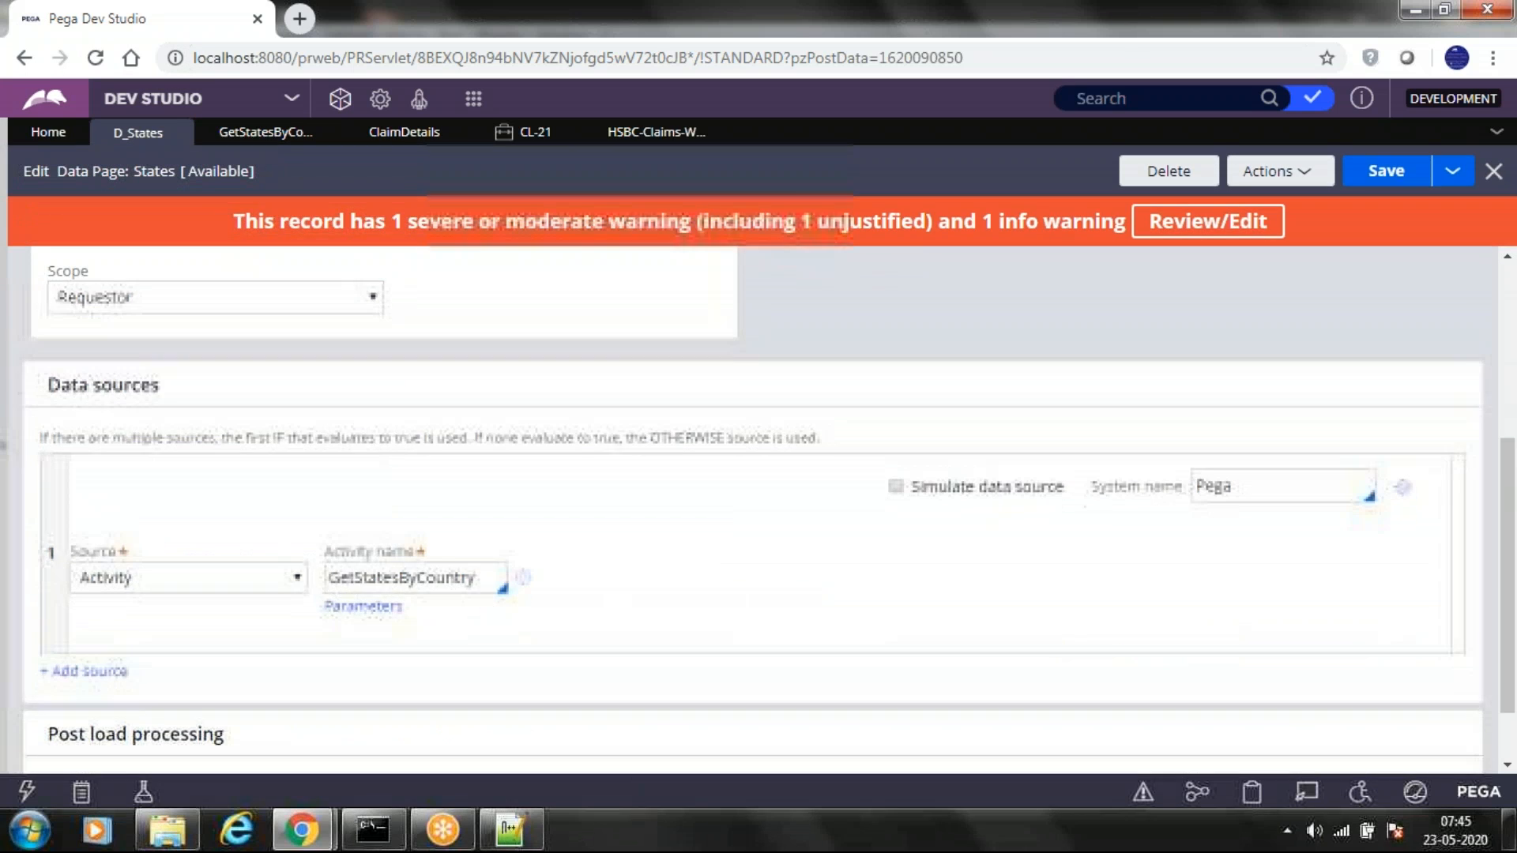
left_click(364, 606)
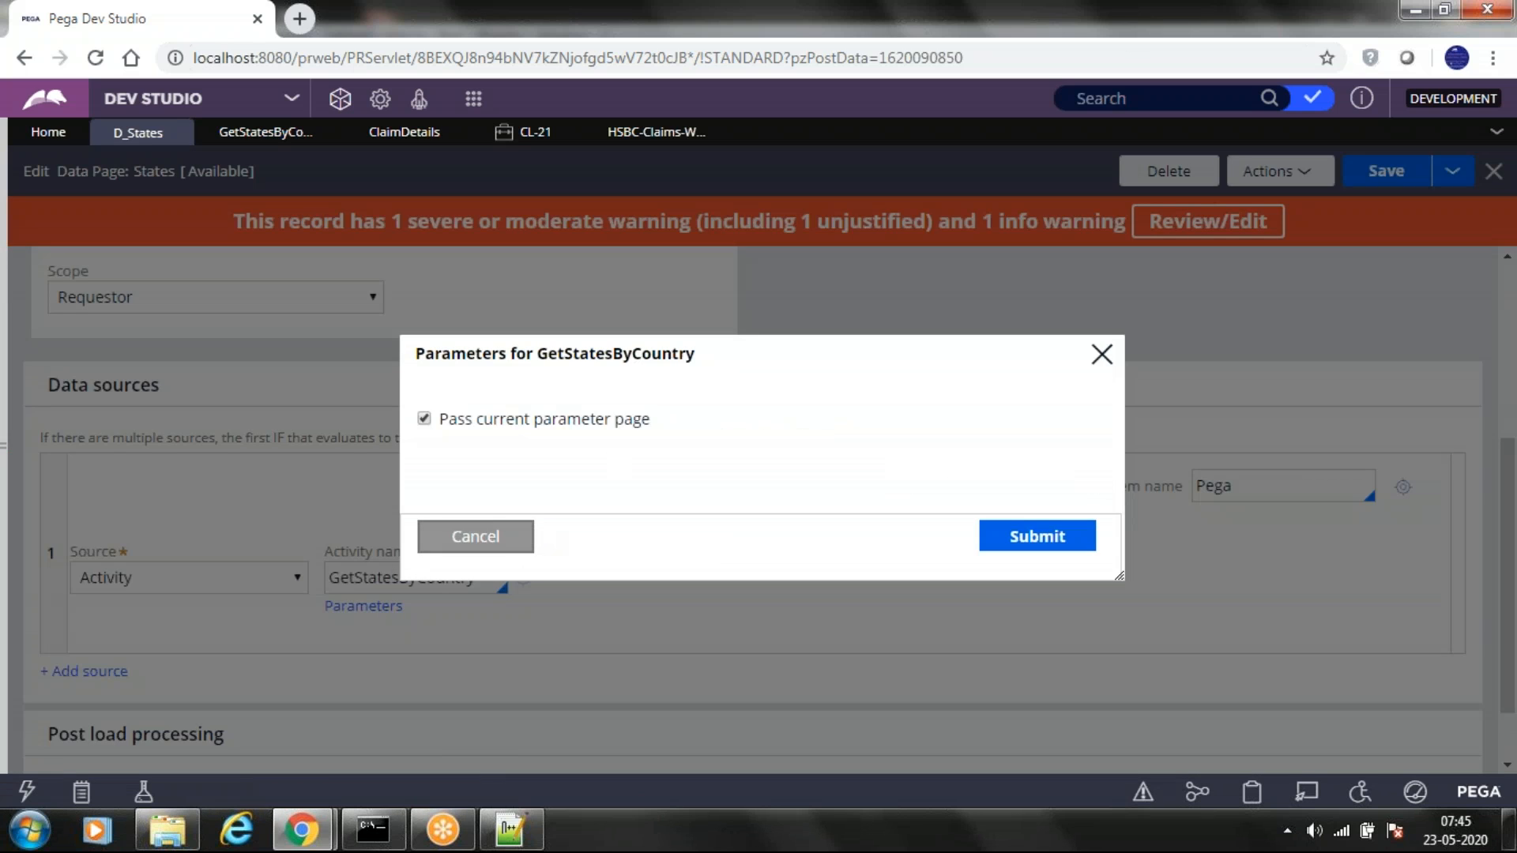
left_click(501, 541)
Highlight the Country parameter of the GetStatesByCountry activity and view its Pages & Classes again
left_click(277, 136)
left_click(140, 269)
left_click(85, 447)
double_click(85, 447)
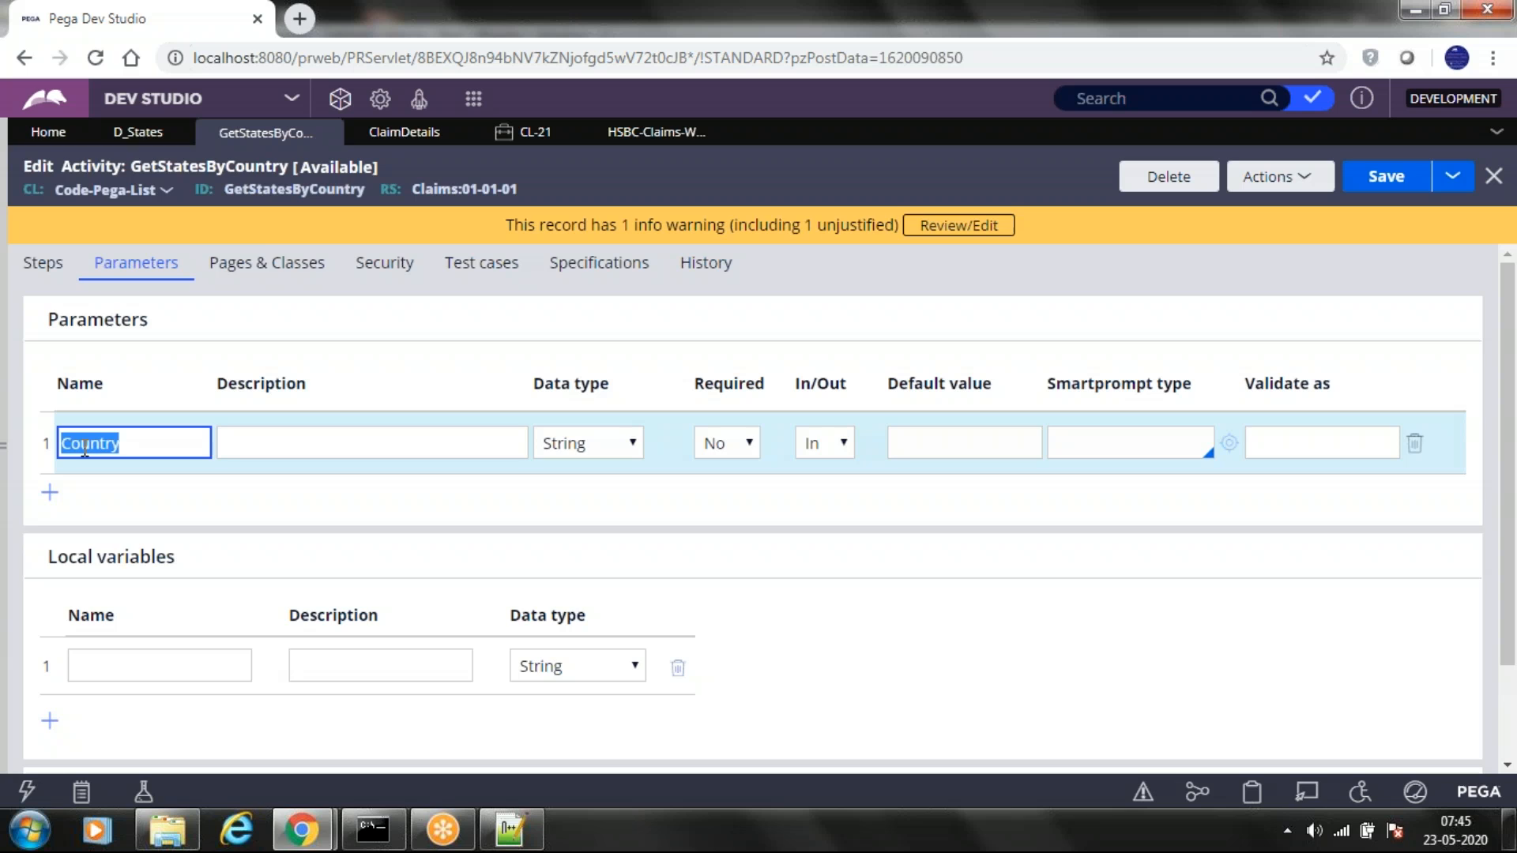
left_click(267, 257)
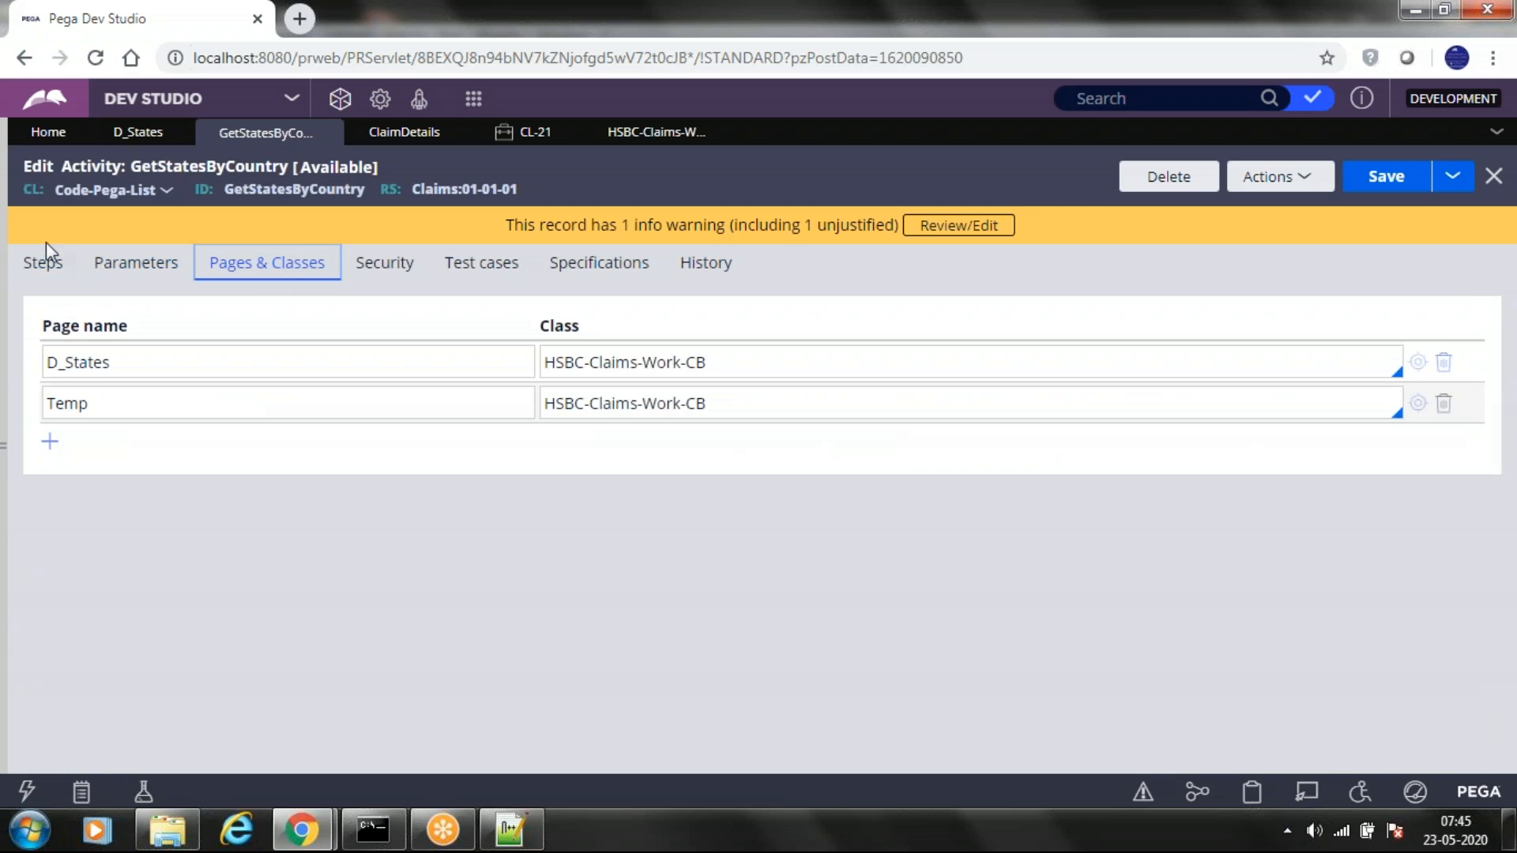
Review the activity's Property-Set and RDB-List steps, and highlight the full Browse query in the GetStates Connect SQL rule
left_click(45, 263)
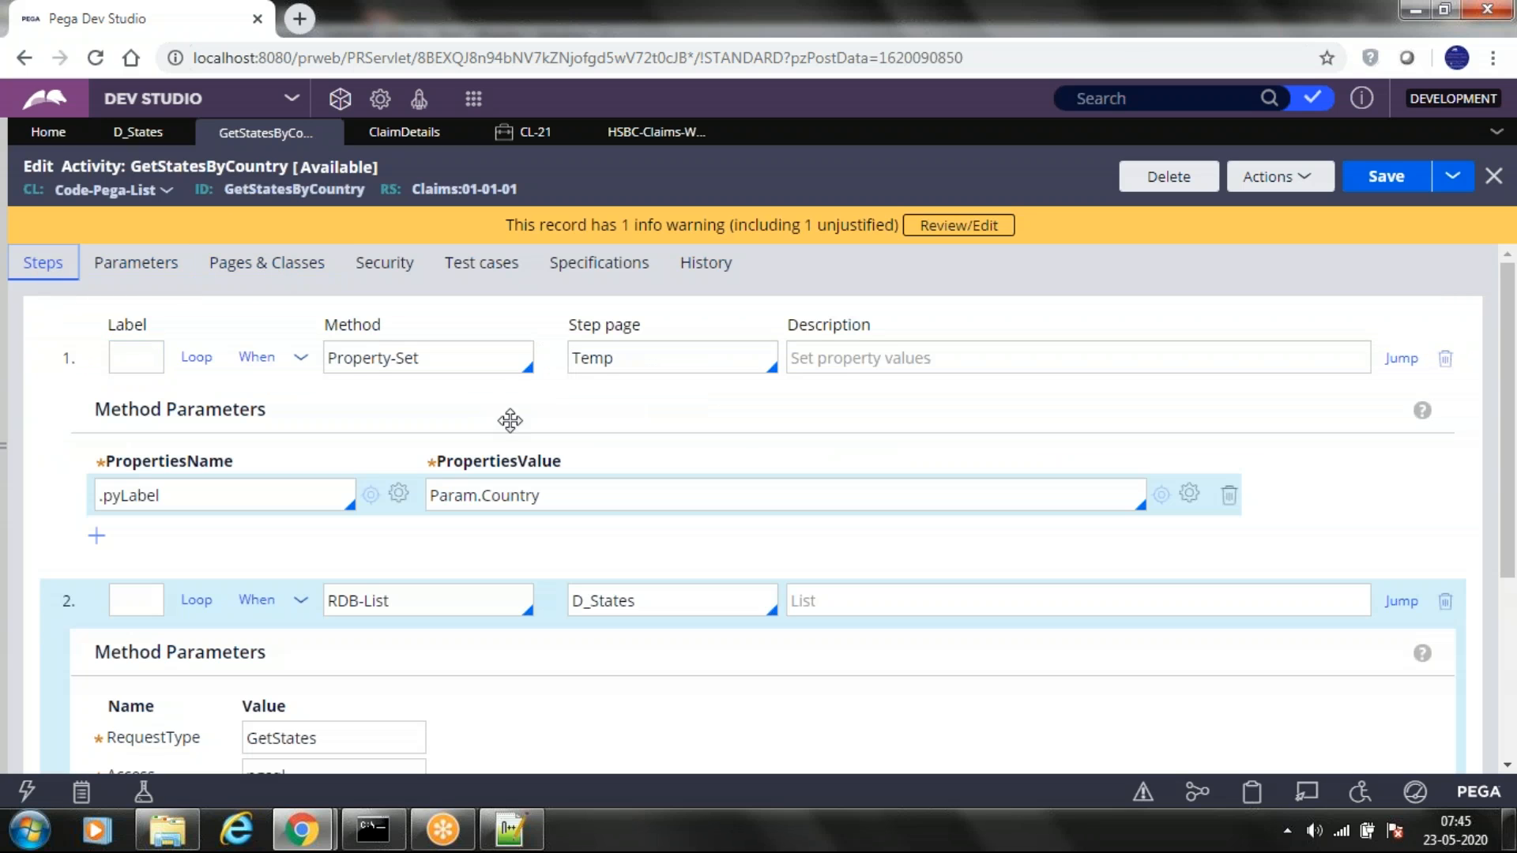
double_click(453, 498)
left_click_drag(216, 491, 53, 510)
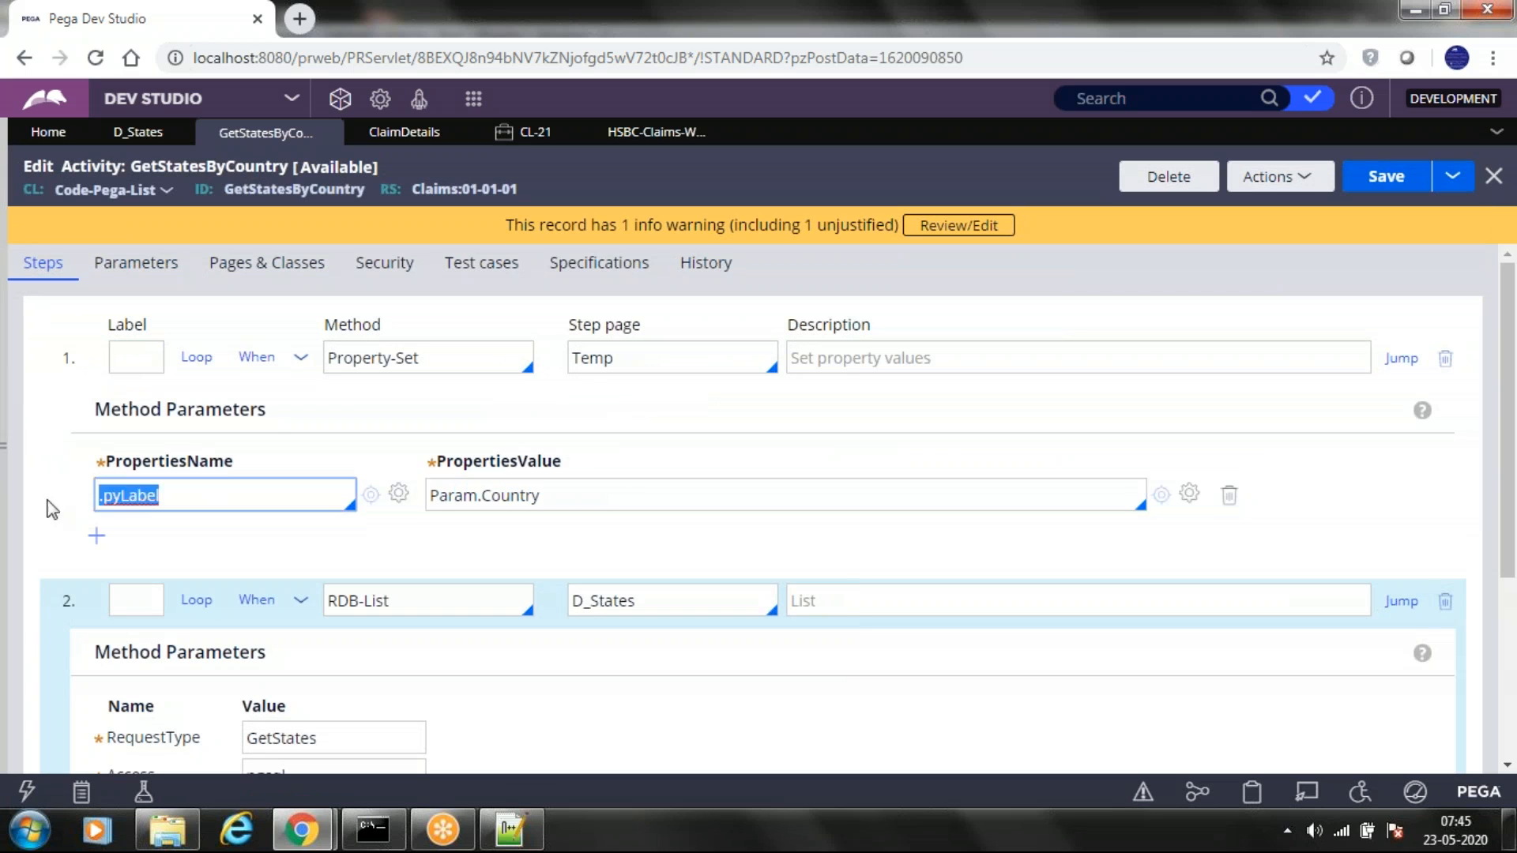
scroll(484, 508, "down", 3)
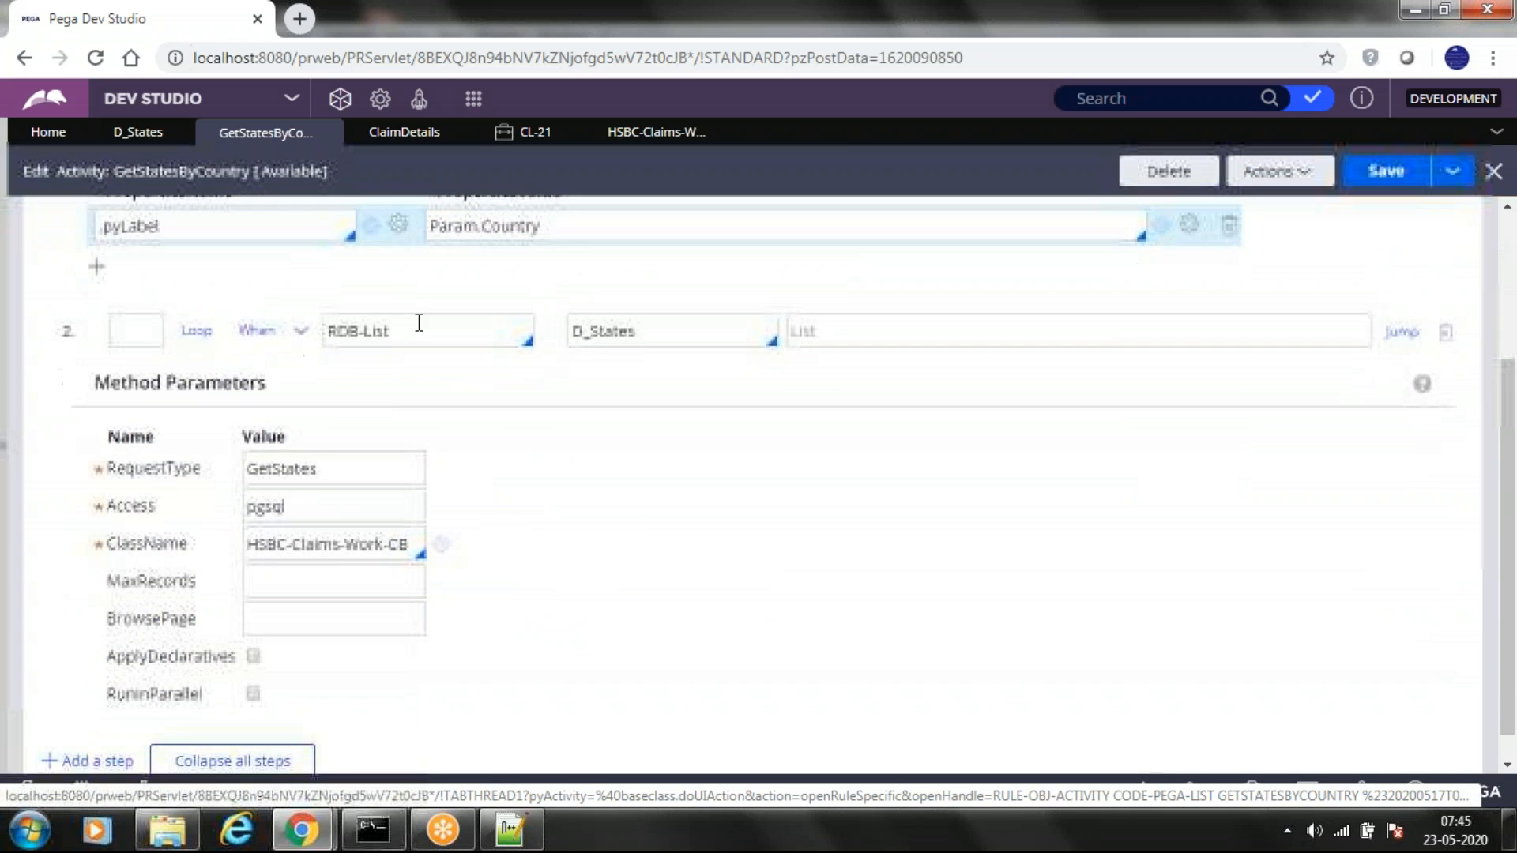
left_click(628, 134)
left_click_drag(655, 371, 42, 355)
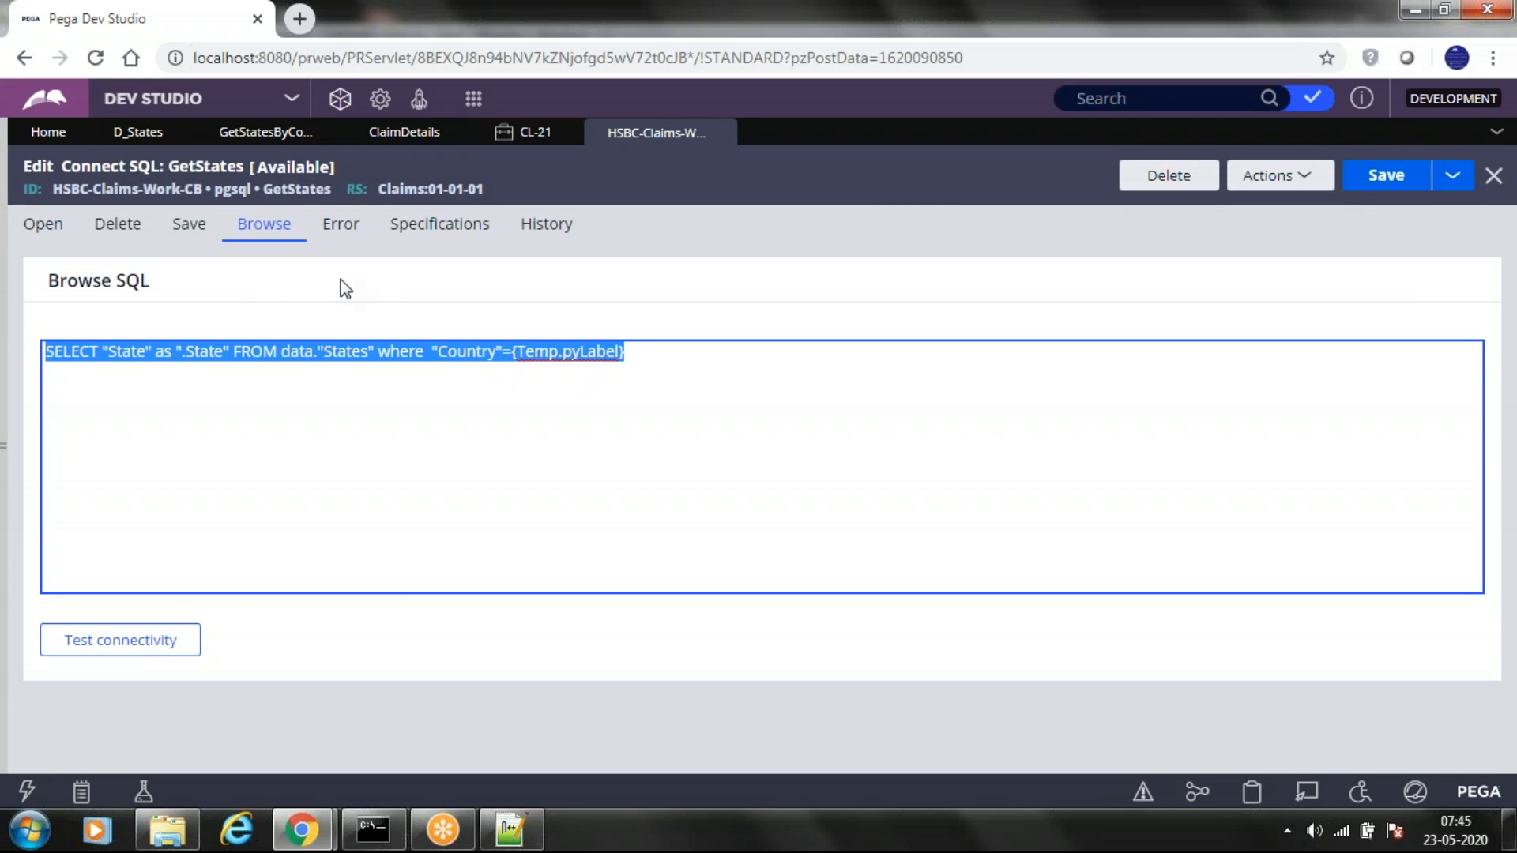
Open the State dropdown's cell properties in the ClaimDetails section and highlight its State property
left_click(456, 132)
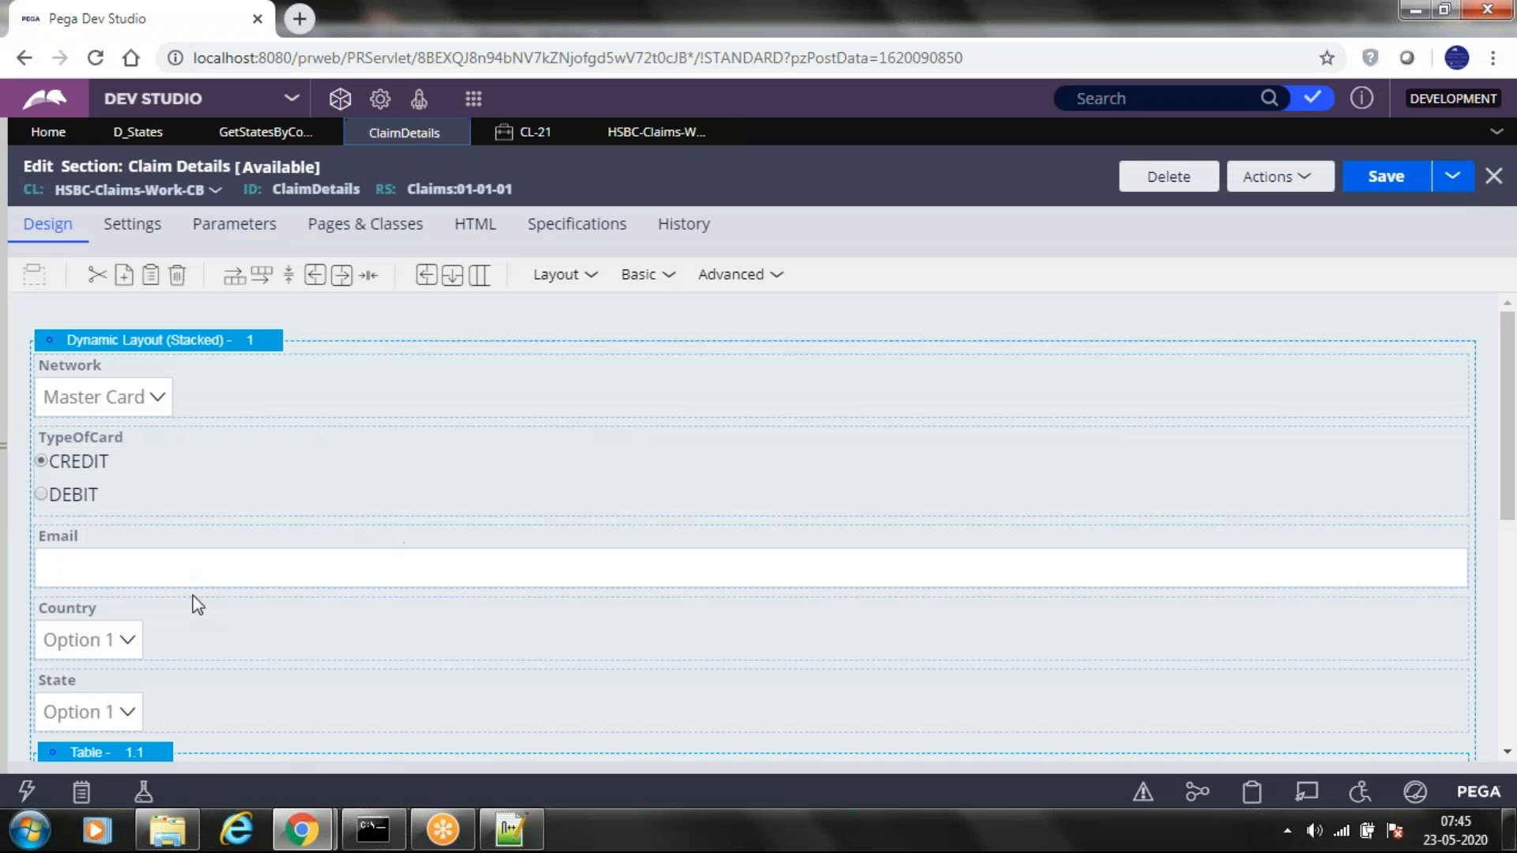
scroll(211, 602, "down", 3)
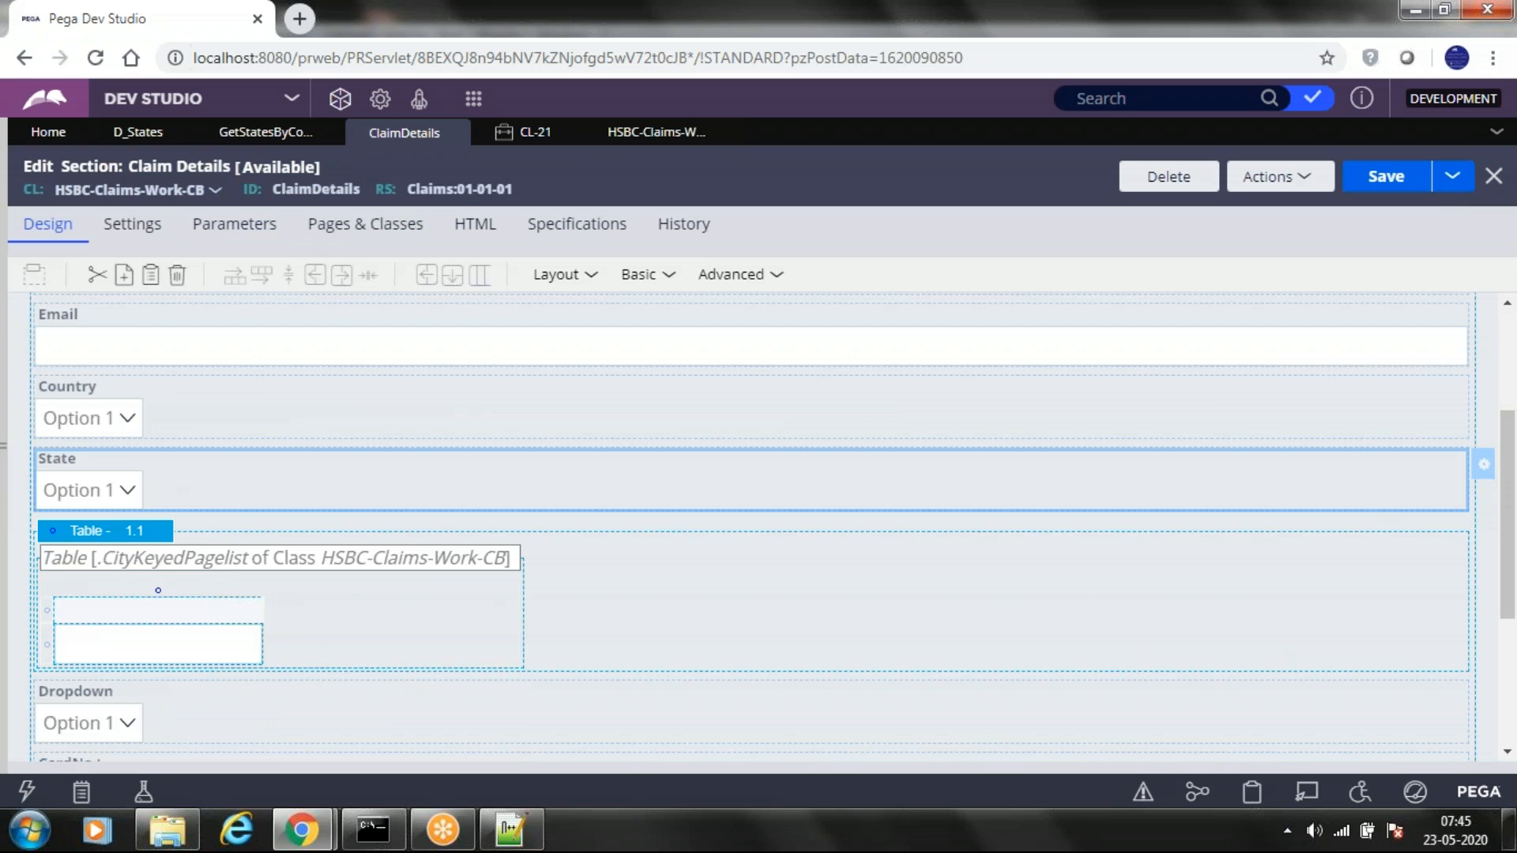
left_click(1483, 464)
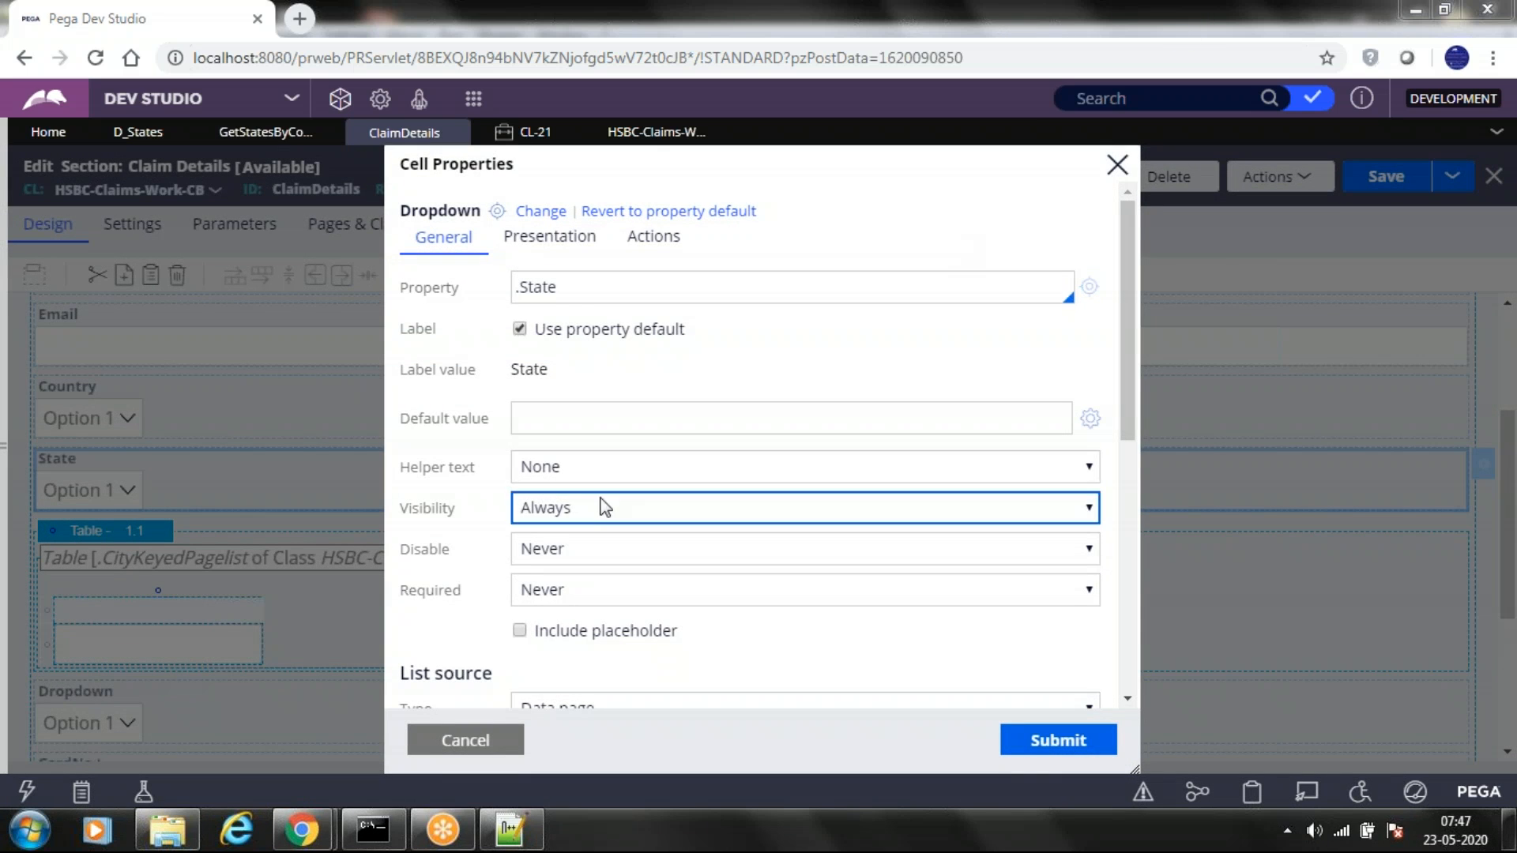
left_click(552, 288)
double_click(551, 289)
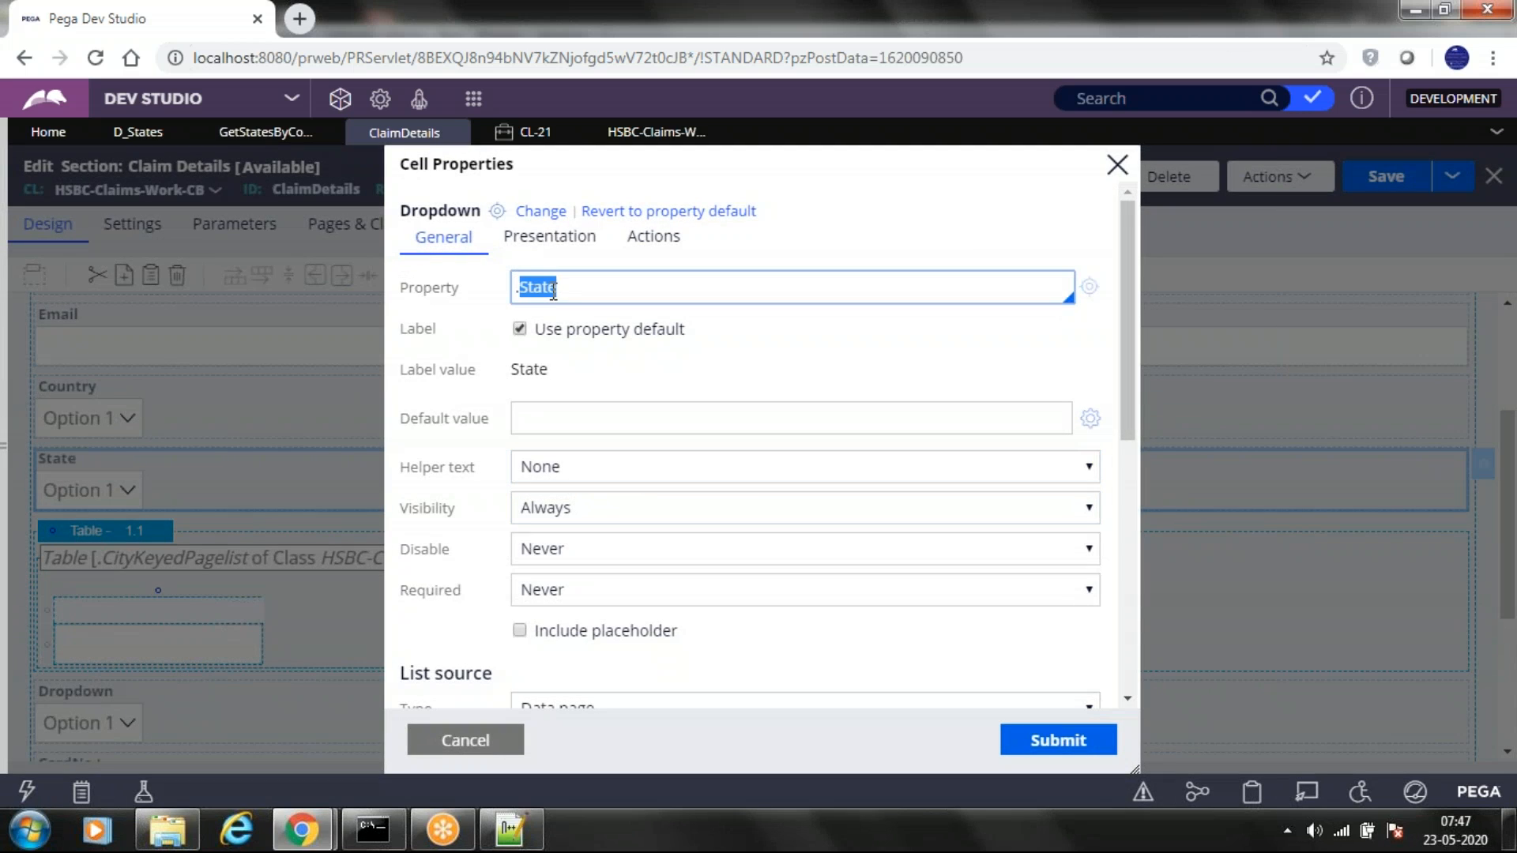
Examine the State dropdown's list source settings, including the source type and the D_States data page
scroll(694, 348, "down", 3)
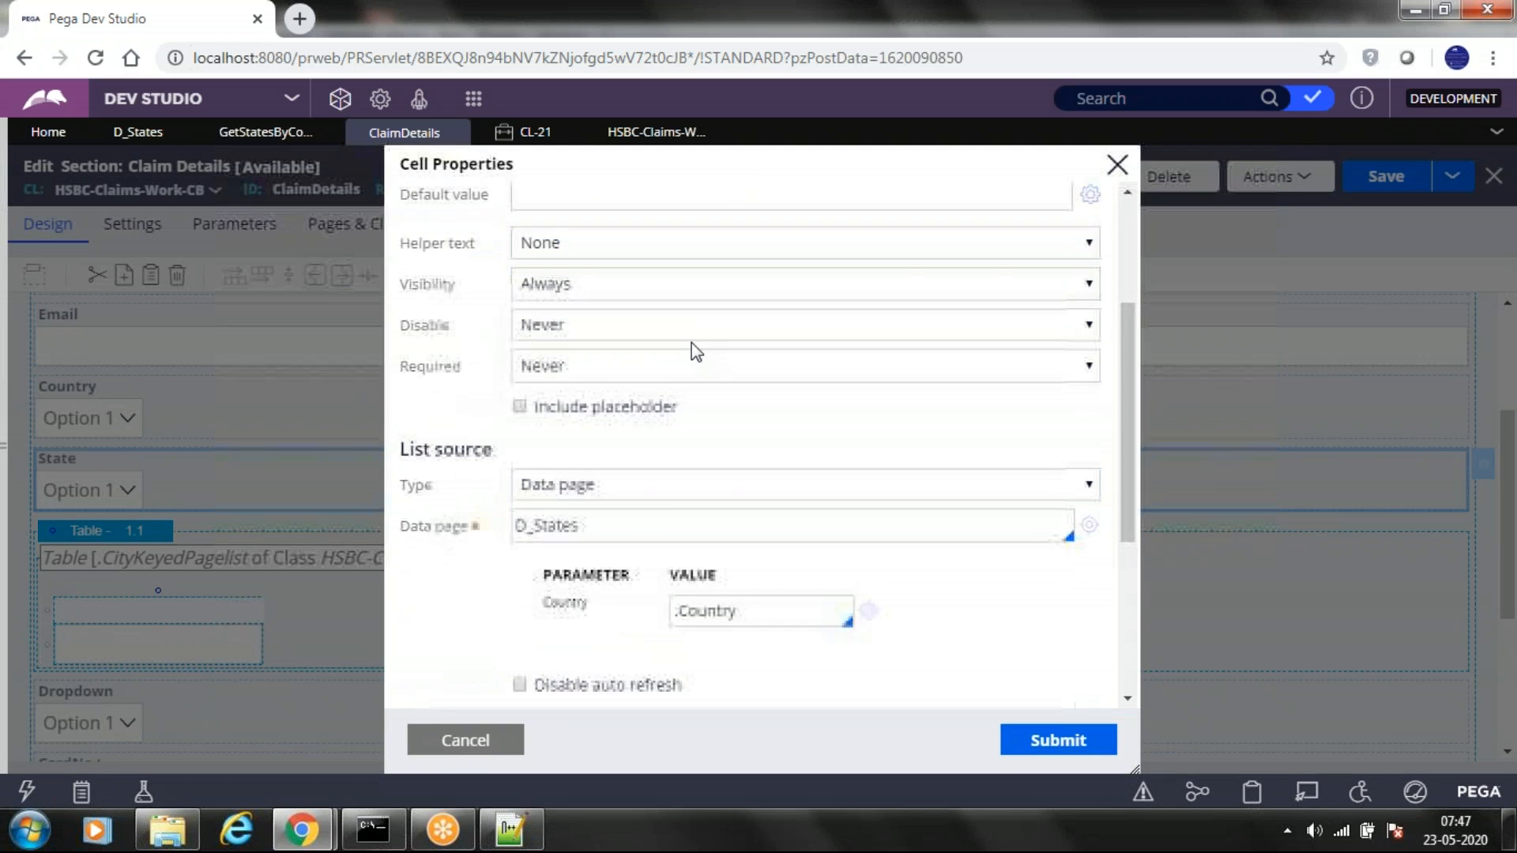
scroll(696, 353, "down", 1)
left_click_drag(414, 340, 493, 342)
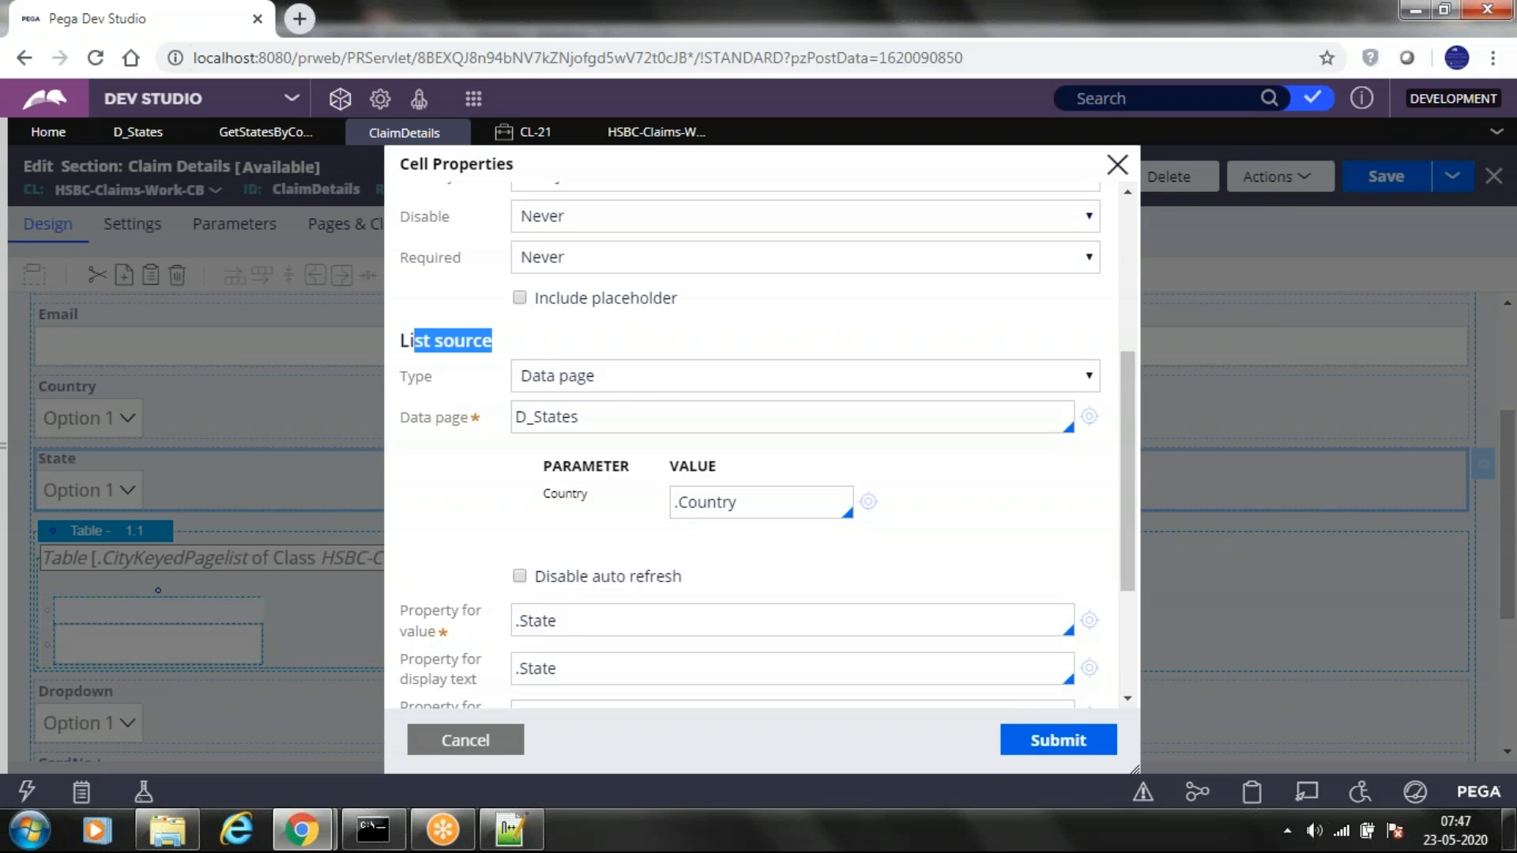
left_click(654, 380)
left_click(650, 390)
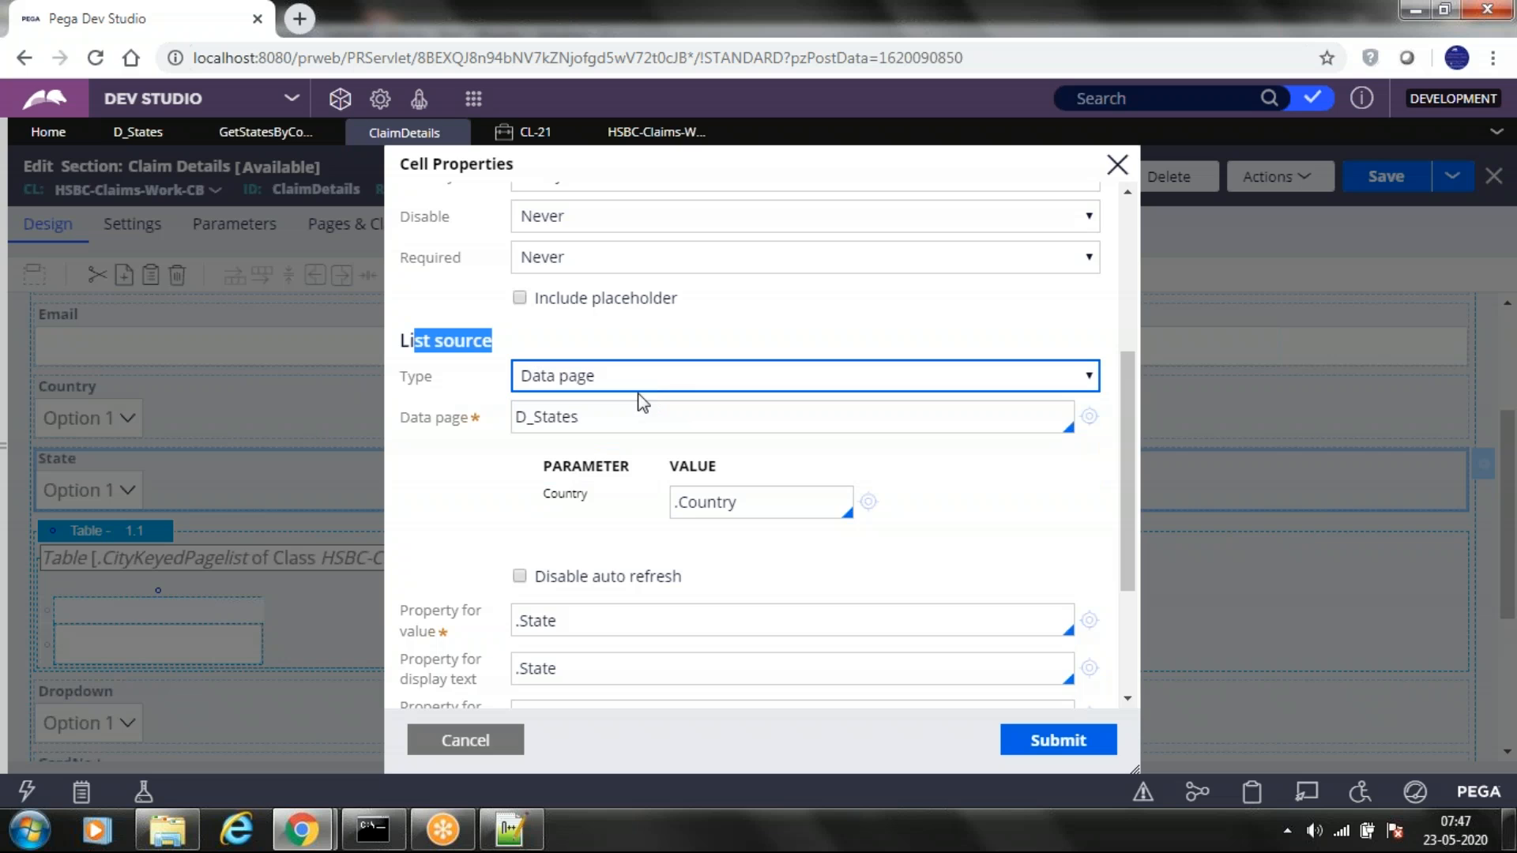
left_click(583, 419)
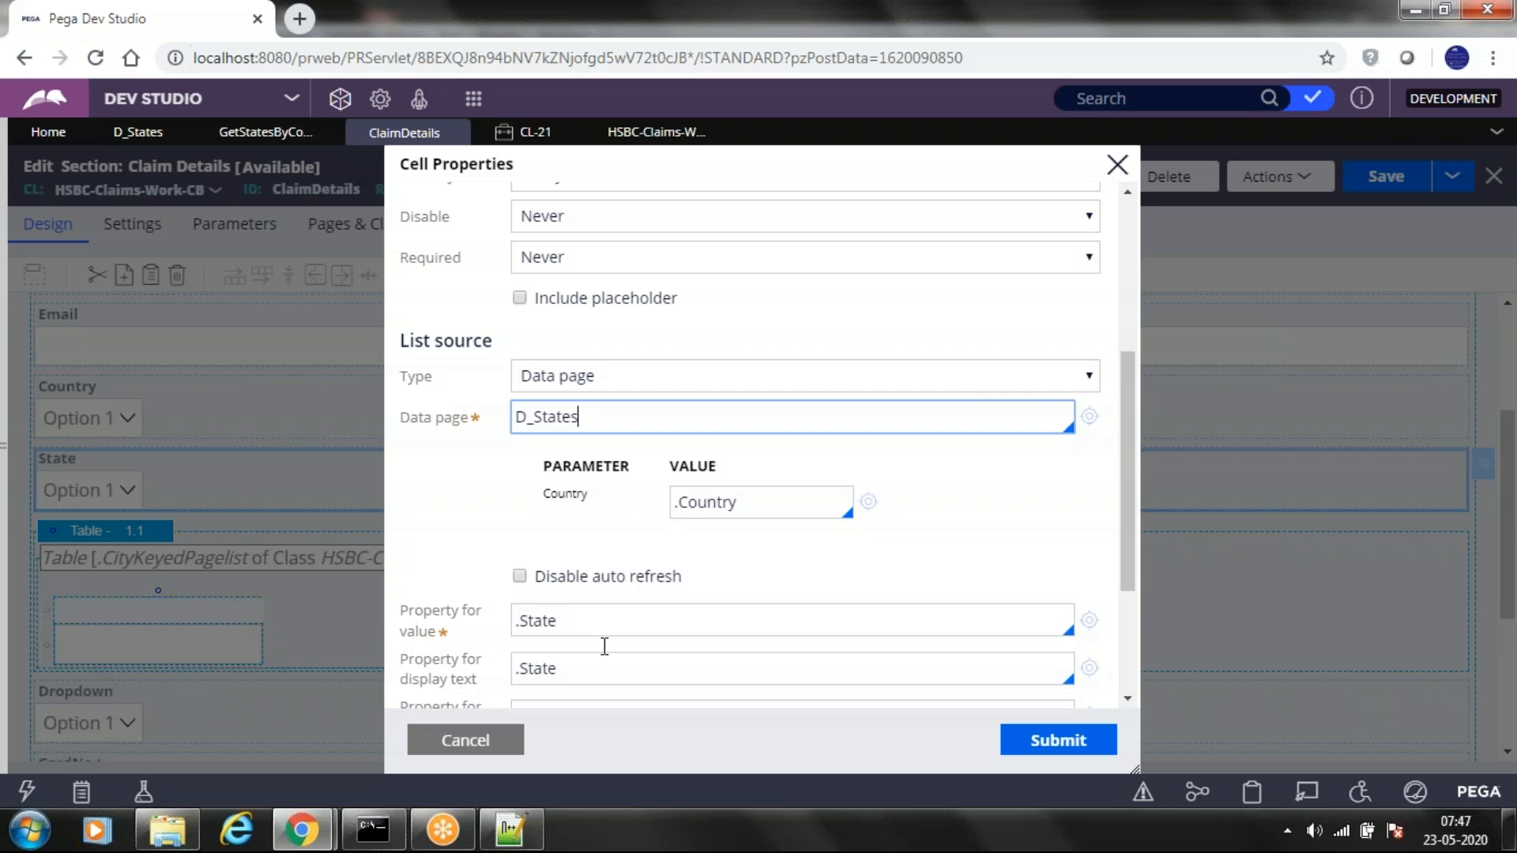
Switch to Notepad++ and replace the note's contents with "UI->PARAM COUNTRY ->DATAPAGE ->PARAM->ACTIVITY ->QUERY"
left_click(510, 829)
key("ctrl+a")
key("ctrl+x")
type("UI")
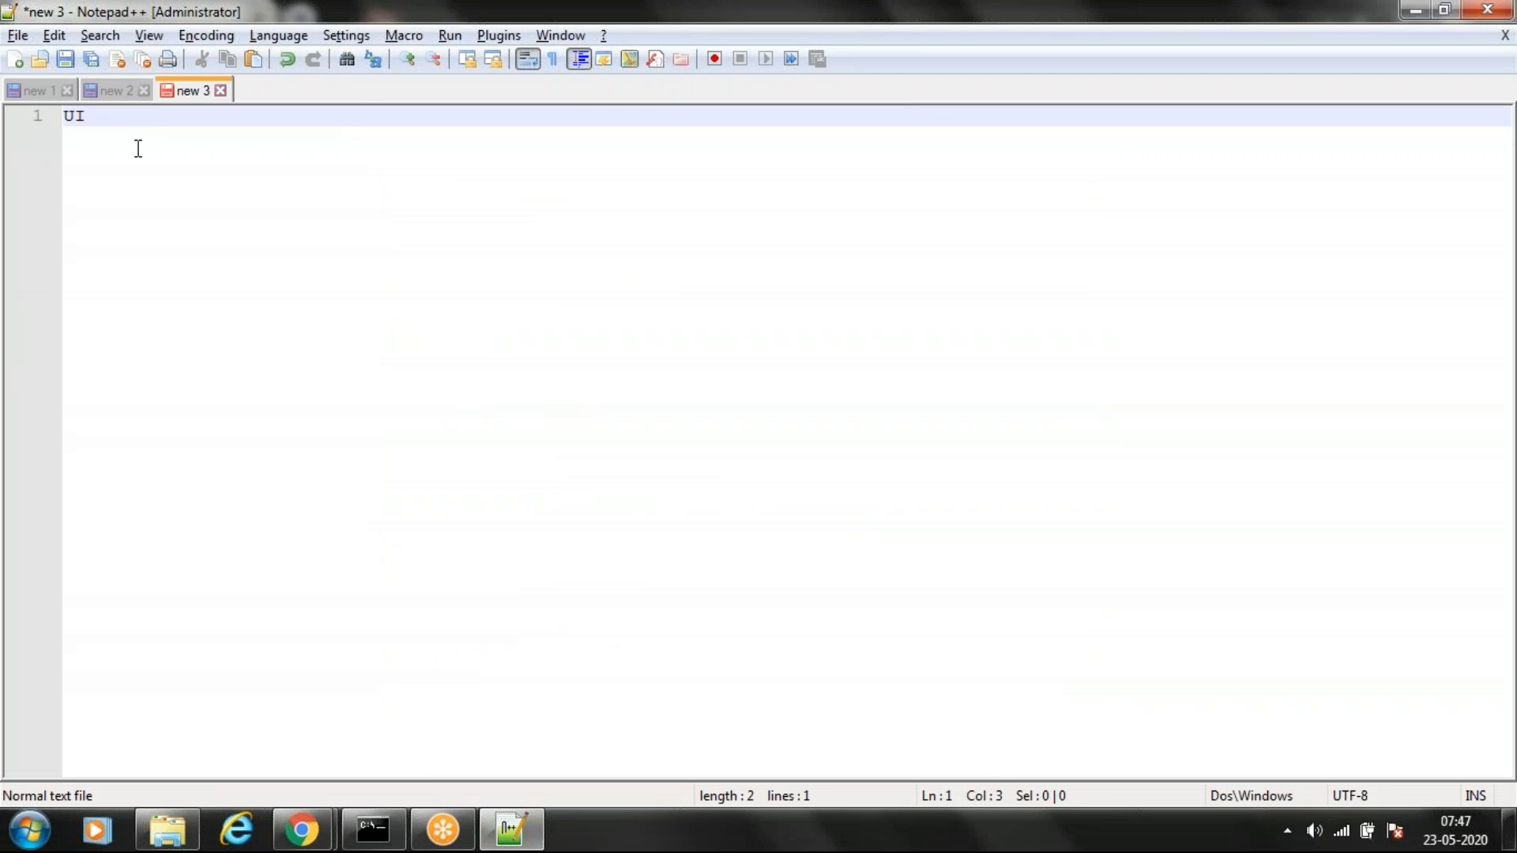
type("->PARAM COUNTRY")
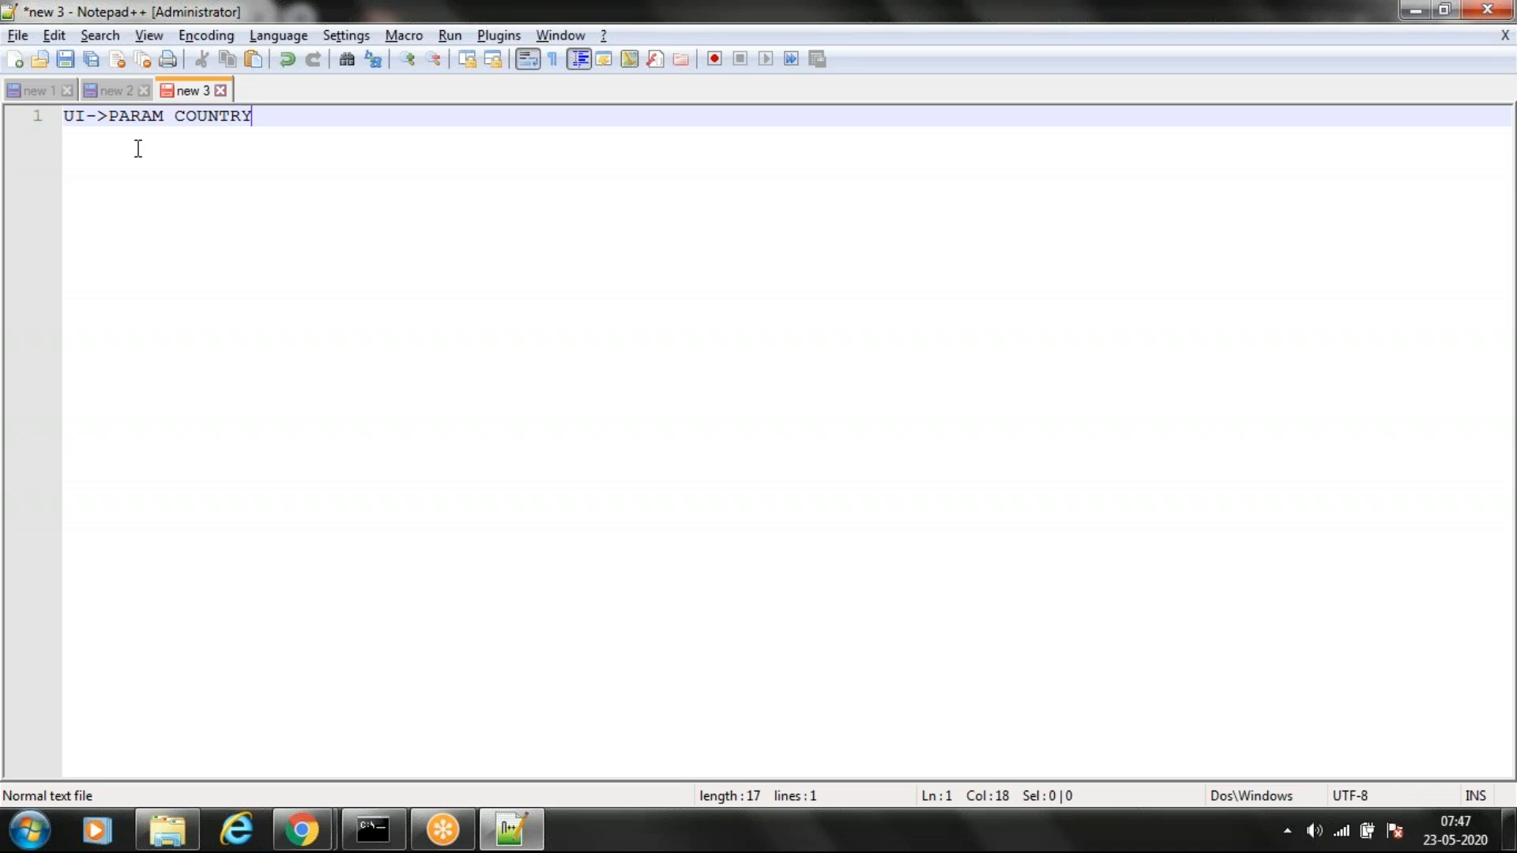
type(" ->DATAPAGE ")
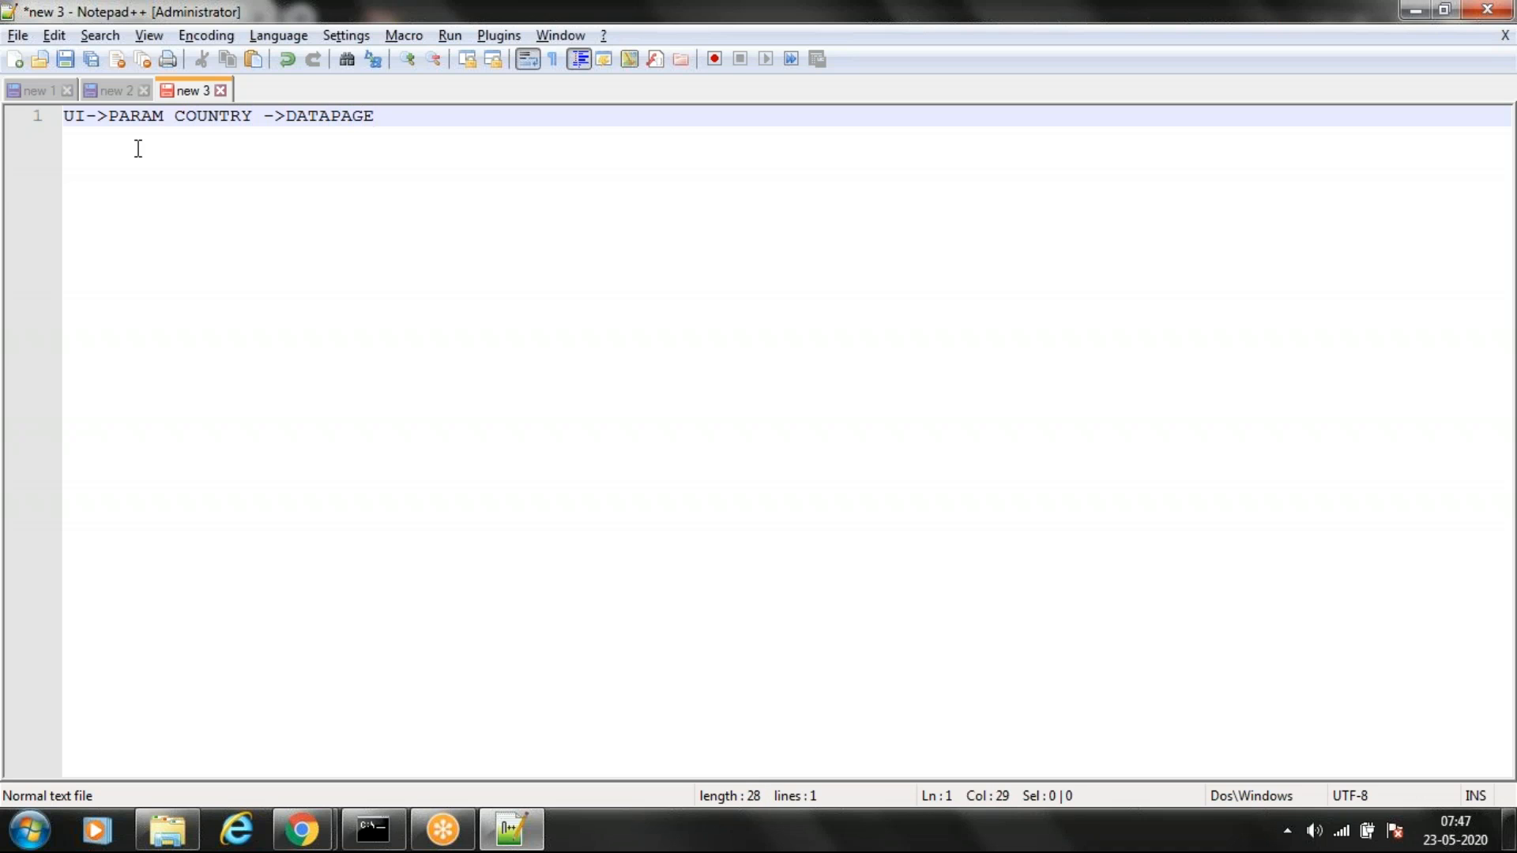
type("->PARAM")
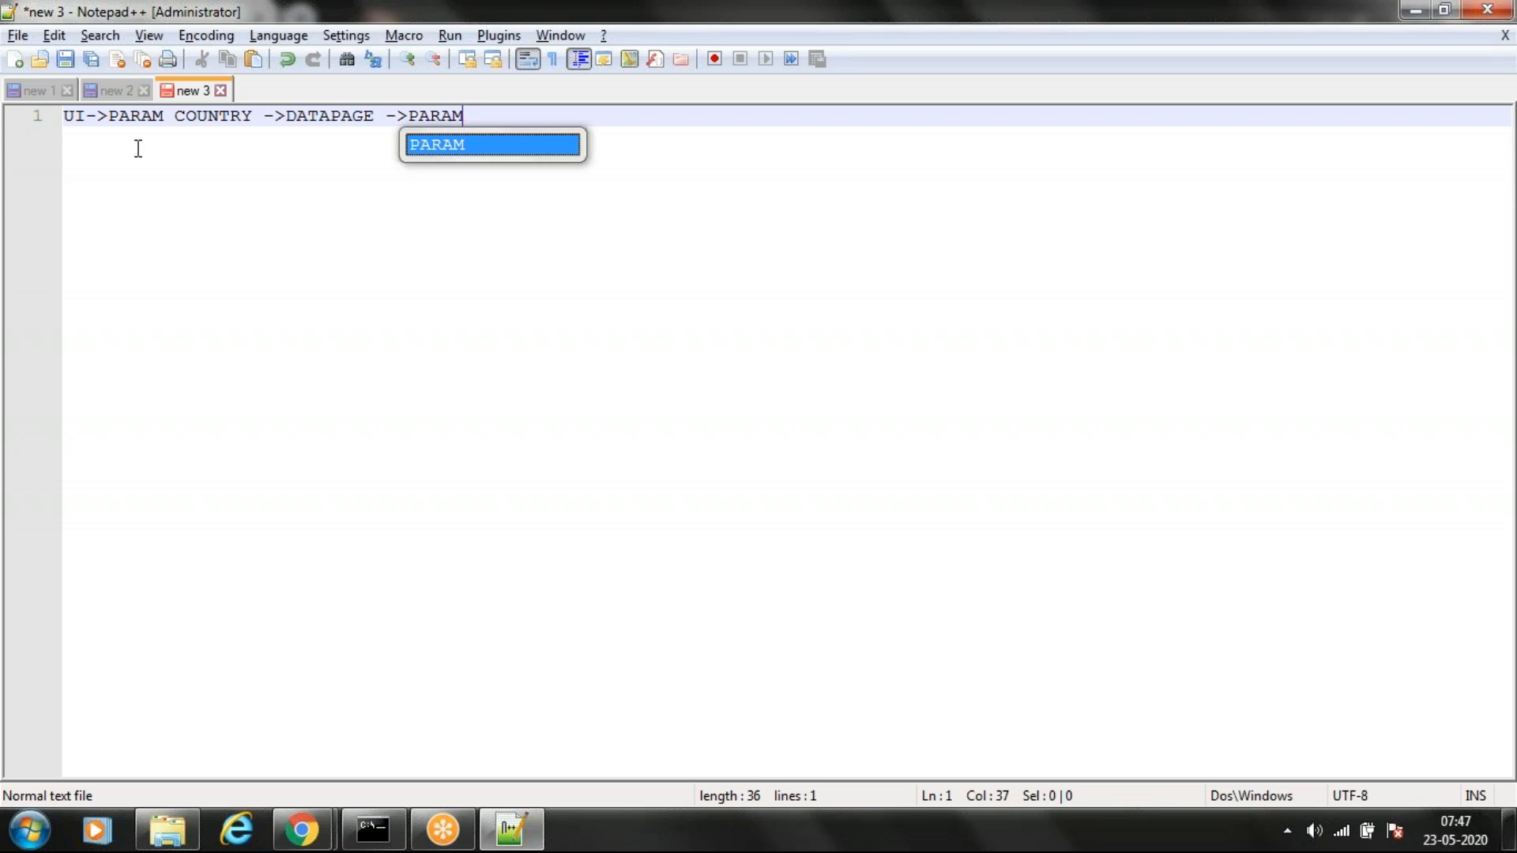
type("->ACT")
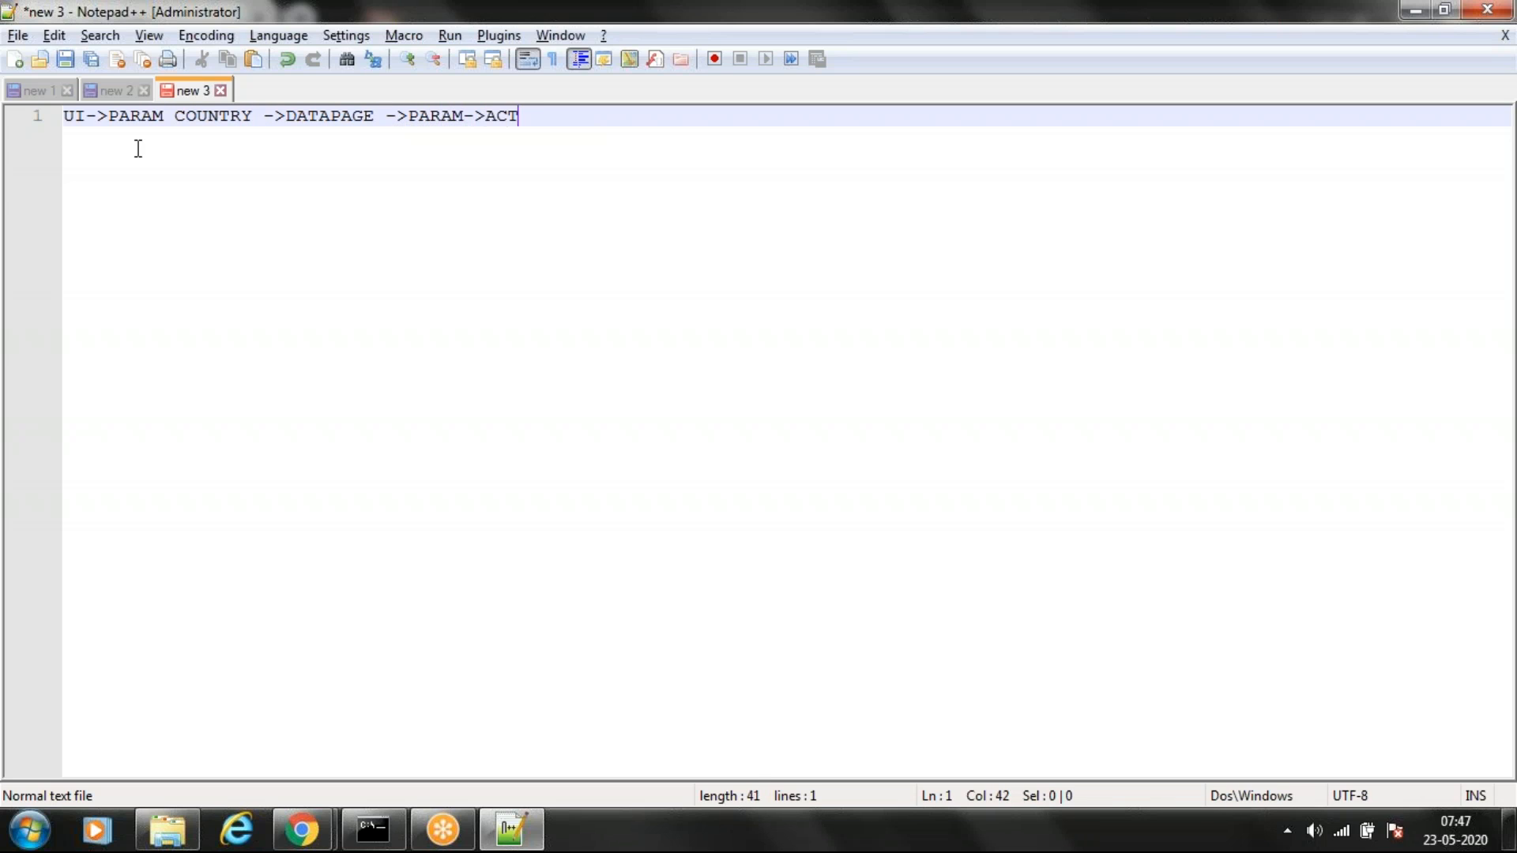
type("IVITY ->QUERY")
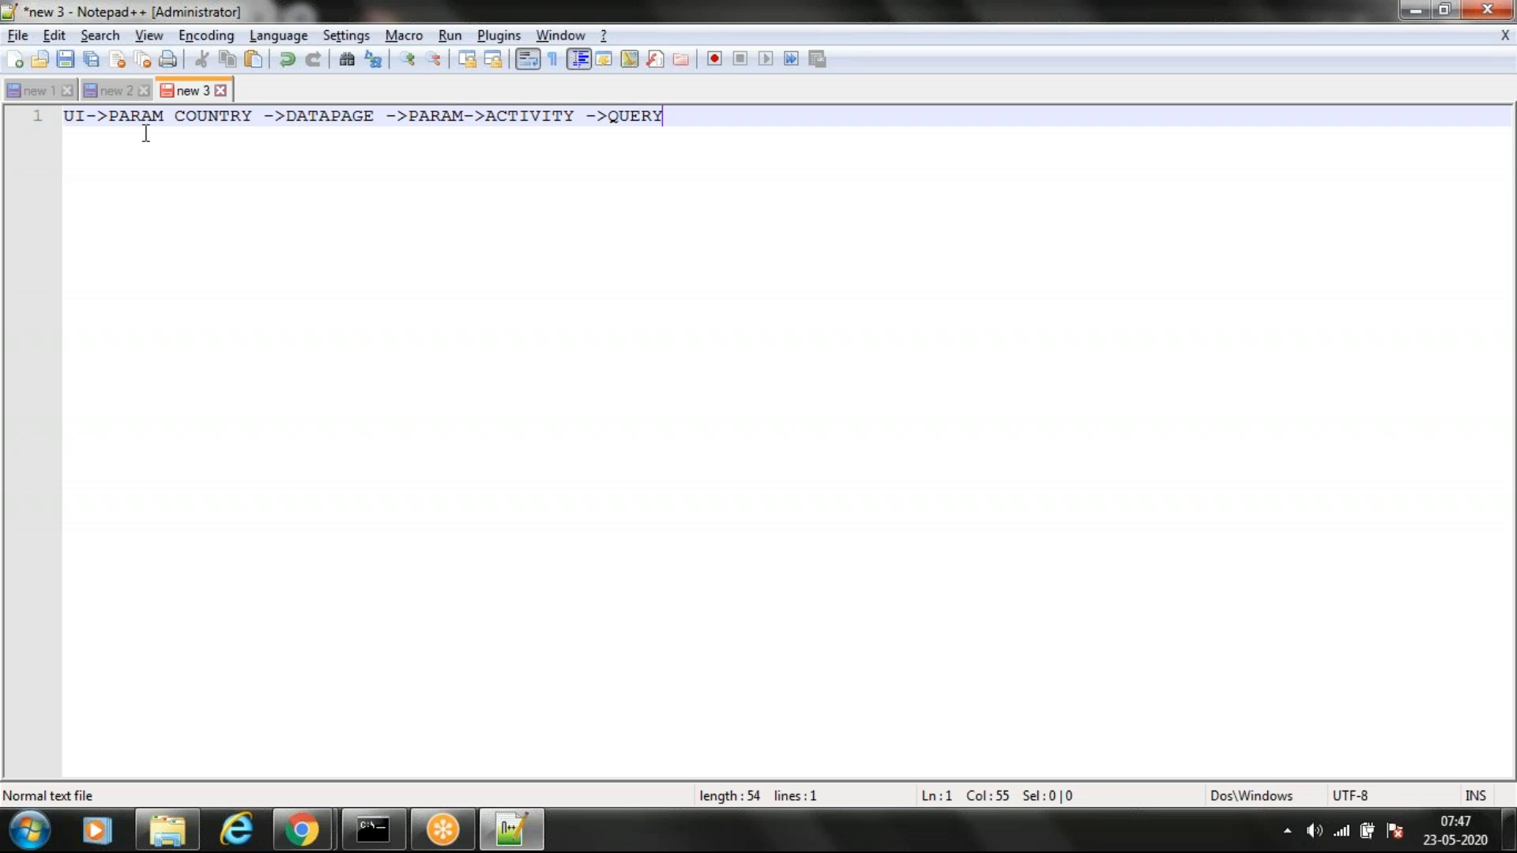
Highlight DATAPAGE and PARAM COUNTRY in the parameter flow note
double_click(286, 117)
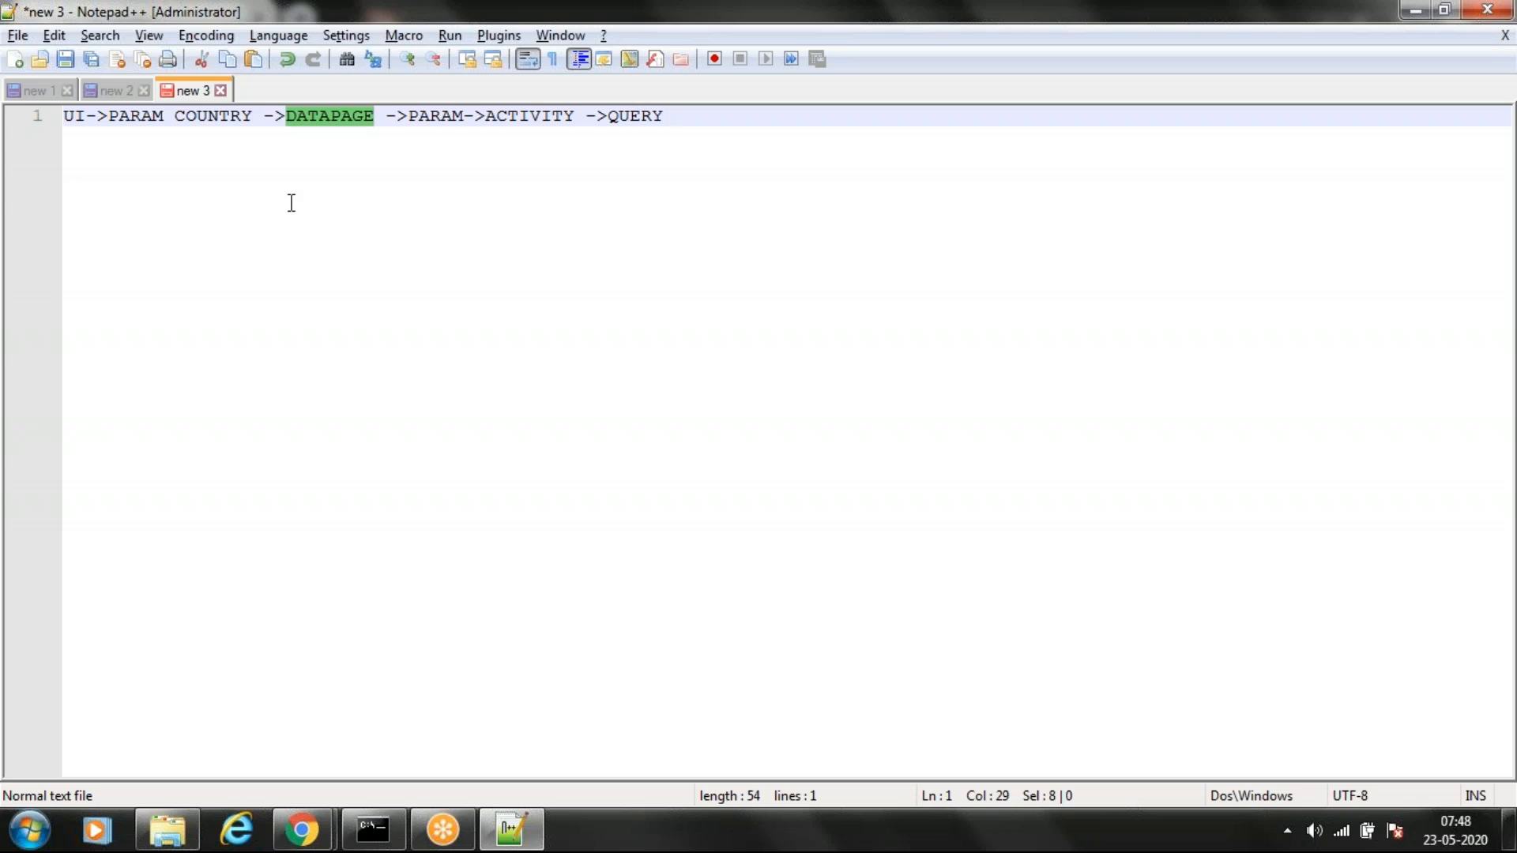
left_click(176, 119)
left_click_drag(119, 116, 261, 142)
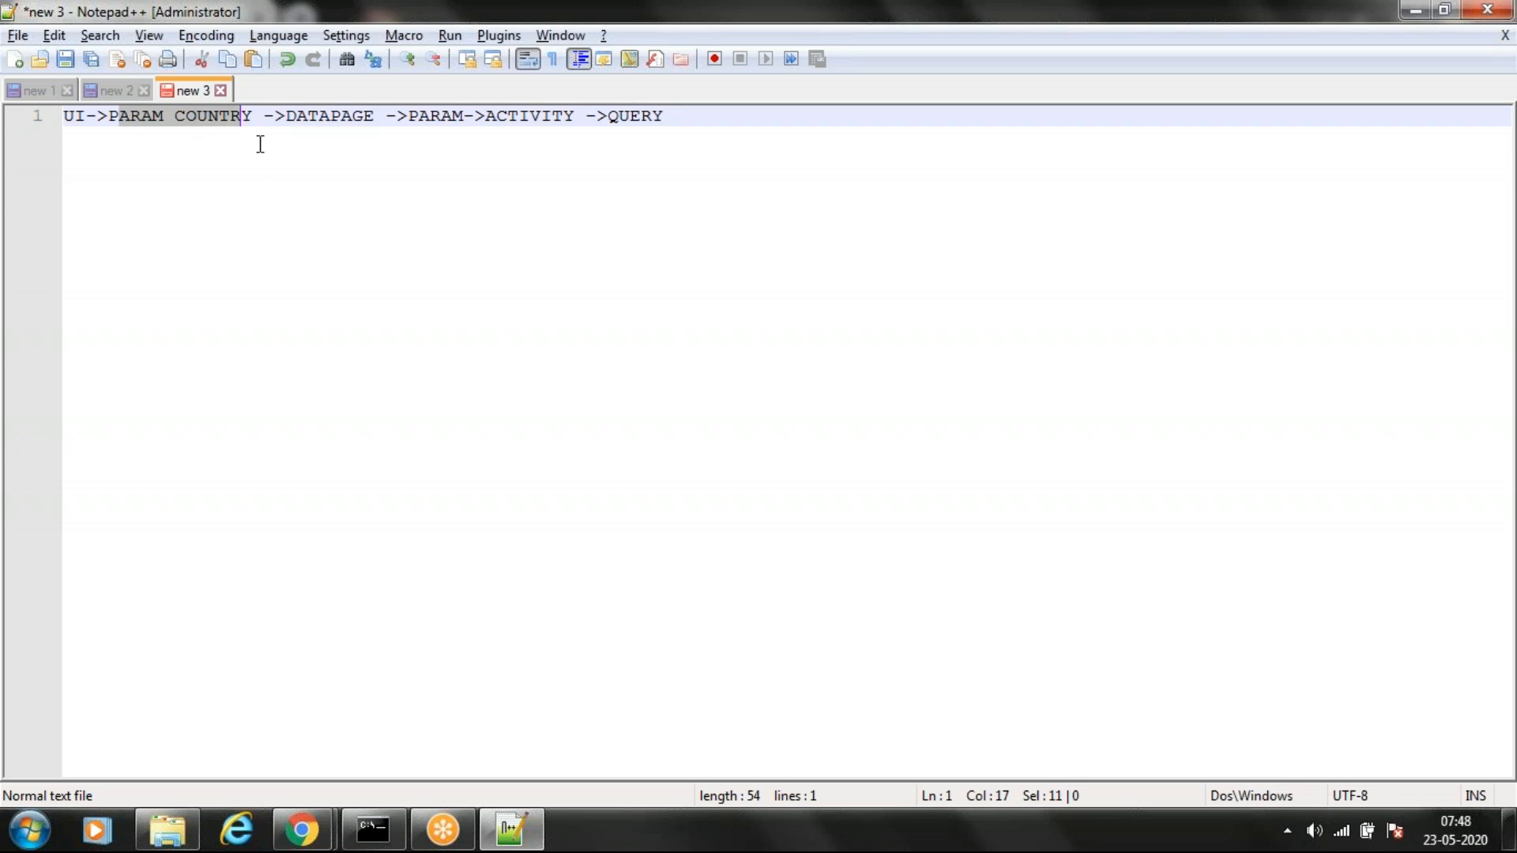
key("End")
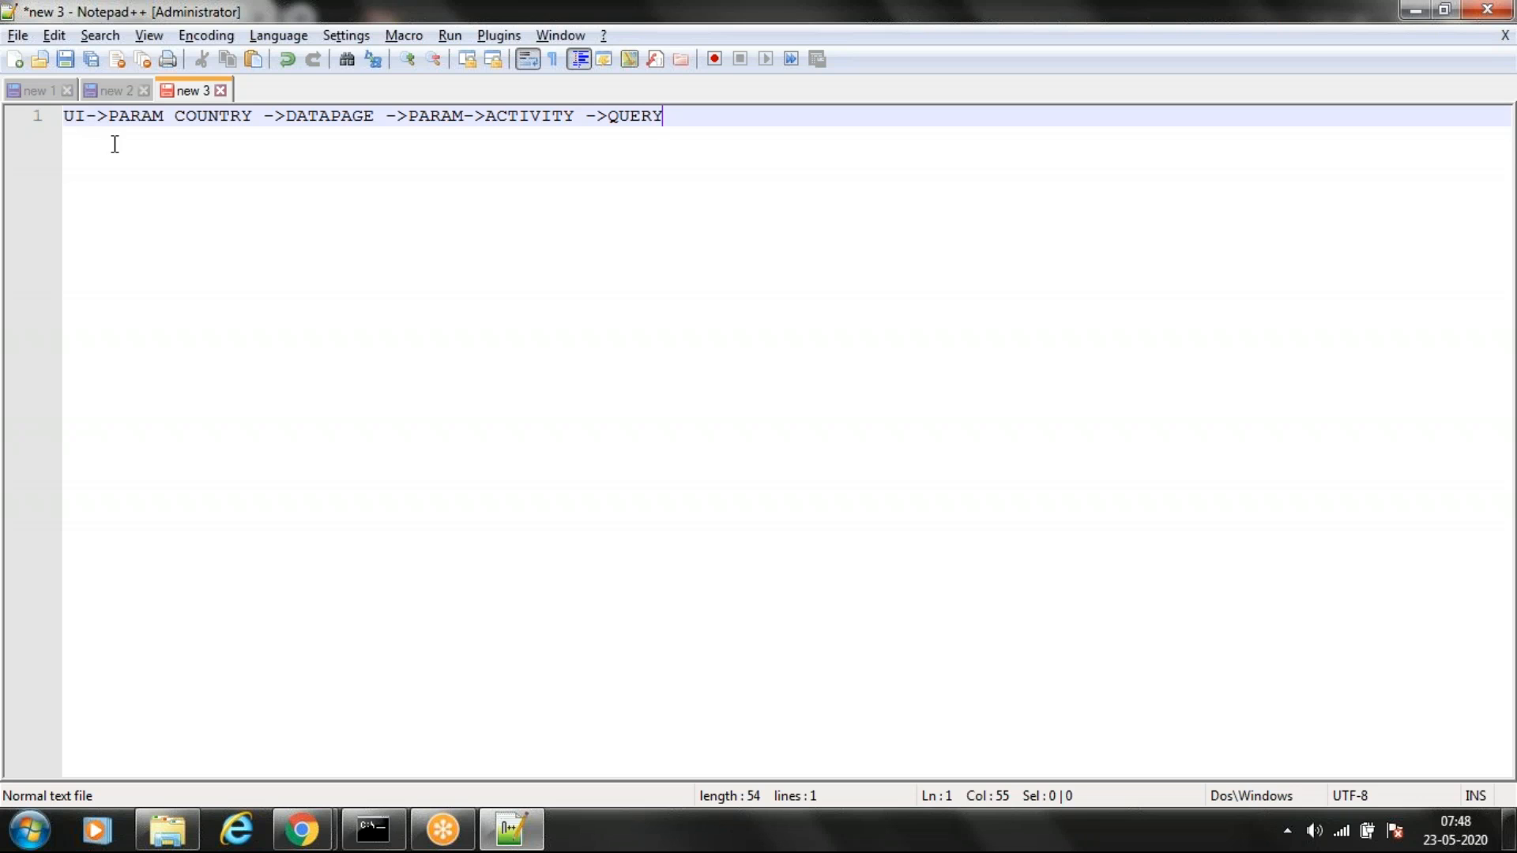
double_click(190, 120)
left_click_drag(122, 116, 275, 203)
left_click(275, 203)
Return to Pega Dev Studio, highlight the Country parameter's value under the State dropdown's data page, and view the available properties
key("alt+Tab")
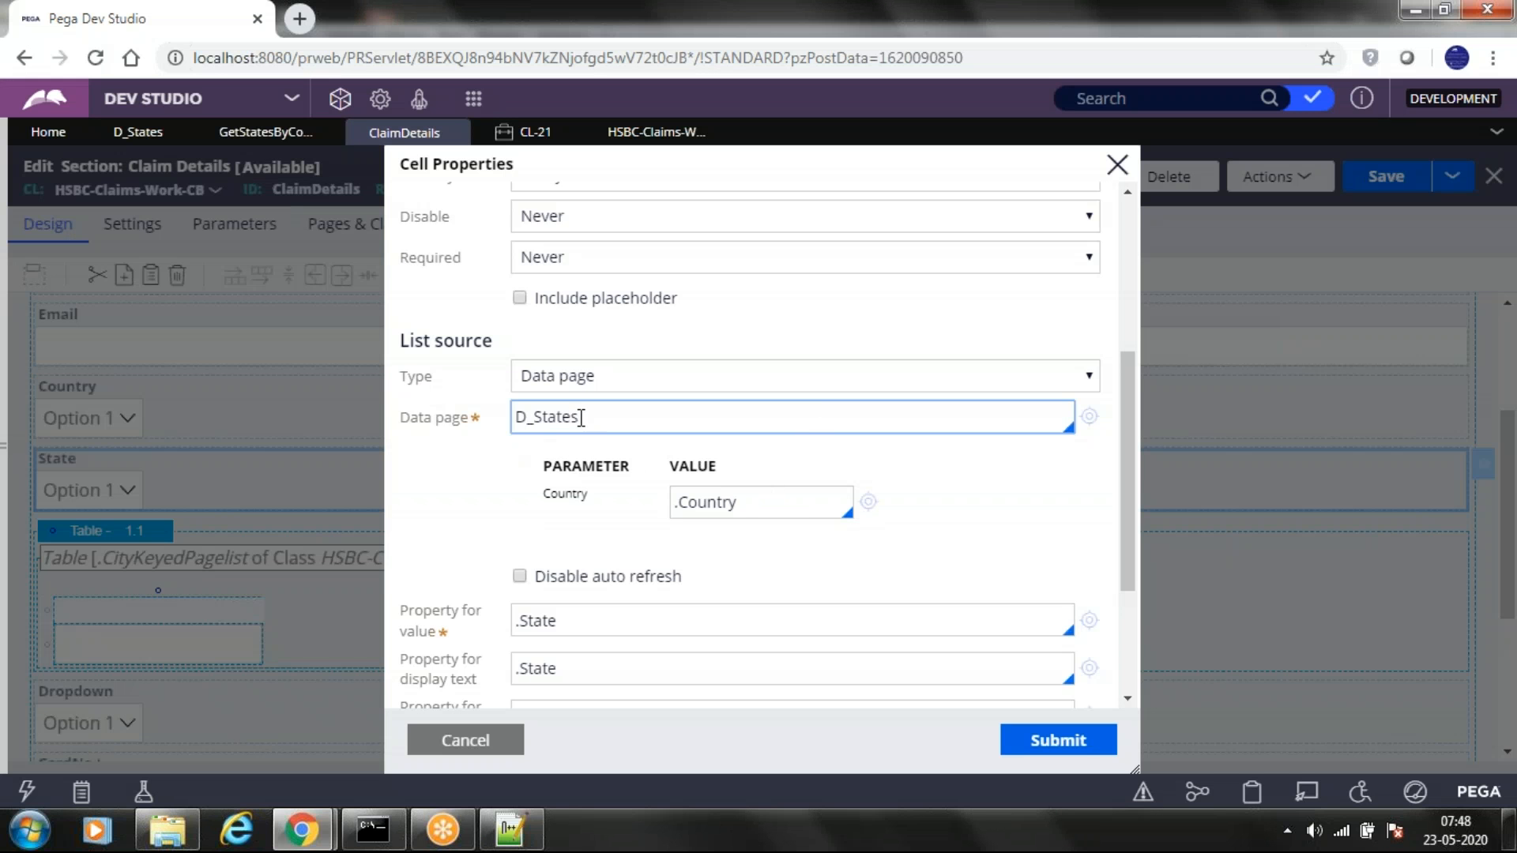
left_click_drag(747, 505, 673, 503)
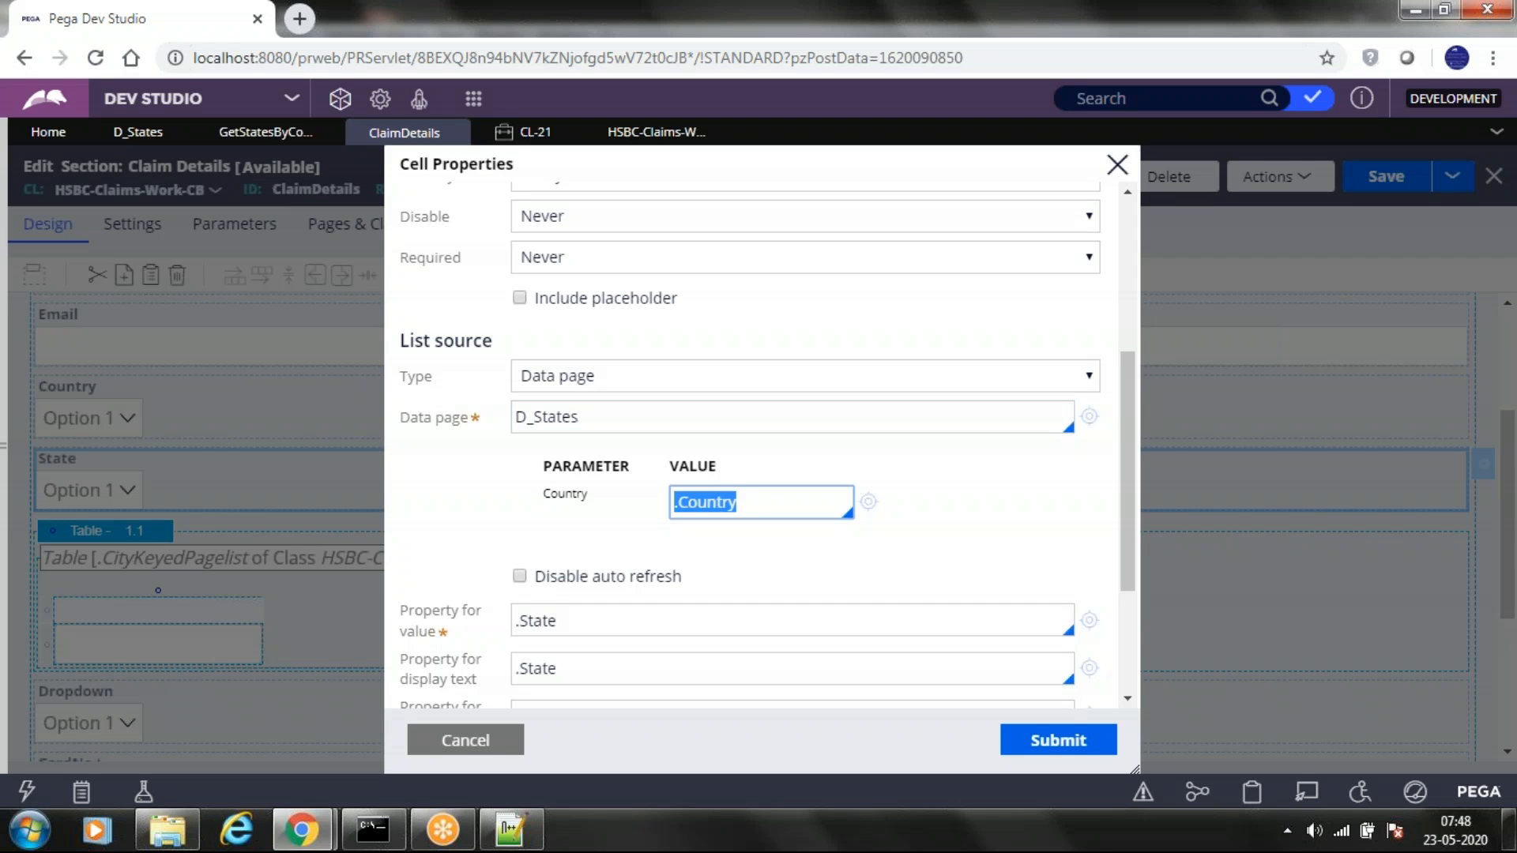
left_click(785, 496)
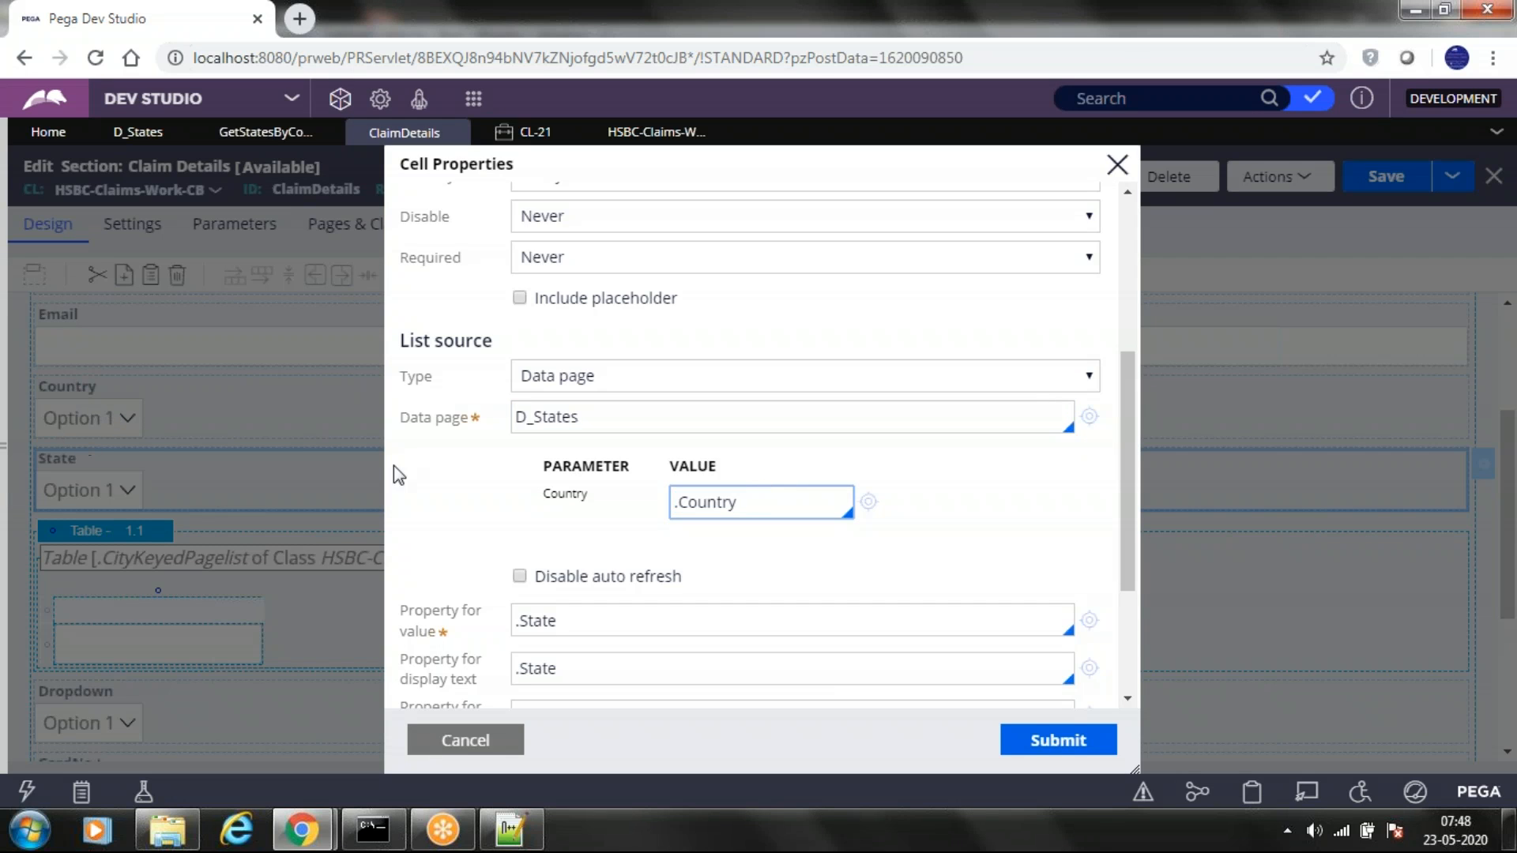
key("Down")
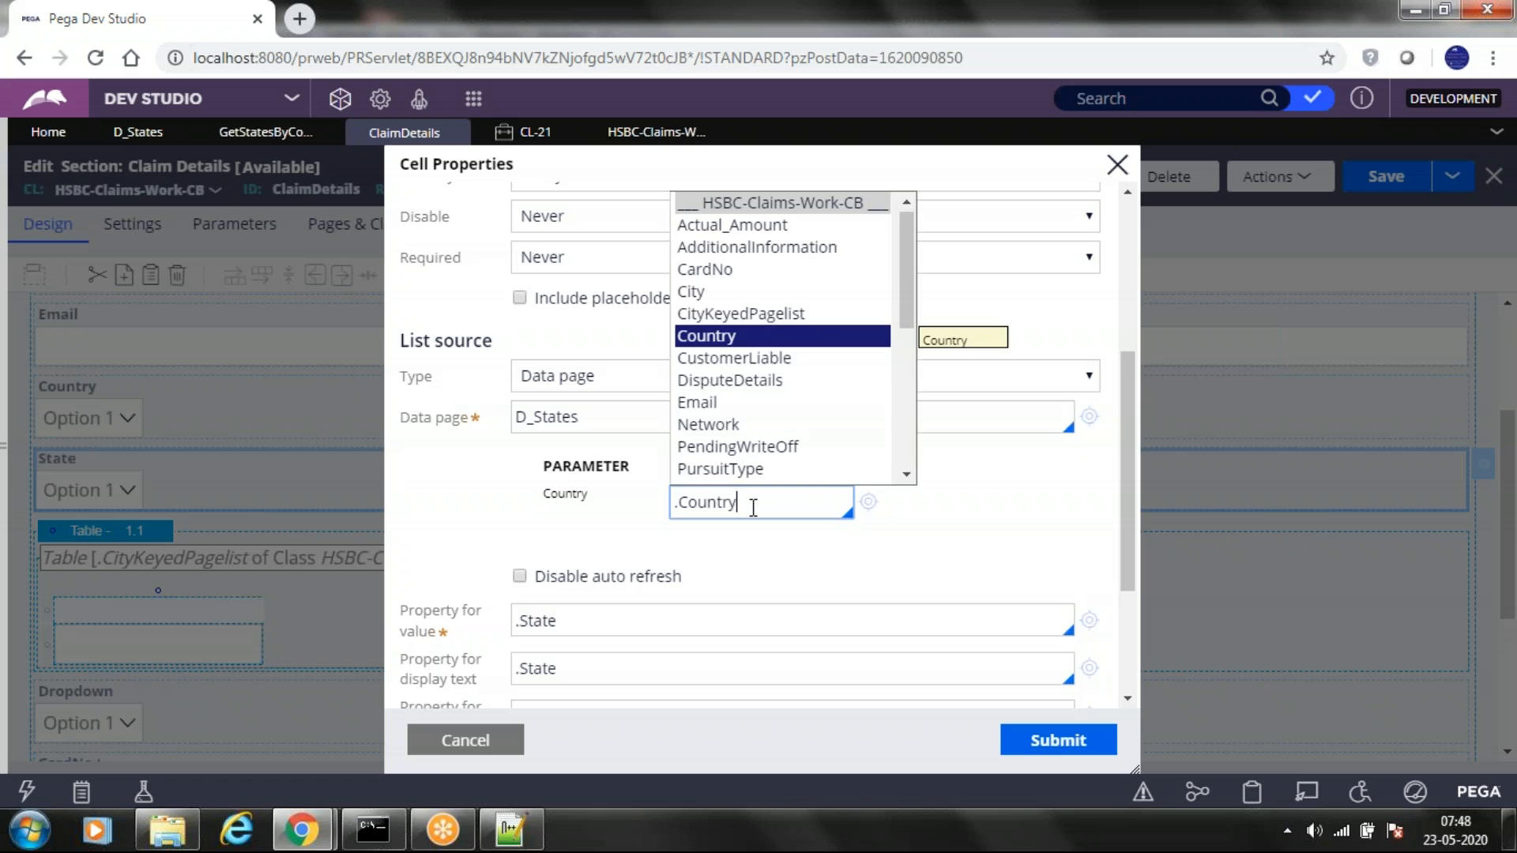
left_click(900, 543)
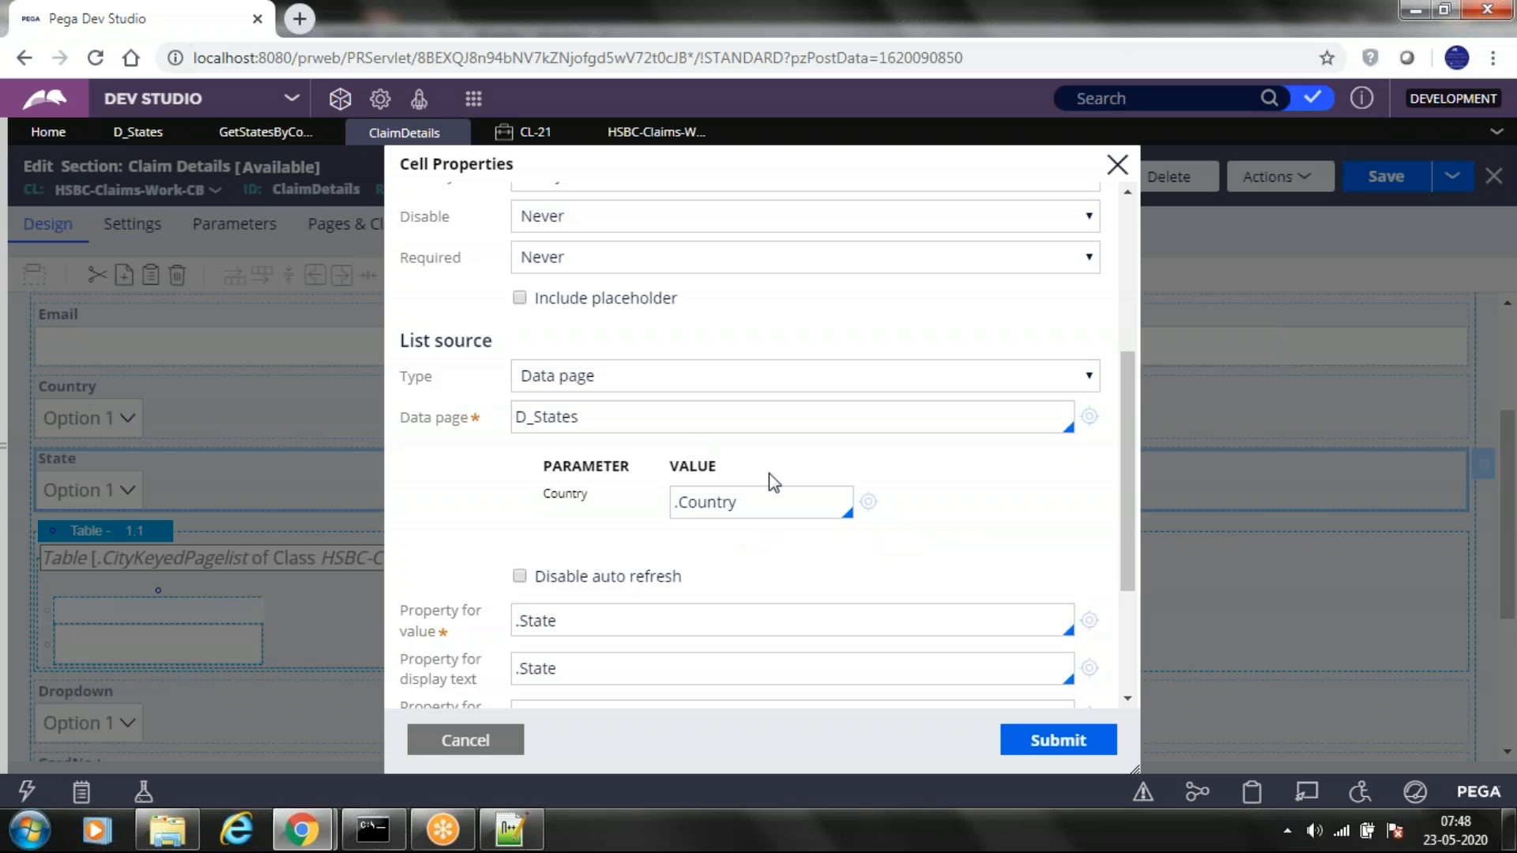
Examine the State dropdown's property for value and property for display text
scroll(770, 472, "down", 3)
left_click(607, 410)
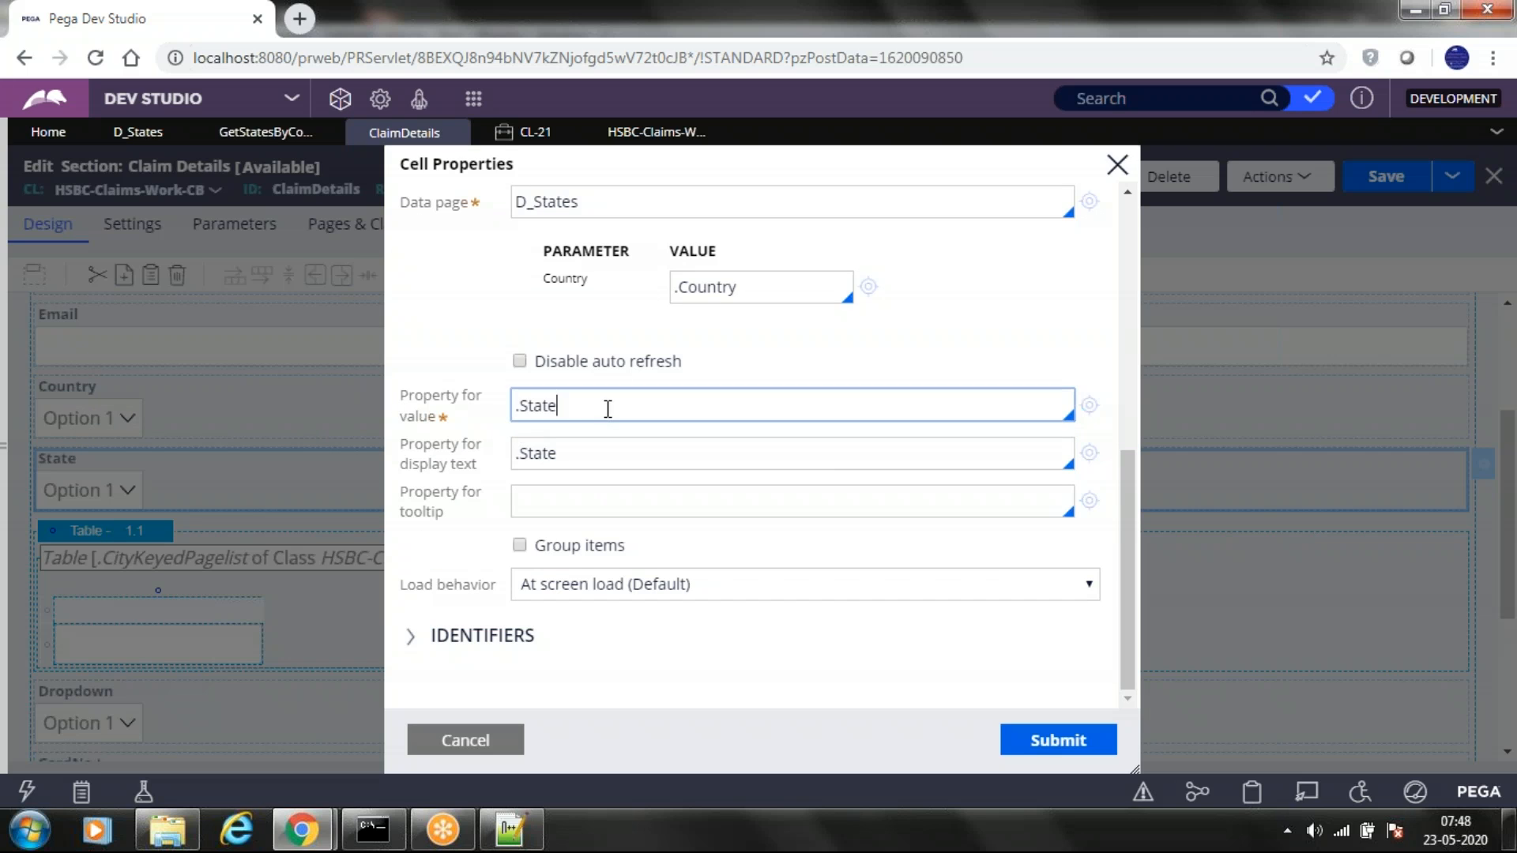
left_click(578, 456)
scroll(766, 468, "up", 3)
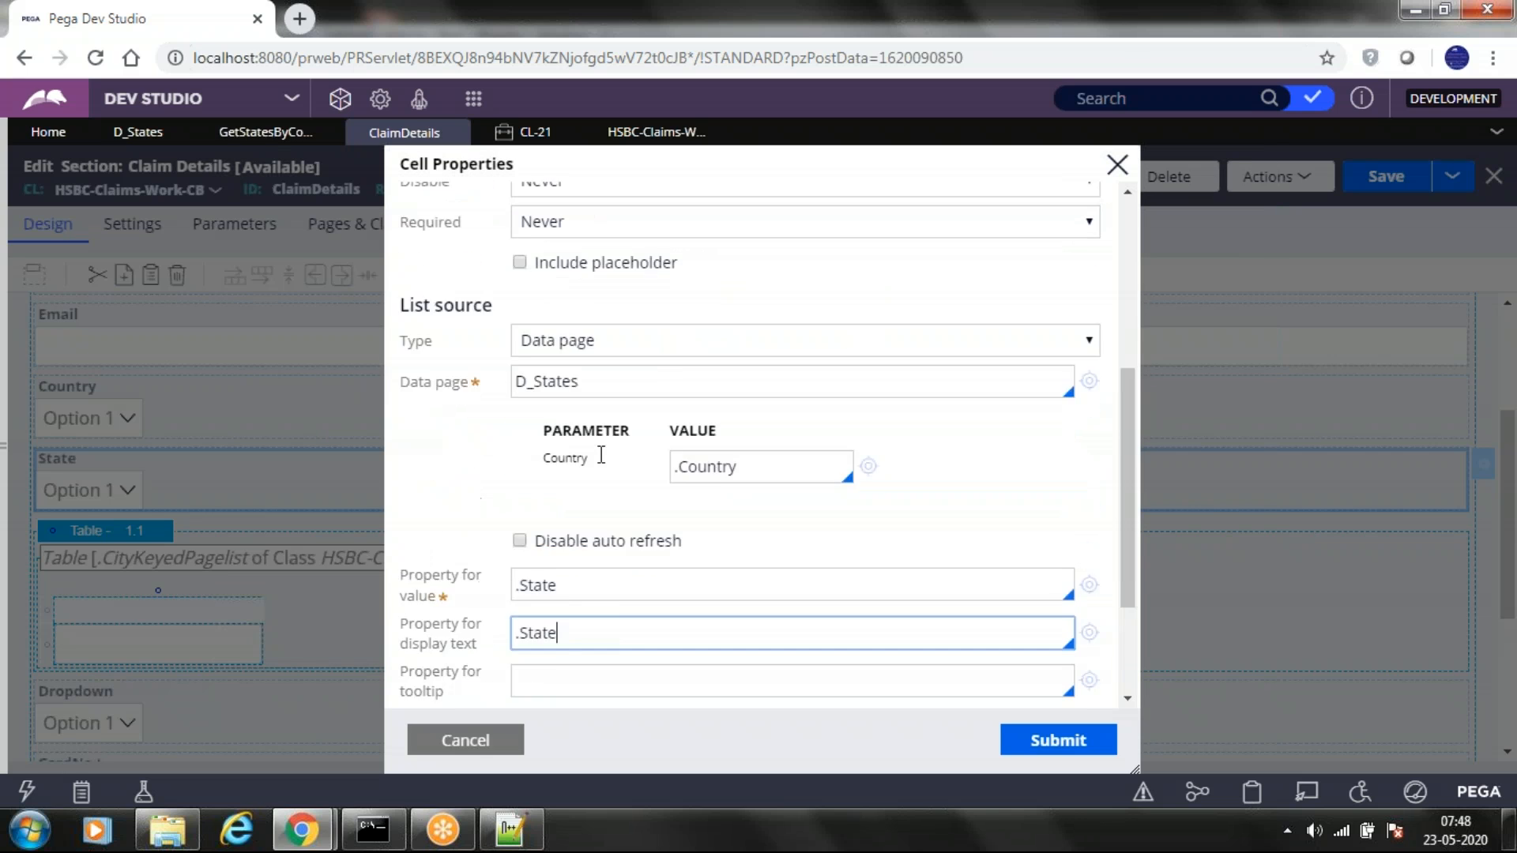
Include the placeholder "Select..." on the State dropdown, submit the cell properties, and save the ClaimDetails section
scroll(766, 468, "up", 3)
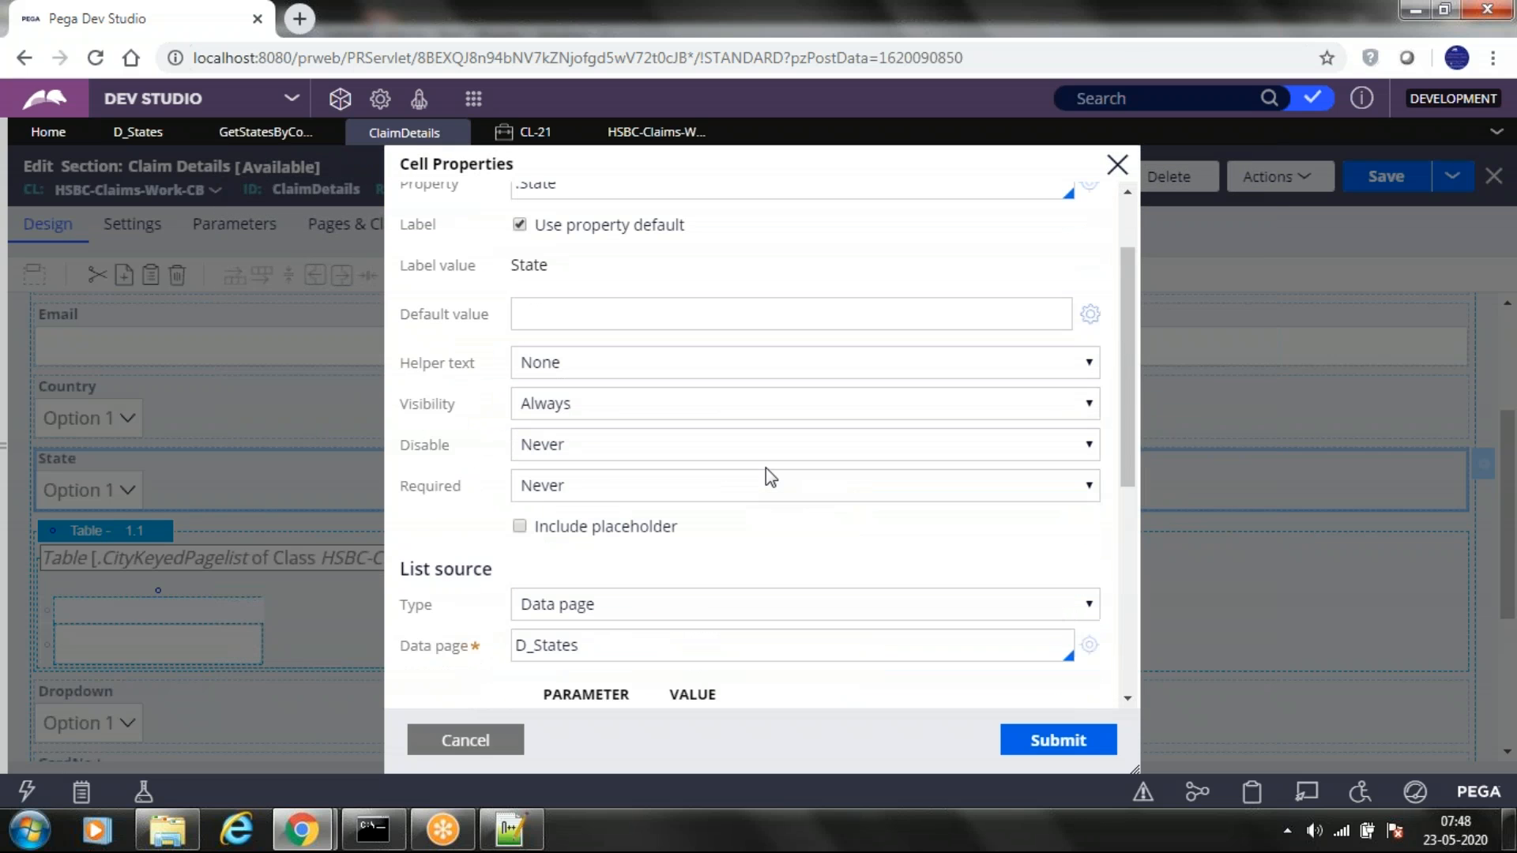
left_click(521, 526)
left_click(615, 555)
type("Selct...")
key("BackSpace")
key("BackSpace")
key("BackSpace")
key("BackSpace")
key("BackSpace")
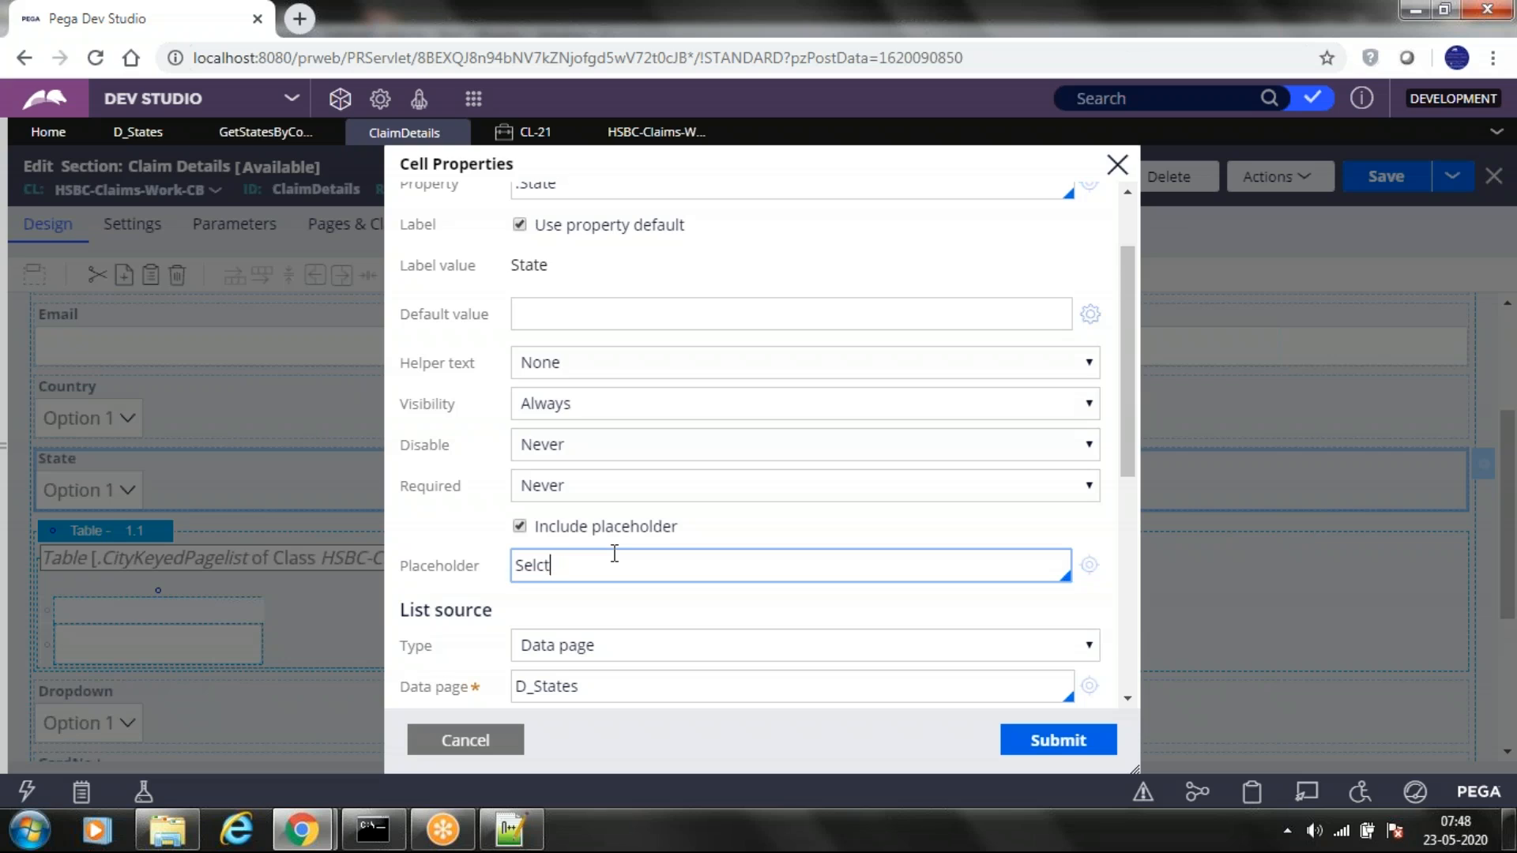
type("ect...")
left_click(1034, 742)
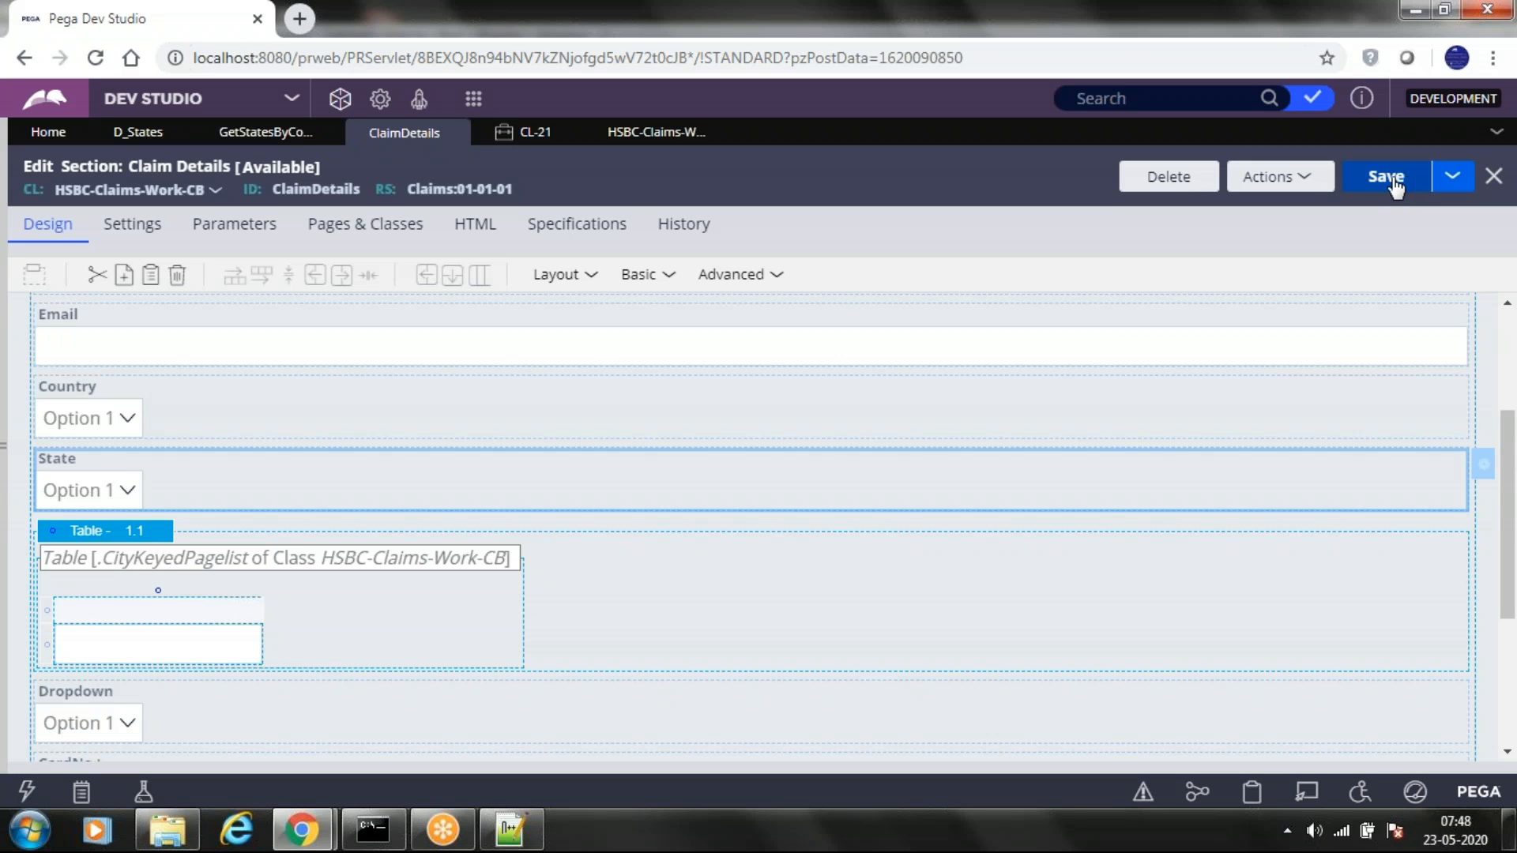
left_click(1391, 184)
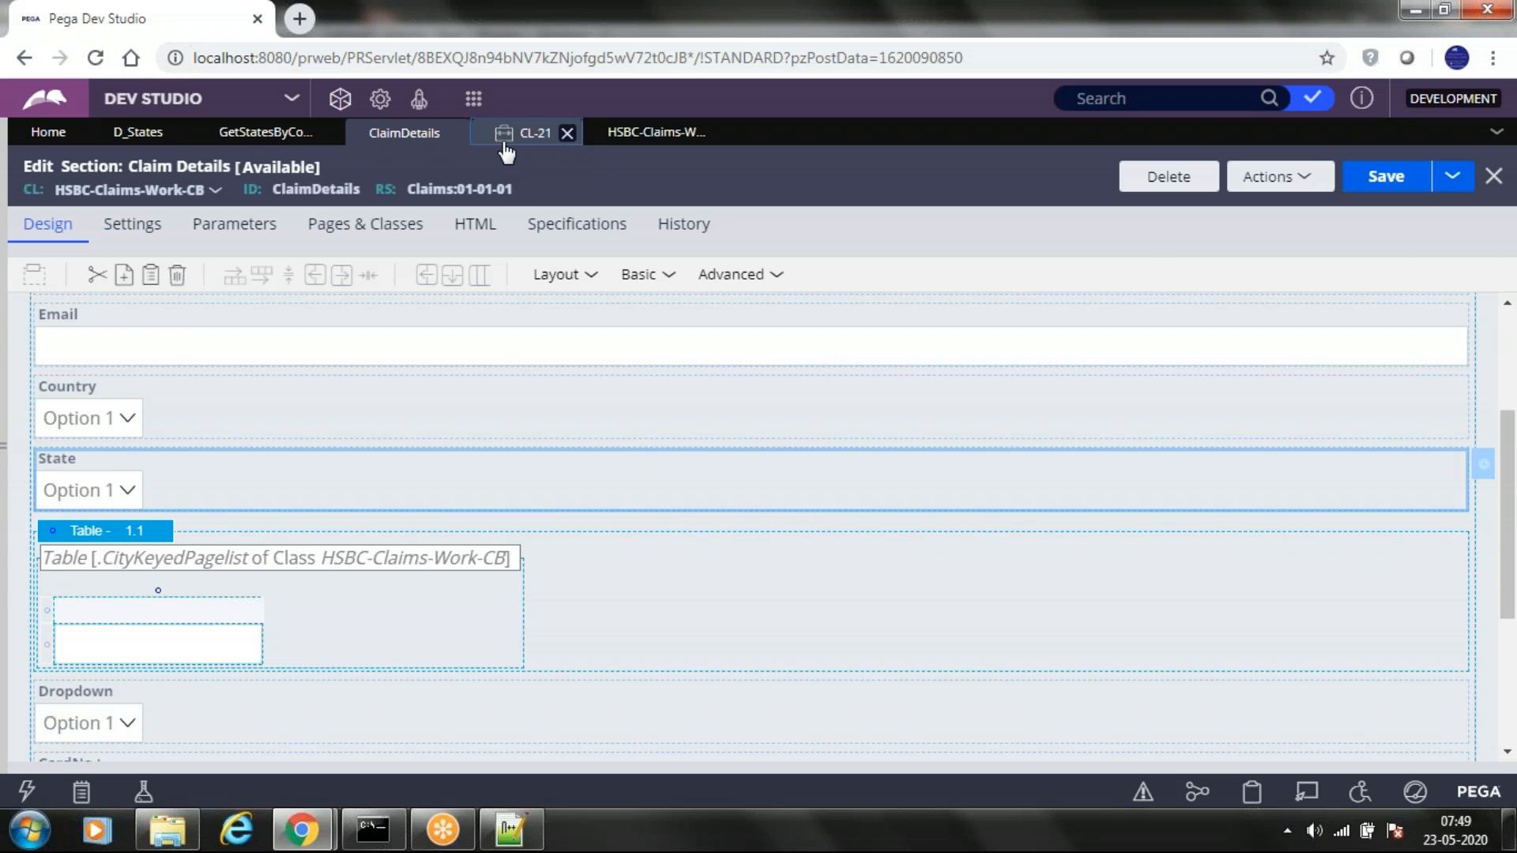
Switch to the CL-21 case and refresh its Claim Details form
left_click(506, 152)
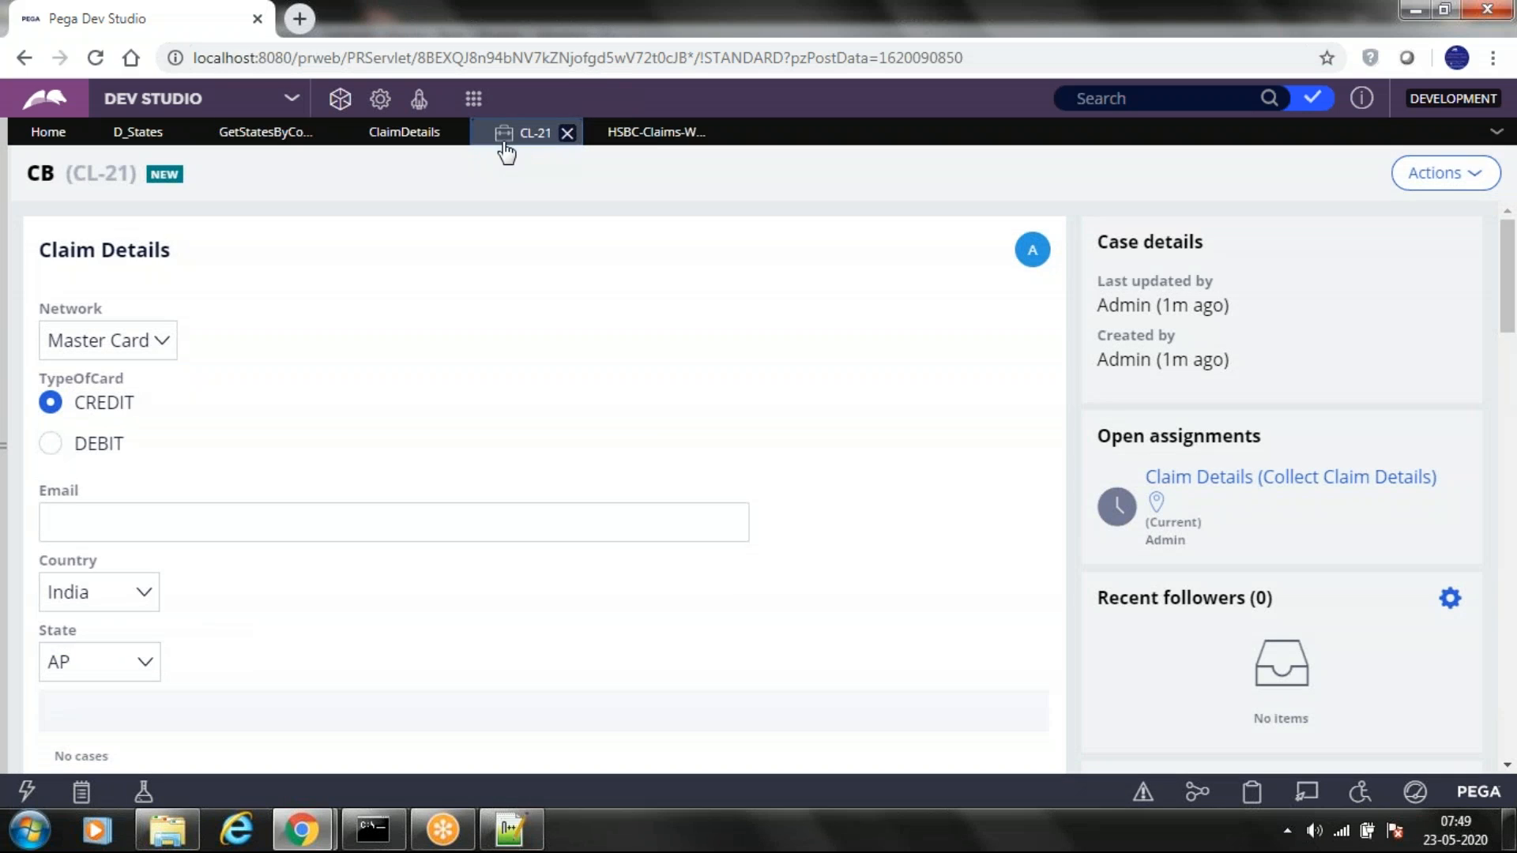
left_click(1467, 187)
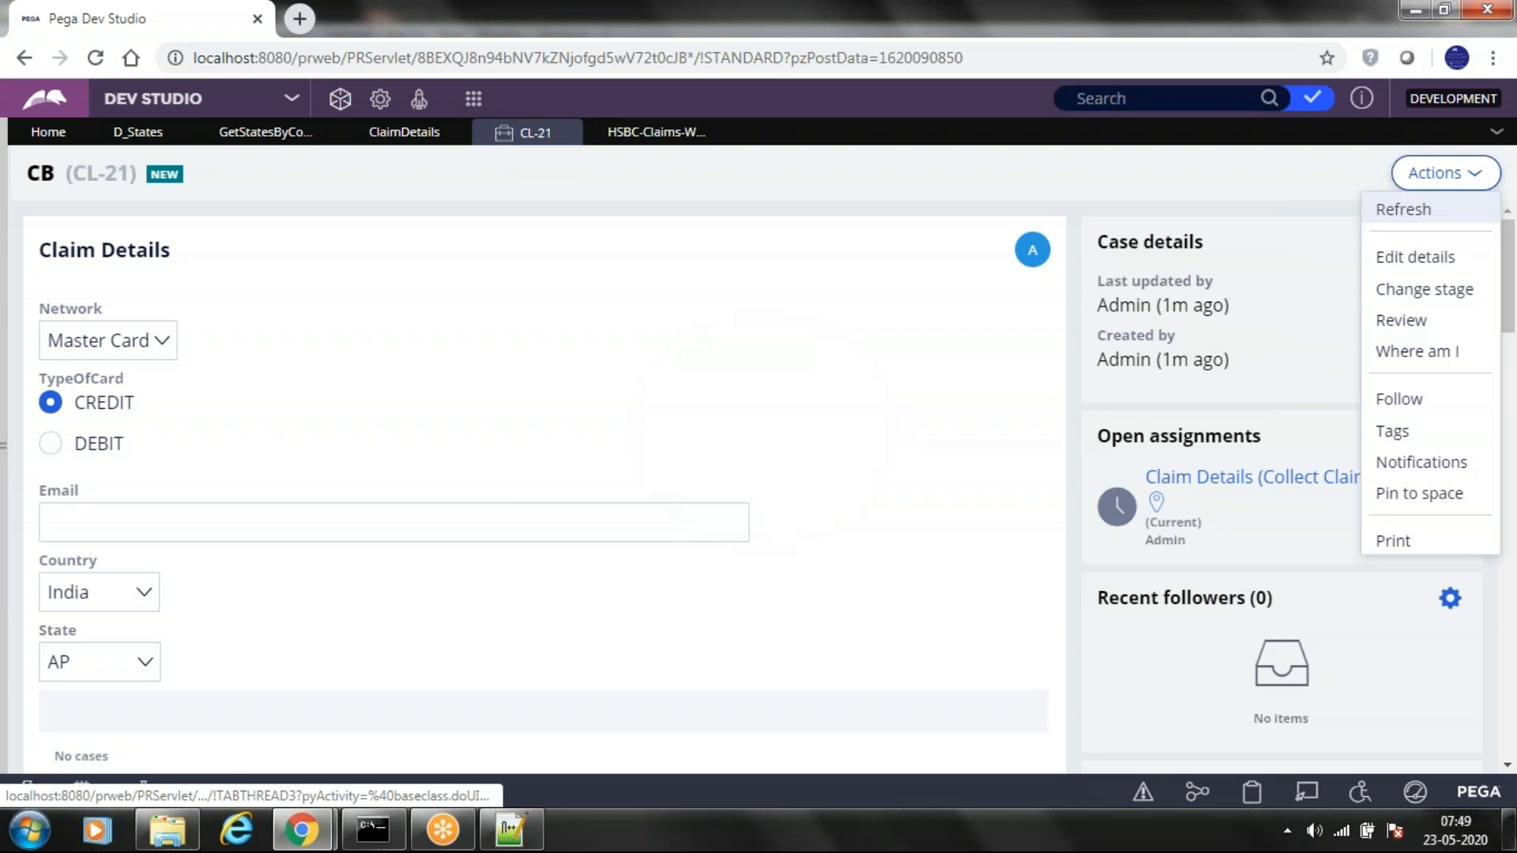
left_click(1405, 210)
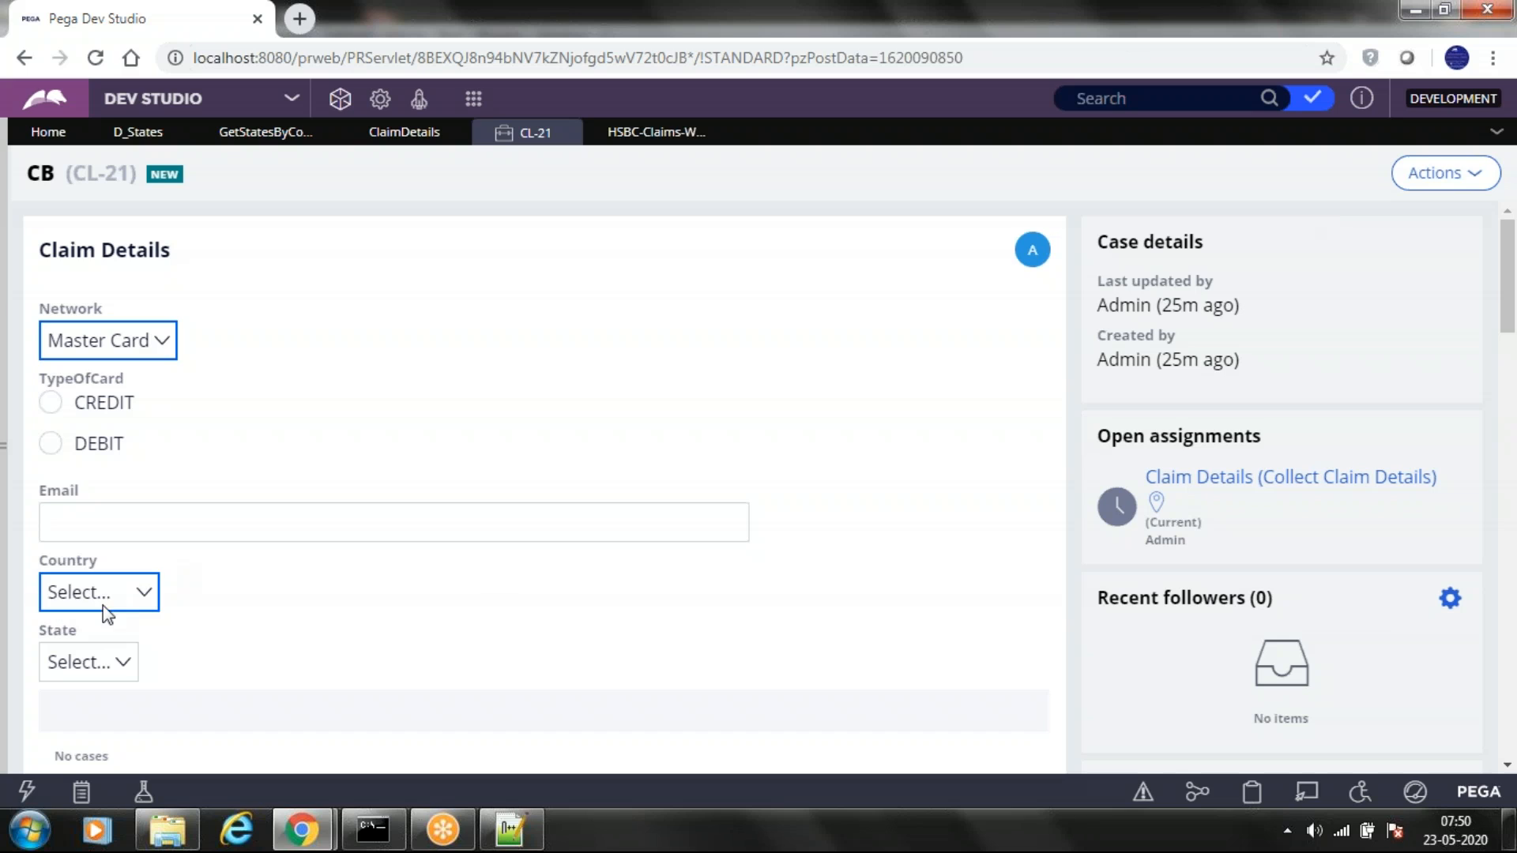
Select India as the Country and view the options offered in the State dropdown
left_click(130, 602)
left_click(131, 603)
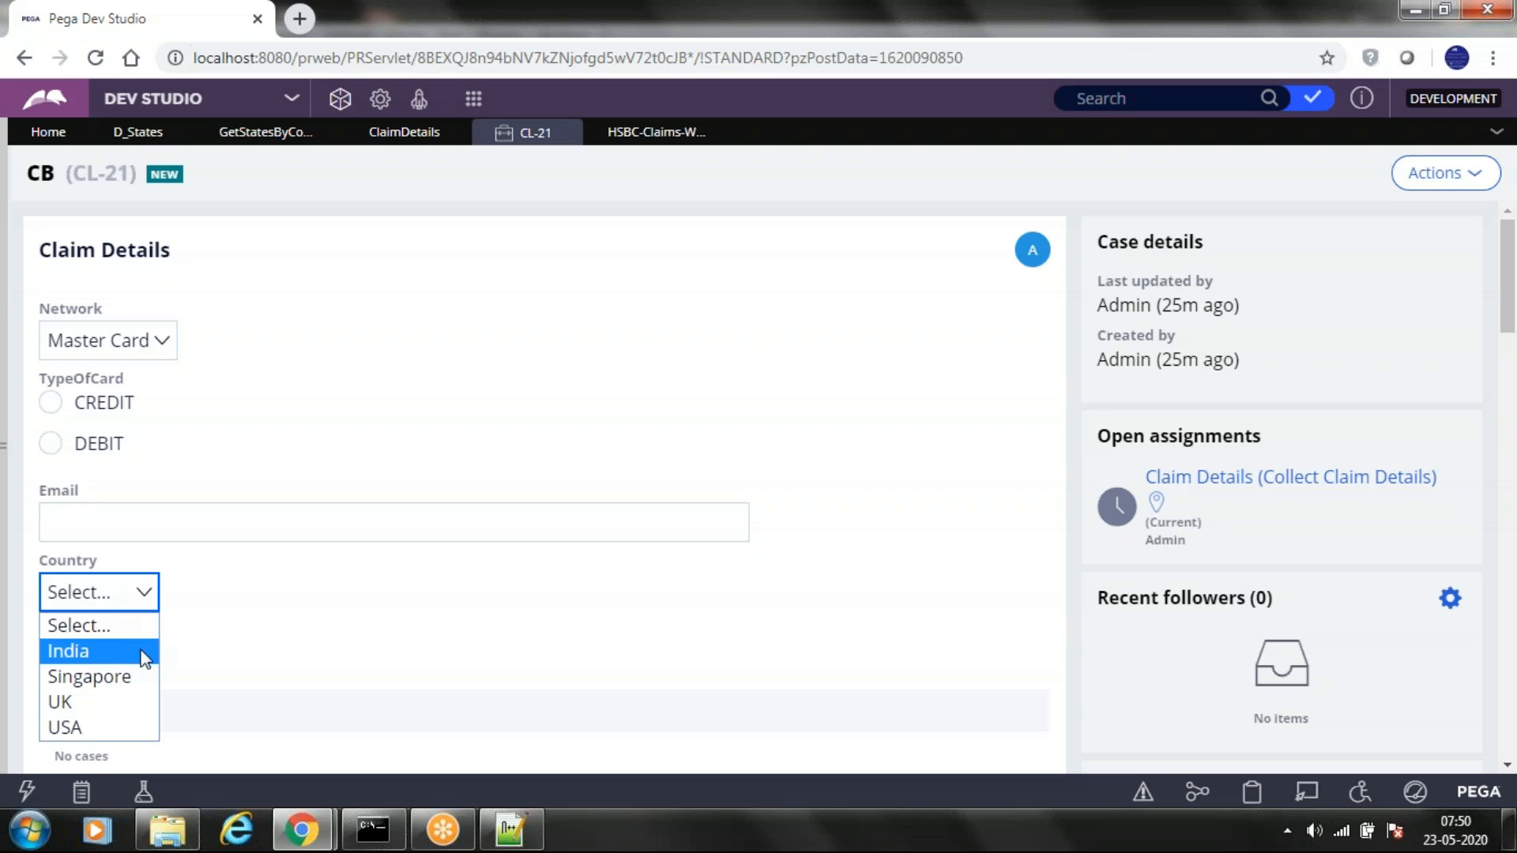
left_click(130, 648)
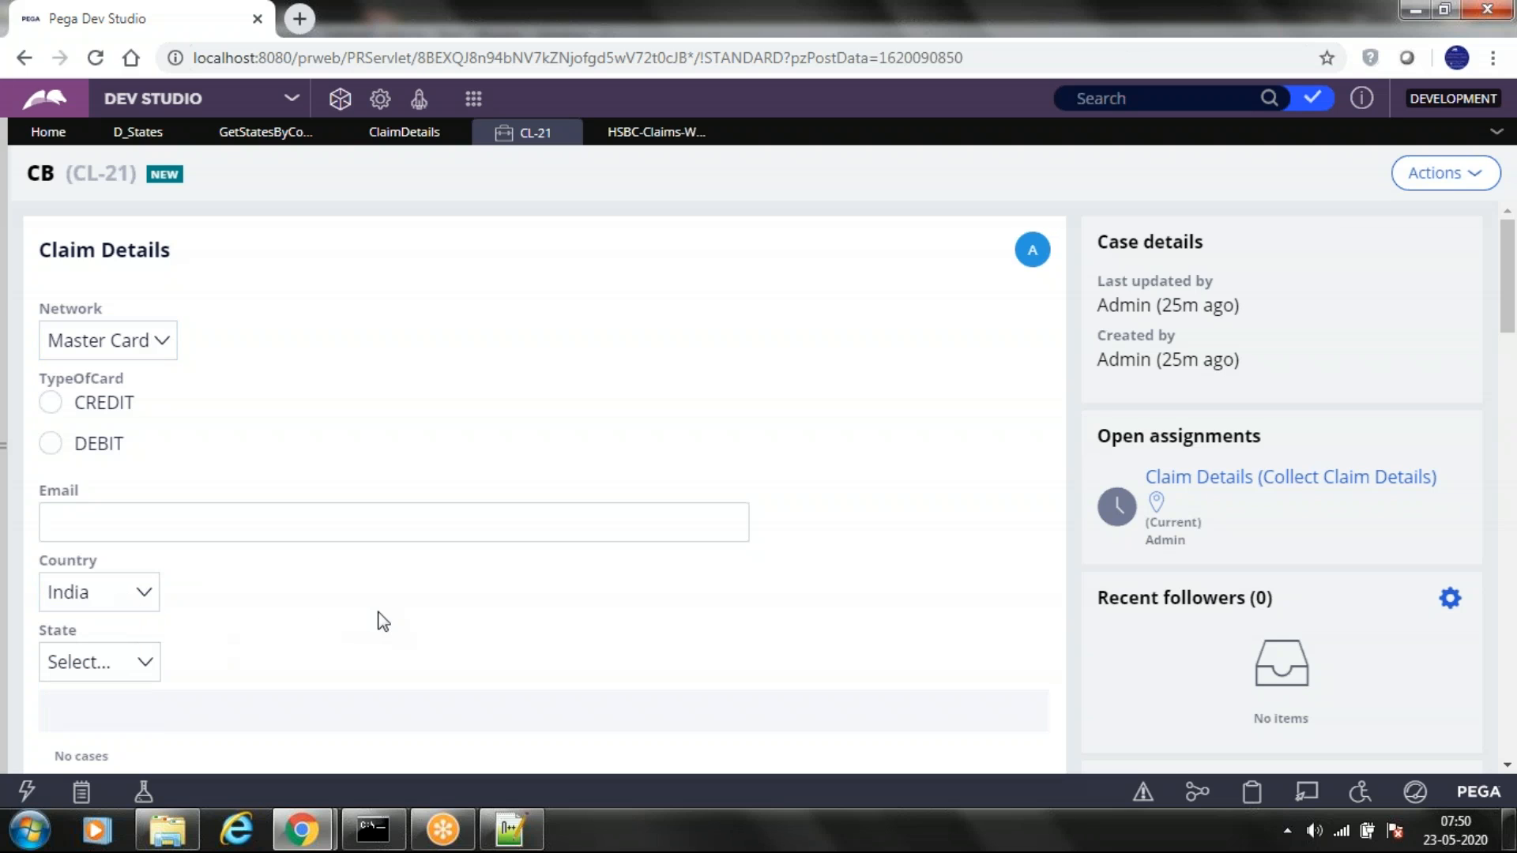
left_click(136, 673)
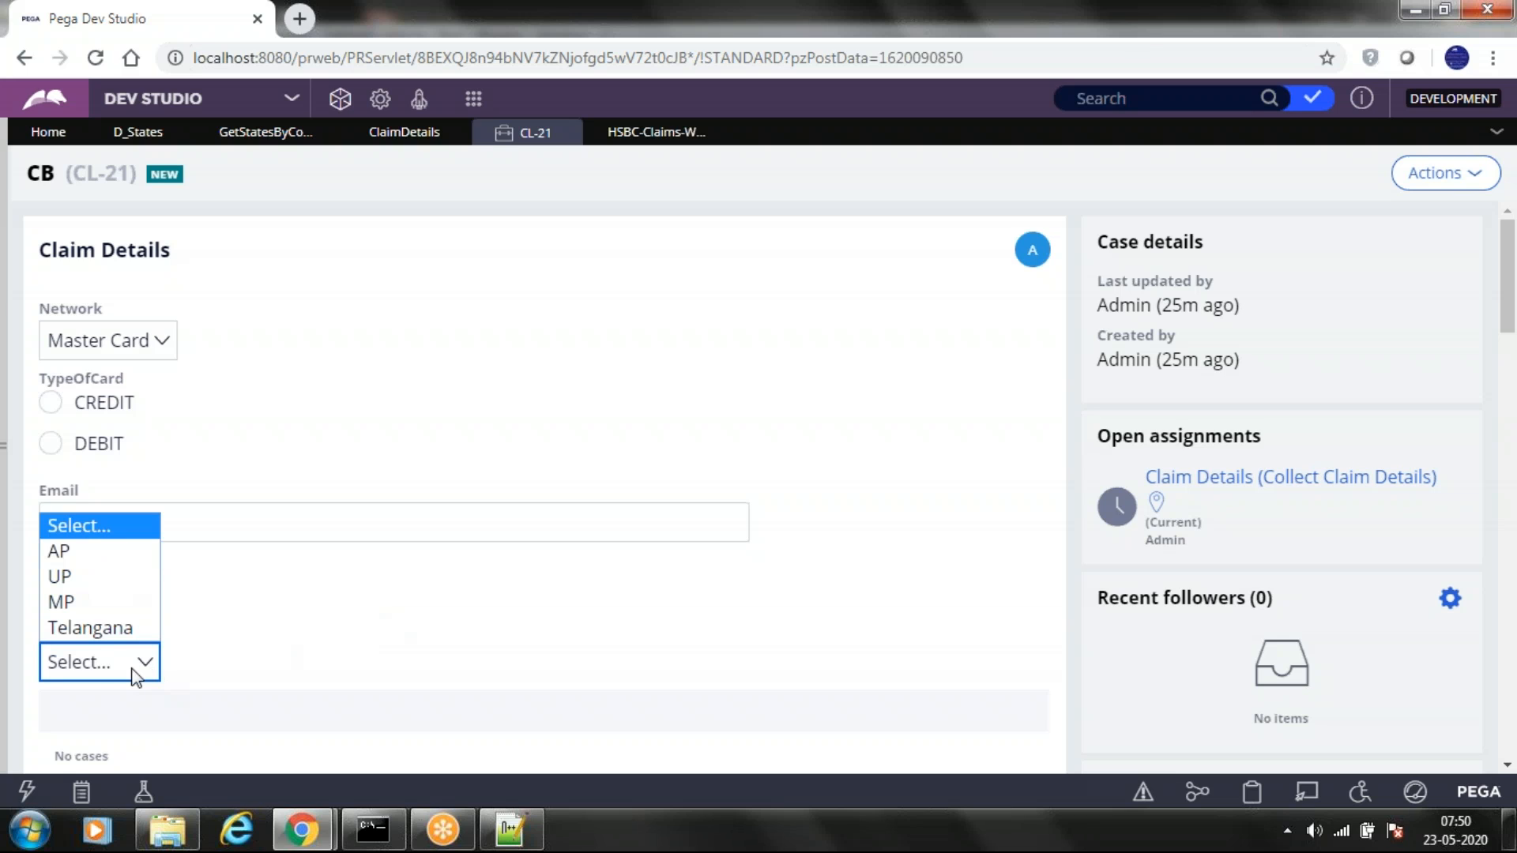
left_click(308, 633)
Change the Country to USA and view the State dropdown's options again
left_click(126, 600)
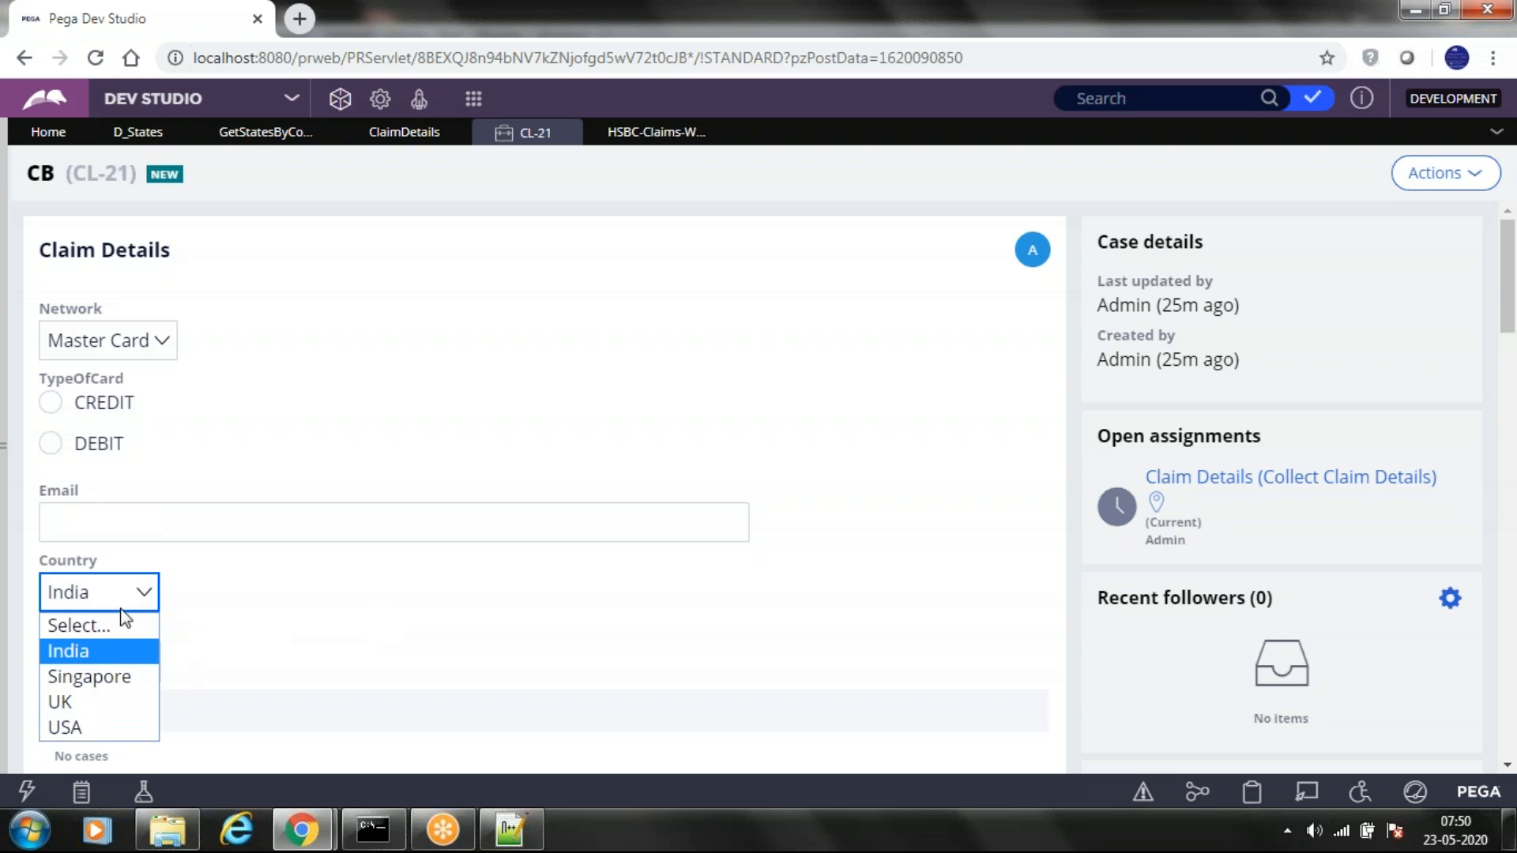
left_click(87, 725)
left_click(128, 662)
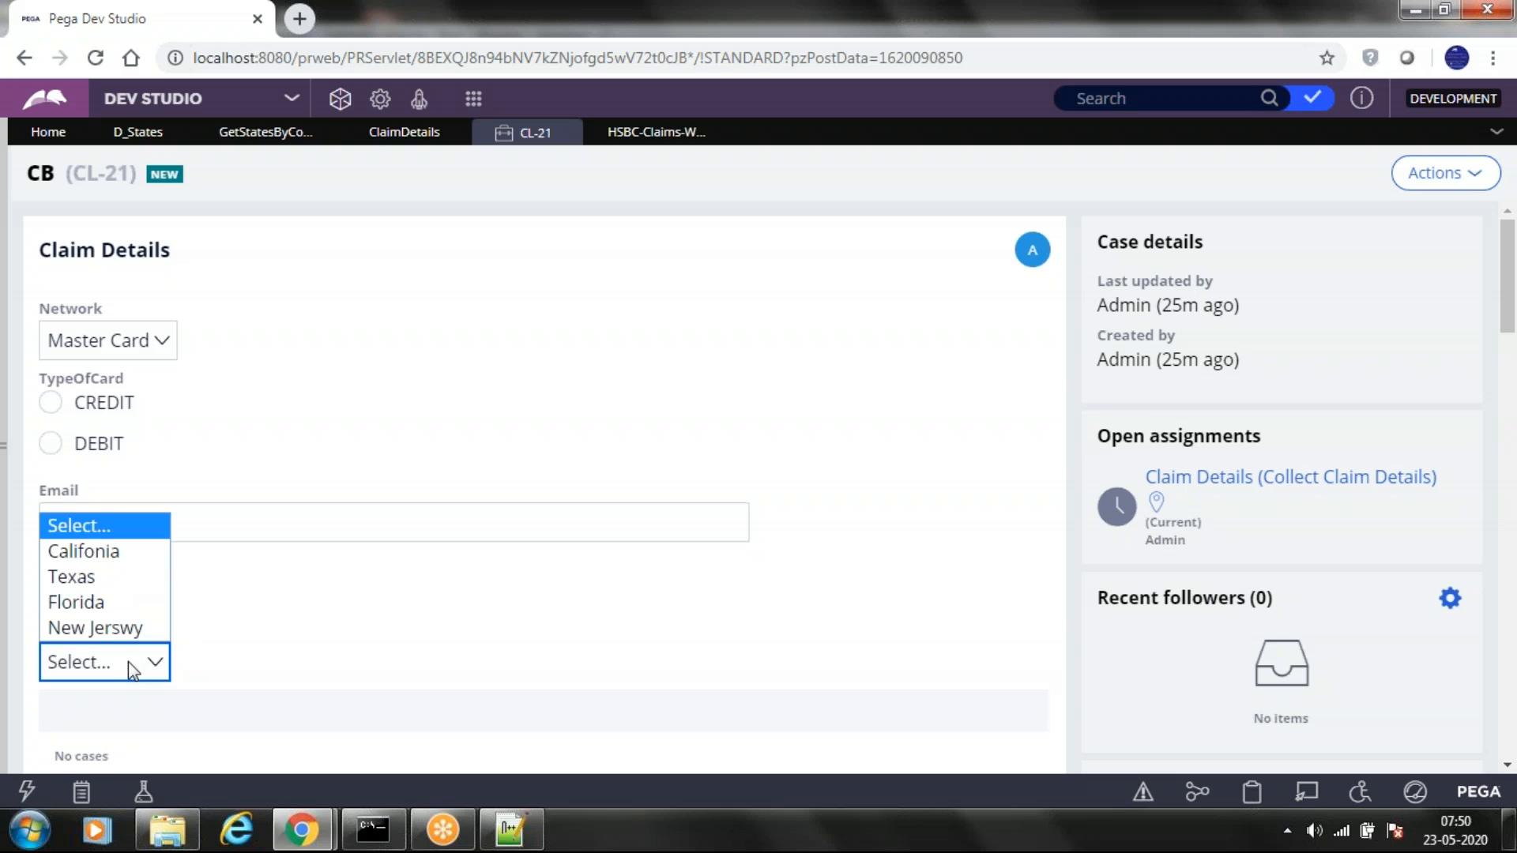
left_click(354, 619)
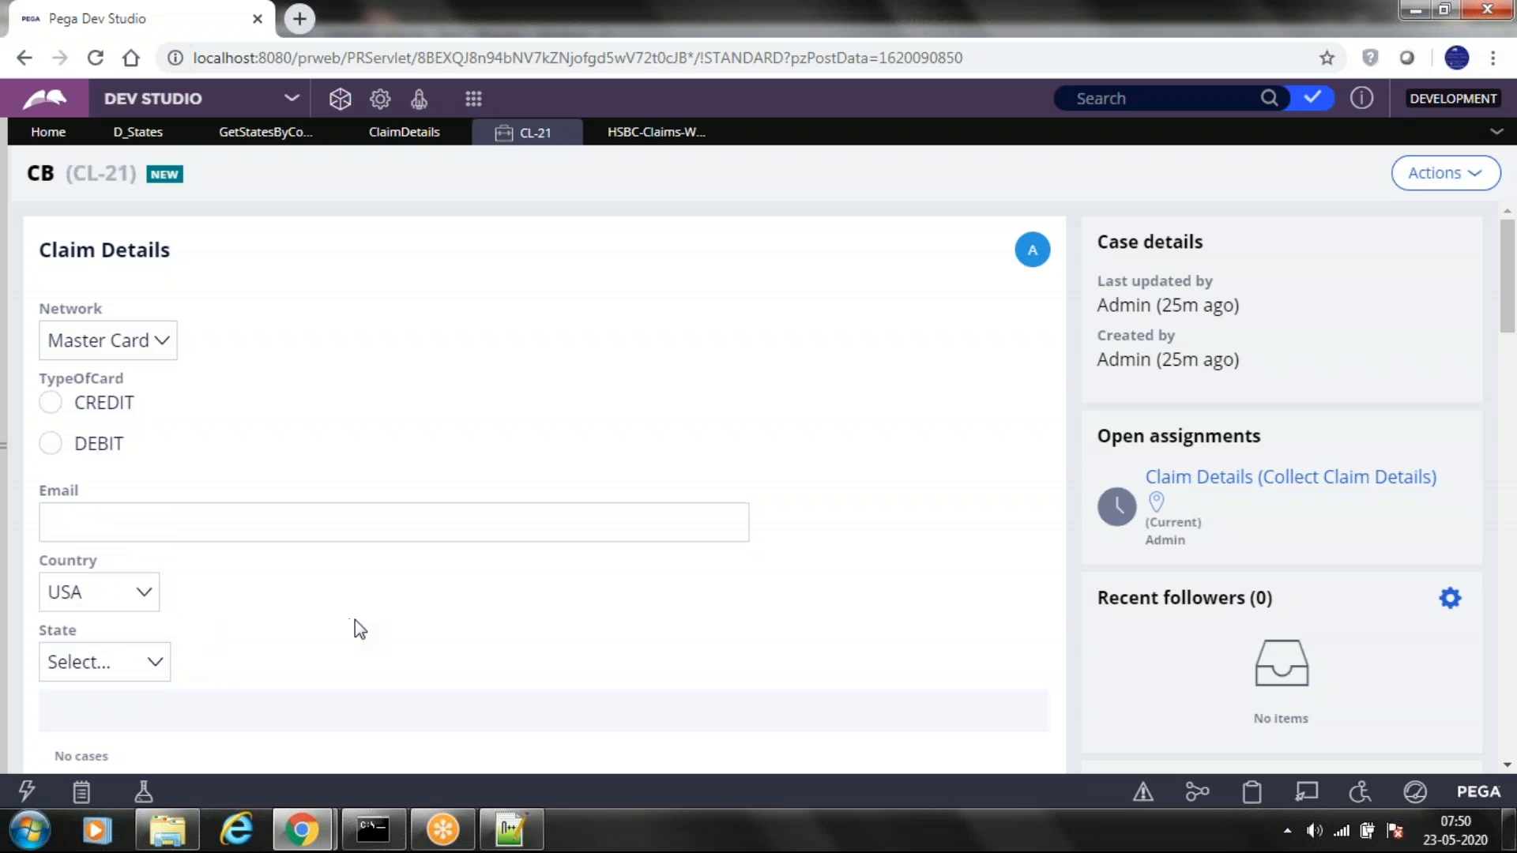